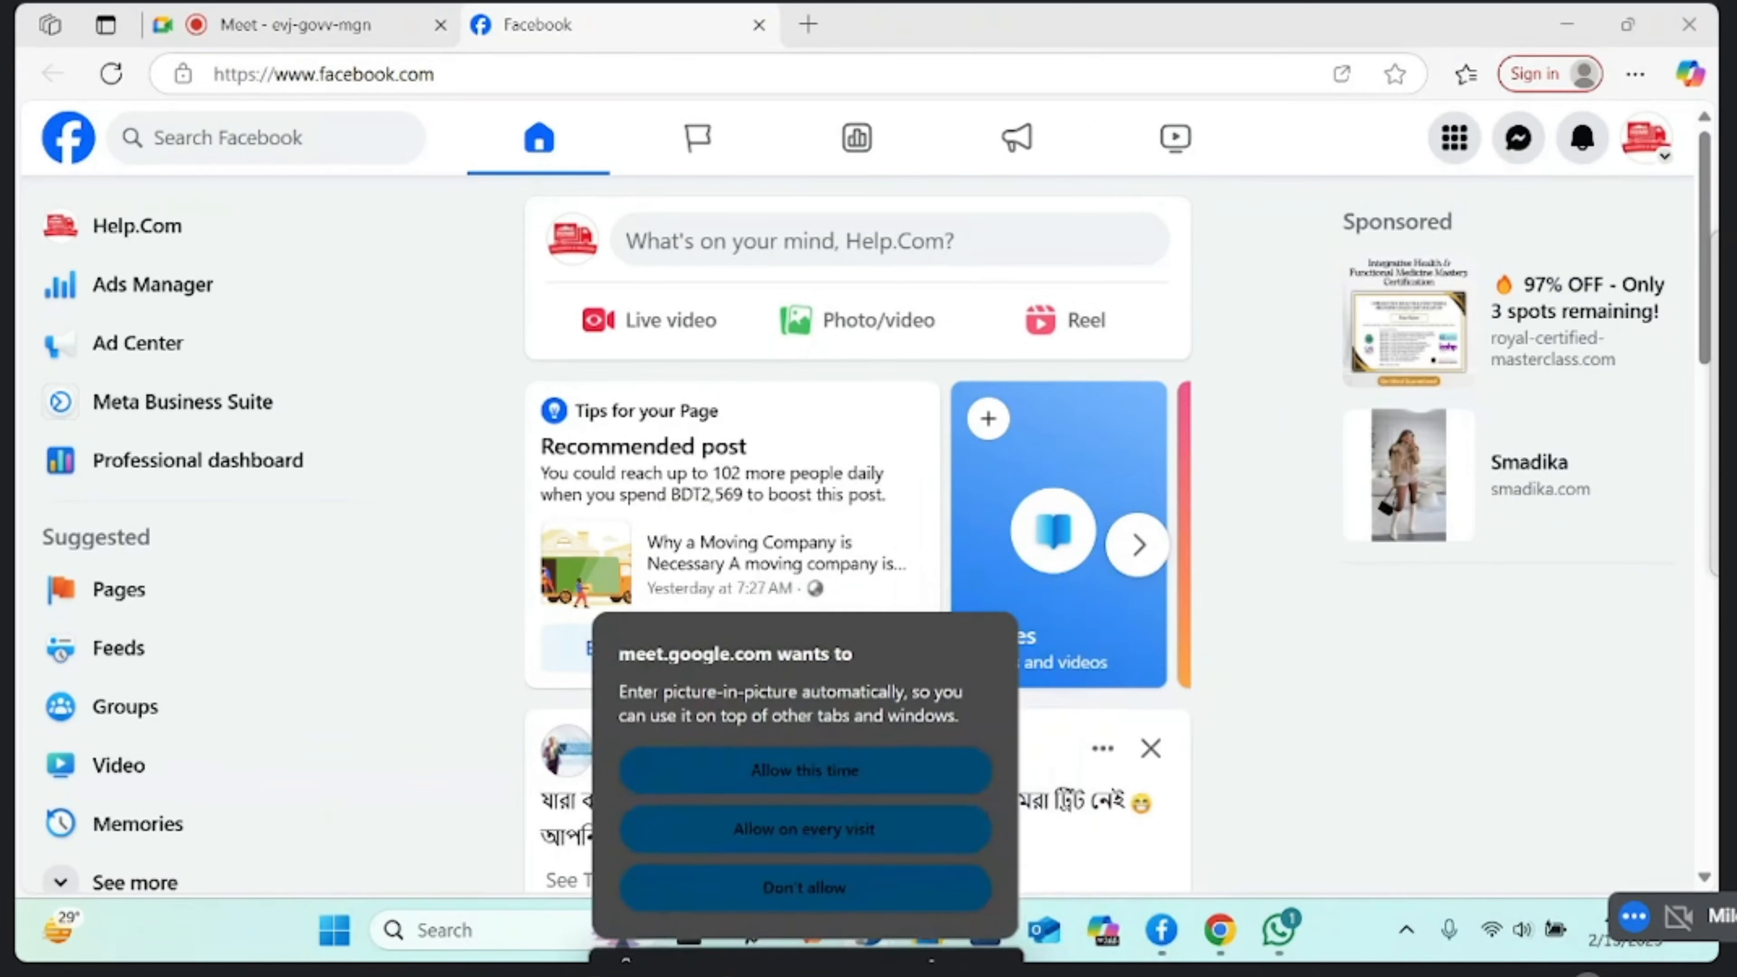
Open the Help.Com page and review its intro, featured content and About contact information
{"action": "left_click", "coordinate": [827, 732]}
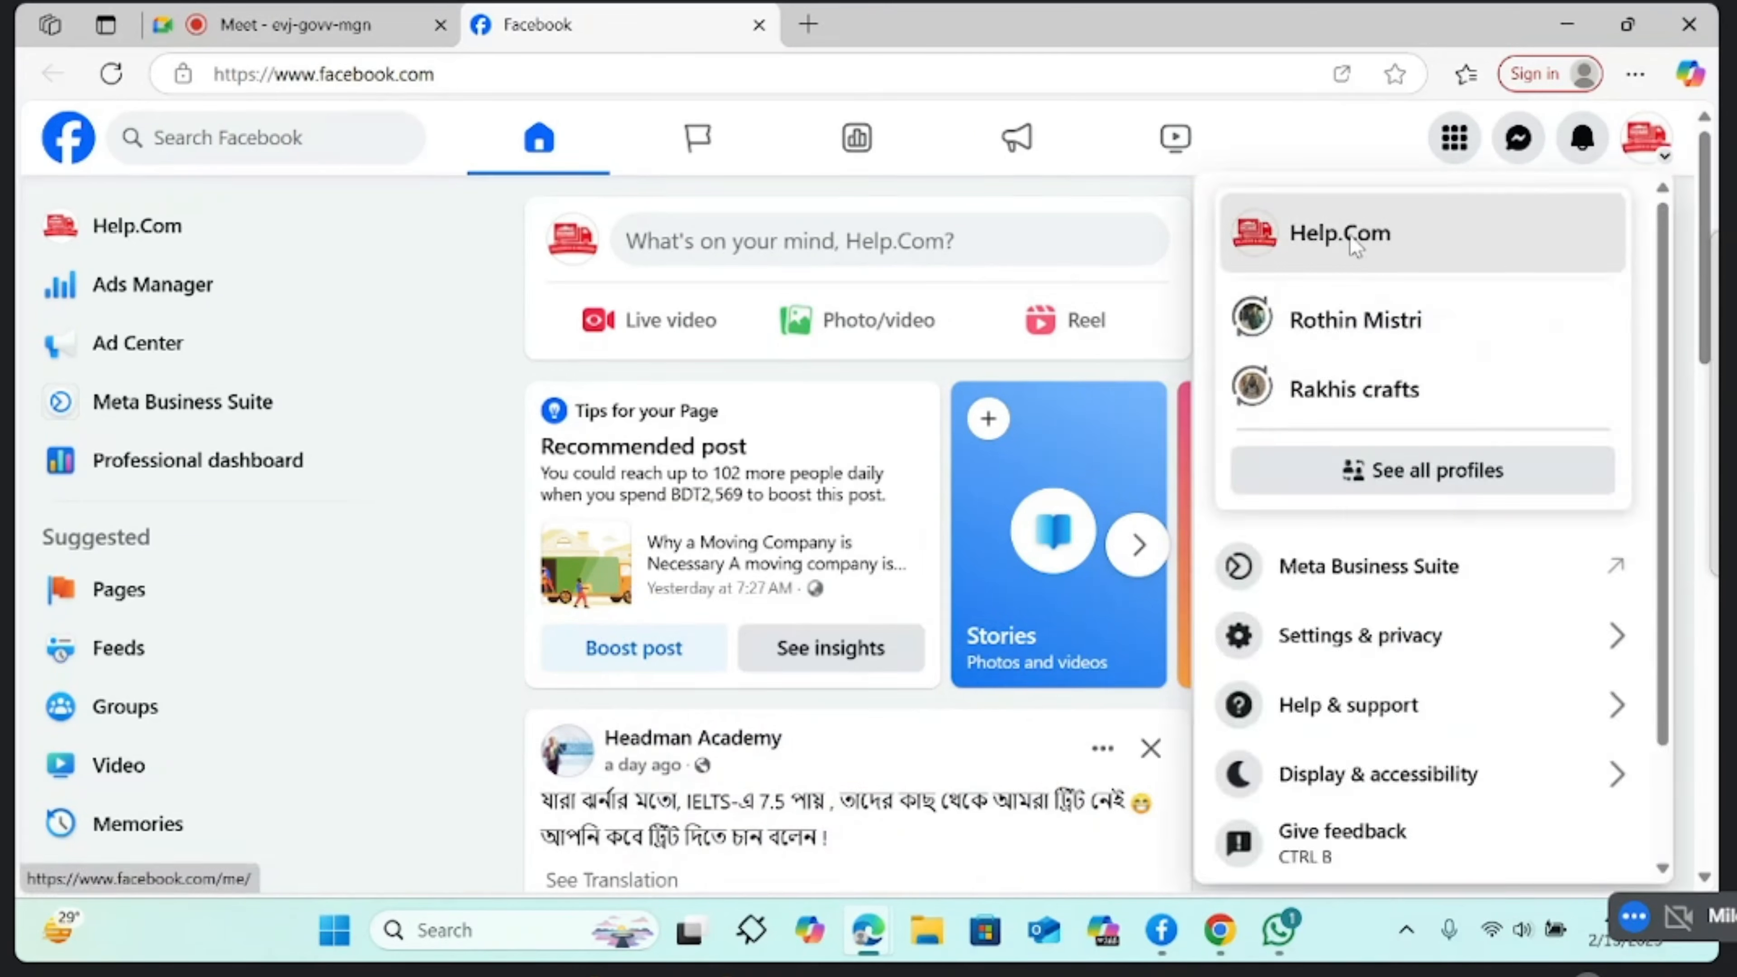
{"action": "left_click", "coordinate": [1411, 233]}
{"action": "scroll", "coordinate": [737, 384], "scroll_direction": "down", "scroll_amount": 20}
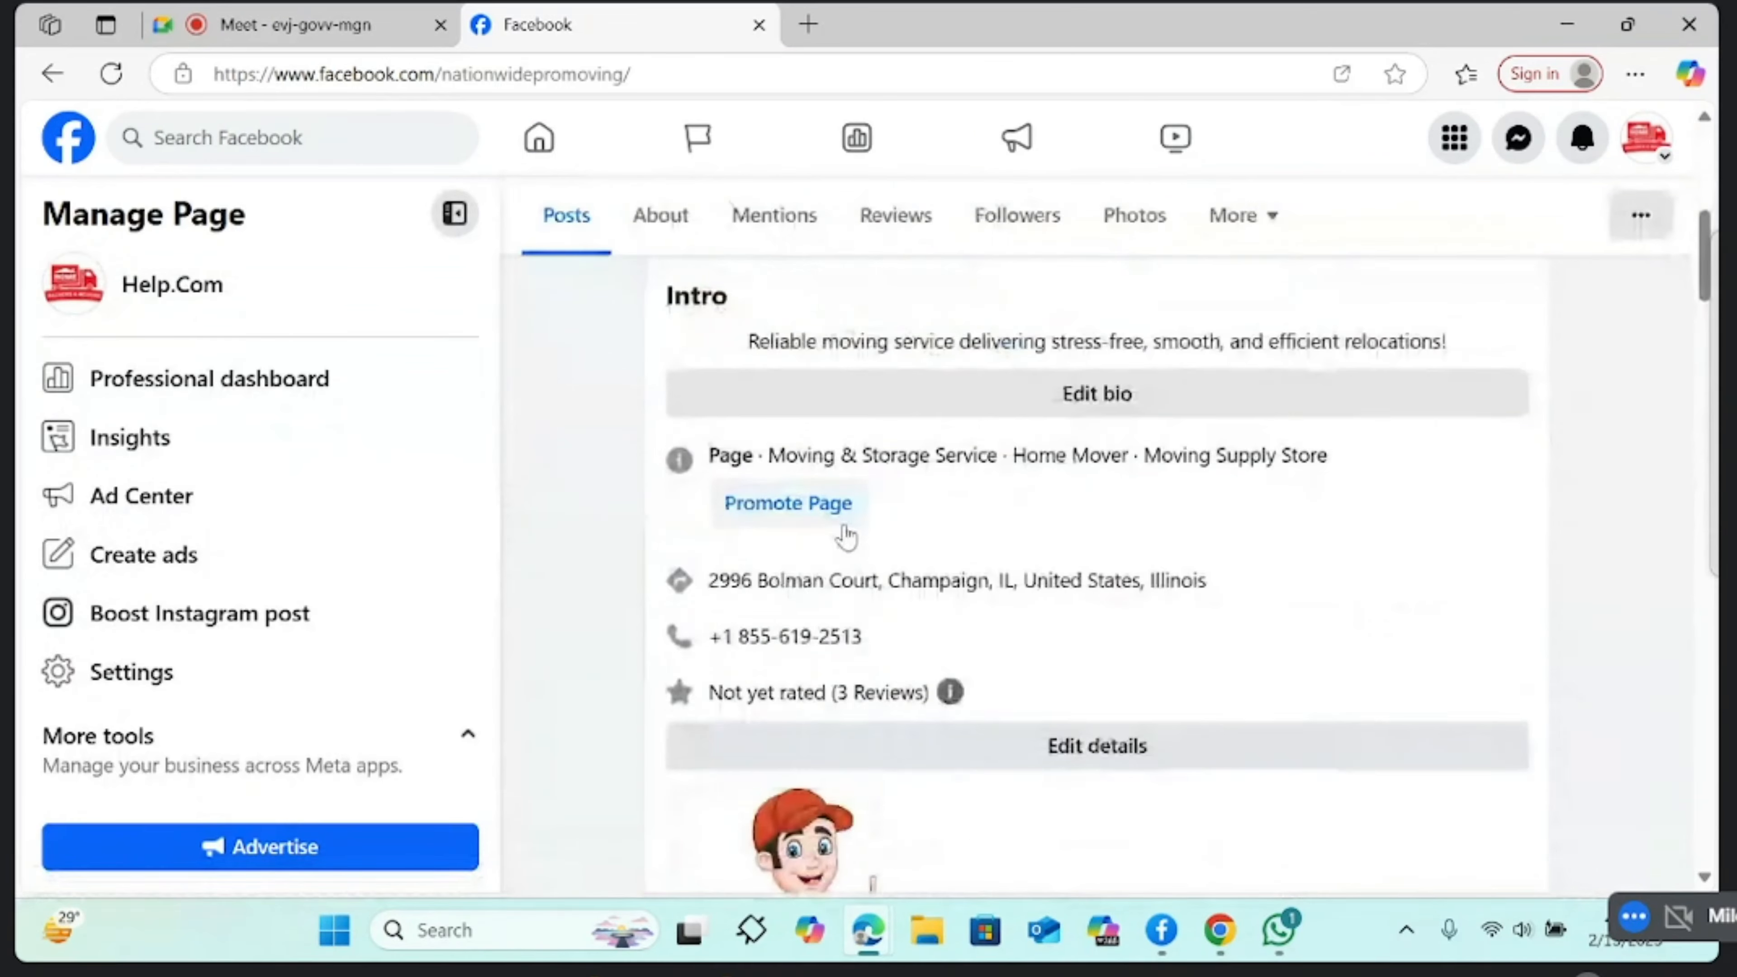
{"action": "scroll", "coordinate": [838, 516], "scroll_direction": "up", "scroll_amount": 20}
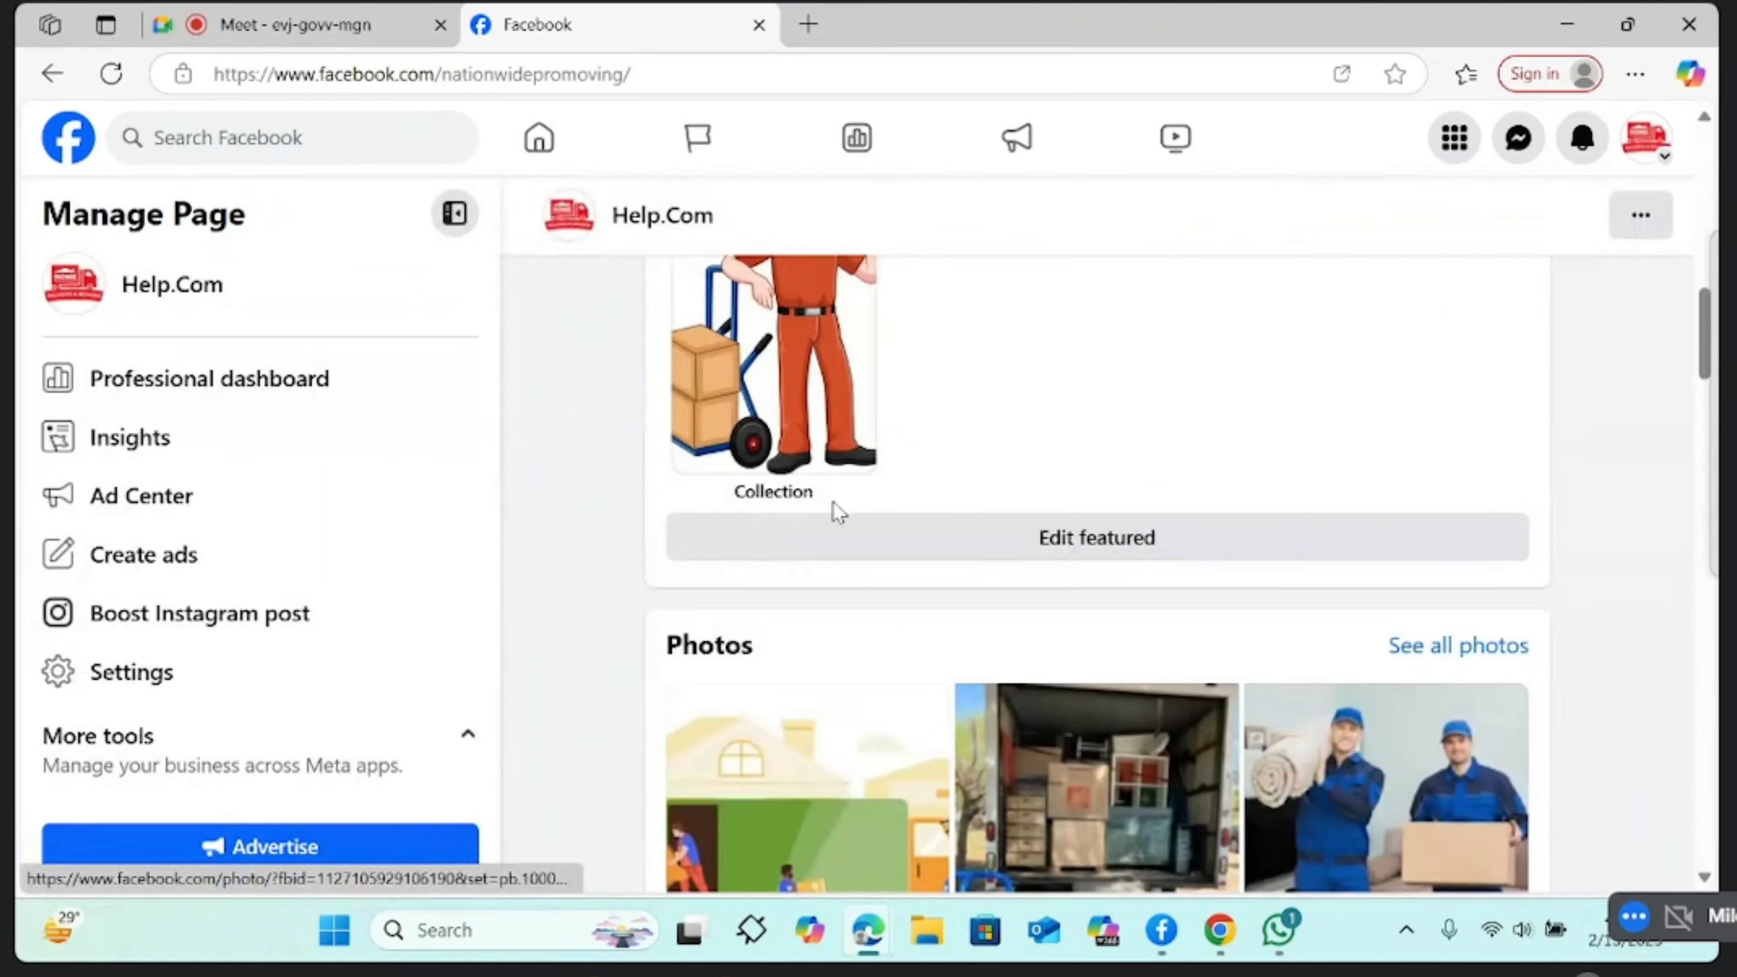
{"action": "scroll", "coordinate": [909, 469], "scroll_direction": "down", "scroll_amount": 4}
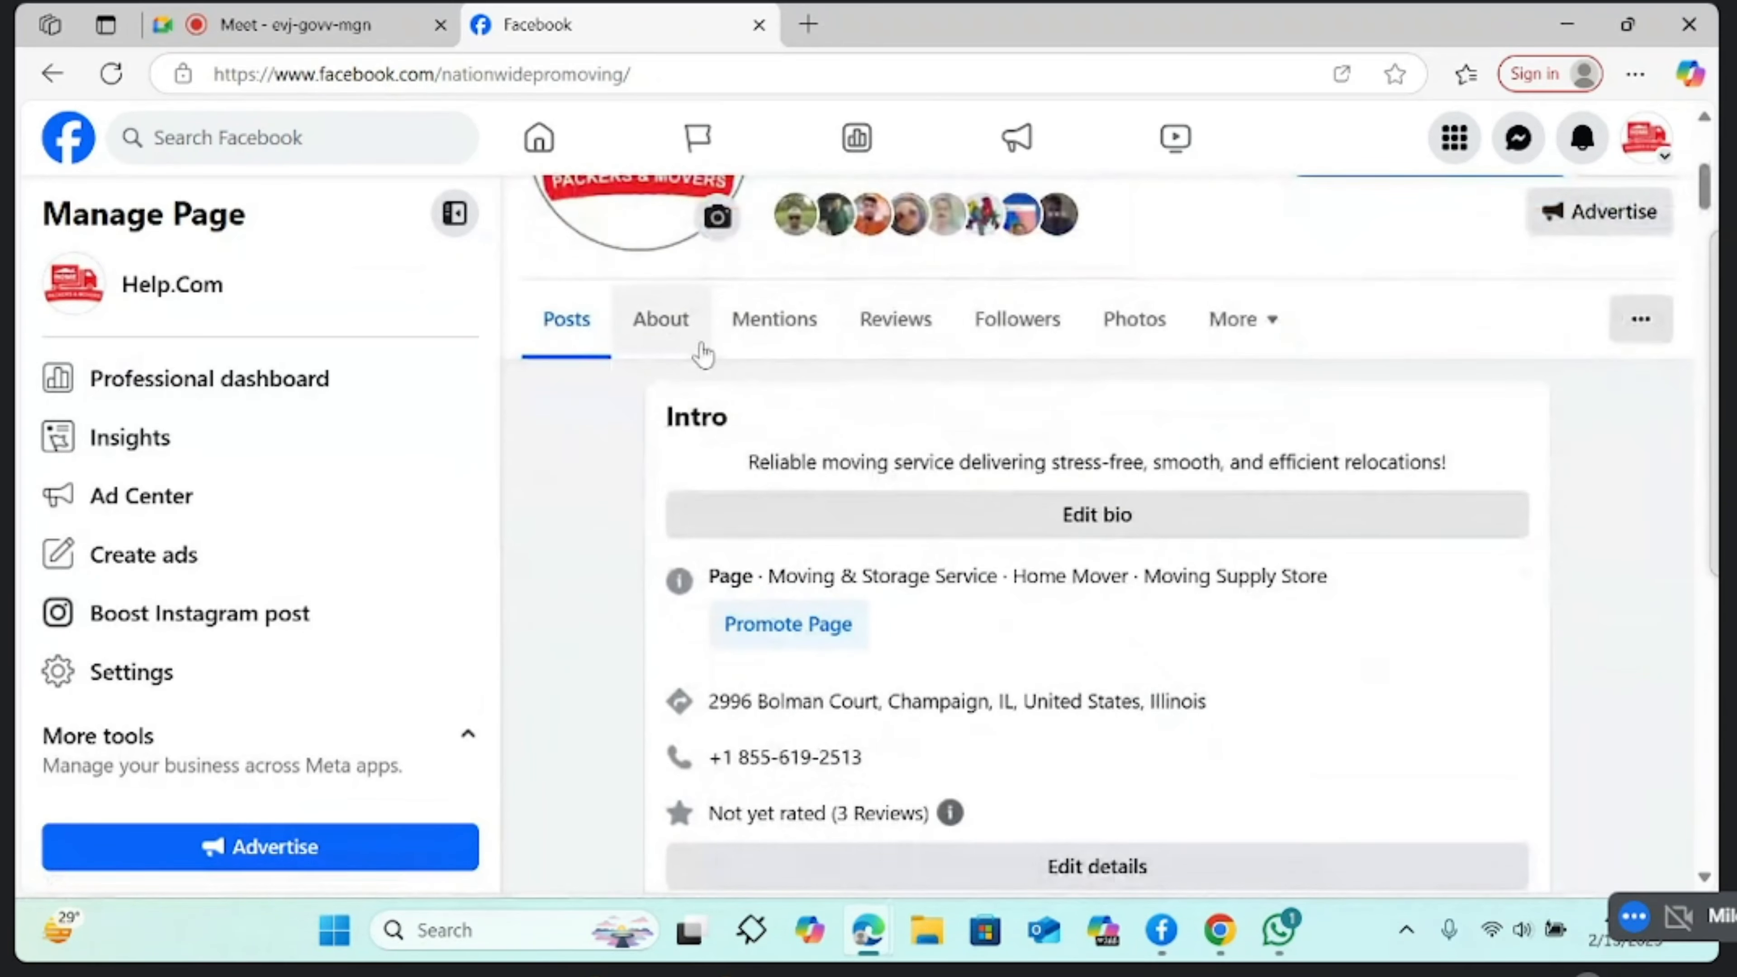
{"action": "left_click", "coordinate": [684, 329]}
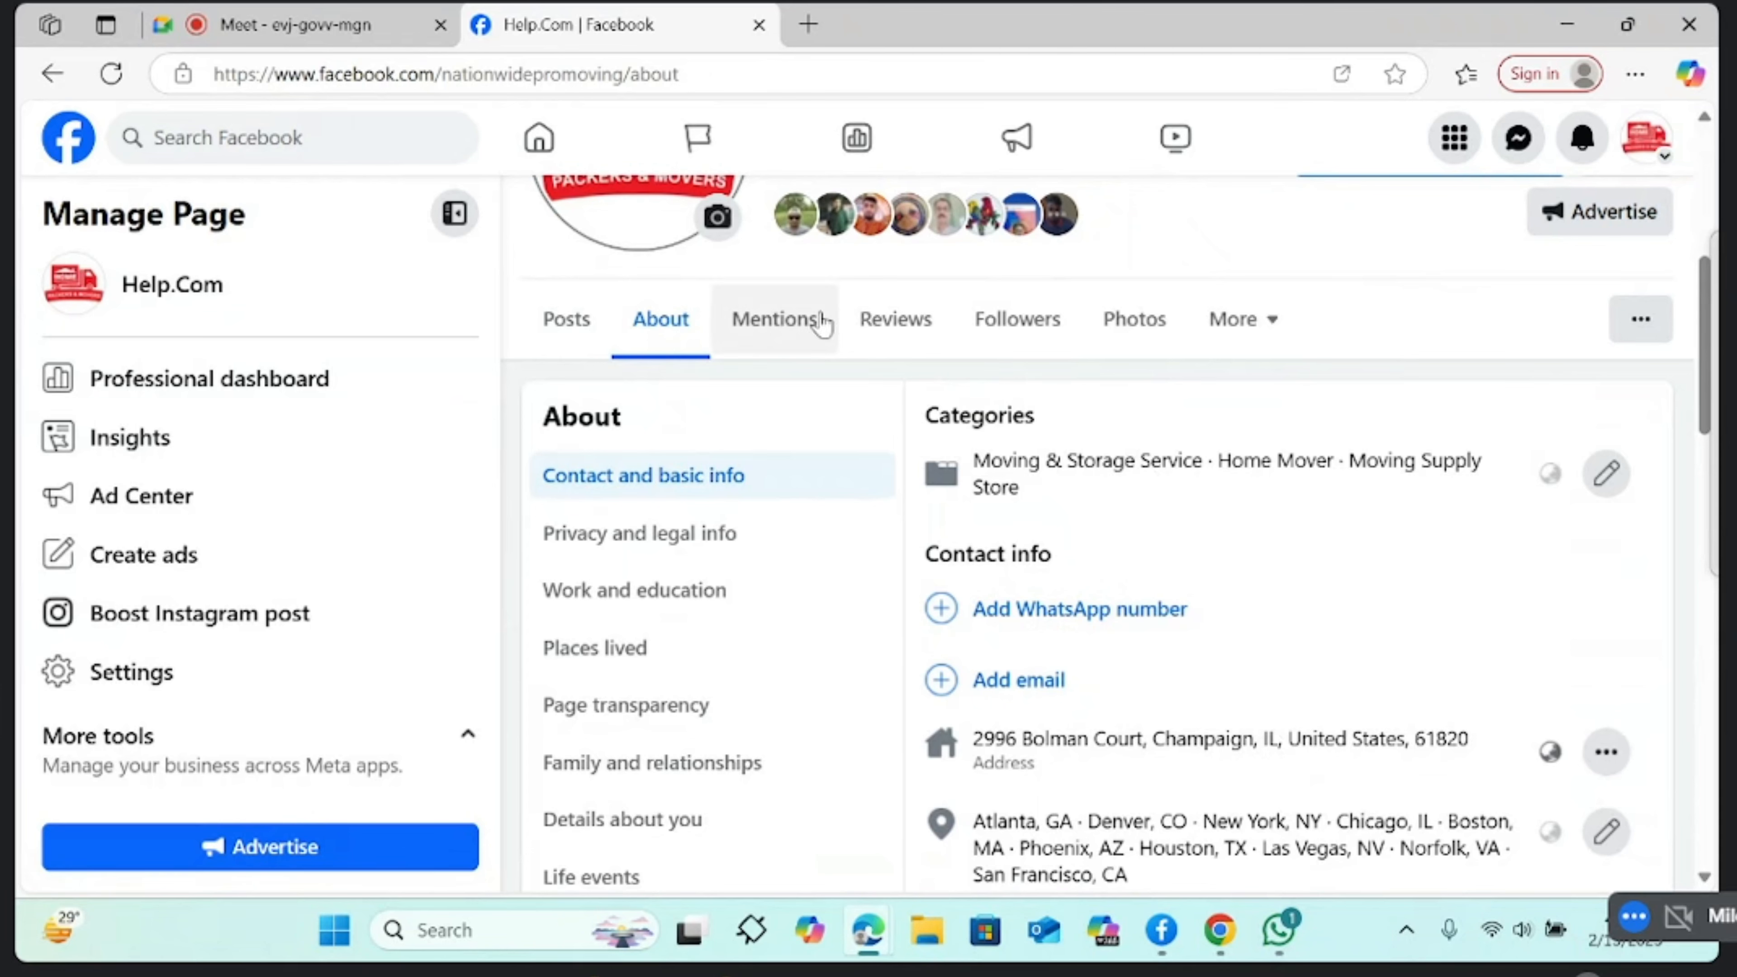
{"action": "scroll", "coordinate": [1148, 524], "scroll_direction": "down", "scroll_amount": 5}
In Ads Manager, create a campaign with the Engagement objective using the Manual engagement campaign setup
{"action": "scroll", "coordinate": [1146, 520], "scroll_direction": "down", "scroll_amount": 2}
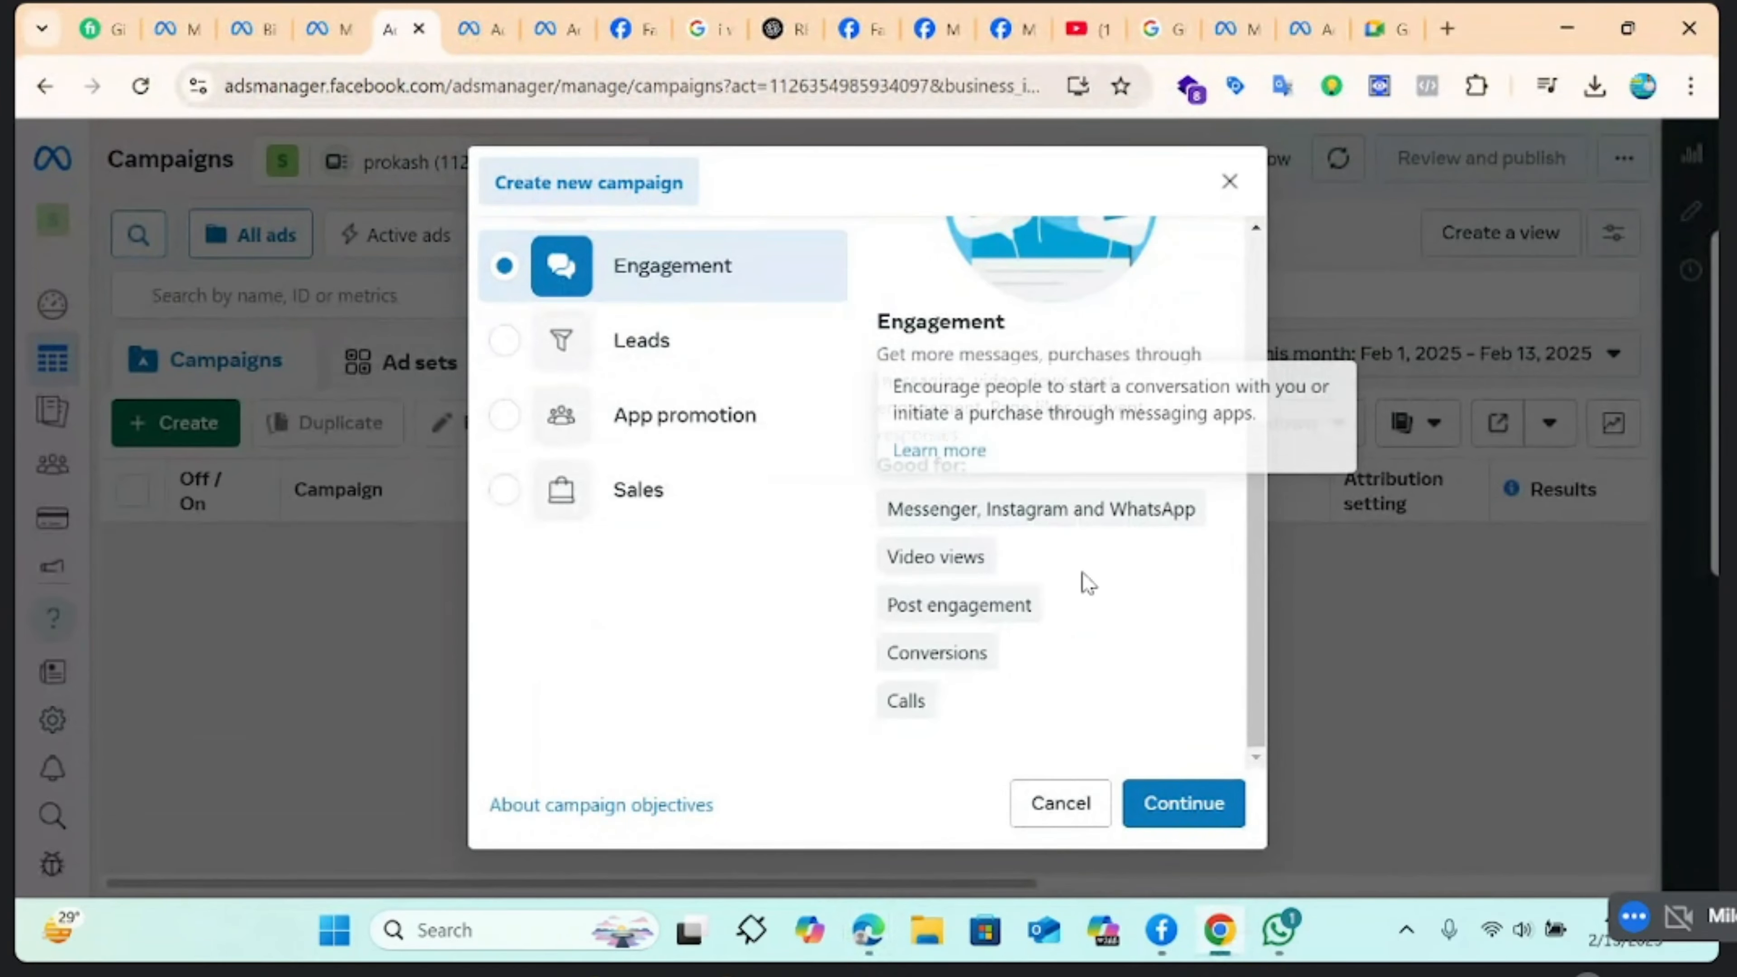
{"action": "left_click", "coordinate": [1183, 803]}
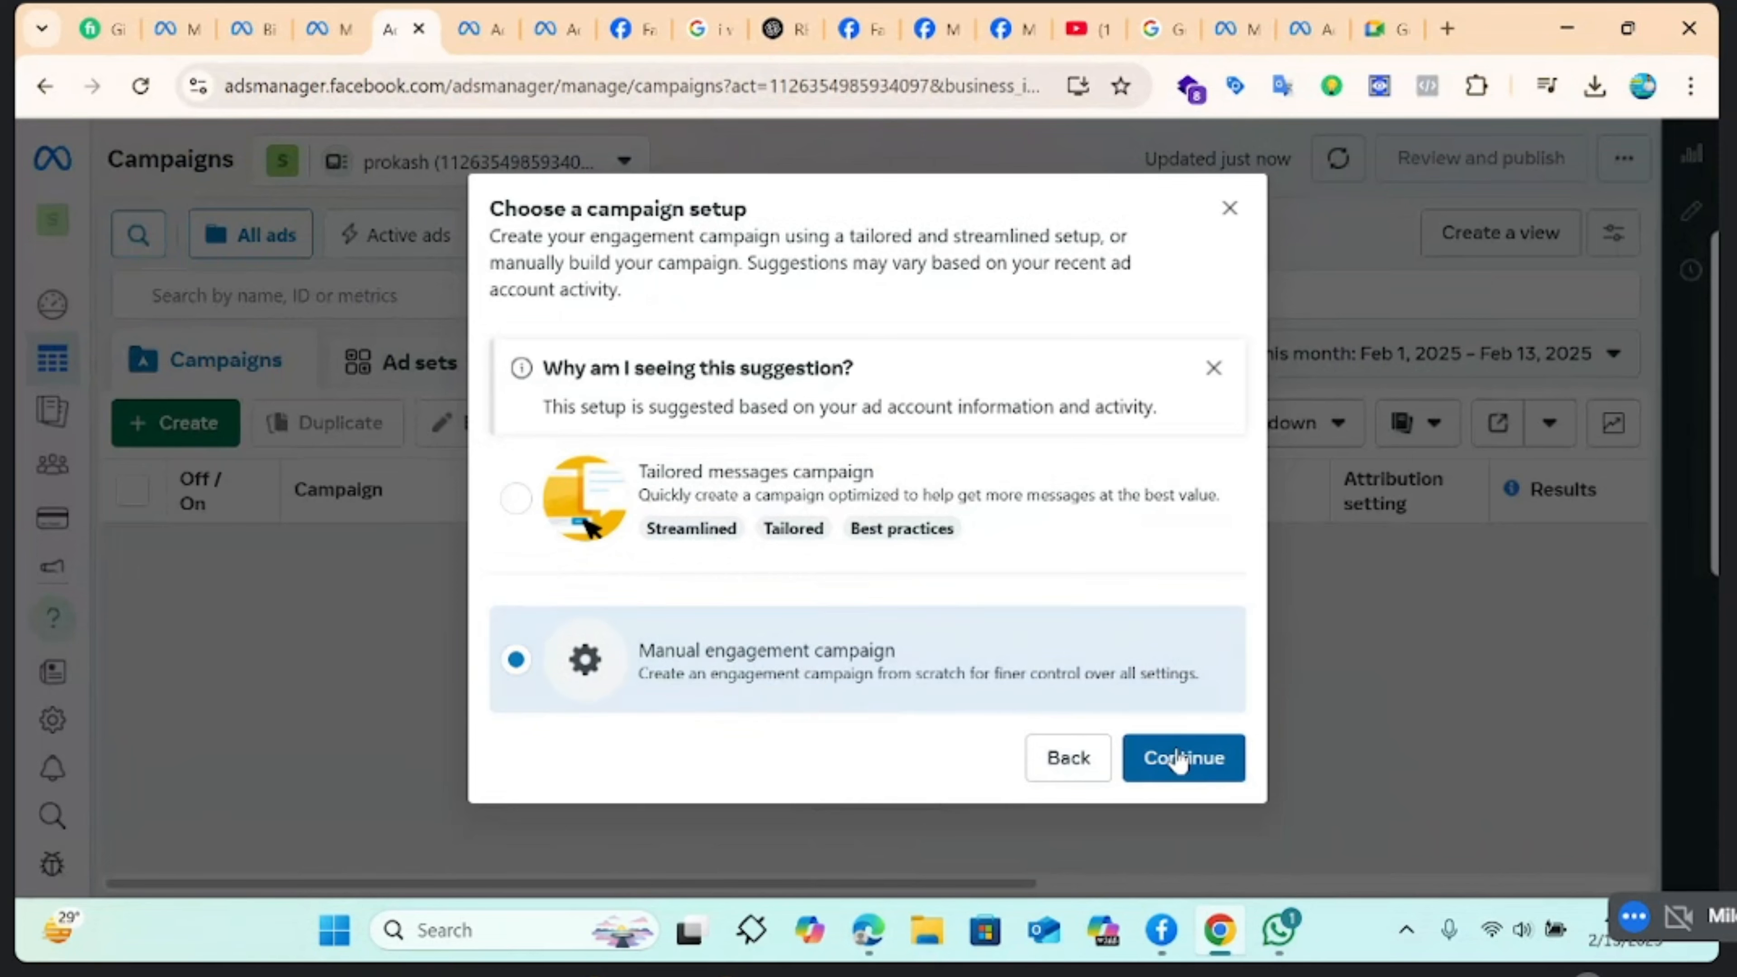
{"action": "left_click", "coordinate": [1178, 758]}
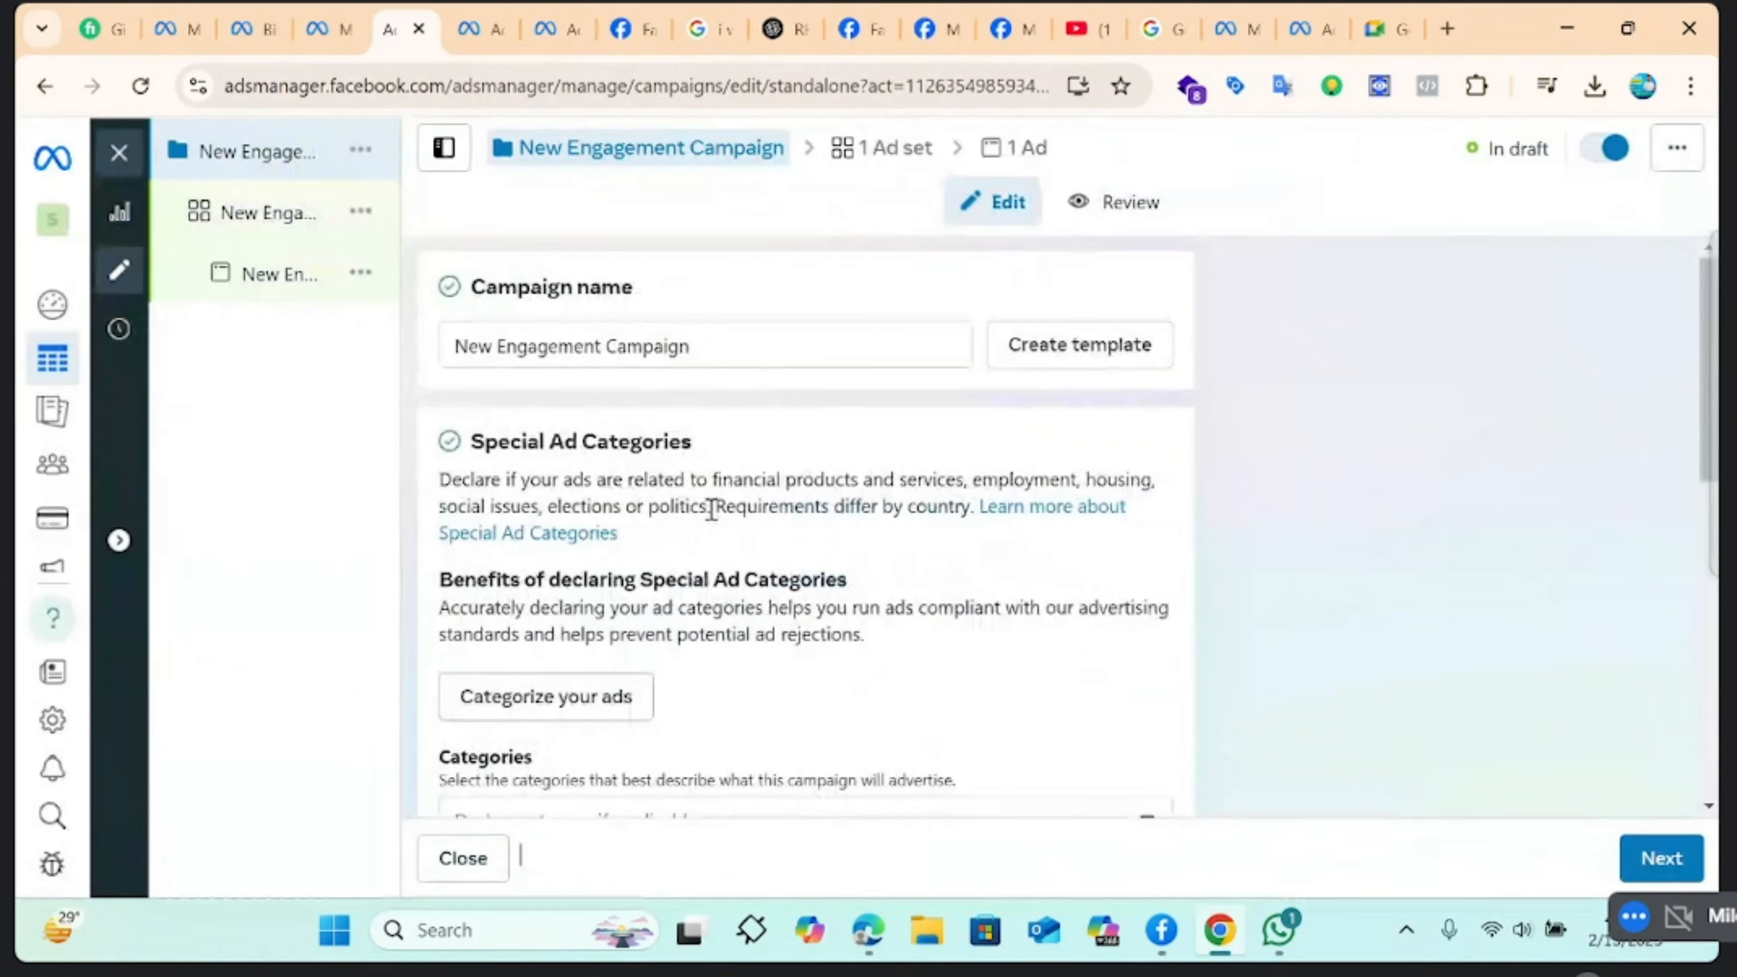
Rename the campaign as New Engagement Campaign1
{"action": "left_click_drag", "start_coordinate": [704, 344], "coordinate": [584, 343]}
{"action": "left_click", "coordinate": [717, 342]}
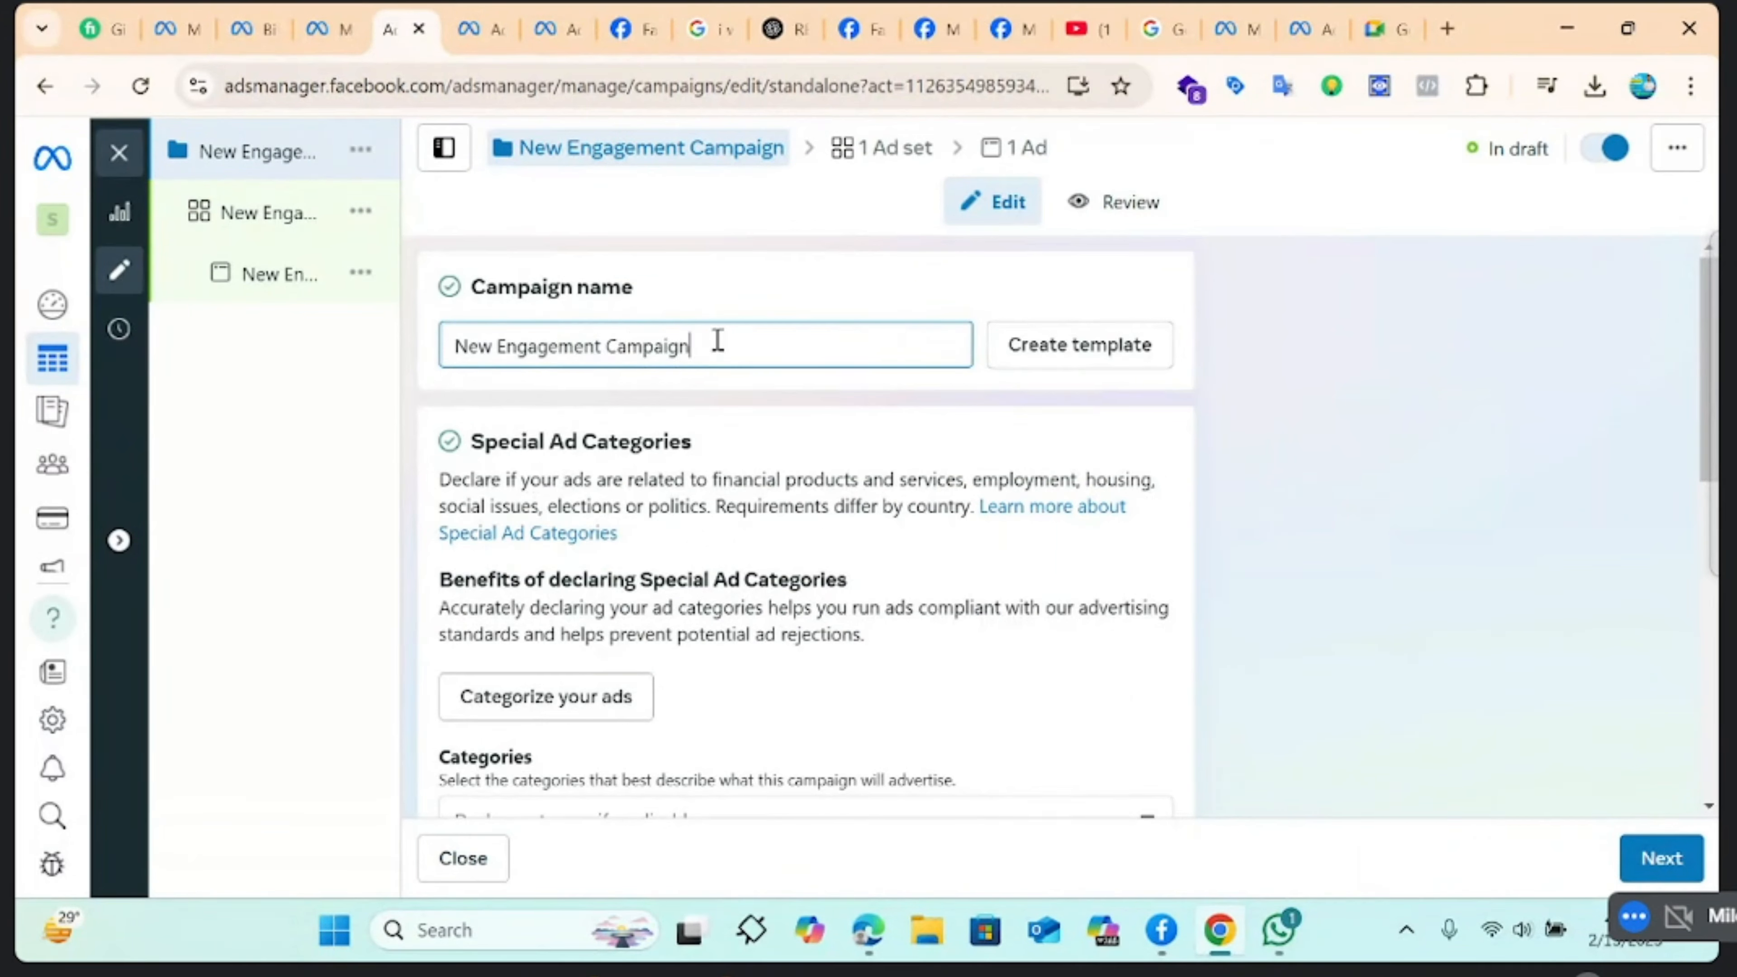
{"action": "type", "text": "1"}
{"action": "scroll", "coordinate": [762, 432], "scroll_direction": "down", "scroll_amount": 2}
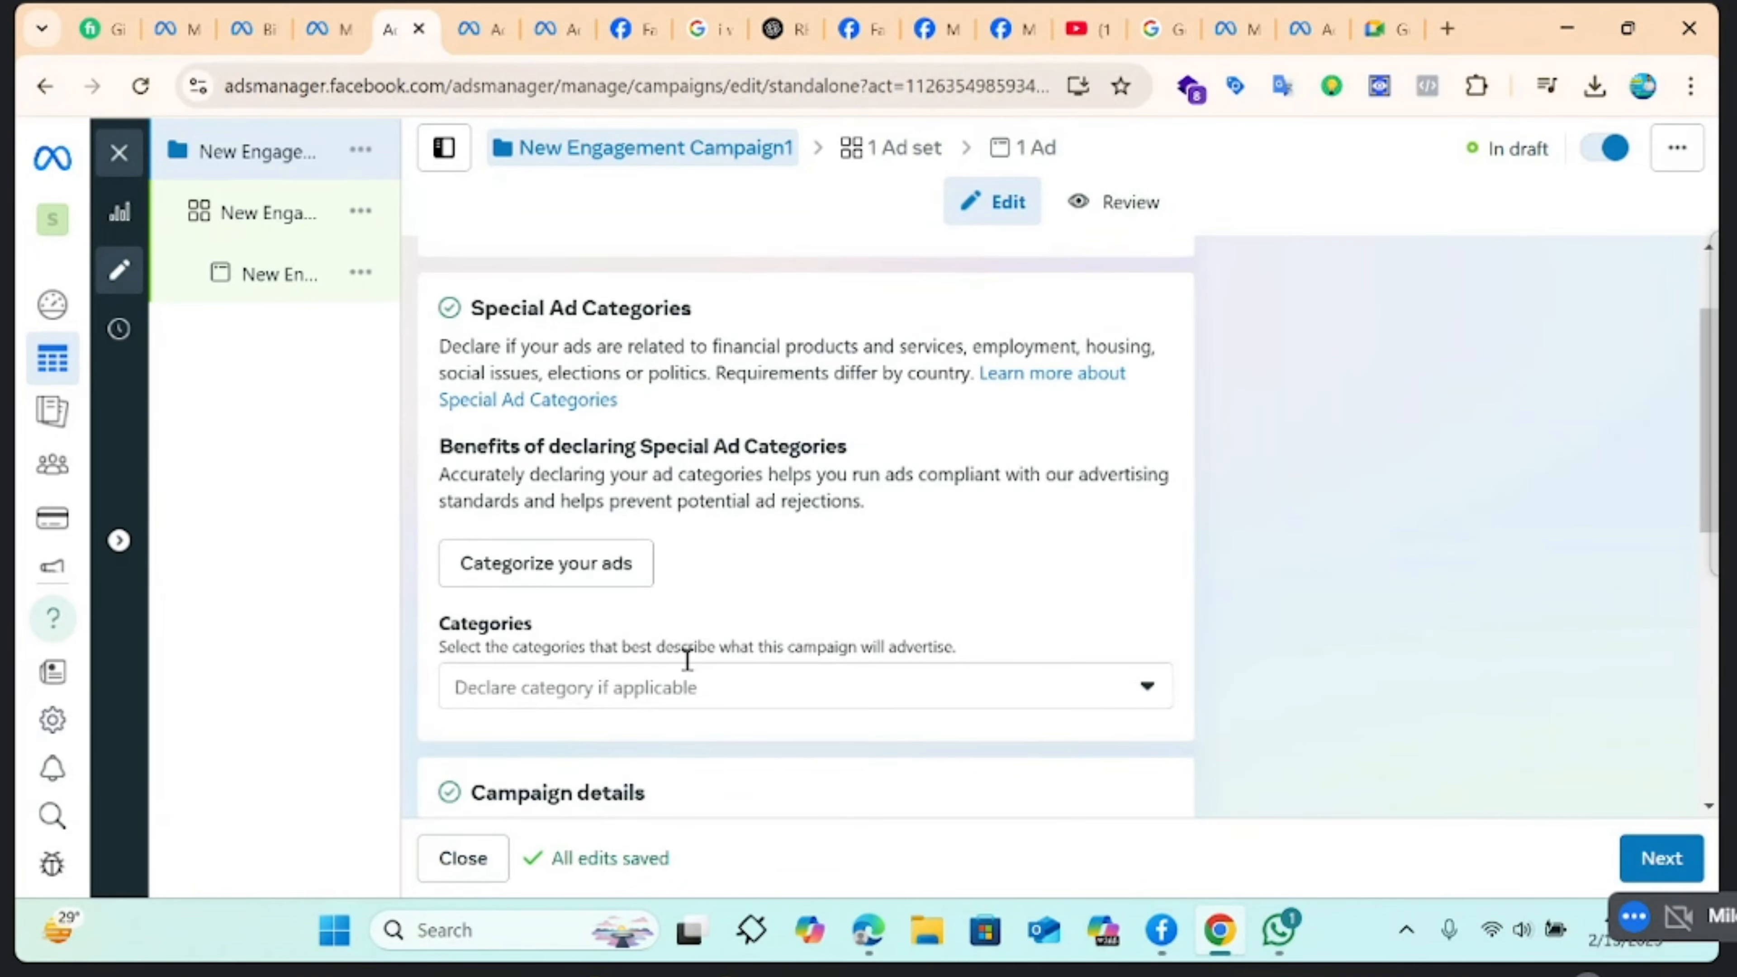
{"action": "scroll", "coordinate": [820, 585], "scroll_direction": "up", "scroll_amount": 2}
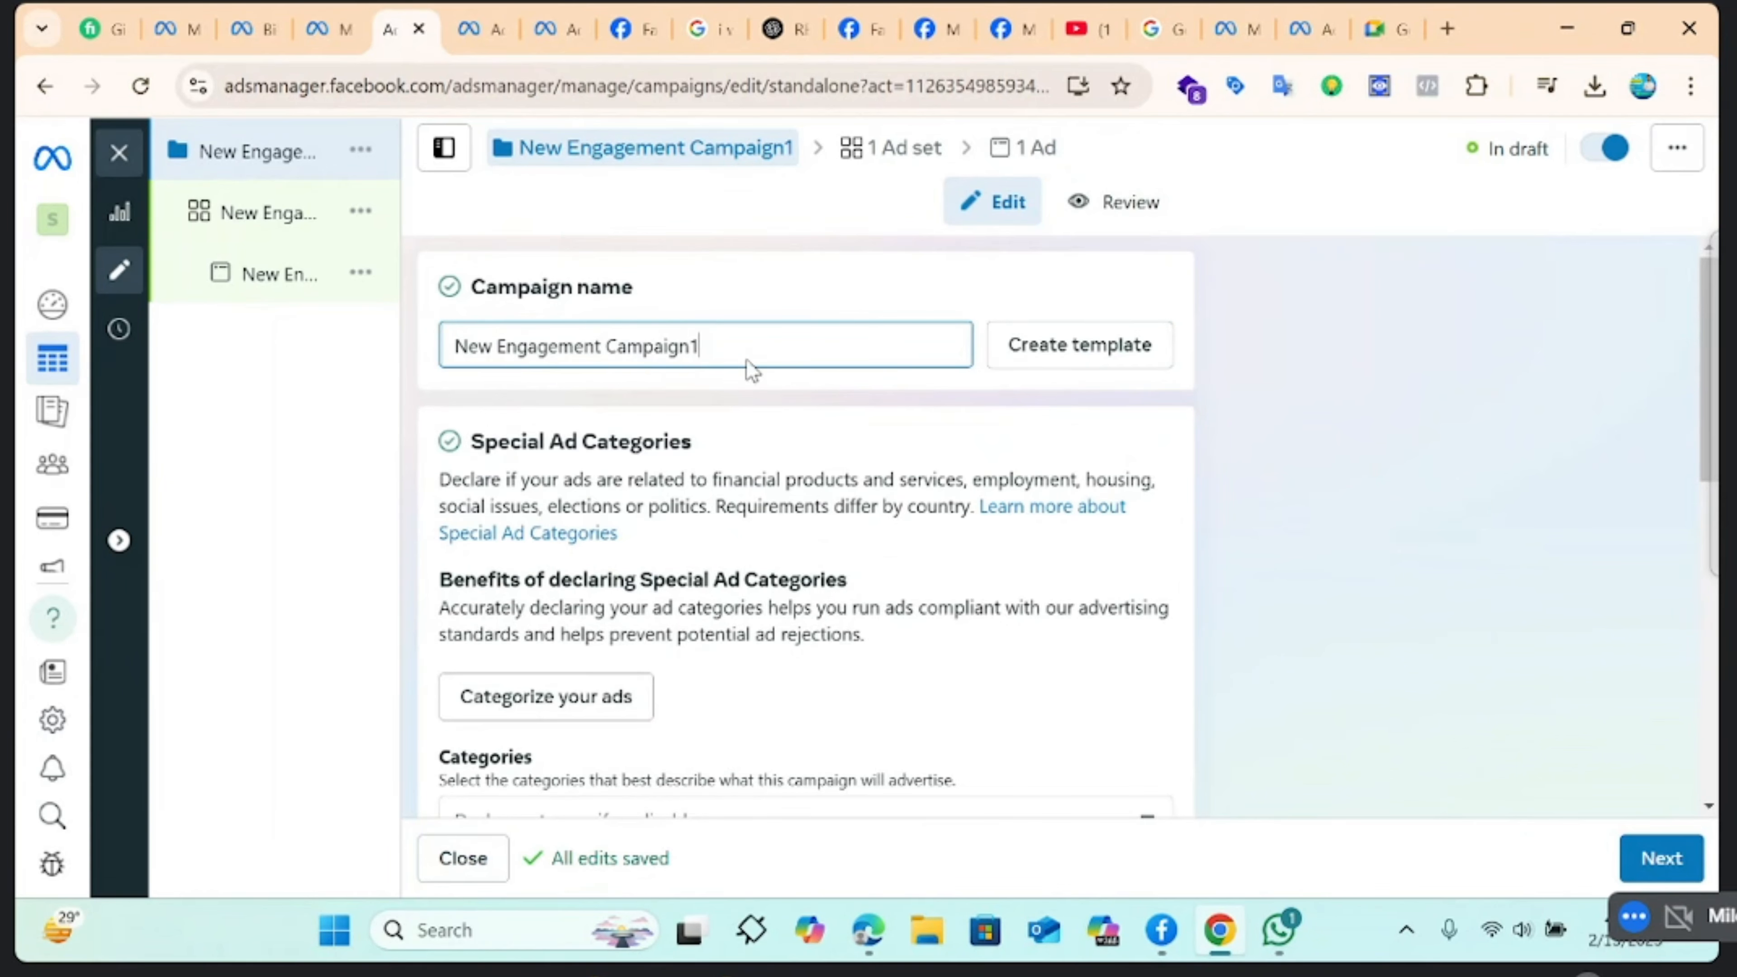
Turn on Advantage campaign budget and set the daily budget to $20.00
{"action": "scroll", "coordinate": [824, 523], "scroll_direction": "down", "scroll_amount": 8}
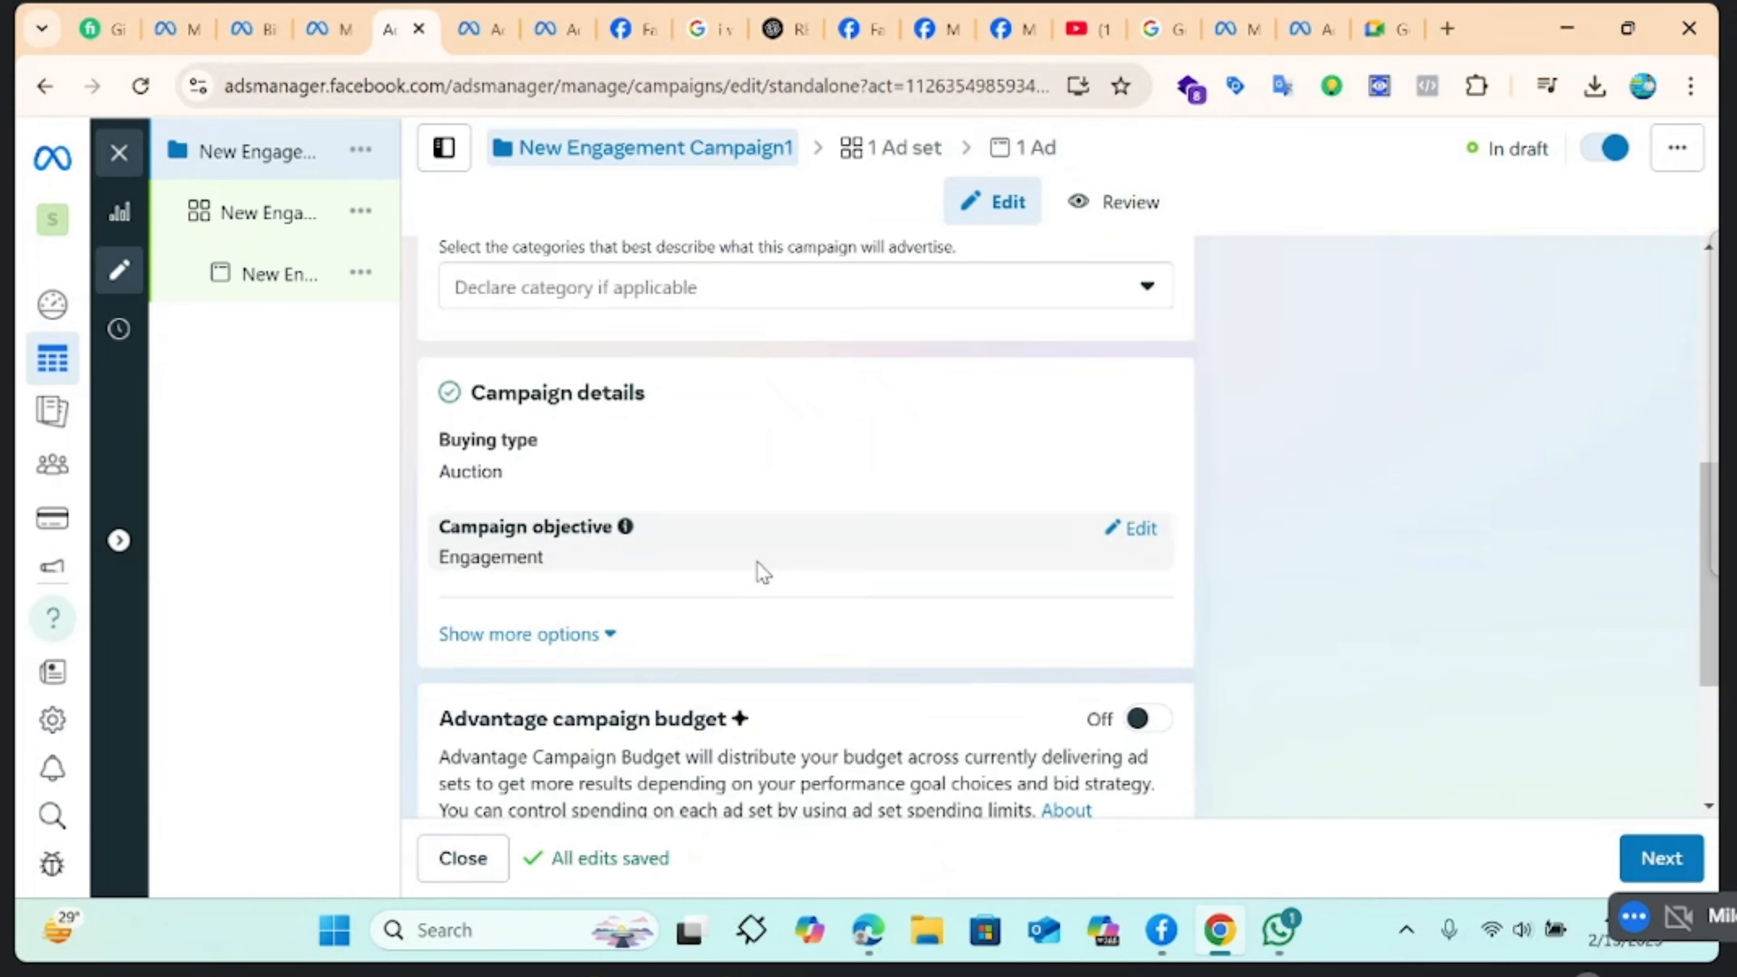
{"action": "scroll", "coordinate": [757, 561], "scroll_direction": "down", "scroll_amount": 4}
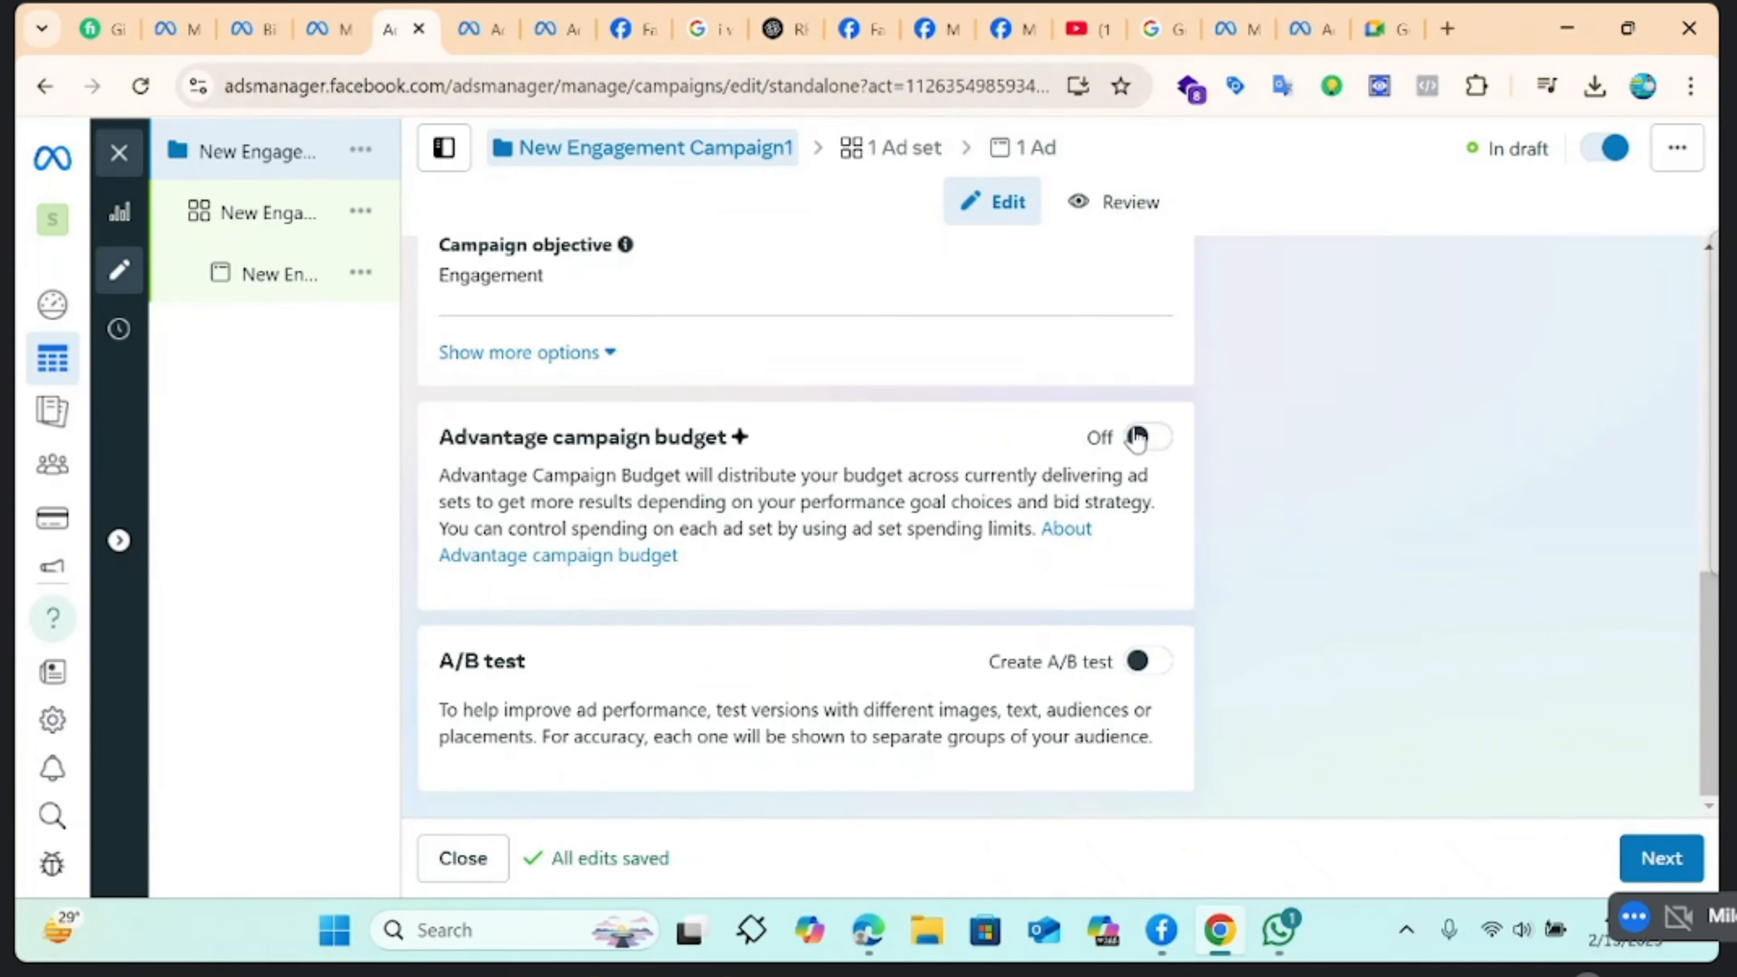
{"action": "left_click", "coordinate": [1136, 437]}
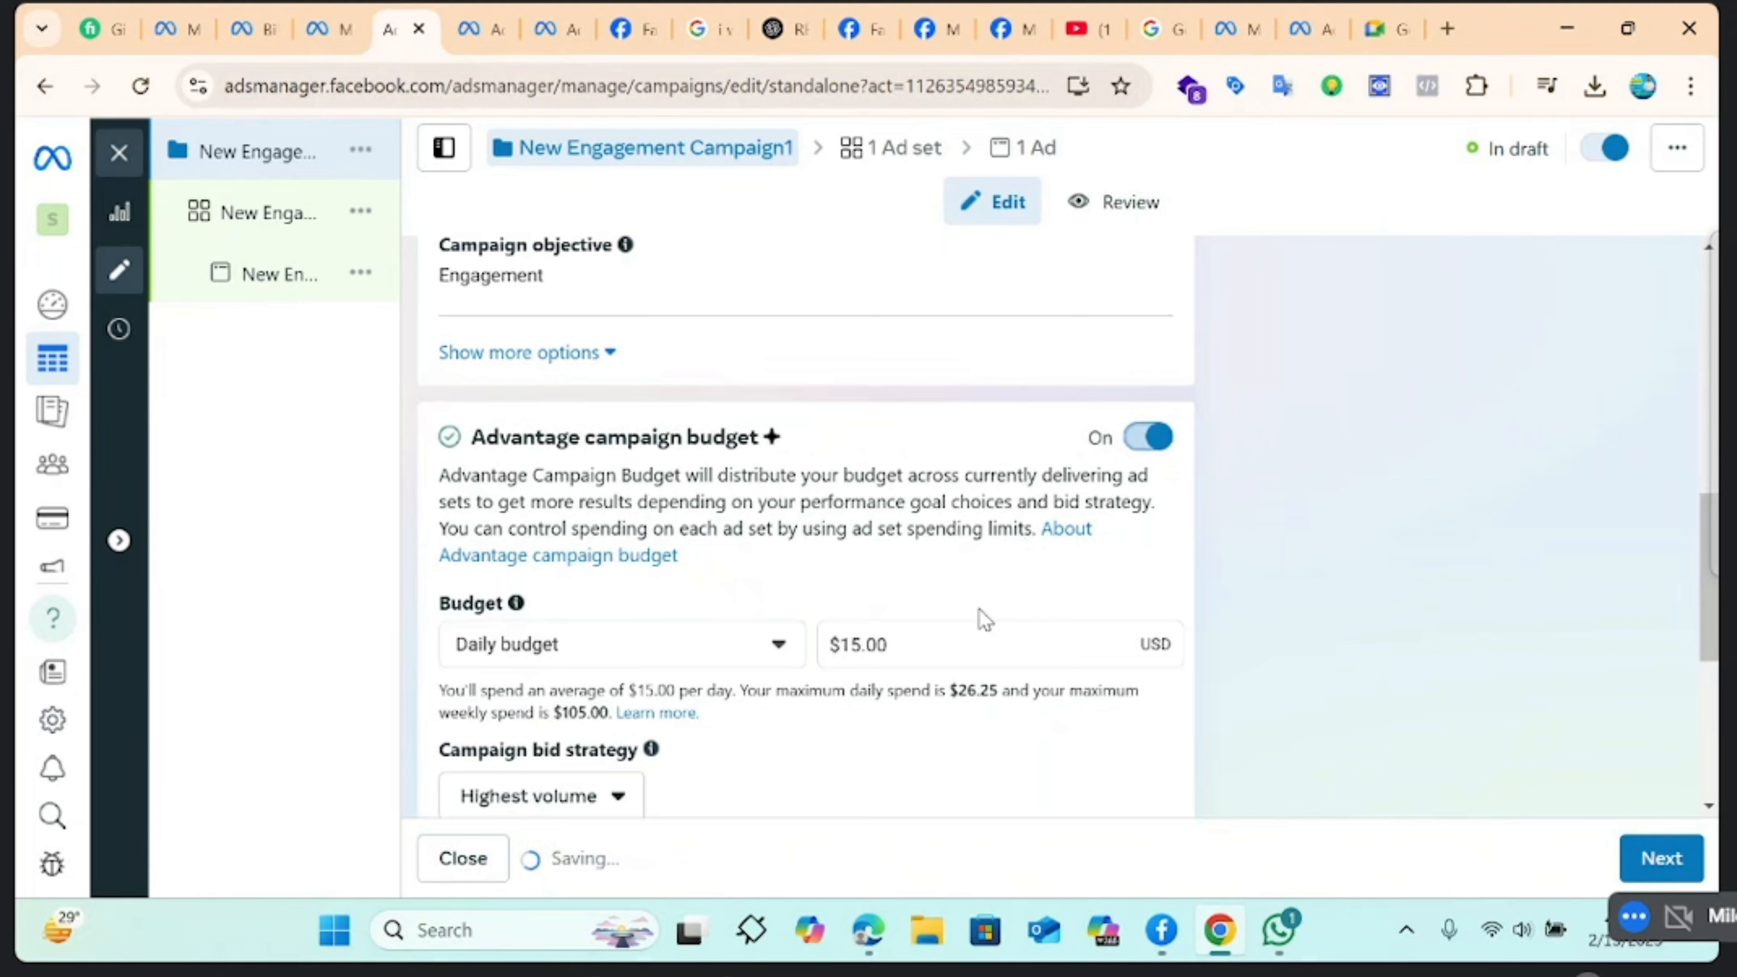
{"action": "double_click", "coordinate": [860, 644]}
{"action": "type", "text": "20"}
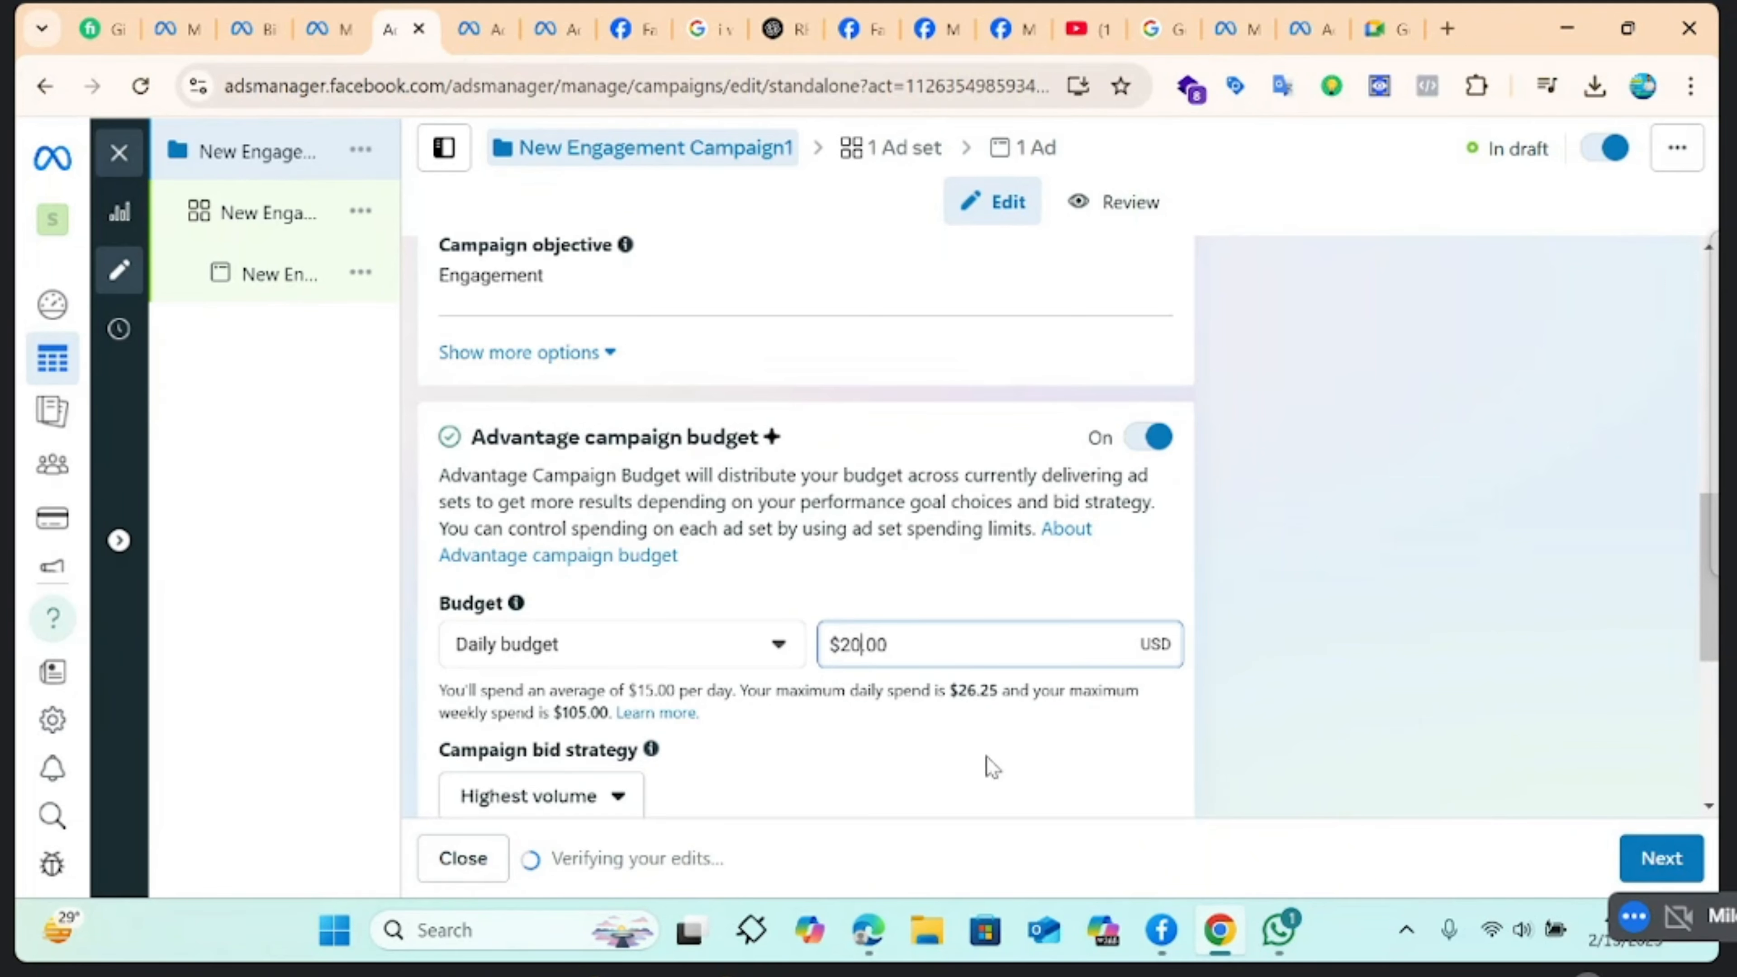
Review the campaign bid strategy options along with the budget scheduling and A/B test settings
{"action": "scroll", "coordinate": [978, 708], "scroll_direction": "down", "scroll_amount": 1}
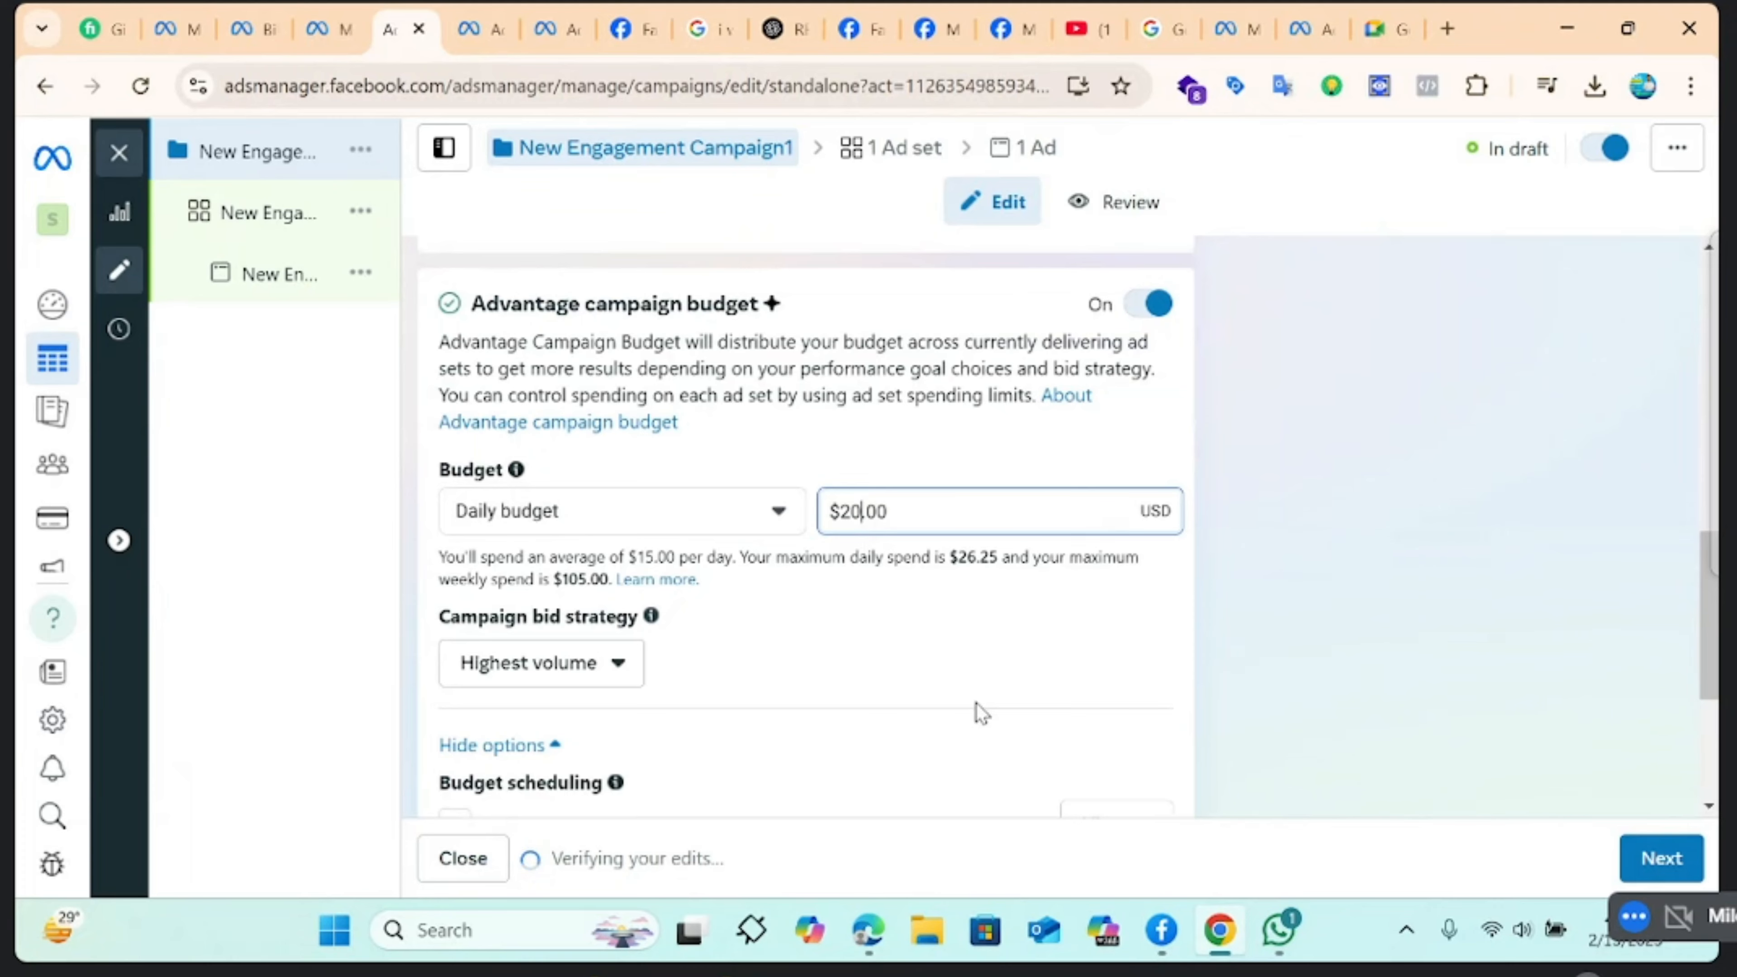
{"action": "scroll", "coordinate": [975, 703], "scroll_direction": "down", "scroll_amount": 1}
{"action": "scroll", "coordinate": [987, 682], "scroll_direction": "down", "scroll_amount": 2}
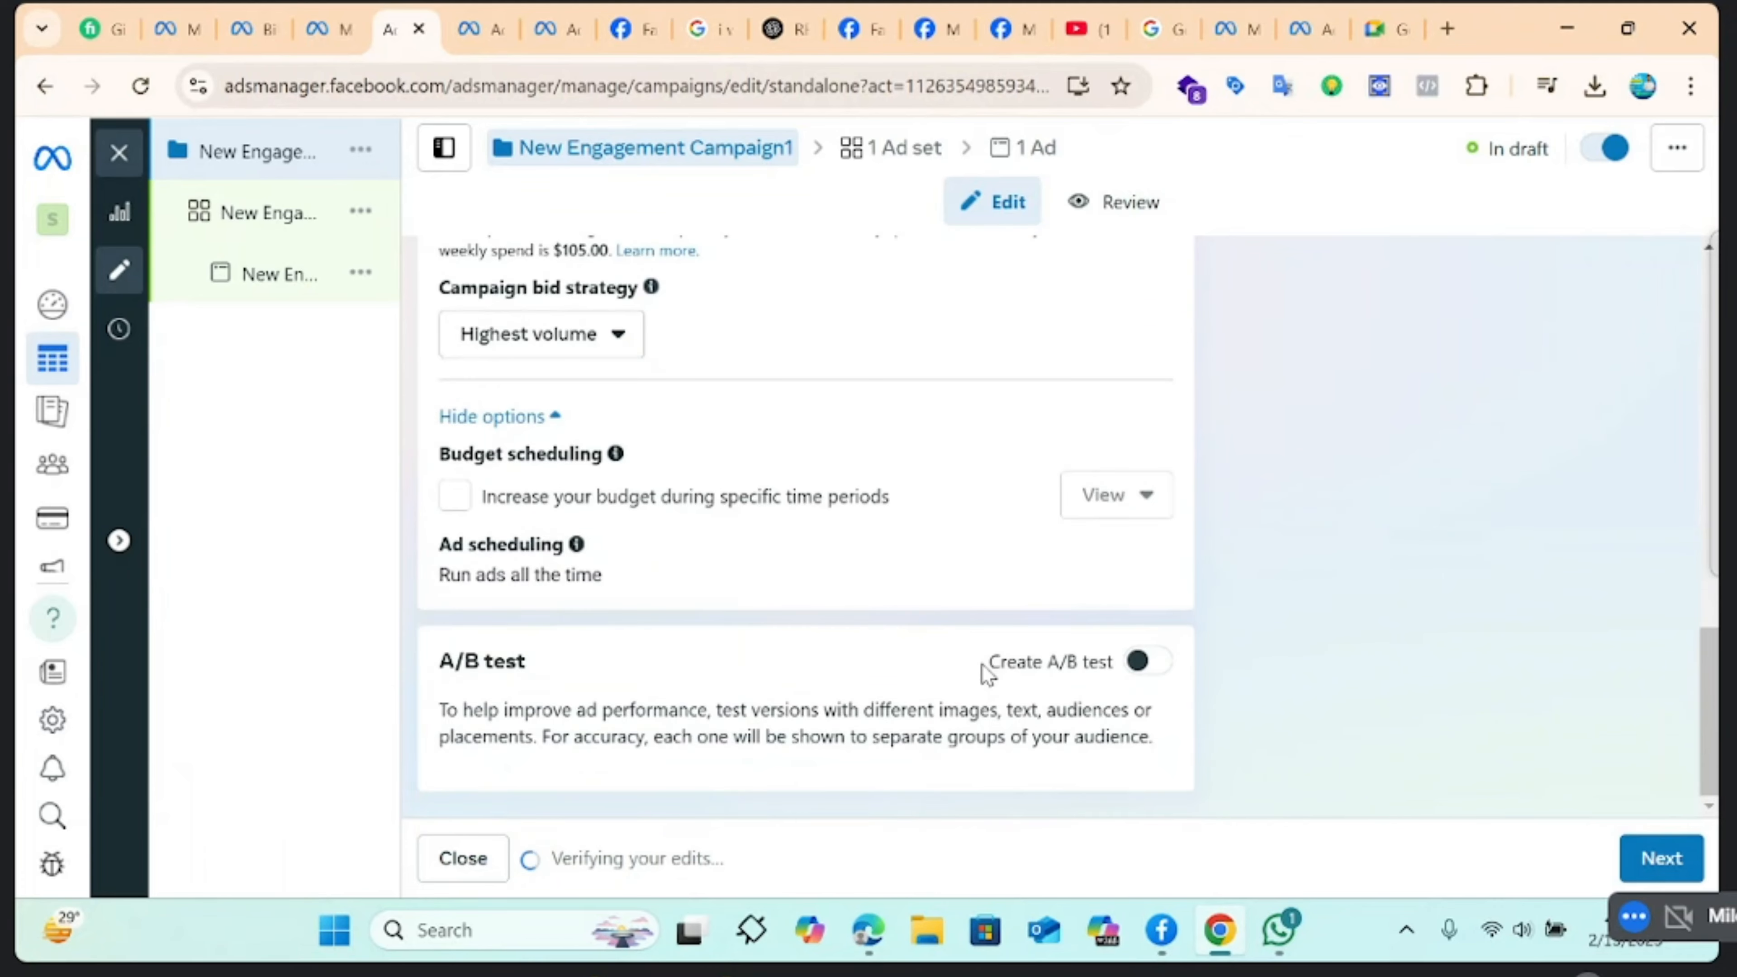
{"action": "scroll", "coordinate": [971, 667], "scroll_direction": "up", "scroll_amount": 2}
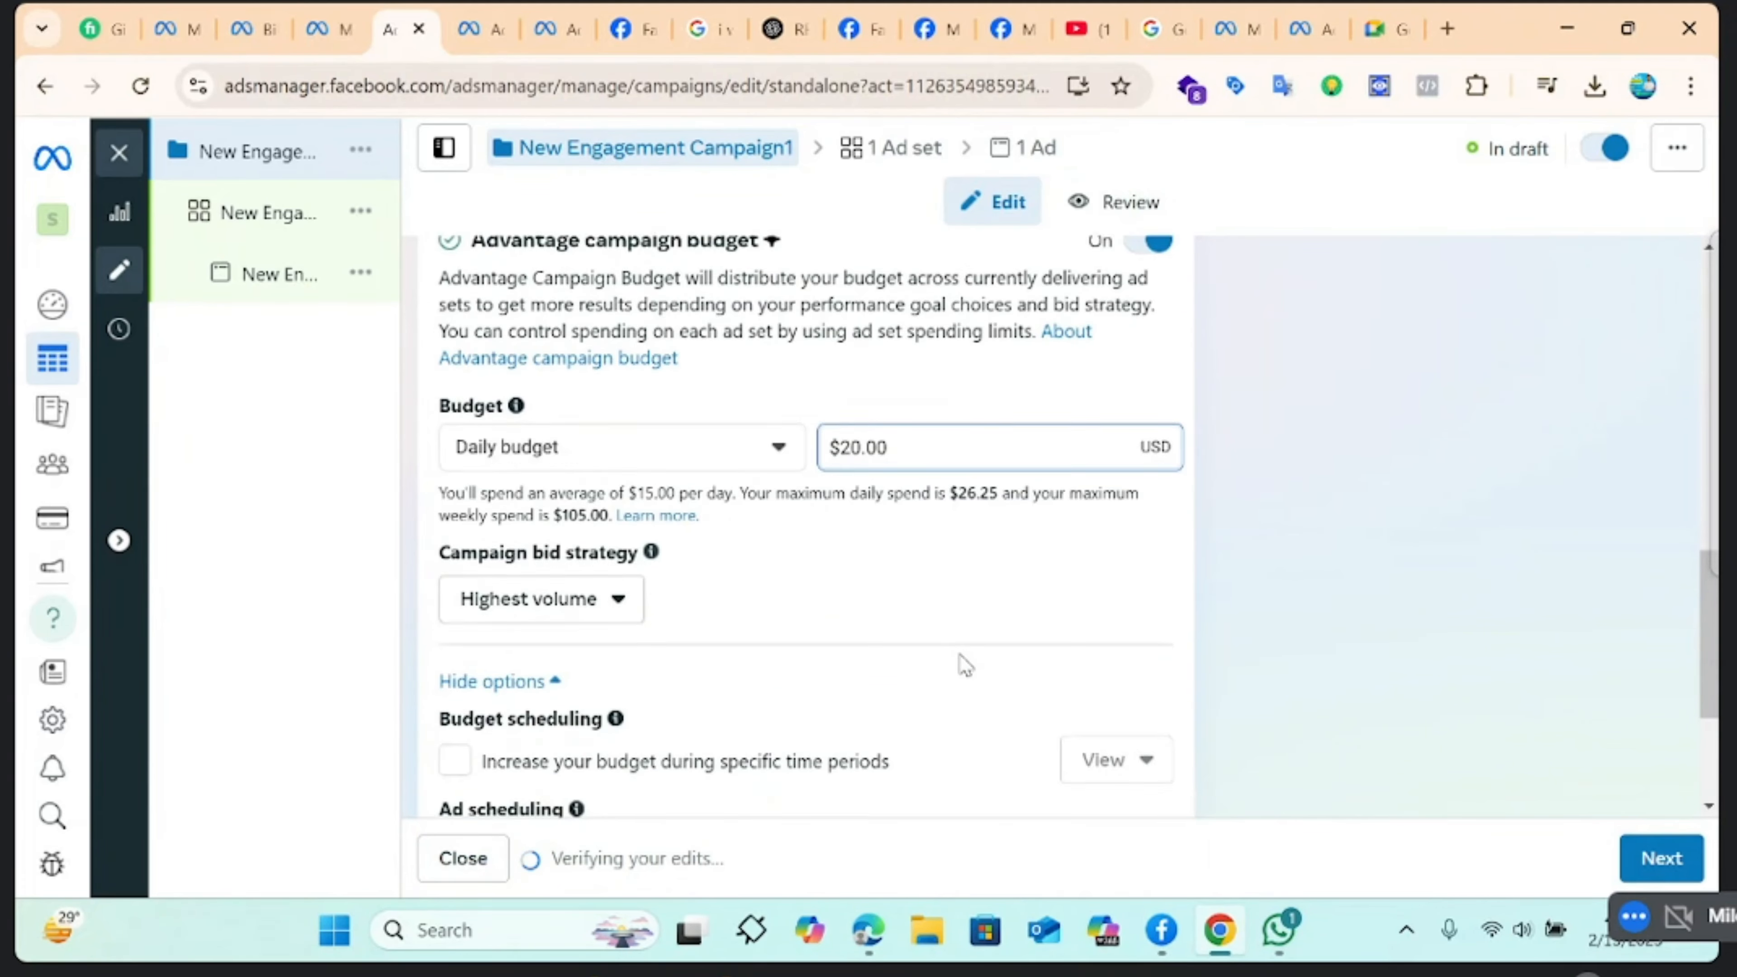
{"action": "scroll", "coordinate": [962, 664], "scroll_direction": "down", "scroll_amount": 2}
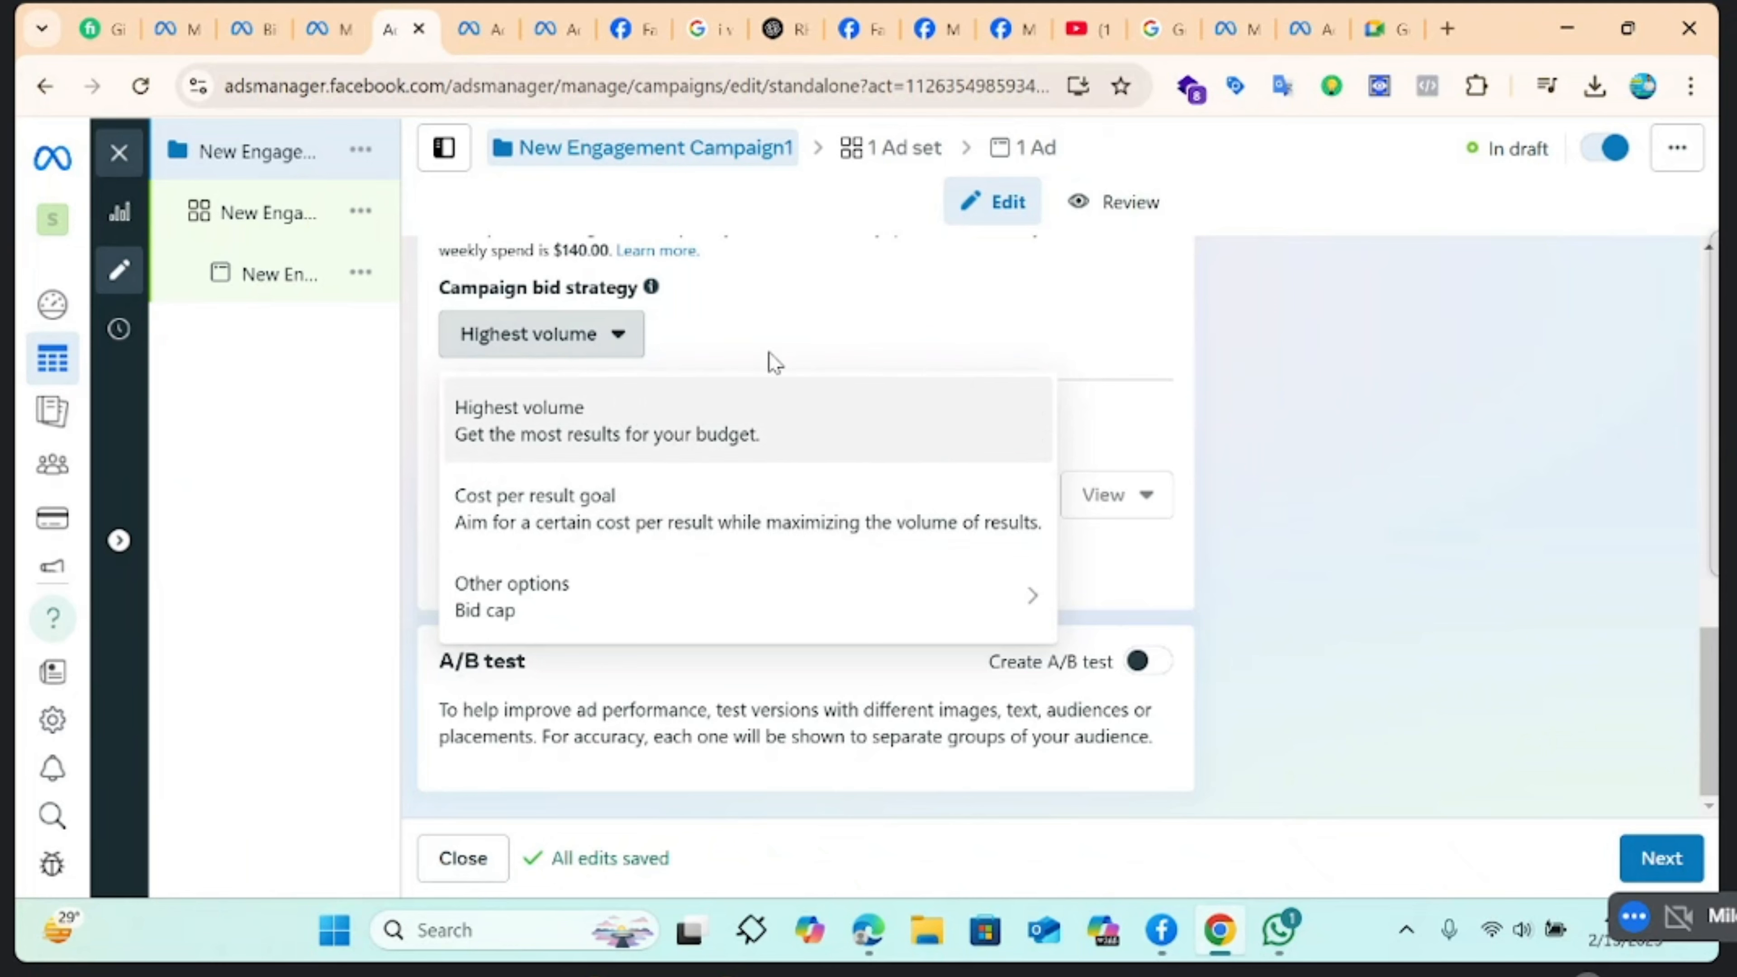
{"action": "left_click", "coordinate": [820, 337]}
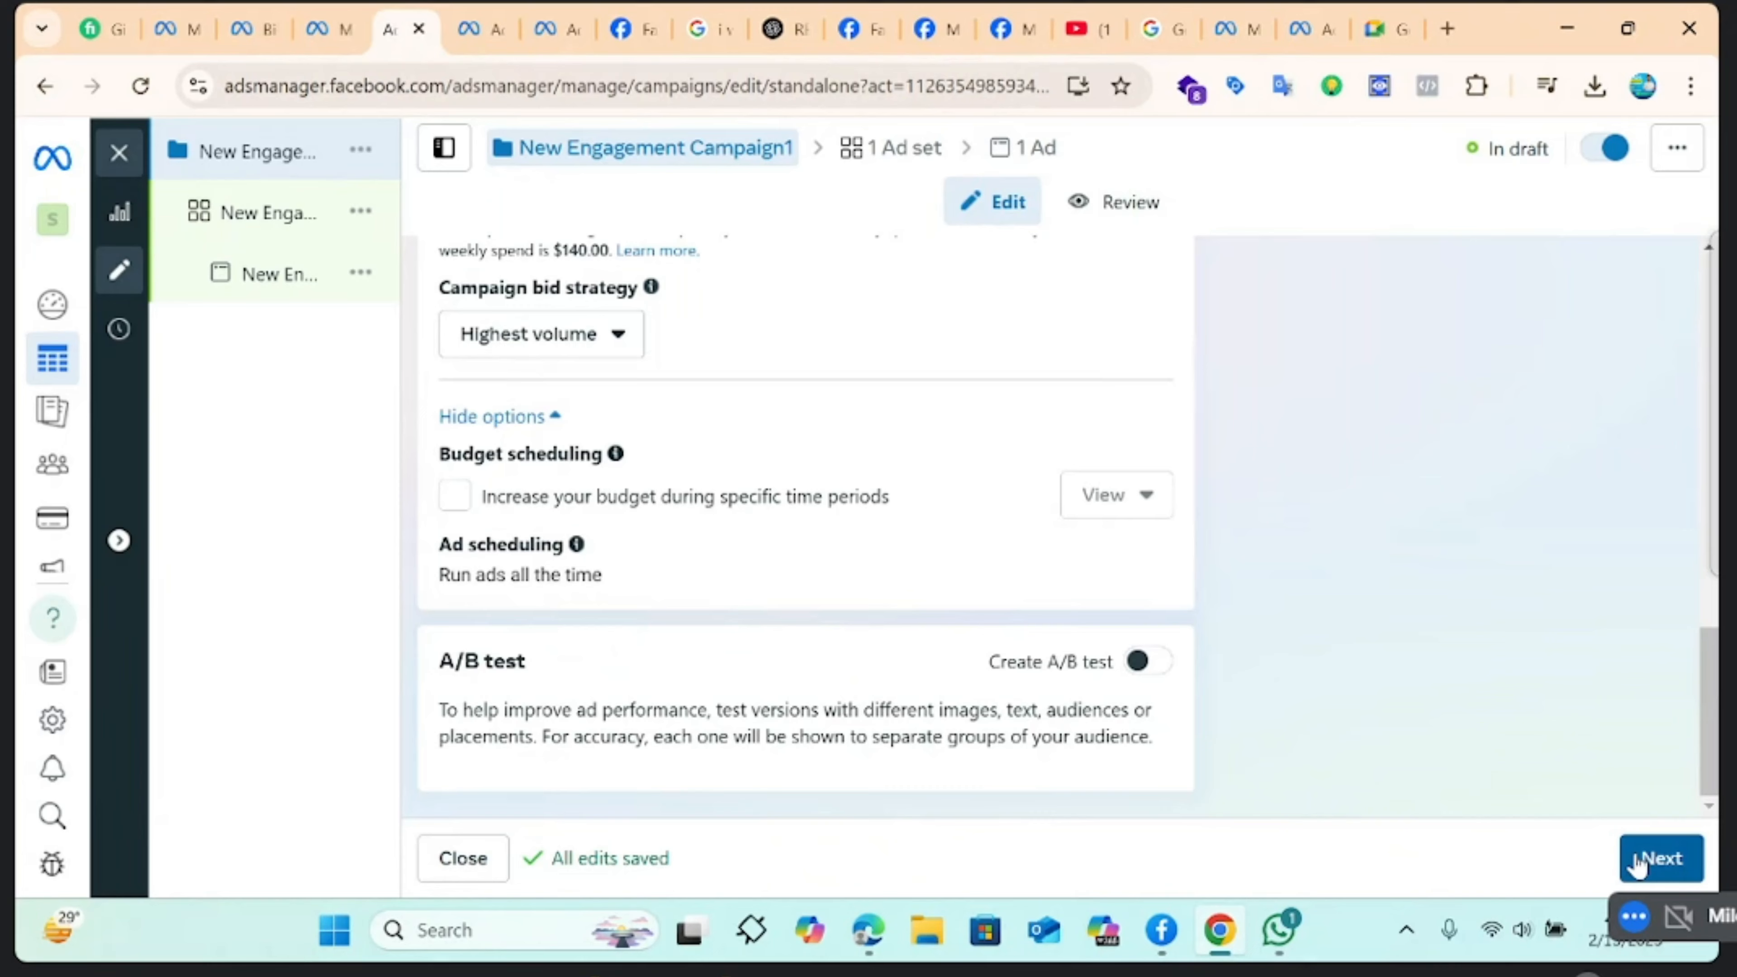
Continue to the ad set level and rename the ad set as New Engagement Ad Set1
{"action": "left_click", "coordinate": [1659, 858]}
{"action": "scroll", "coordinate": [1436, 704], "scroll_direction": "down", "scroll_amount": 5}
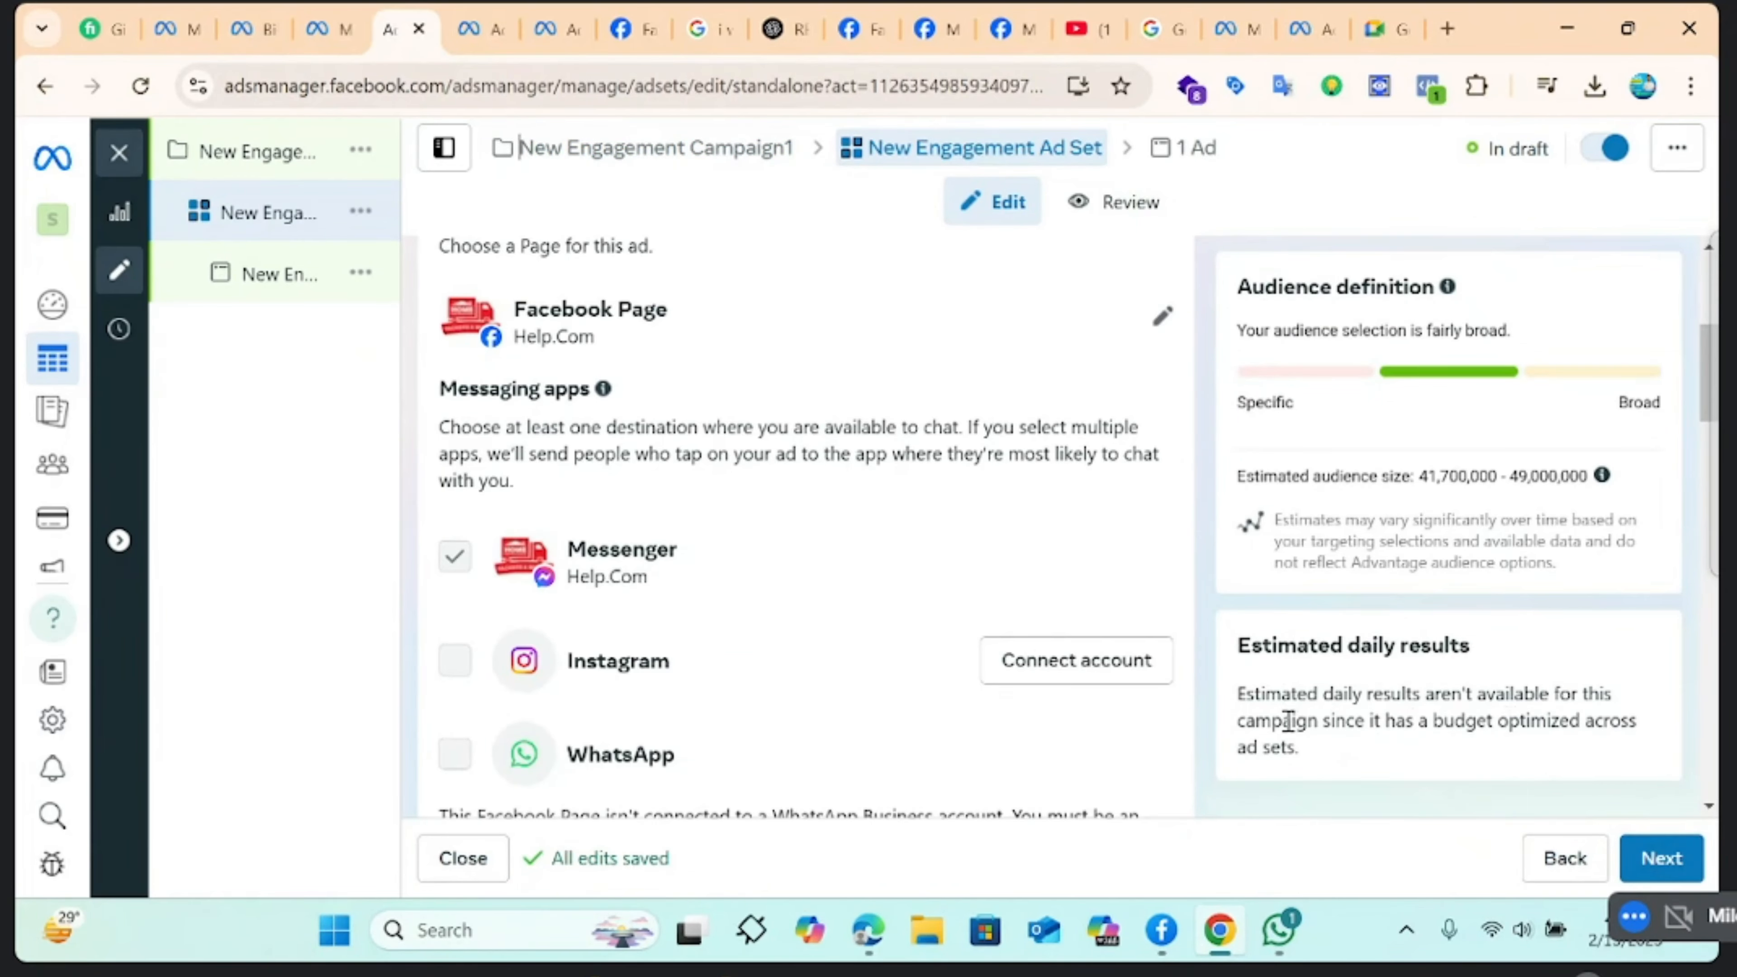
{"action": "scroll", "coordinate": [891, 621], "scroll_direction": "up", "scroll_amount": 5}
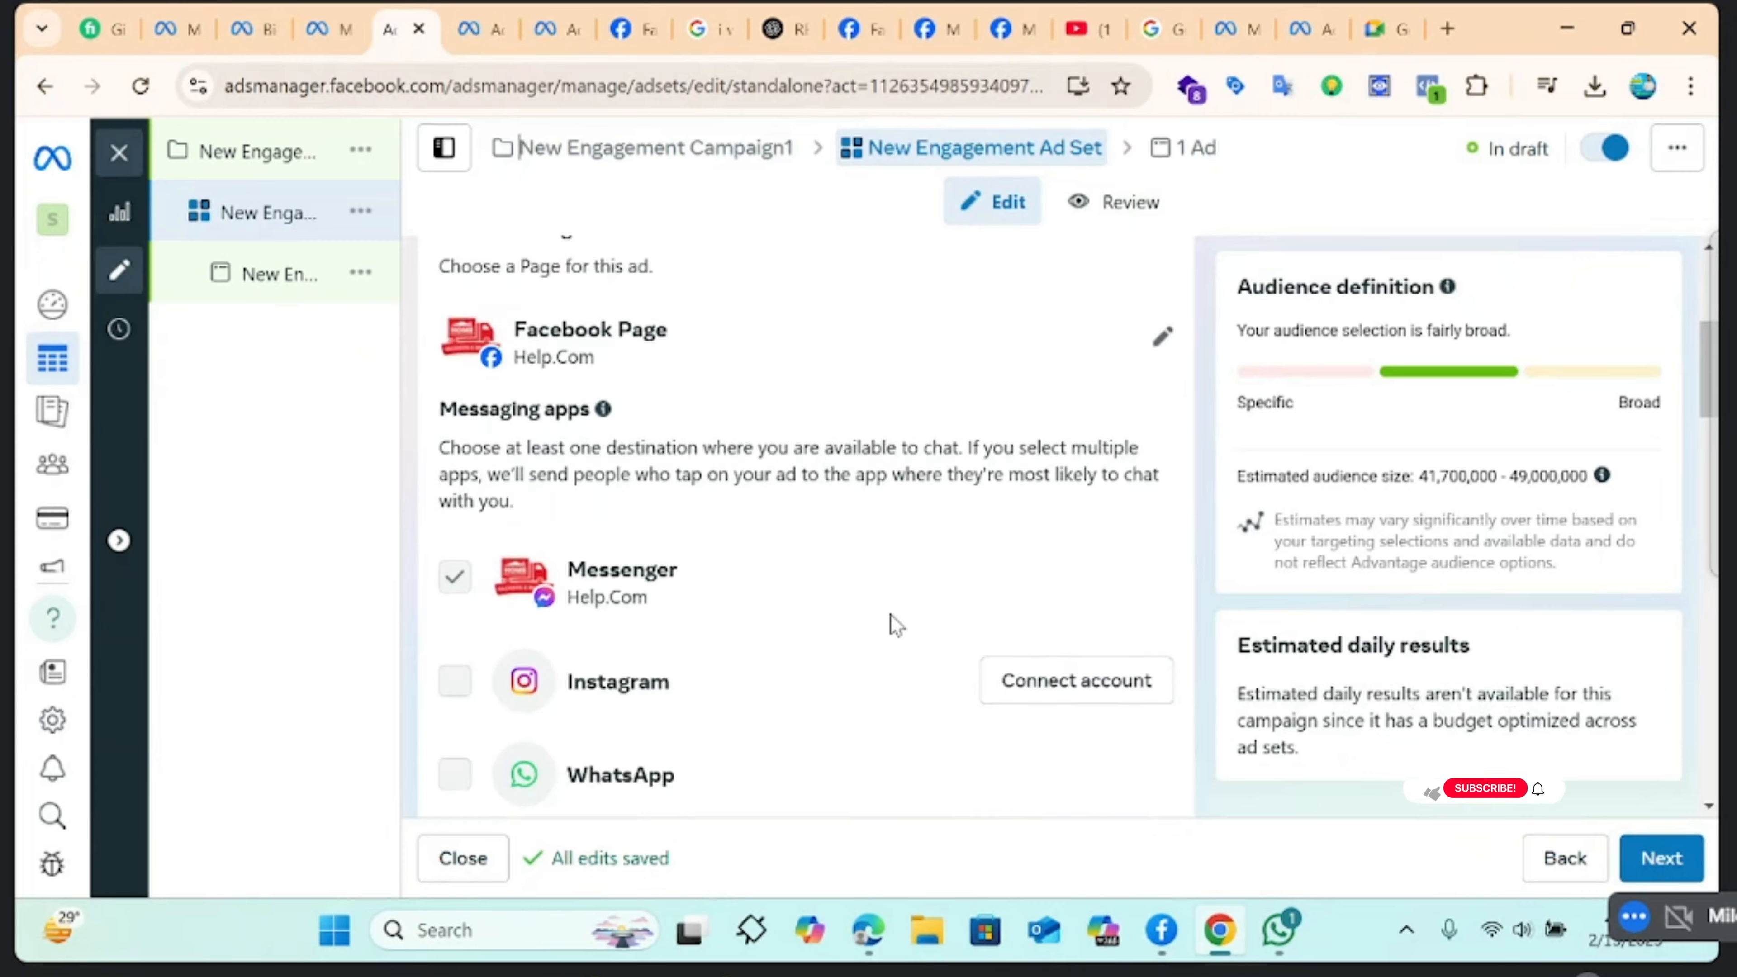
{"action": "scroll", "coordinate": [892, 615], "scroll_direction": "down", "scroll_amount": 2}
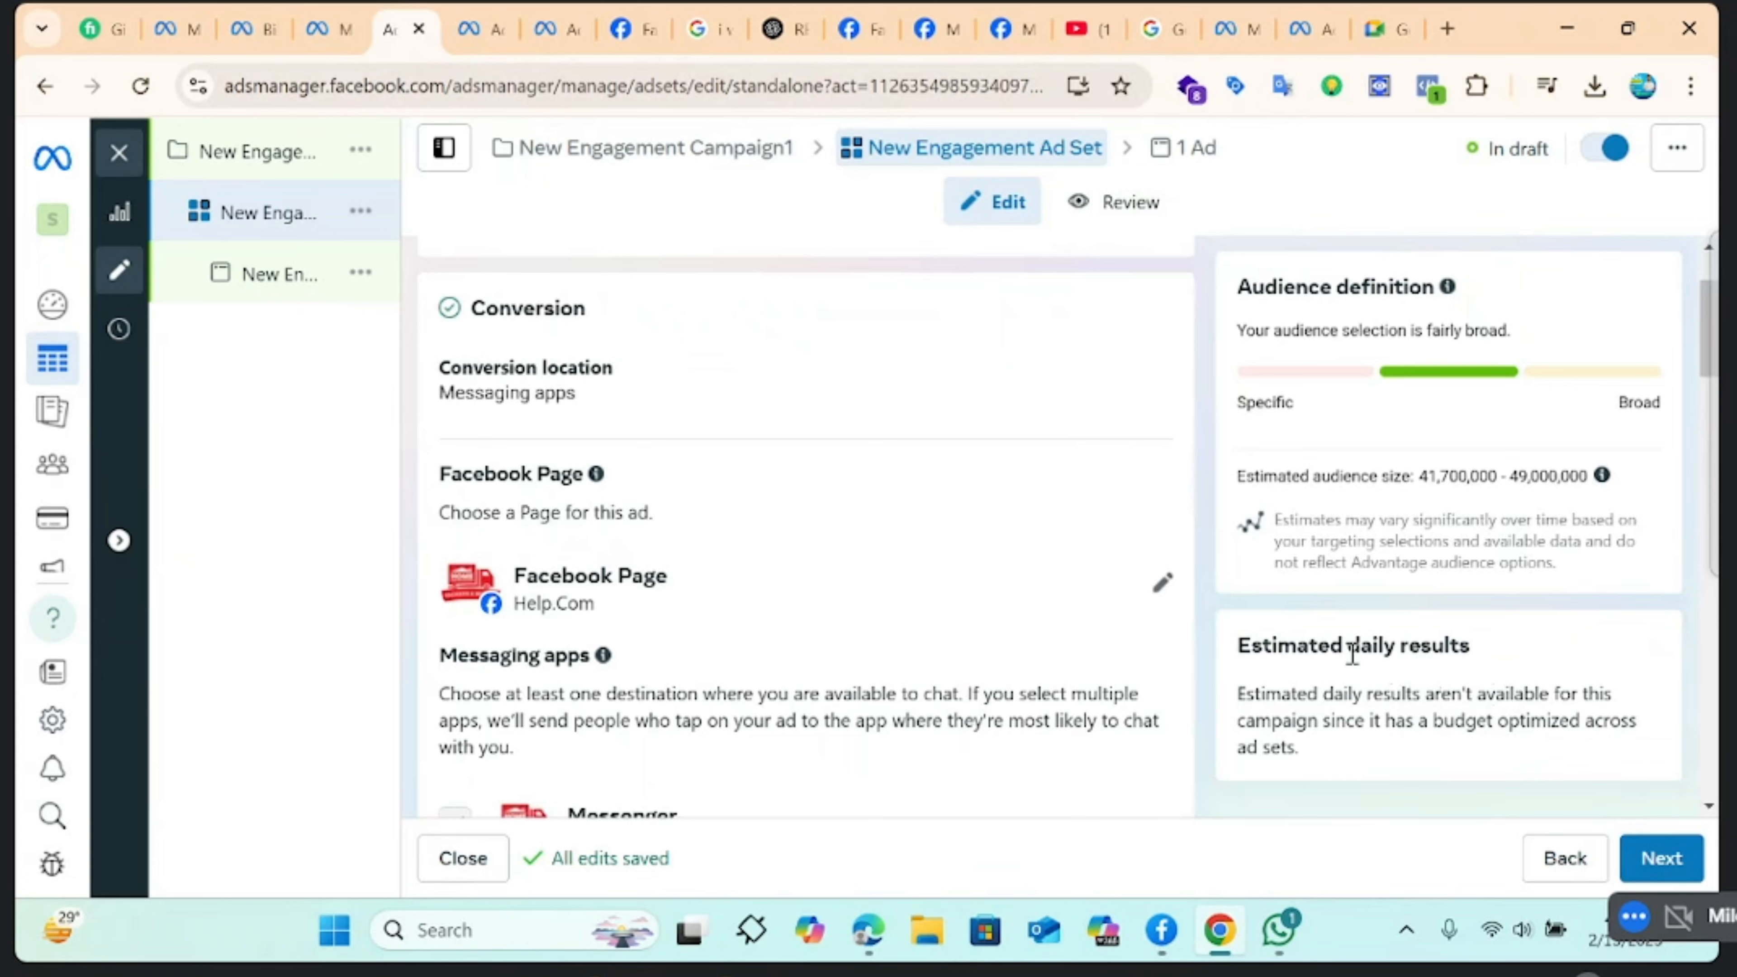
{"action": "scroll", "coordinate": [949, 562], "scroll_direction": "up", "scroll_amount": 2}
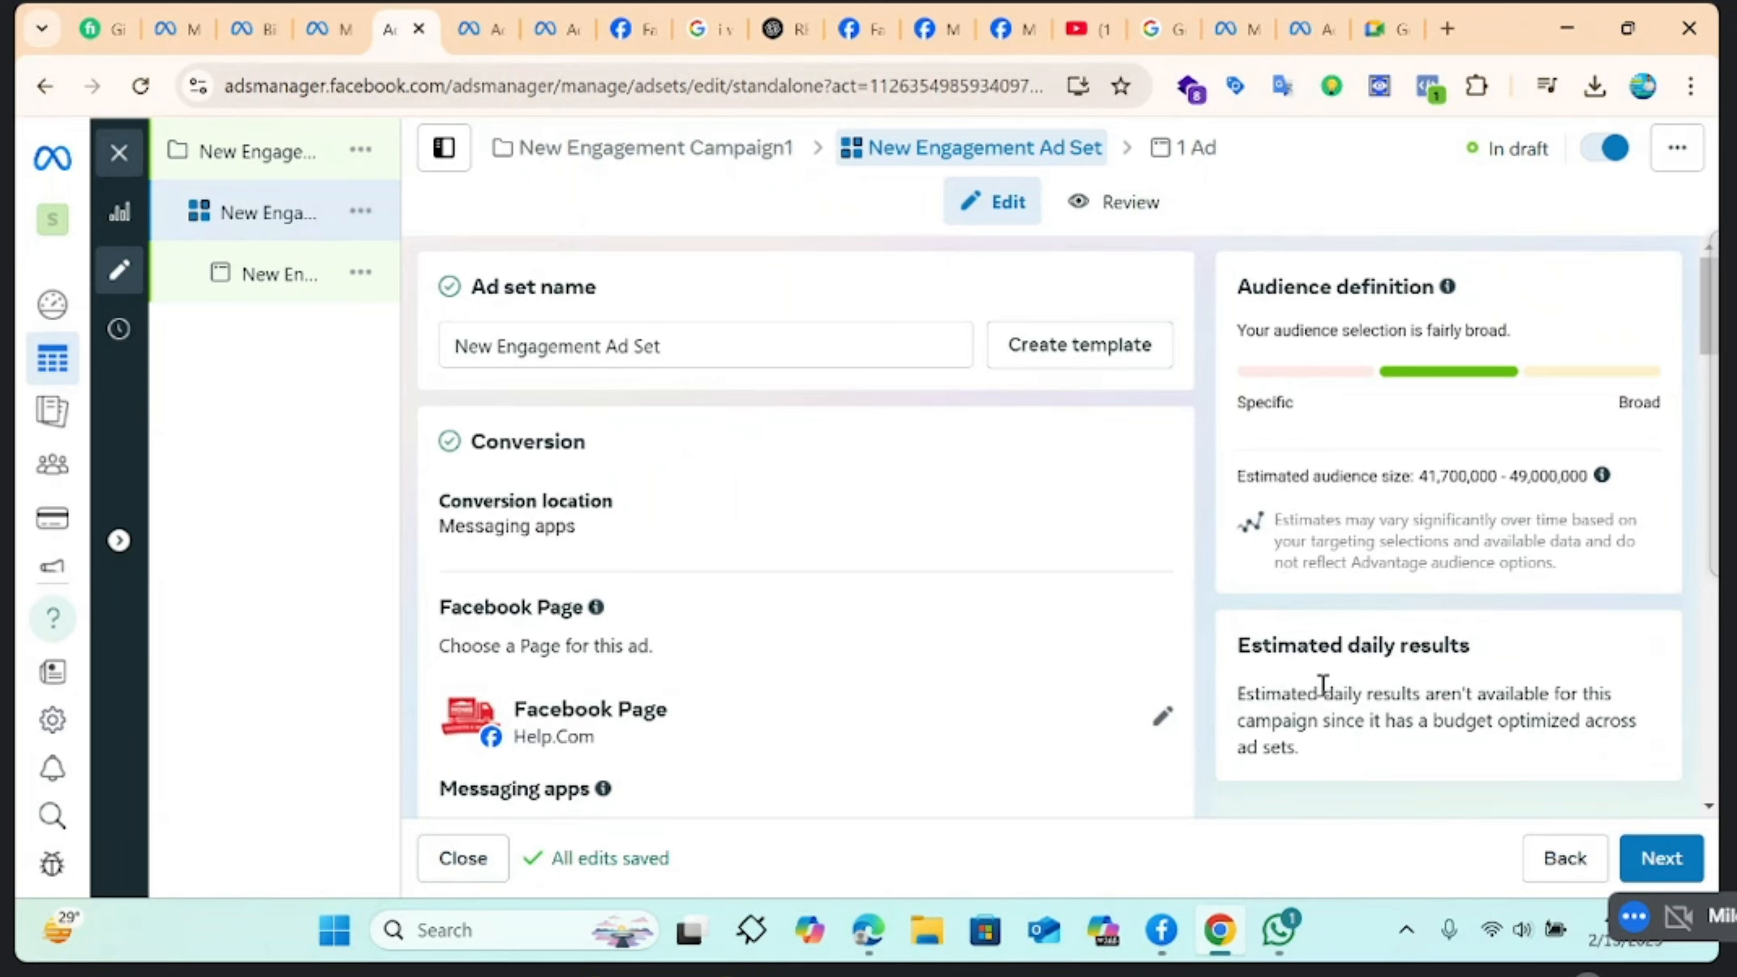
{"action": "left_click", "coordinate": [775, 343]}
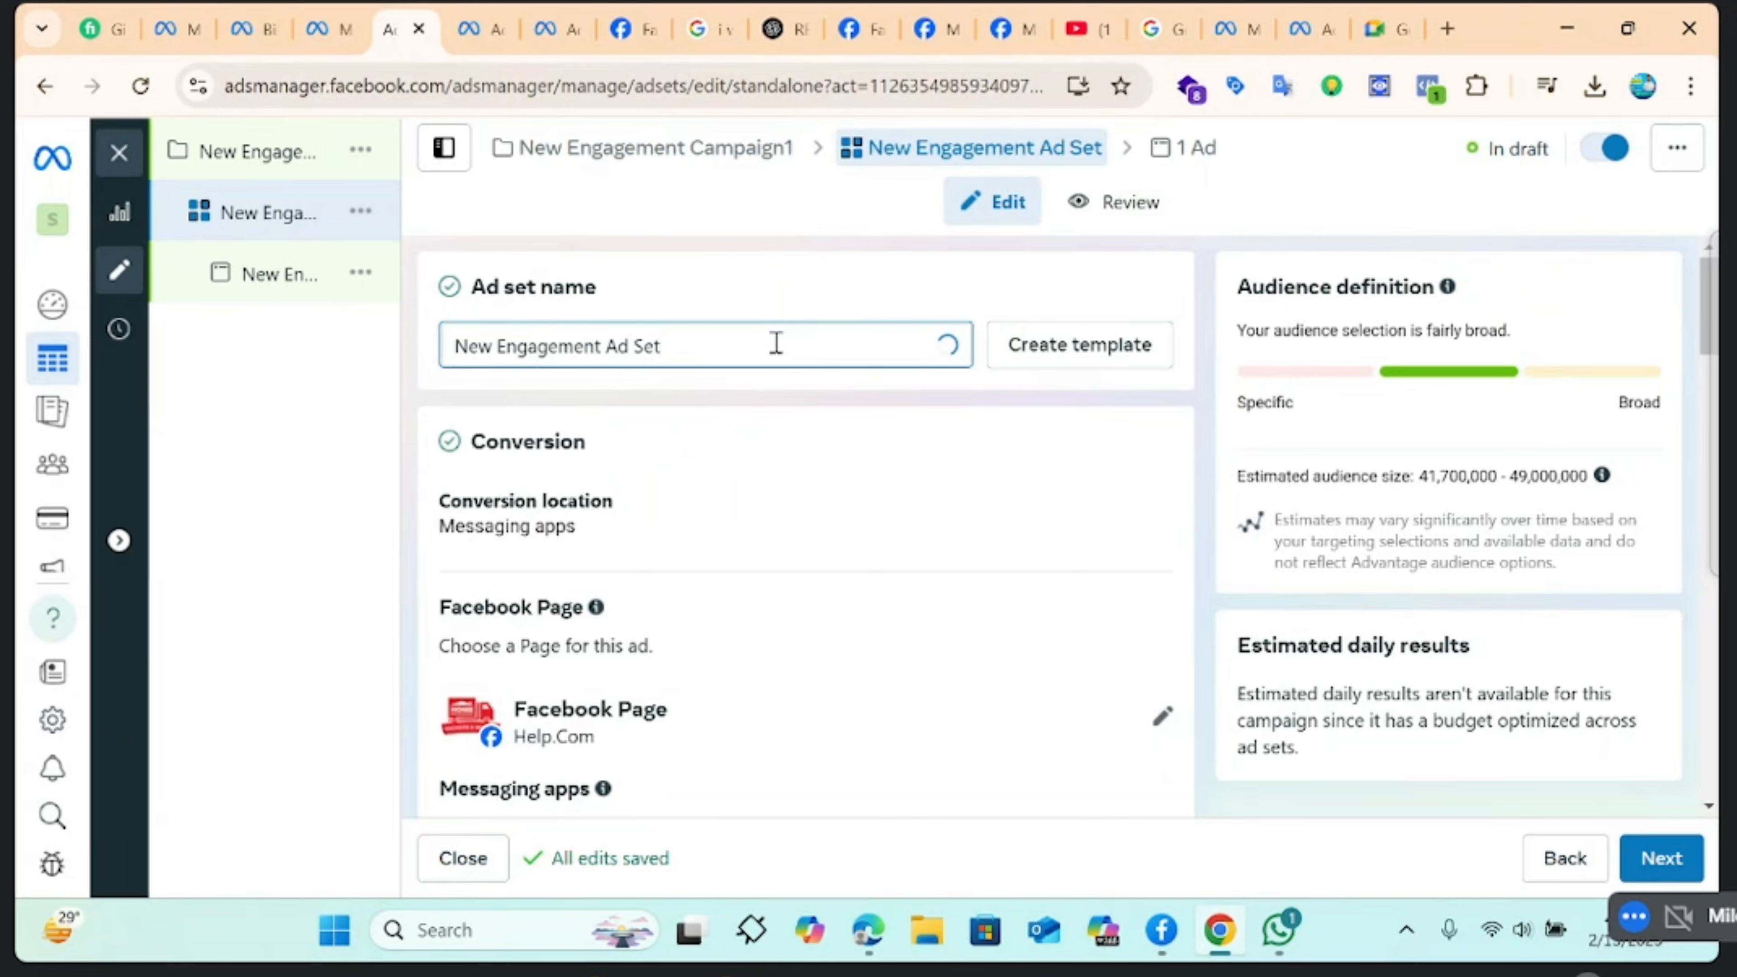
{"action": "type", "text": "1"}
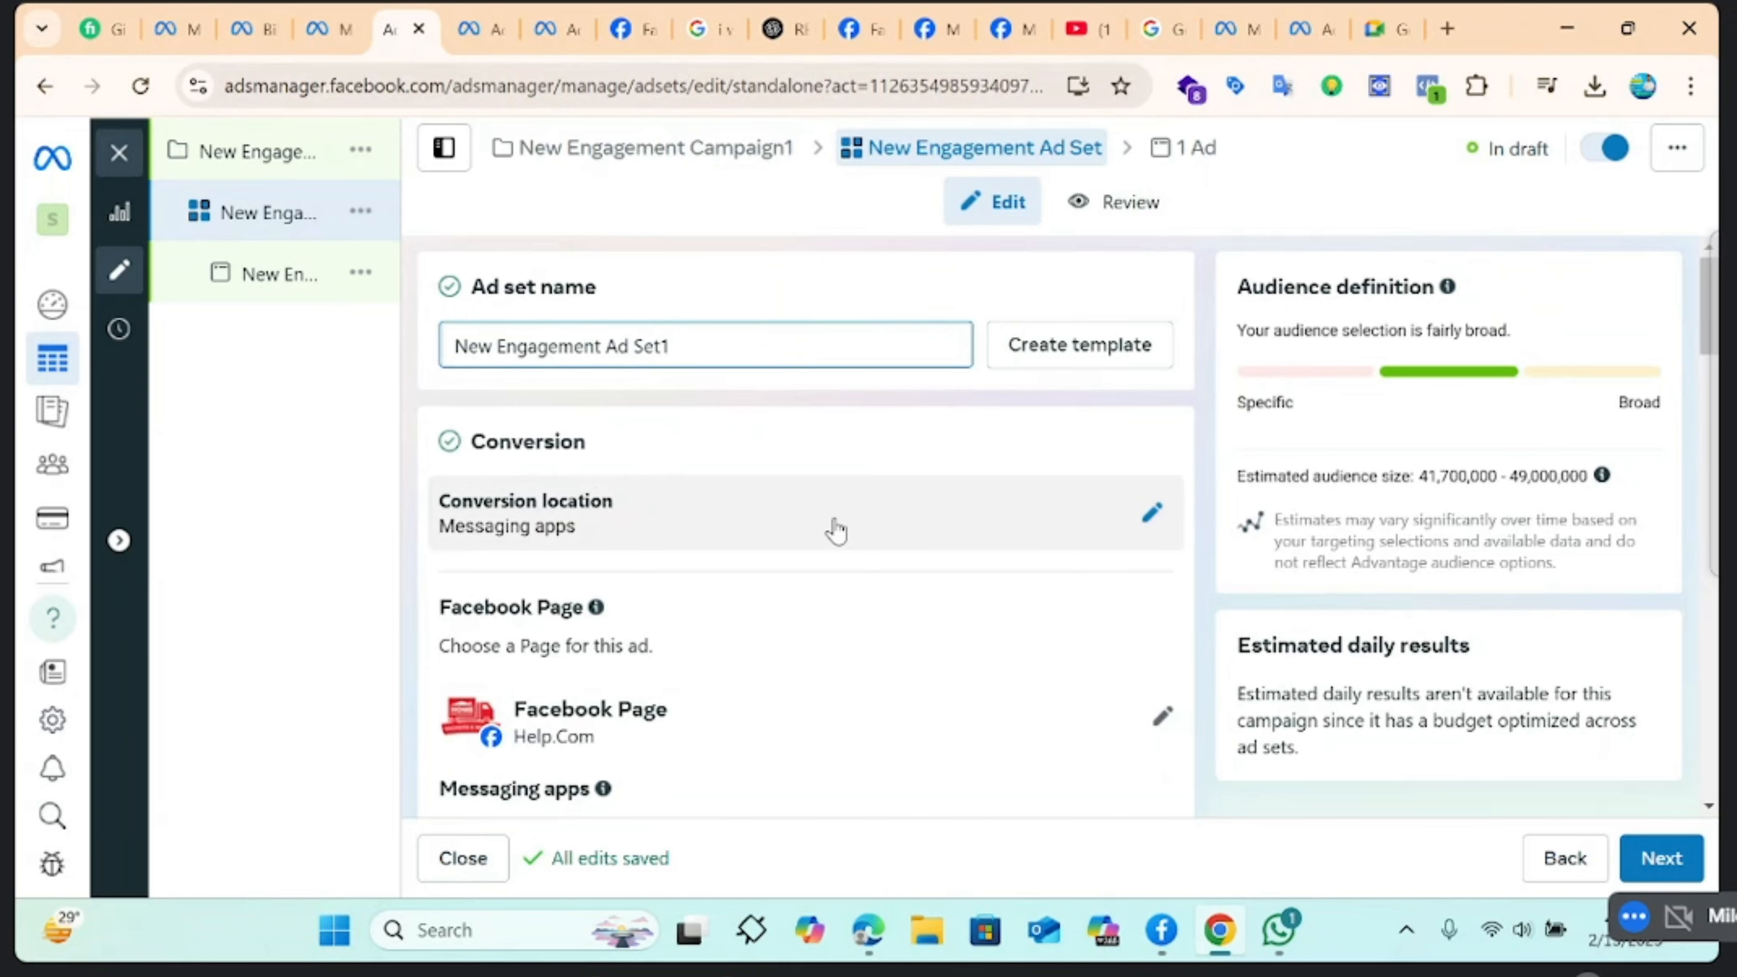
Review the ad set's conversion settings and the available performance goal options
{"action": "scroll", "coordinate": [859, 638], "scroll_direction": "down", "scroll_amount": 5}
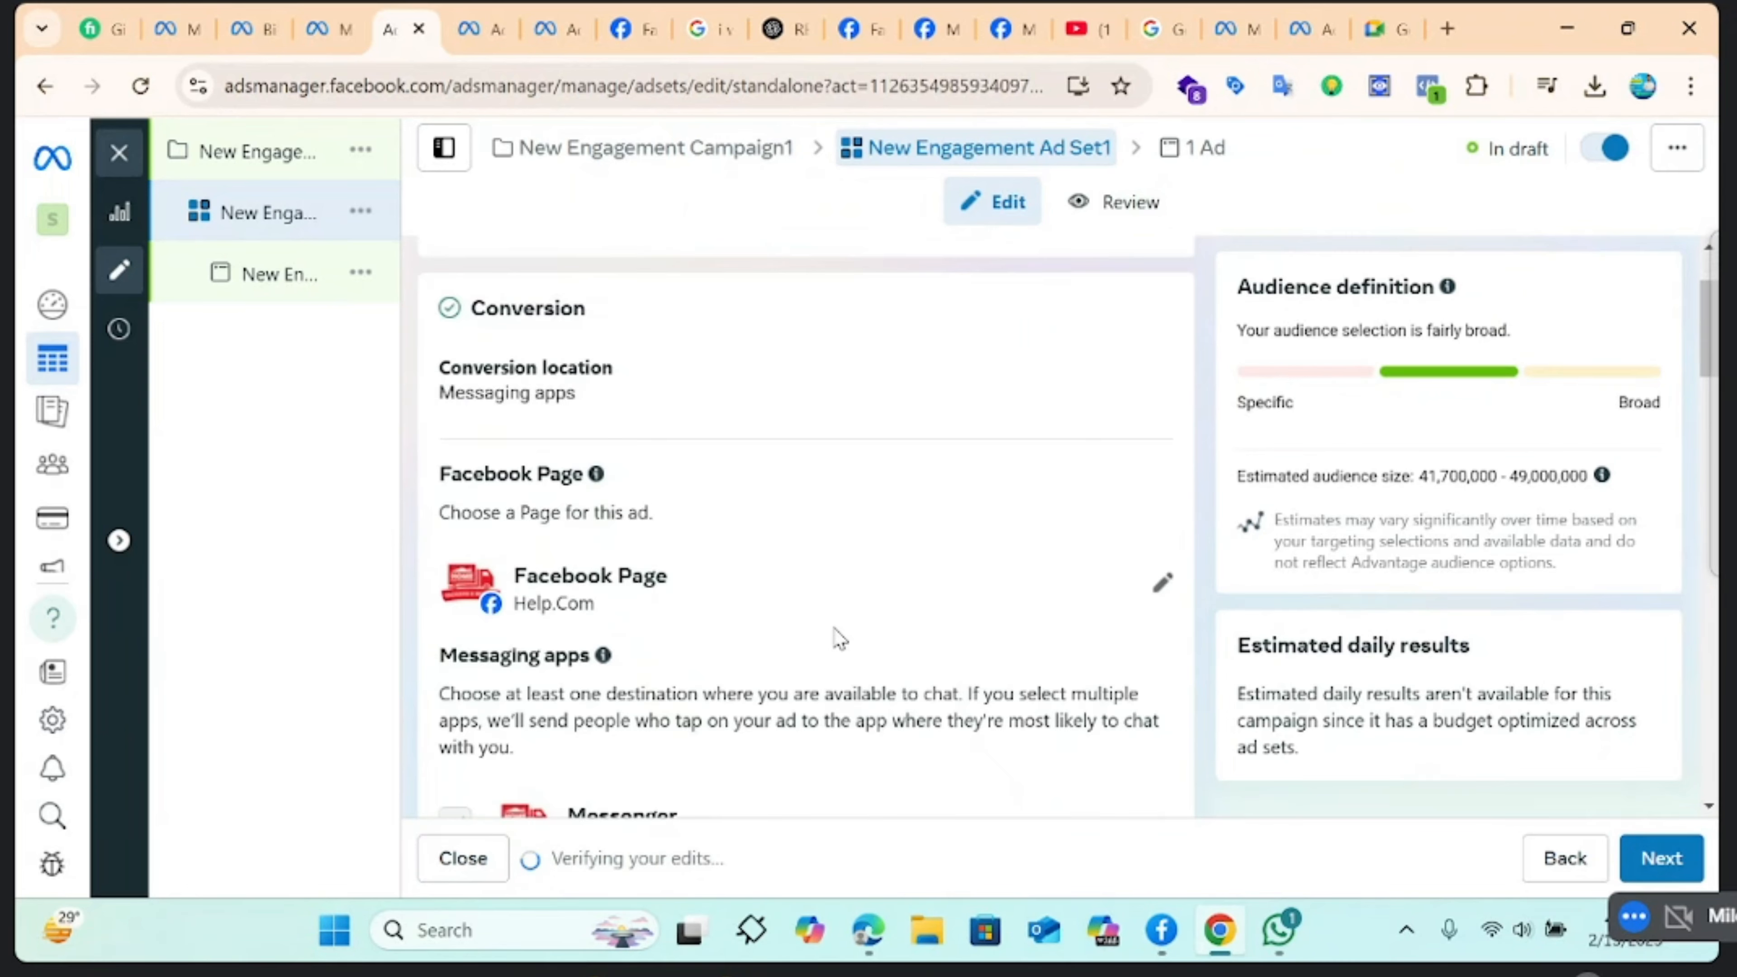
{"action": "scroll", "coordinate": [840, 635], "scroll_direction": "down", "scroll_amount": 5}
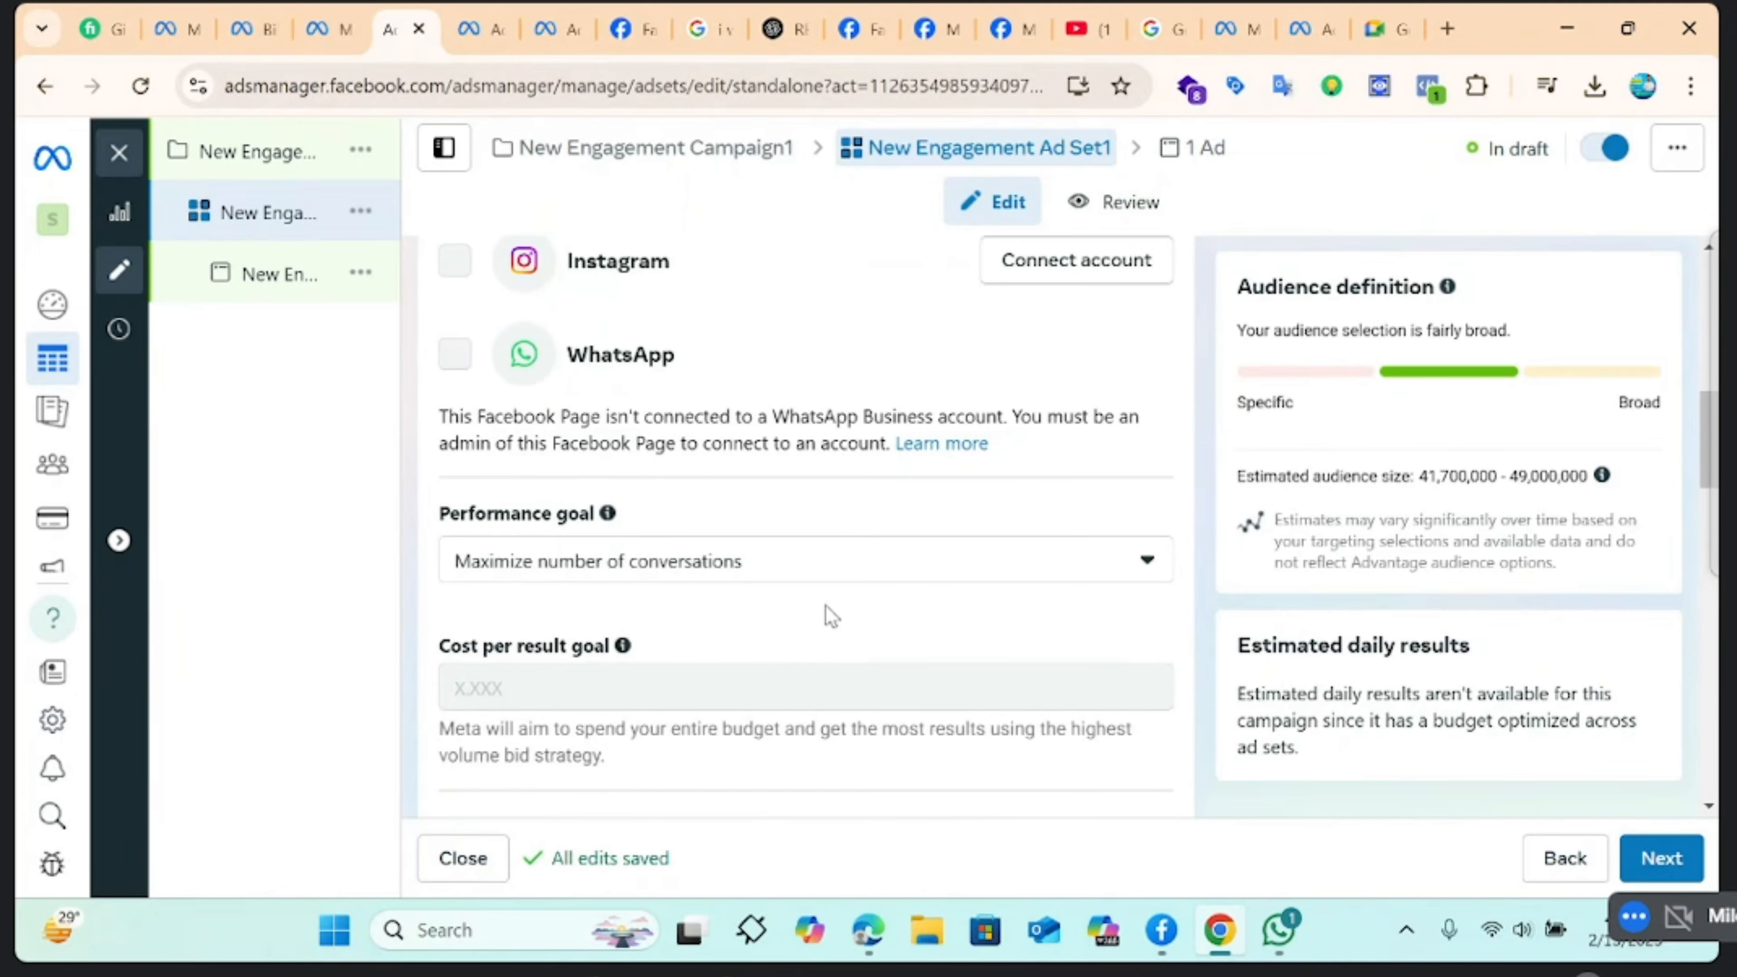
{"action": "left_click", "coordinate": [834, 569]}
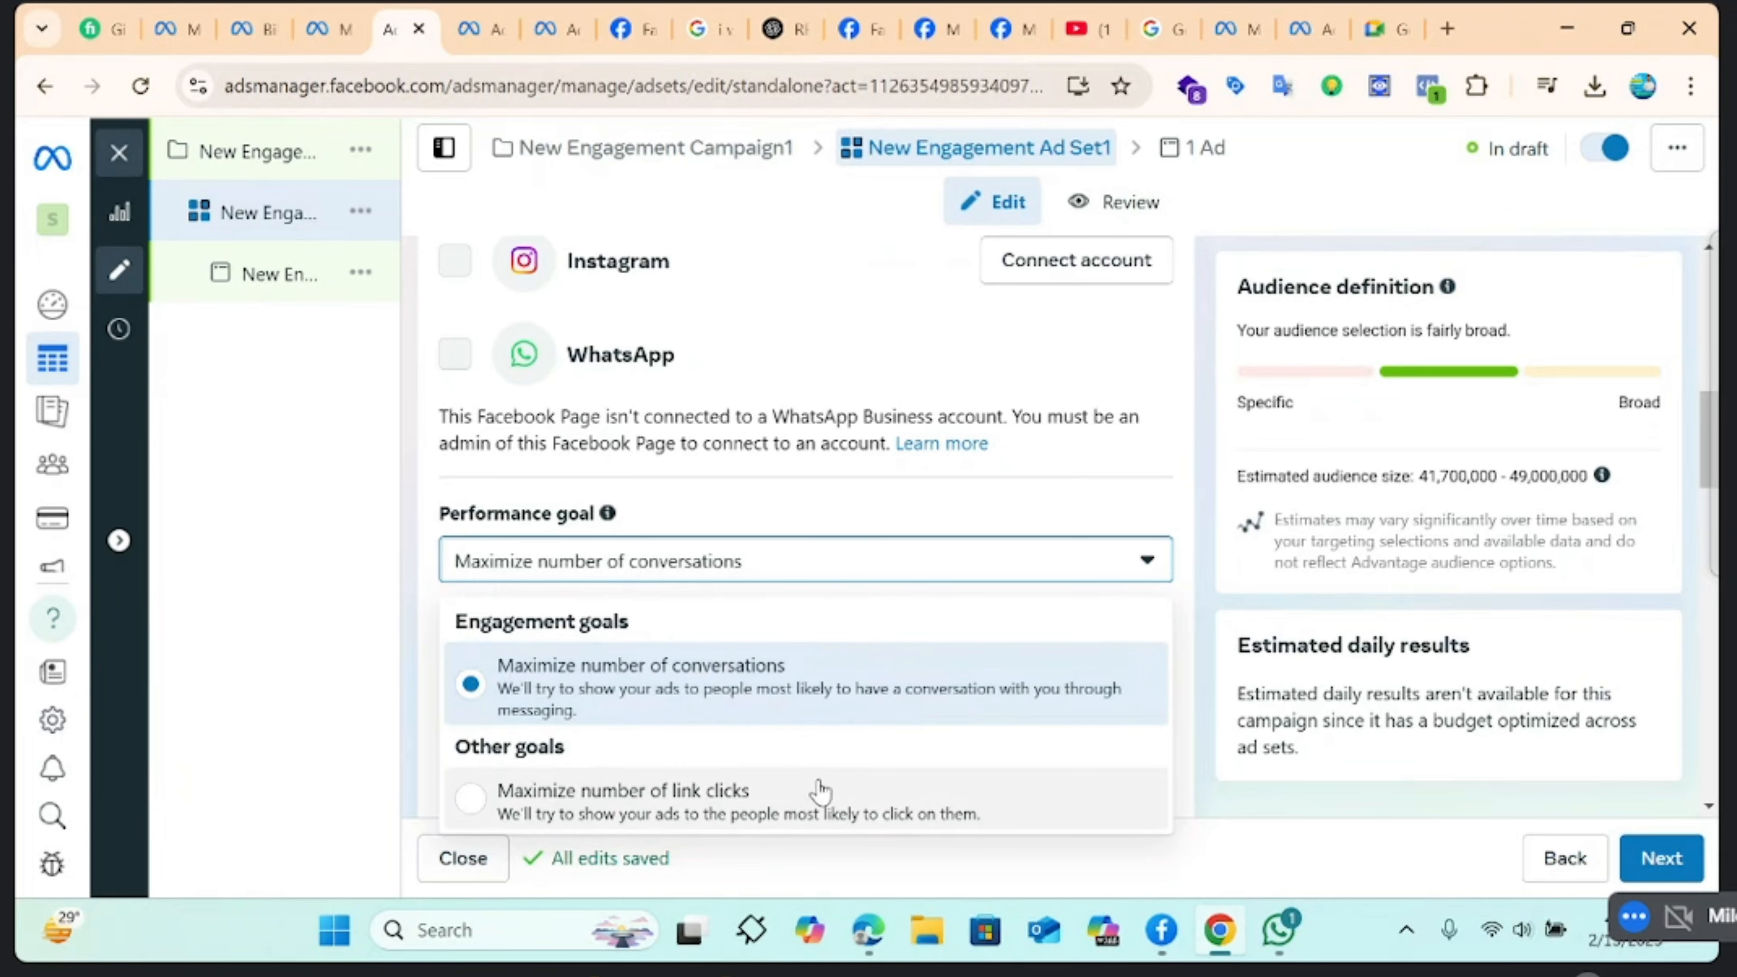
{"action": "left_click", "coordinate": [884, 572]}
Examine the ad set's budget and schedule settings, including the start date, start time and end date
{"action": "scroll", "coordinate": [831, 708], "scroll_direction": "down", "scroll_amount": 4}
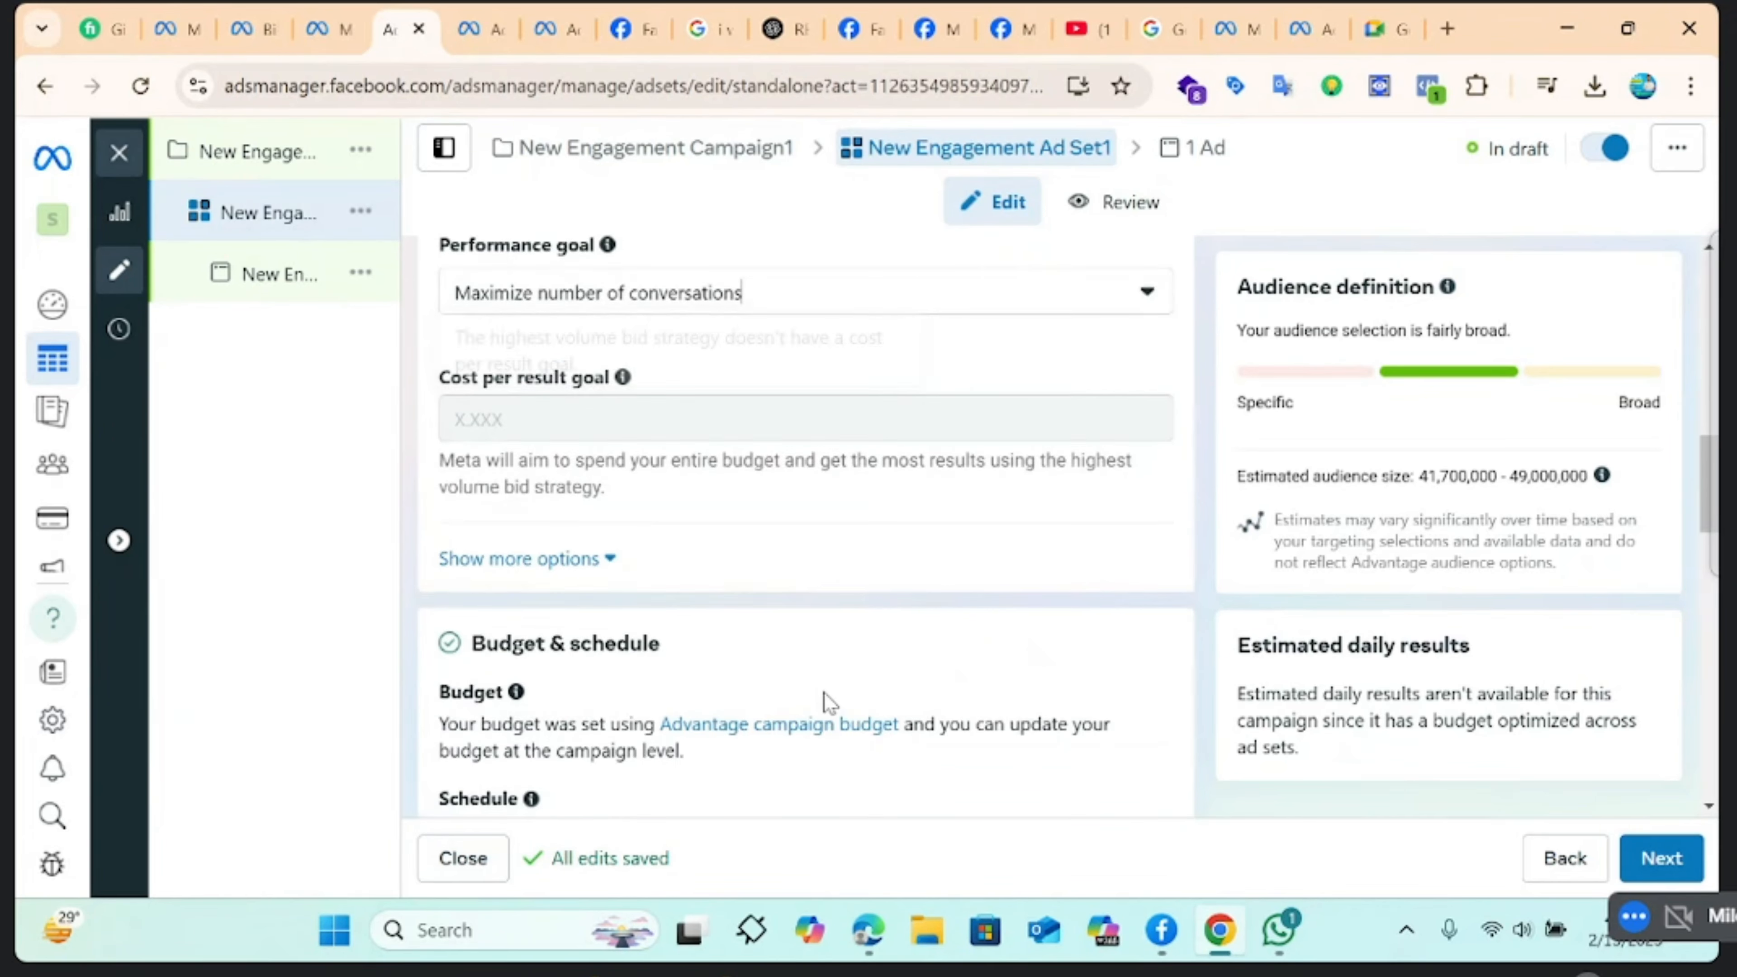
{"action": "scroll", "coordinate": [827, 701], "scroll_direction": "down", "scroll_amount": 4}
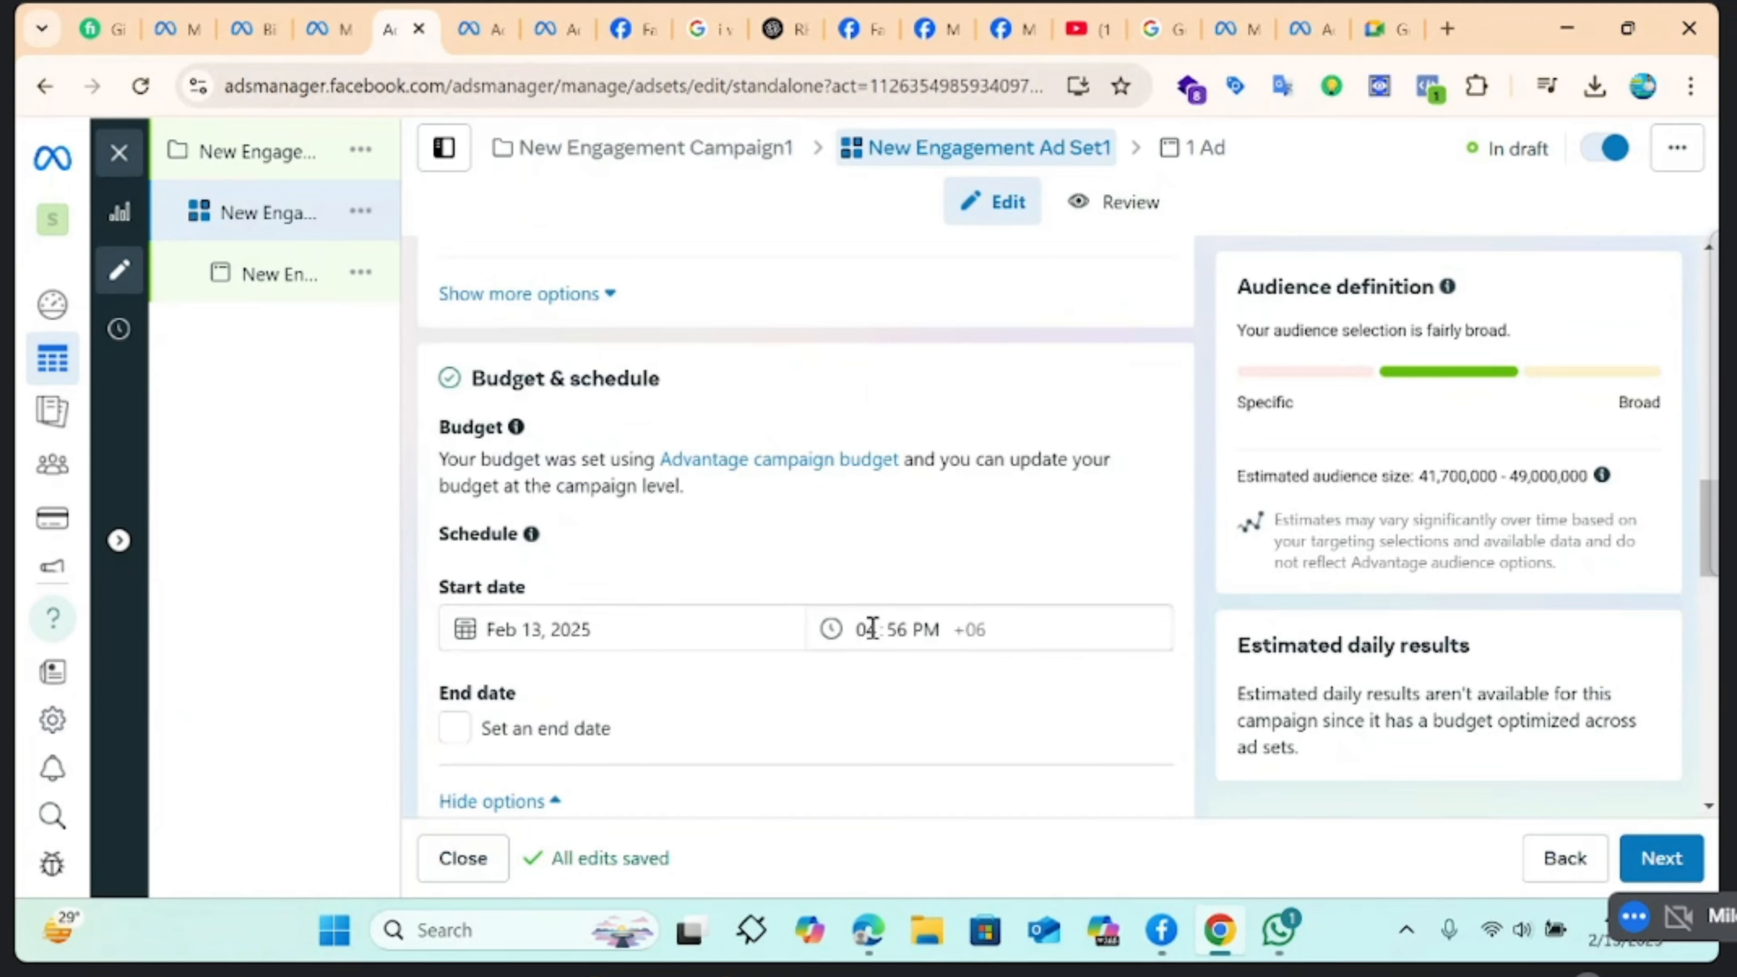
{"action": "left_click", "coordinate": [876, 631]}
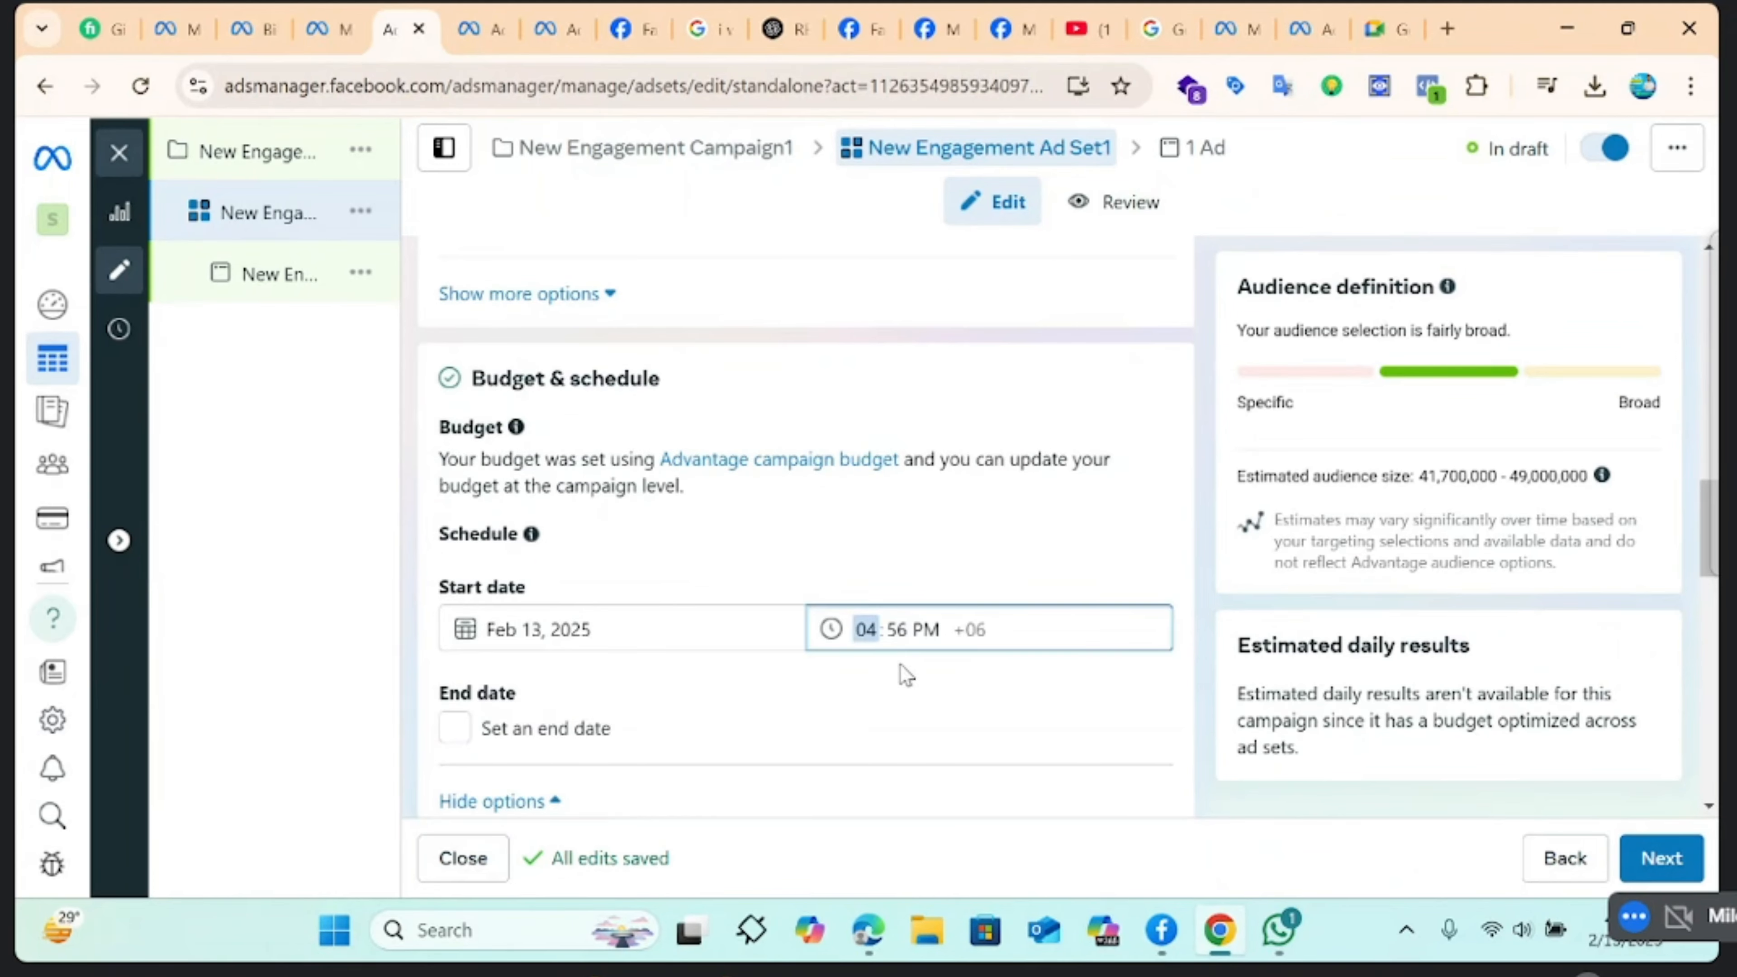
{"action": "left_click", "coordinate": [666, 737]}
{"action": "scroll", "coordinate": [776, 605], "scroll_direction": "down", "scroll_amount": 2}
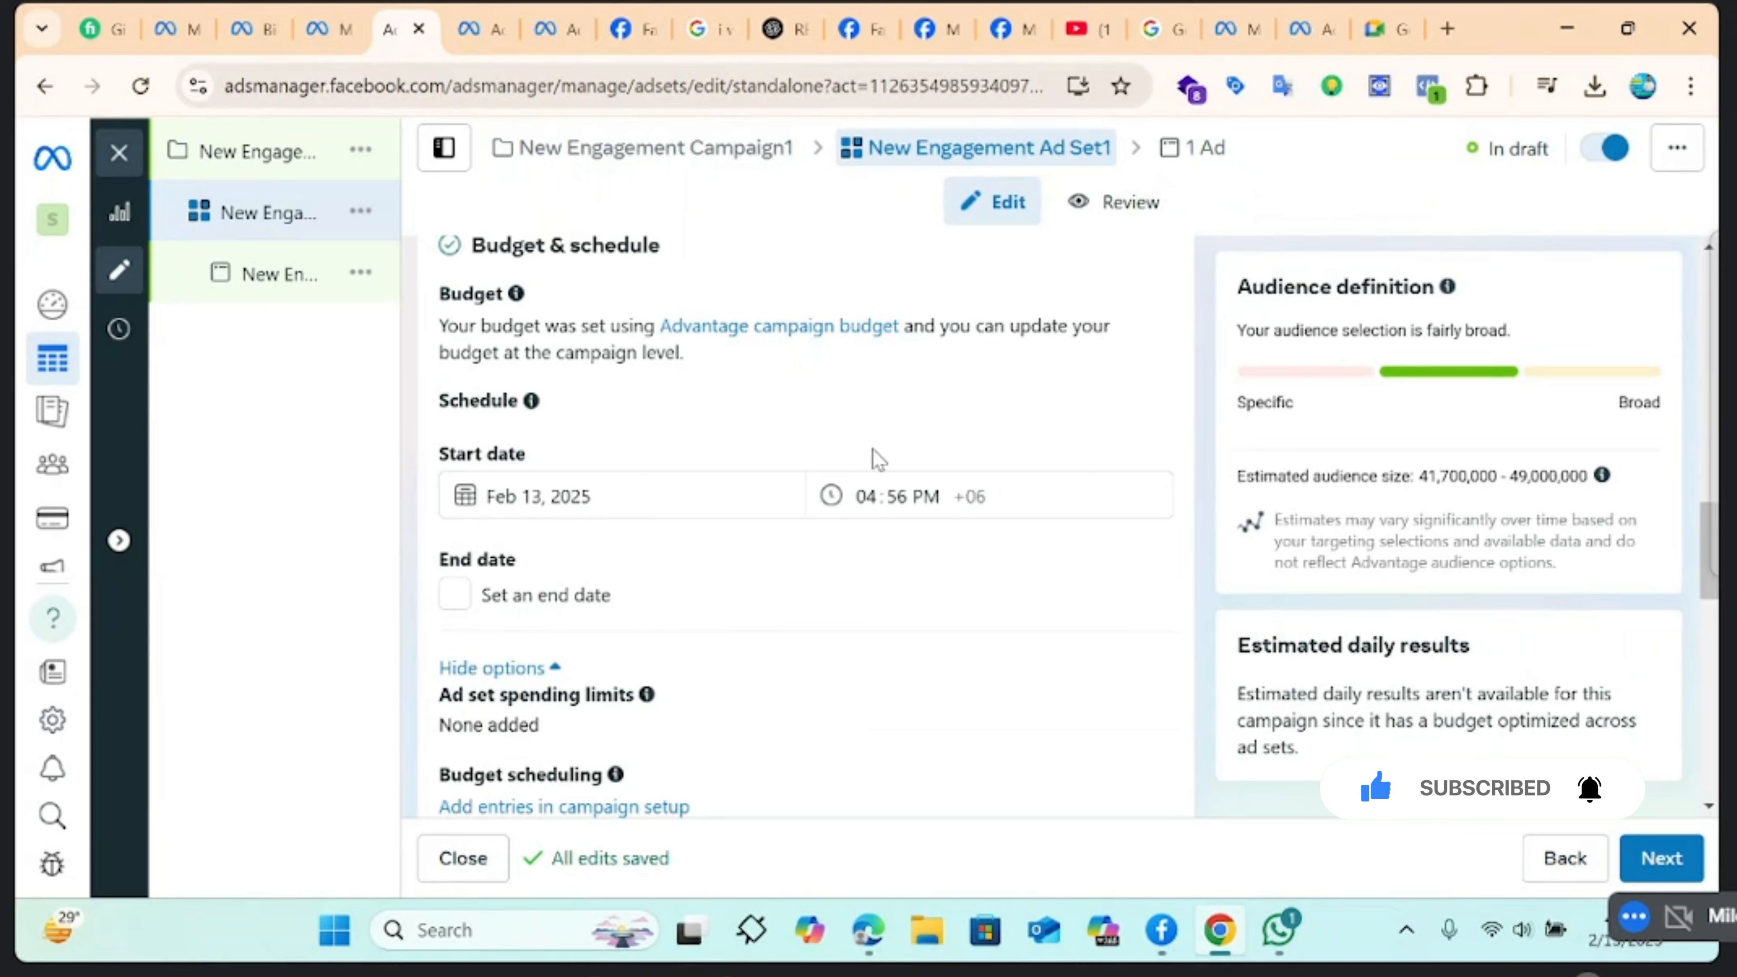
{"action": "left_click", "coordinate": [876, 495]}
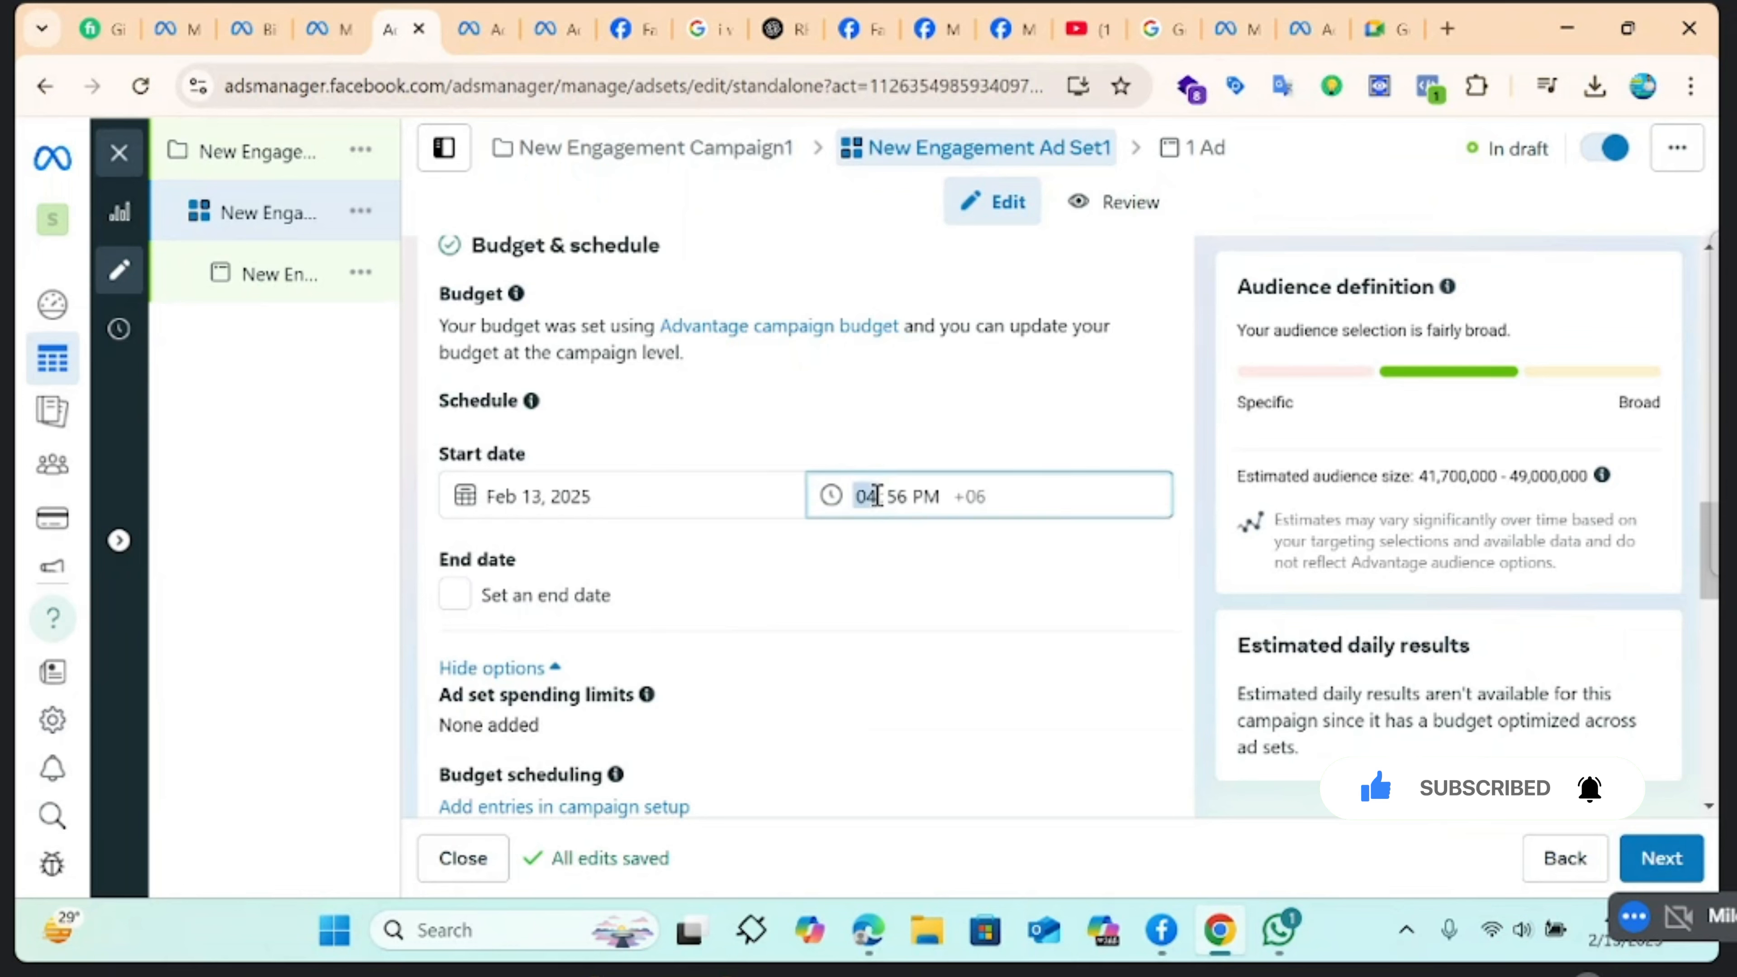
{"action": "left_click", "coordinate": [669, 562]}
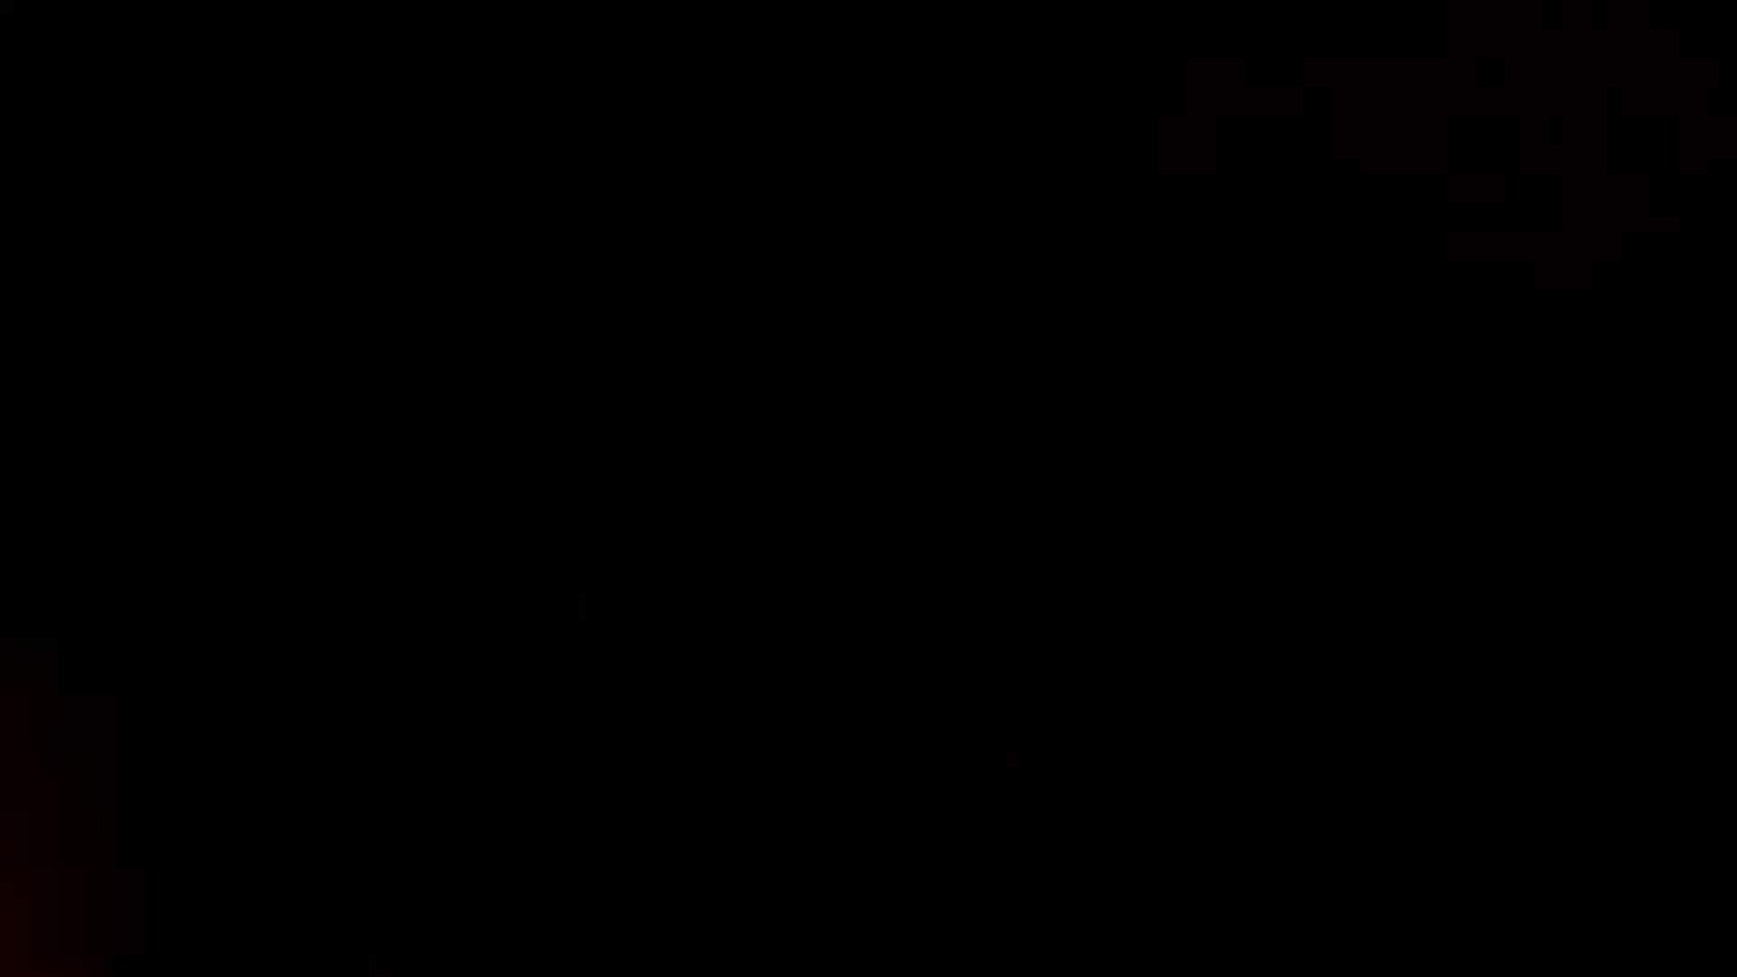
Apply the saved audience leds in the ad set's audience controls and review its targeting details
{"action": "scroll", "coordinate": [697, 563], "scroll_direction": "down", "scroll_amount": 5}
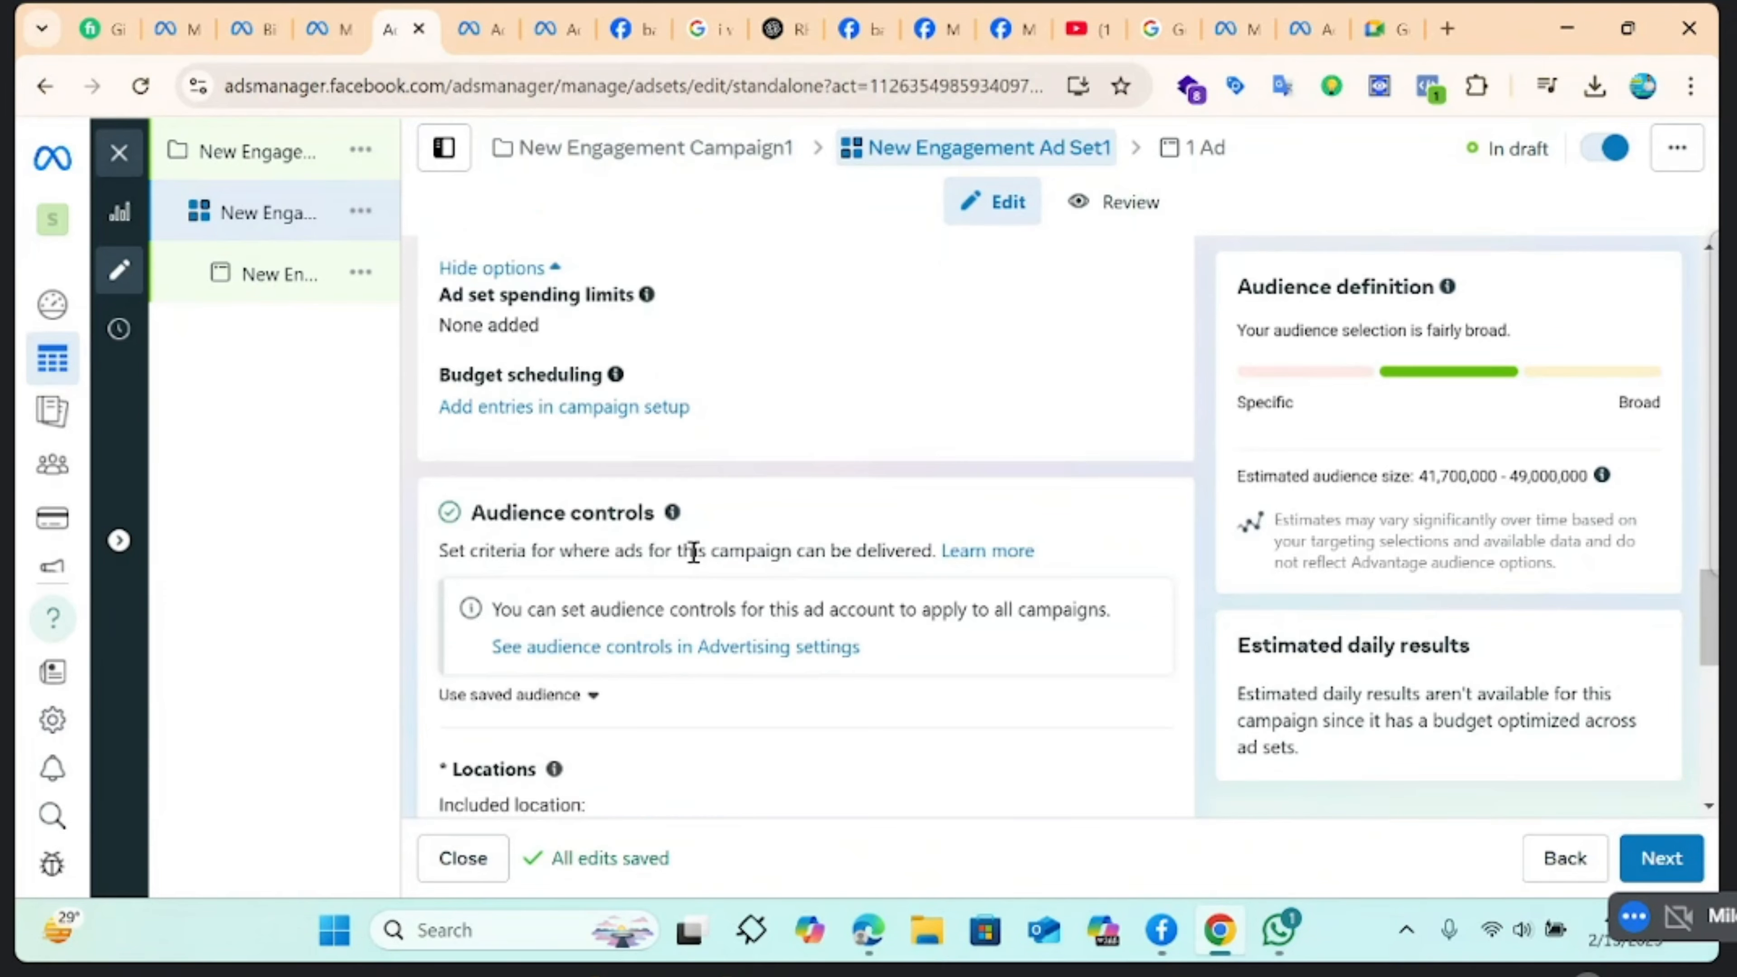
{"action": "scroll", "coordinate": [693, 551], "scroll_direction": "down", "scroll_amount": 2}
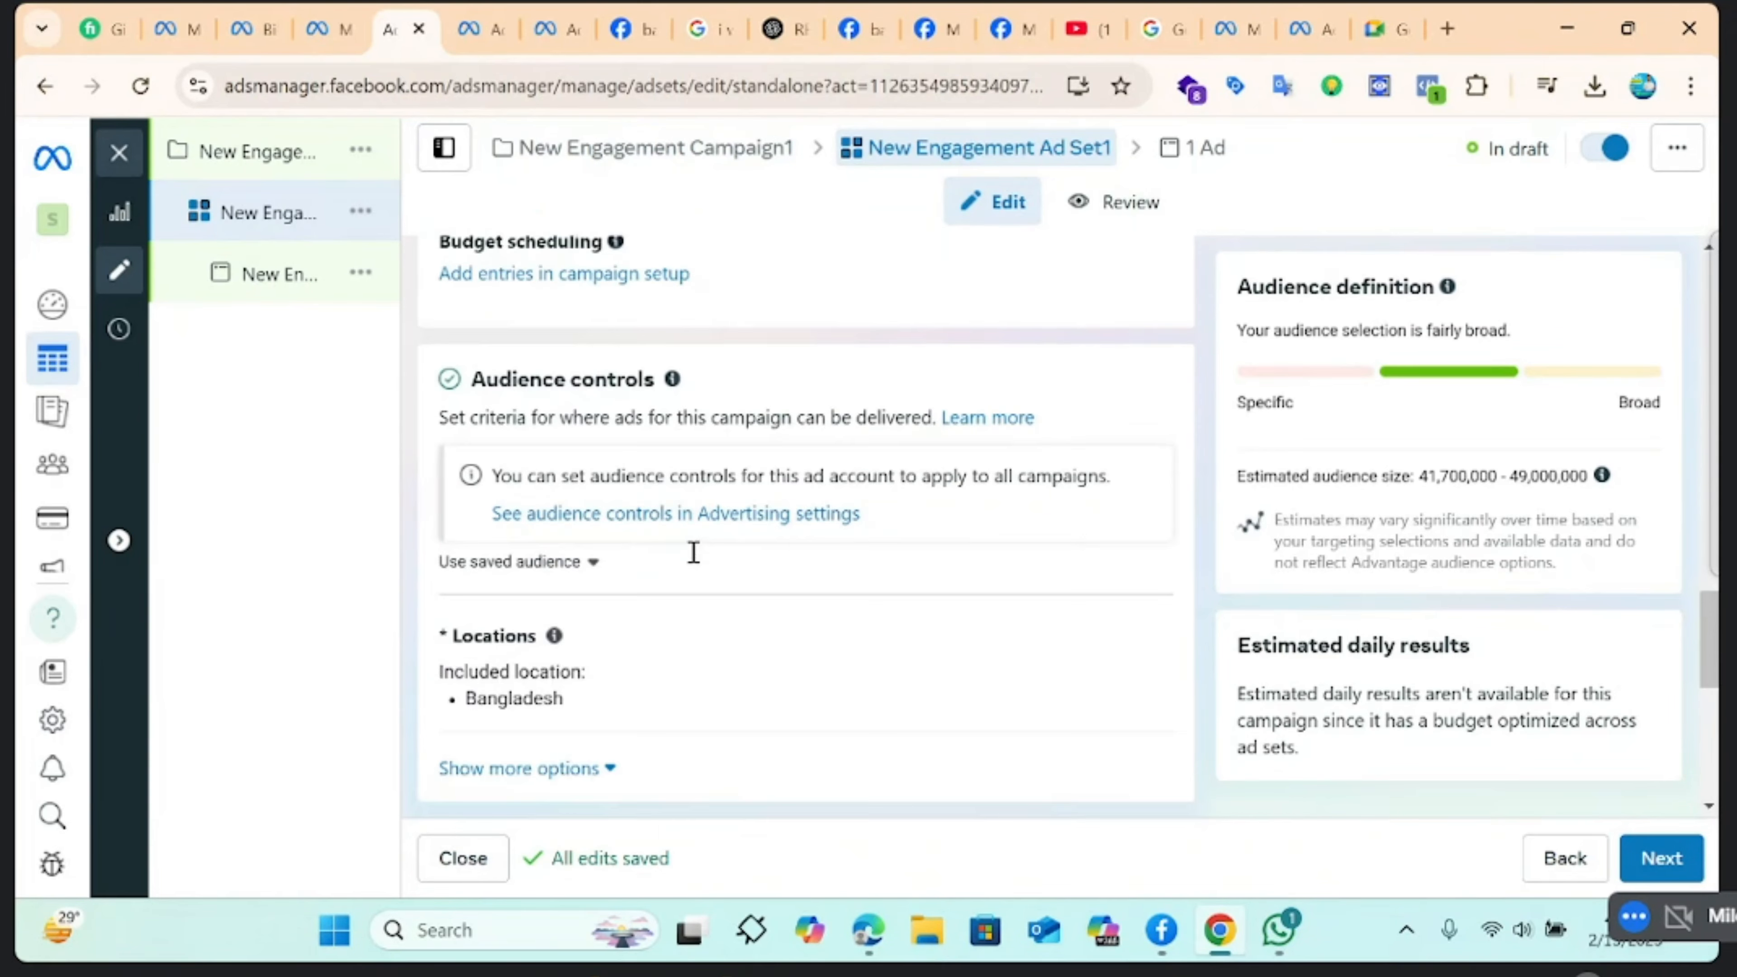
{"action": "left_click", "coordinate": [568, 523]}
{"action": "left_click", "coordinate": [387, 14]}
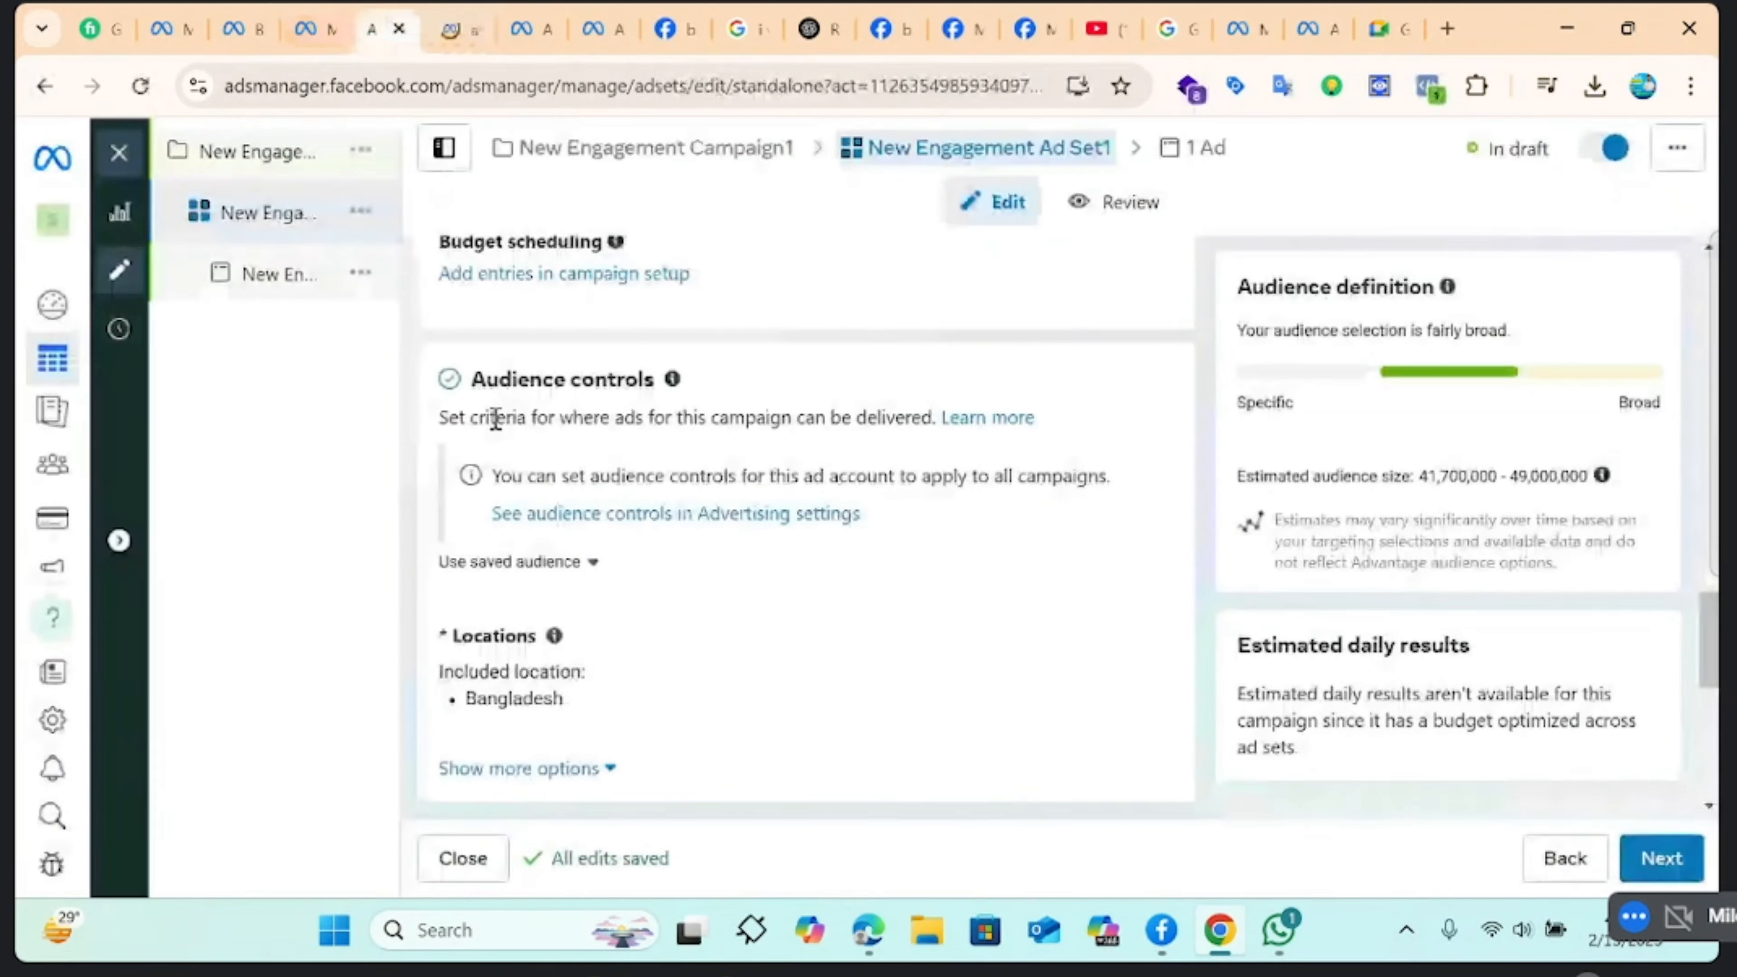
{"action": "left_click", "coordinate": [504, 567]}
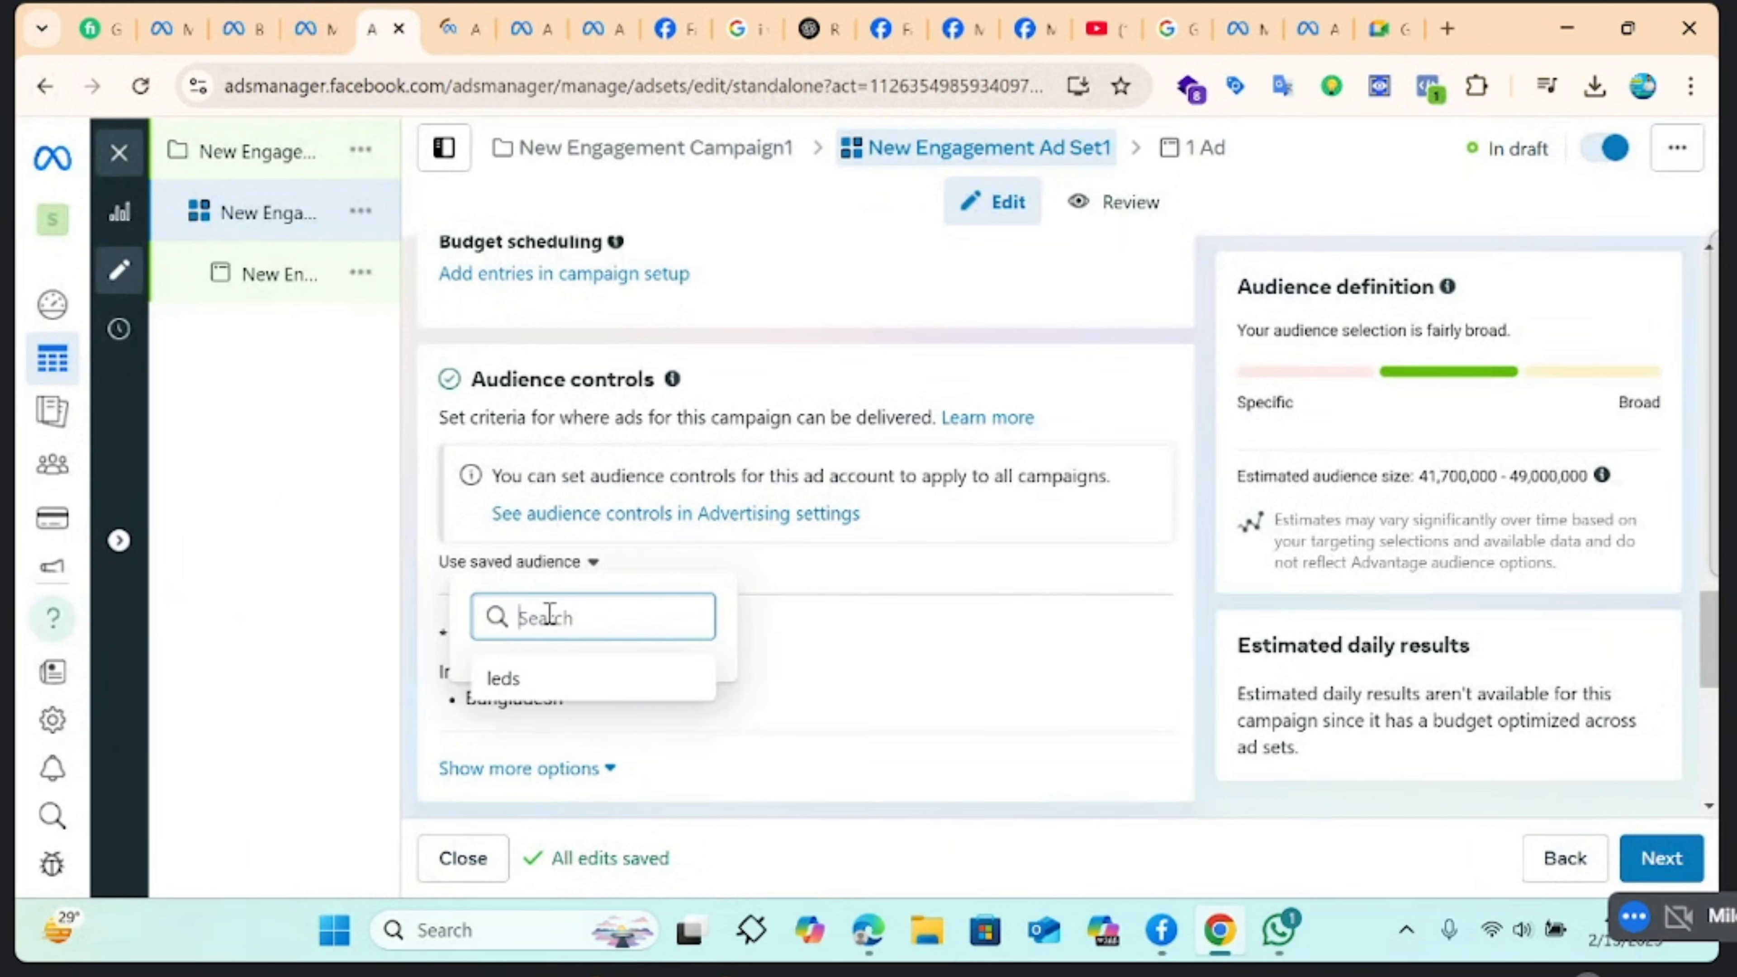
{"action": "left_click", "coordinate": [544, 679]}
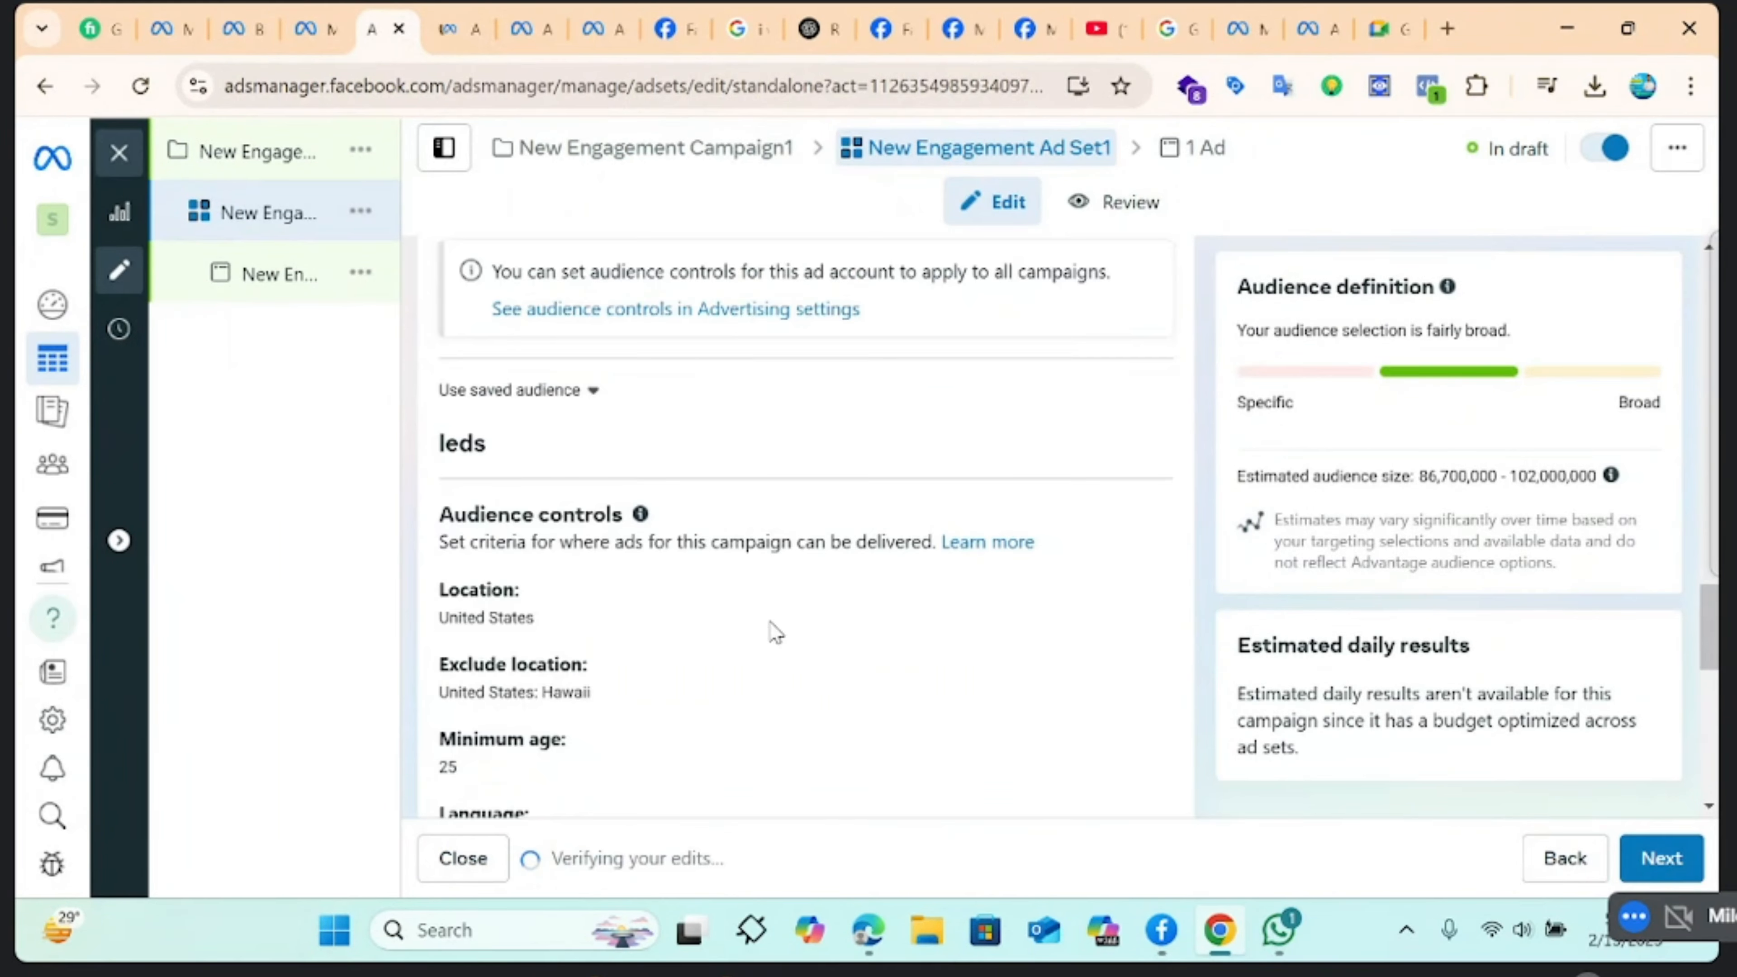
{"action": "scroll", "coordinate": [582, 580], "scroll_direction": "down", "scroll_amount": 5}
{"action": "scroll", "coordinate": [582, 578], "scroll_direction": "down", "scroll_amount": 6}
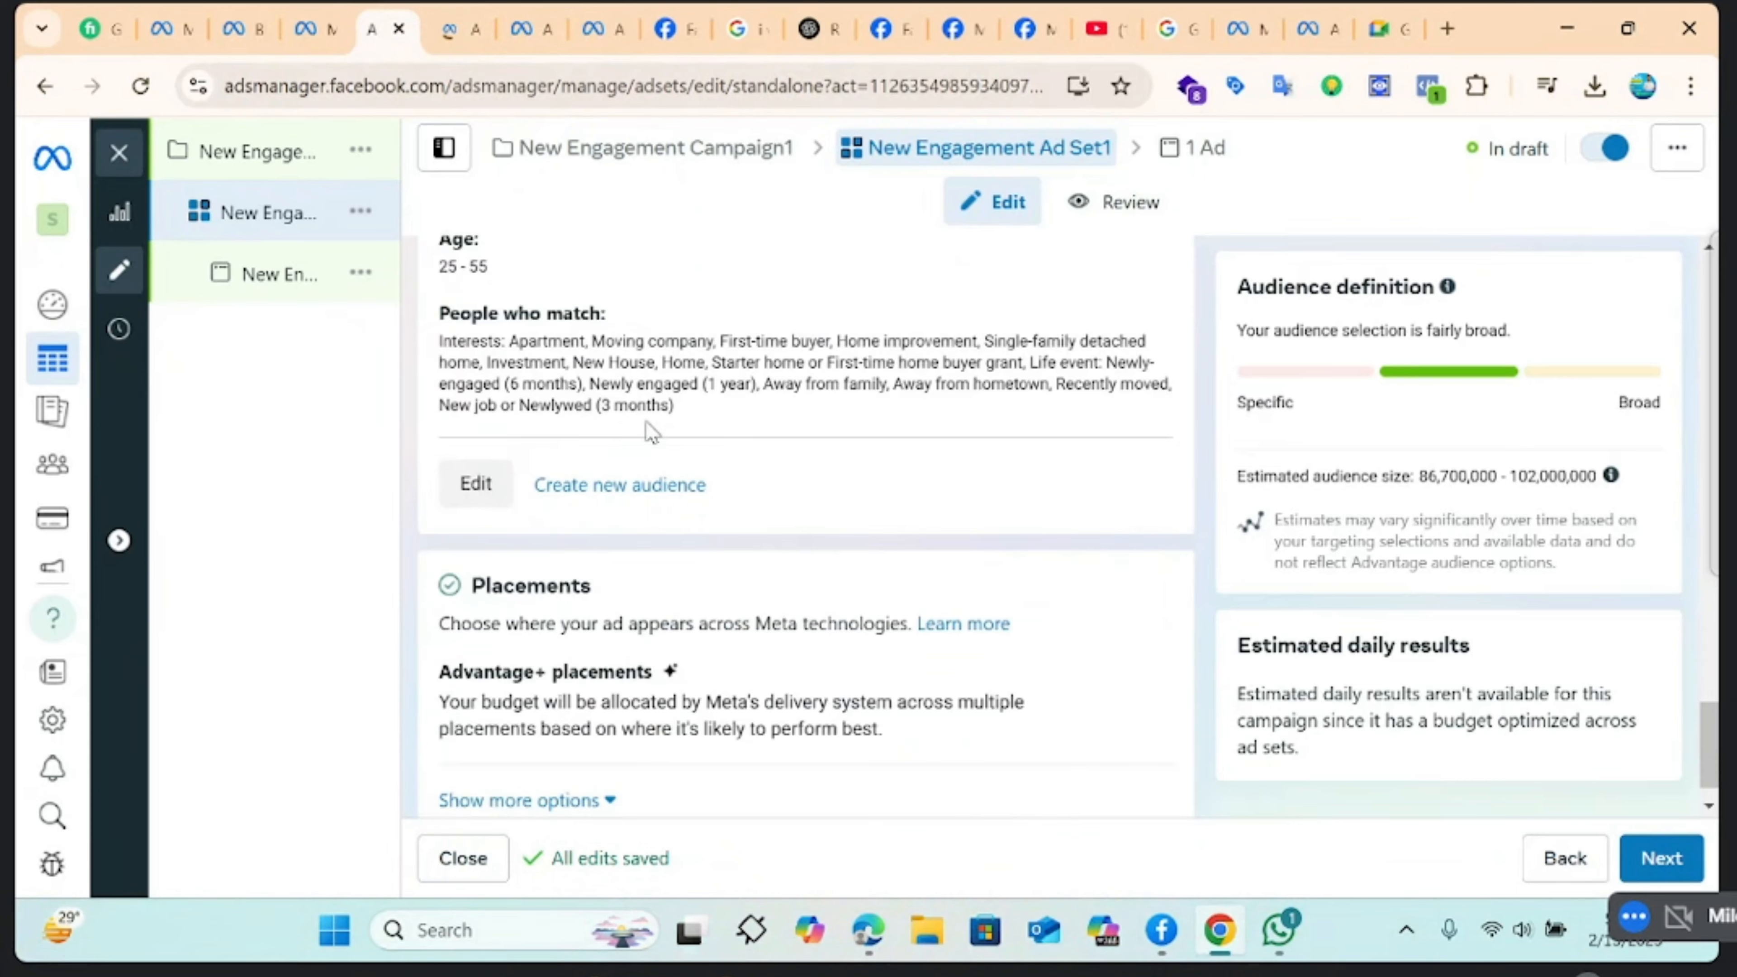
Switch the ad set to manual placements and clear the Messenger, Audience Network and Instagram platforms
{"action": "scroll", "coordinate": [922, 578], "scroll_direction": "down", "scroll_amount": 1}
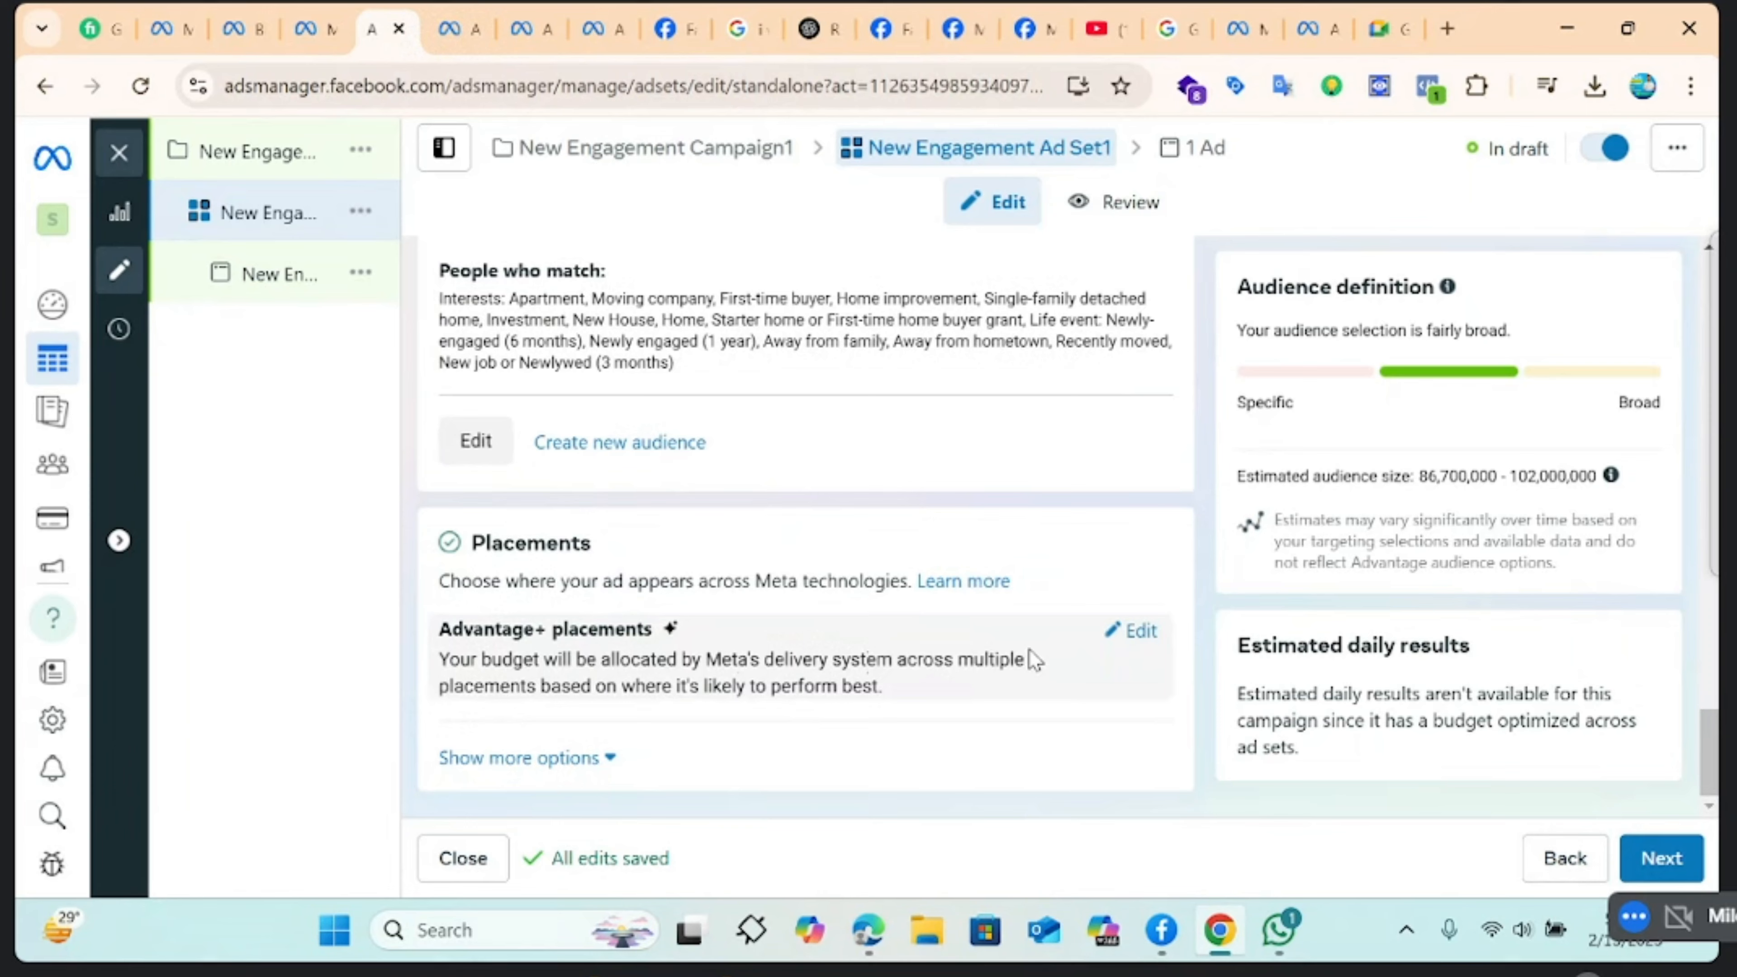
{"action": "left_click", "coordinate": [1135, 630]}
{"action": "scroll", "coordinate": [616, 636], "scroll_direction": "down", "scroll_amount": 3}
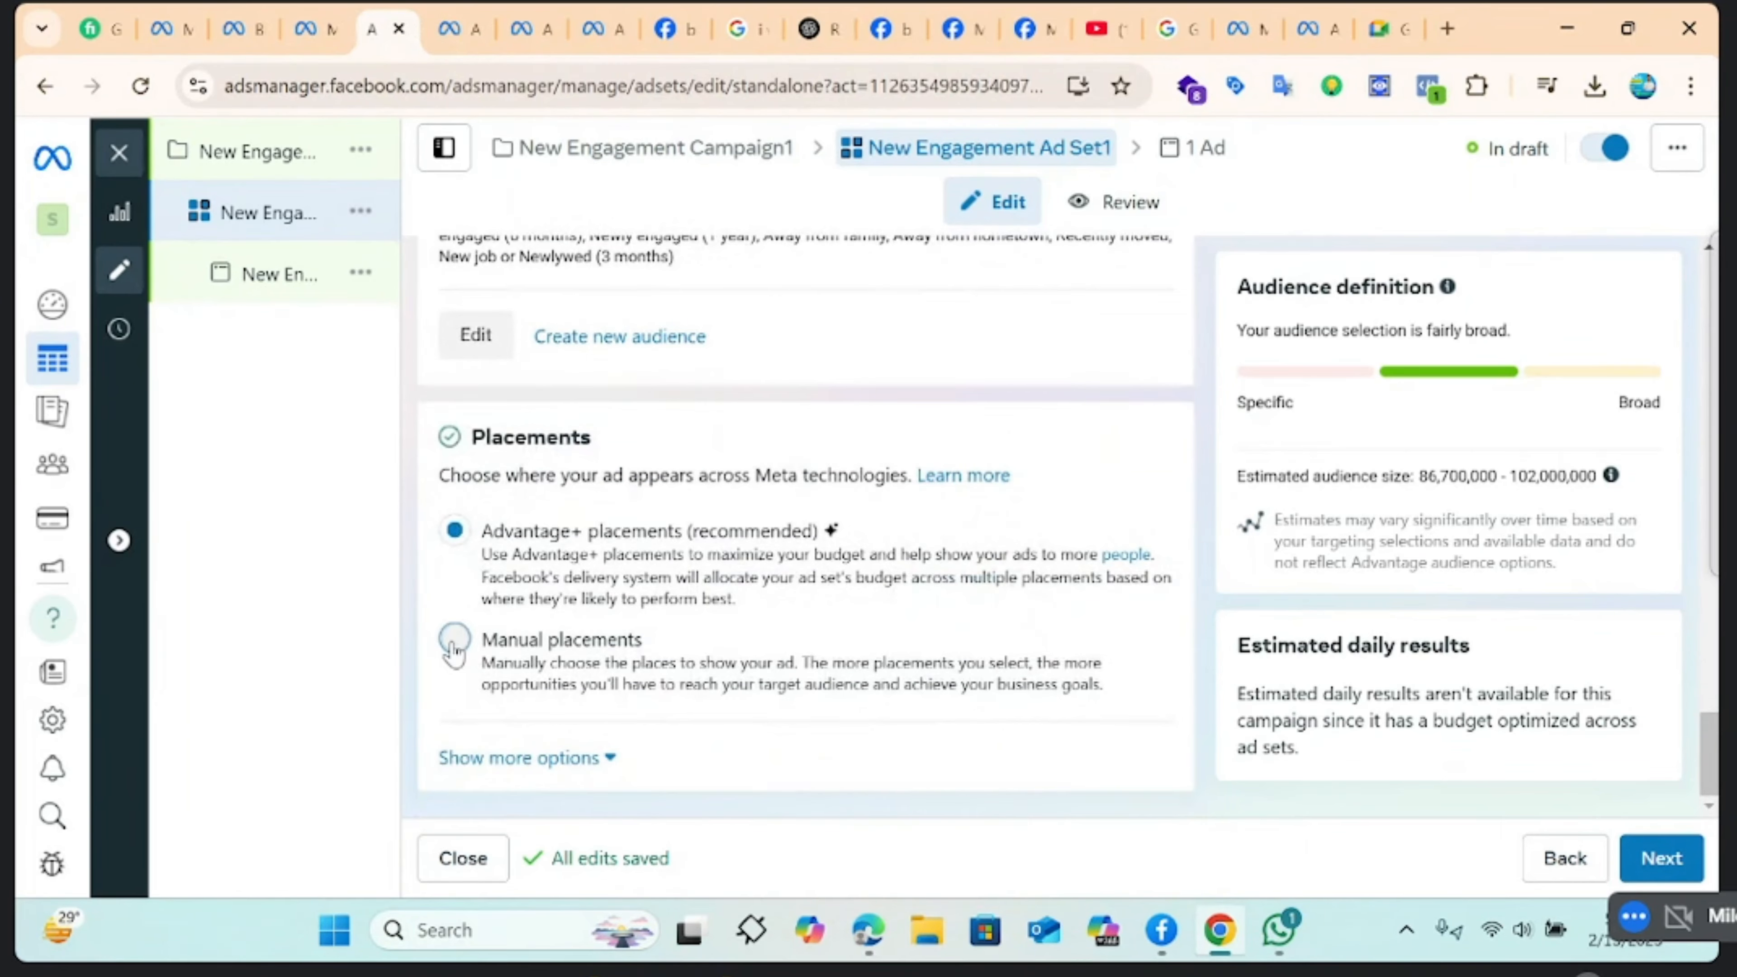
{"action": "left_click", "coordinate": [592, 637]}
{"action": "scroll", "coordinate": [591, 635], "scroll_direction": "down", "scroll_amount": 5}
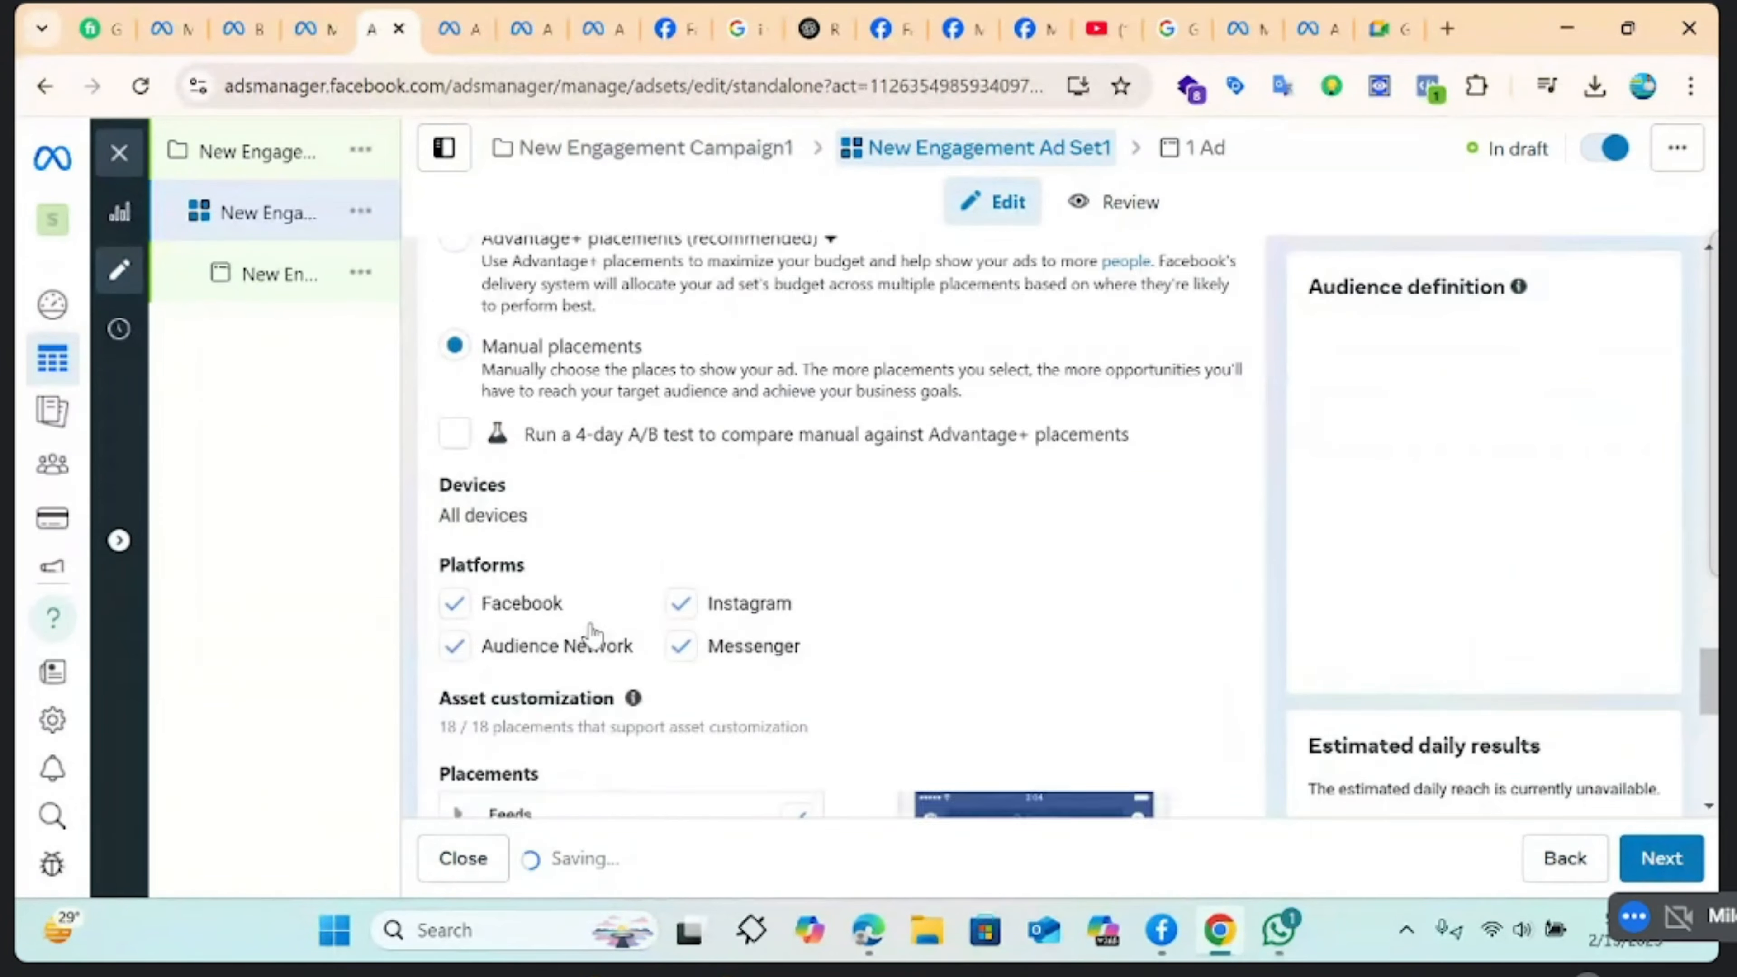
{"action": "left_click", "coordinate": [682, 739]}
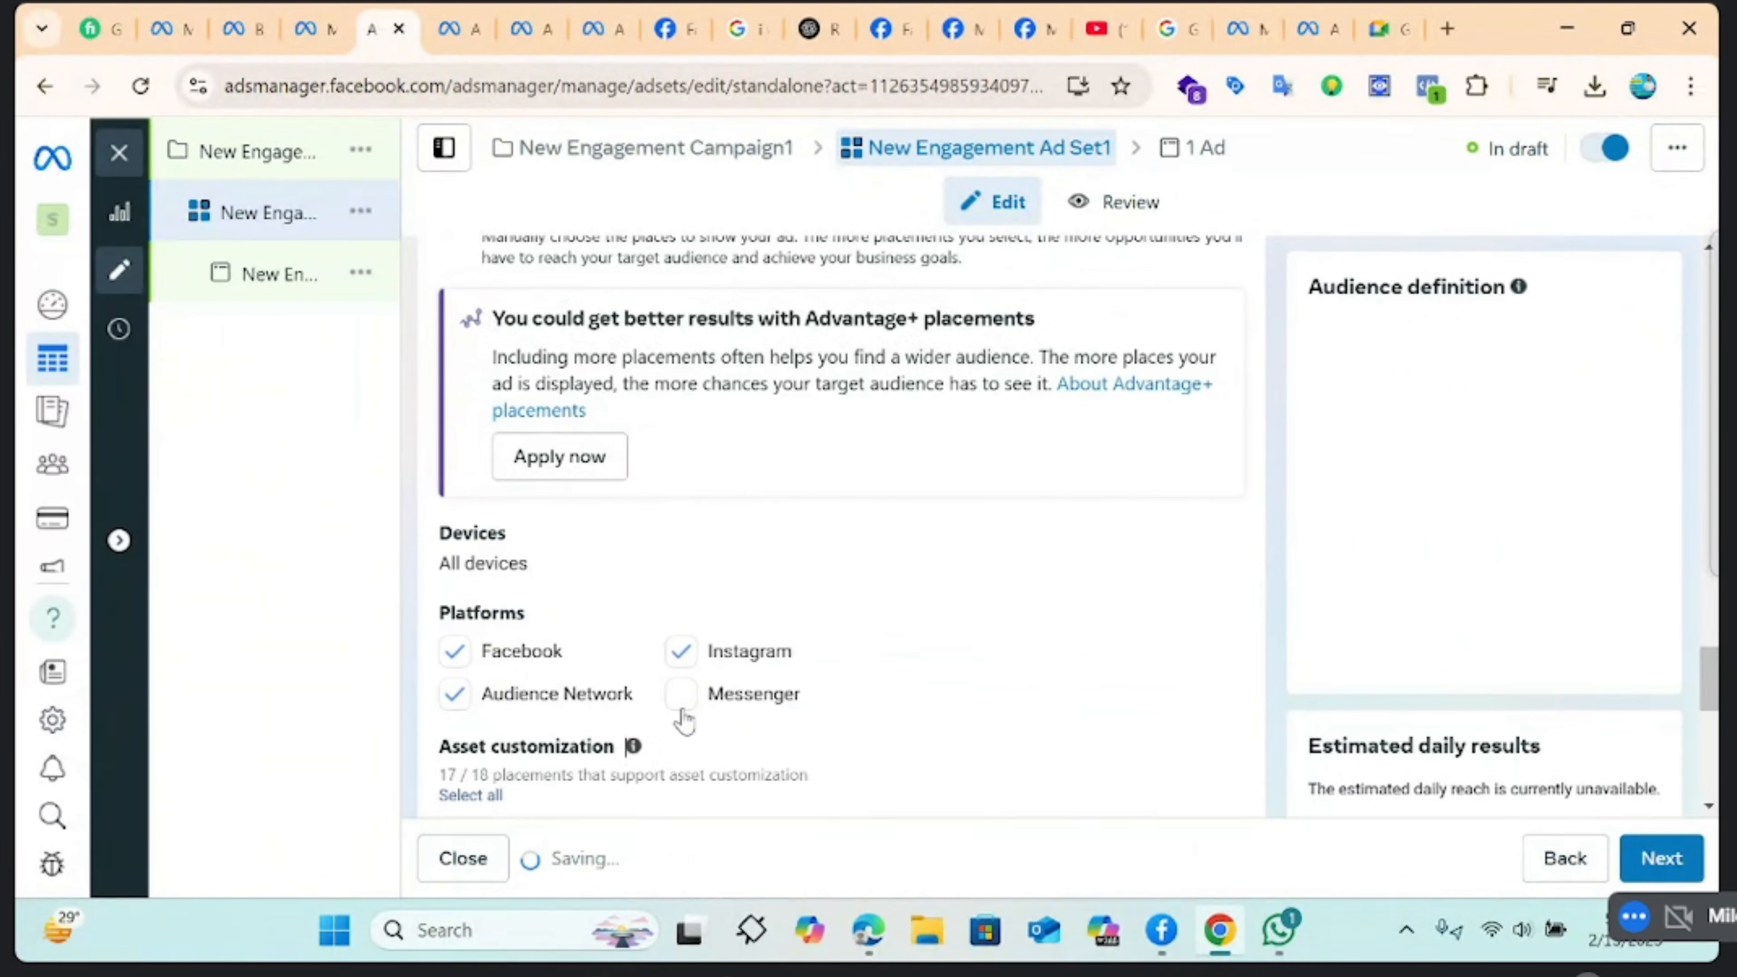
{"action": "left_click", "coordinate": [451, 748]}
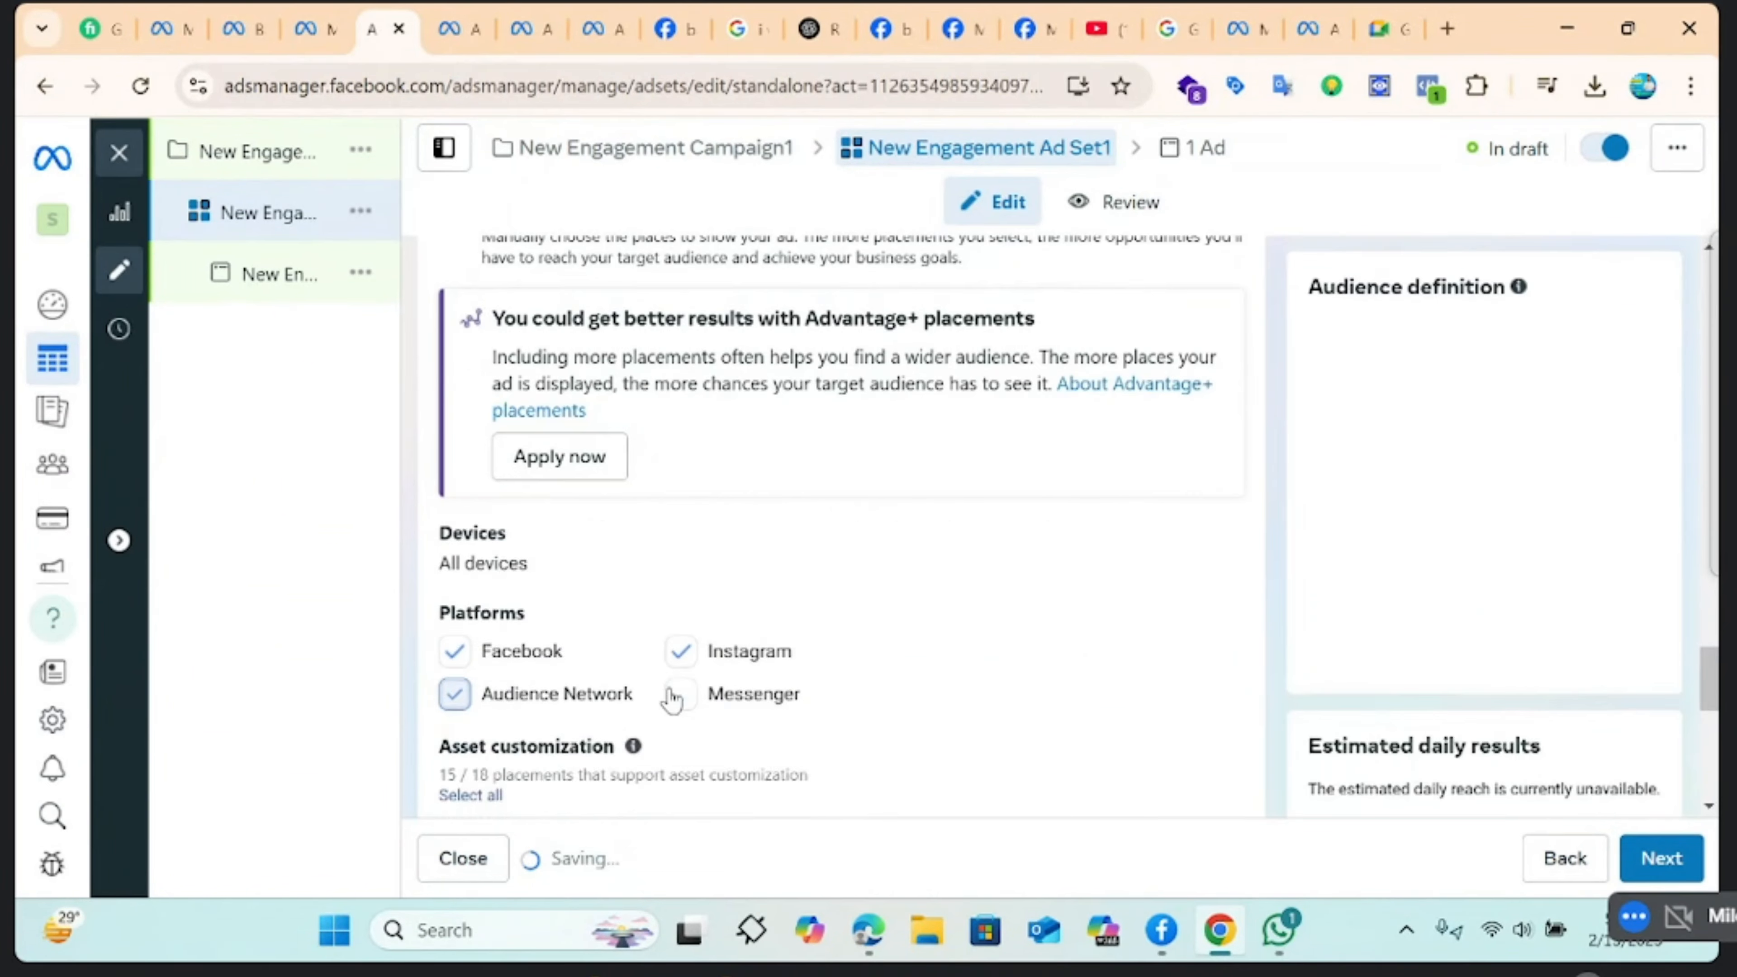
{"action": "left_click", "coordinate": [679, 698]}
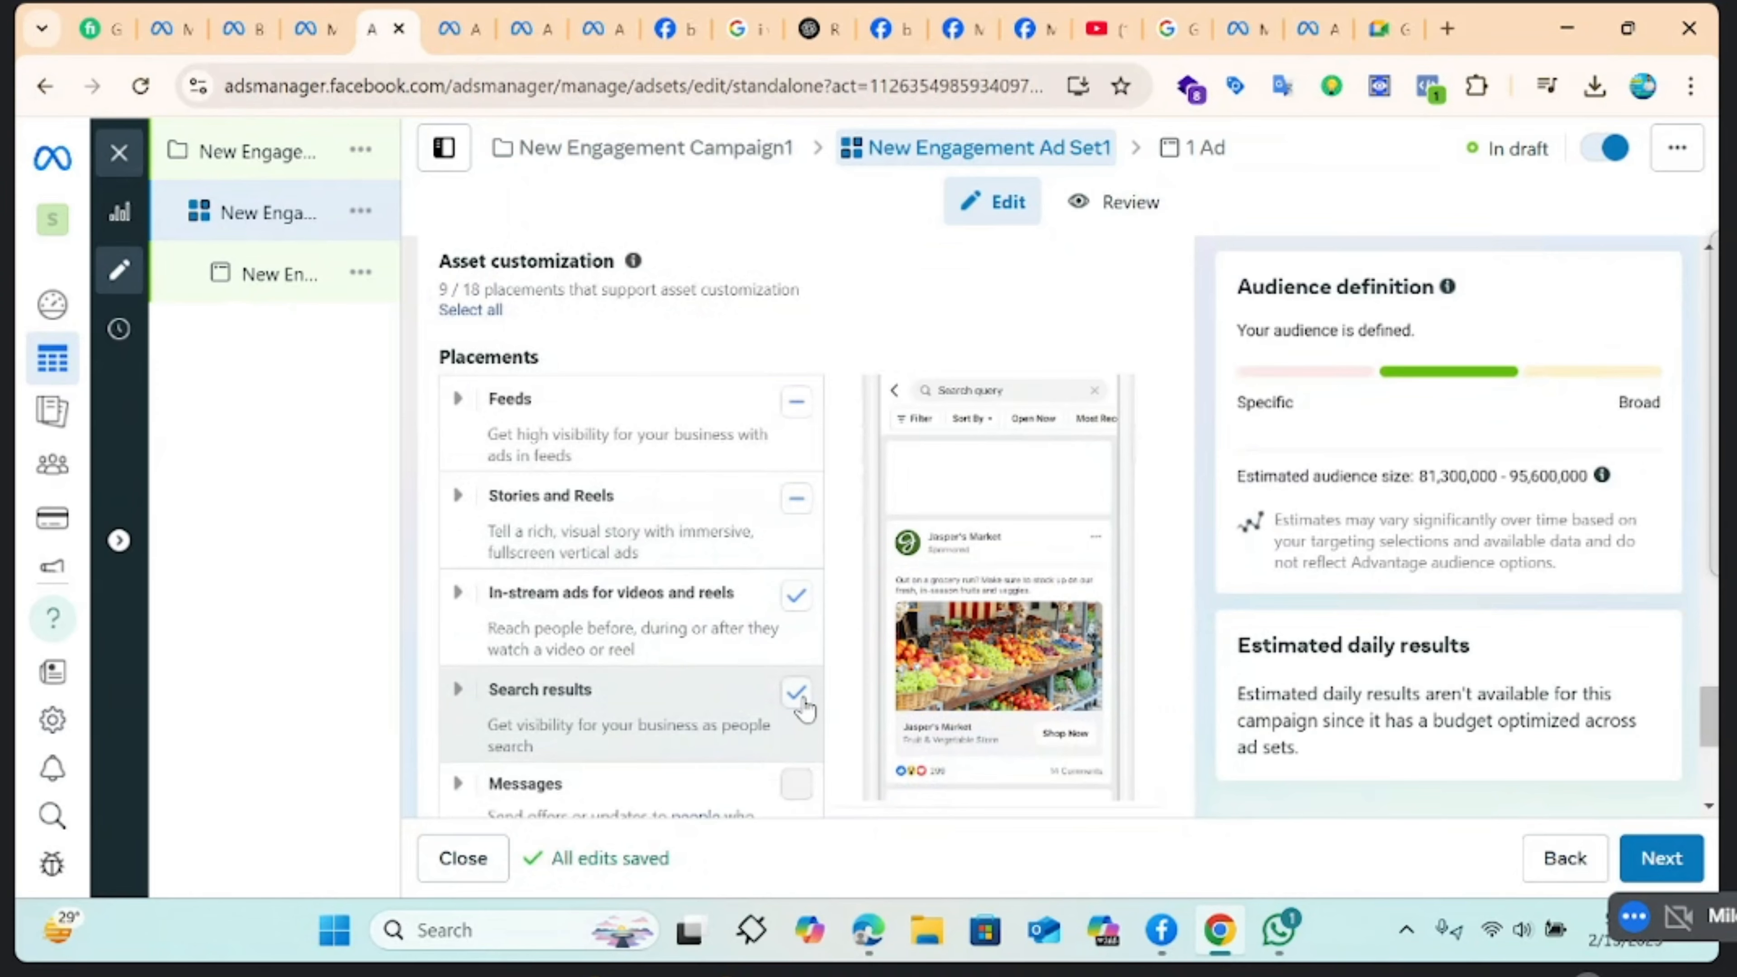
{"action": "left_click", "coordinate": [796, 691]}
{"action": "left_click", "coordinate": [796, 690]}
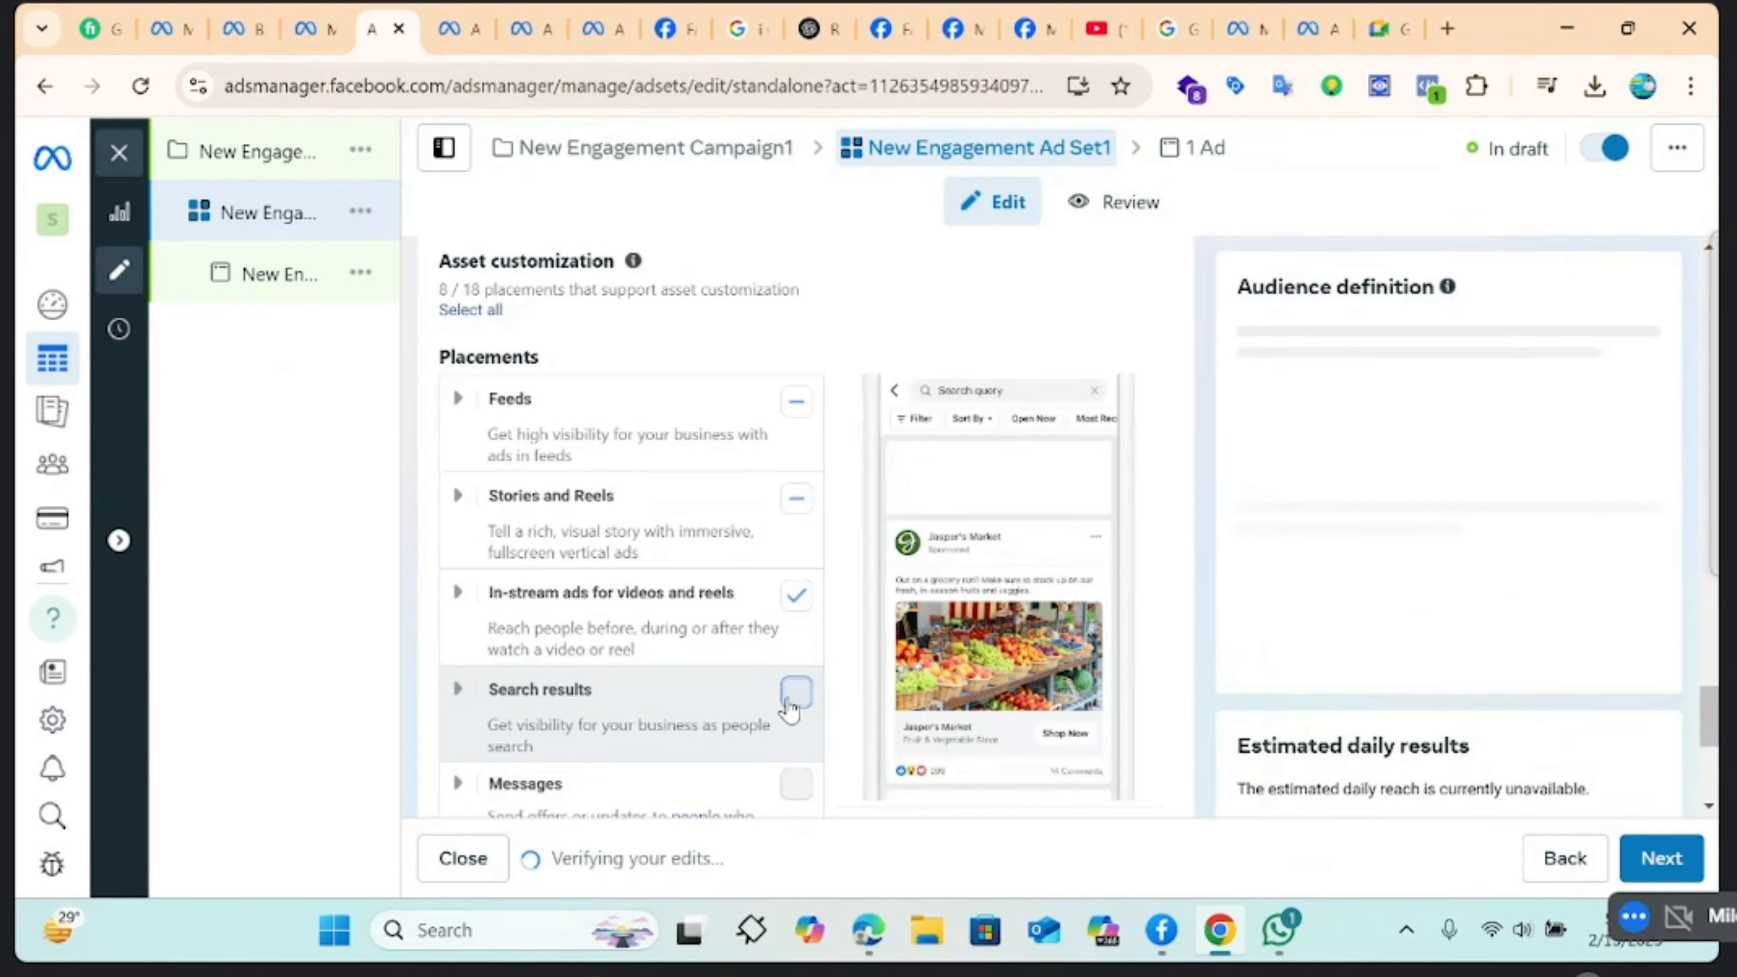
{"action": "scroll", "coordinate": [780, 589], "scroll_direction": "down", "scroll_amount": 6}
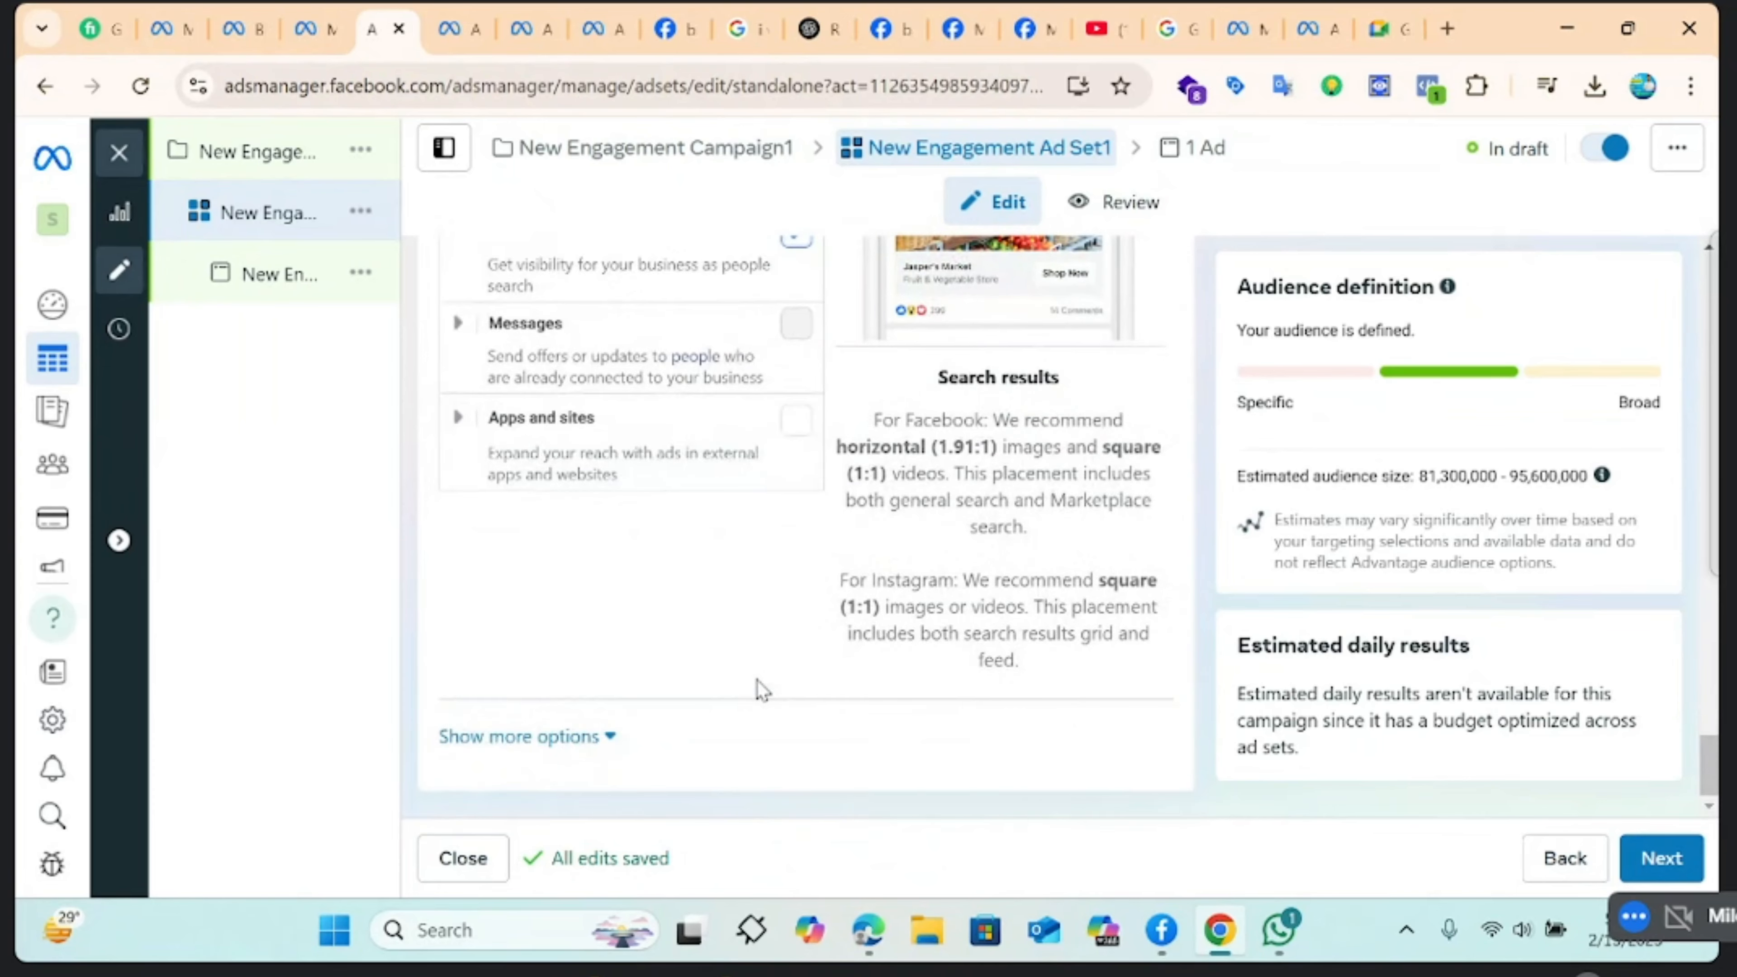
{"action": "scroll", "coordinate": [1182, 685], "scroll_direction": "up", "scroll_amount": 5}
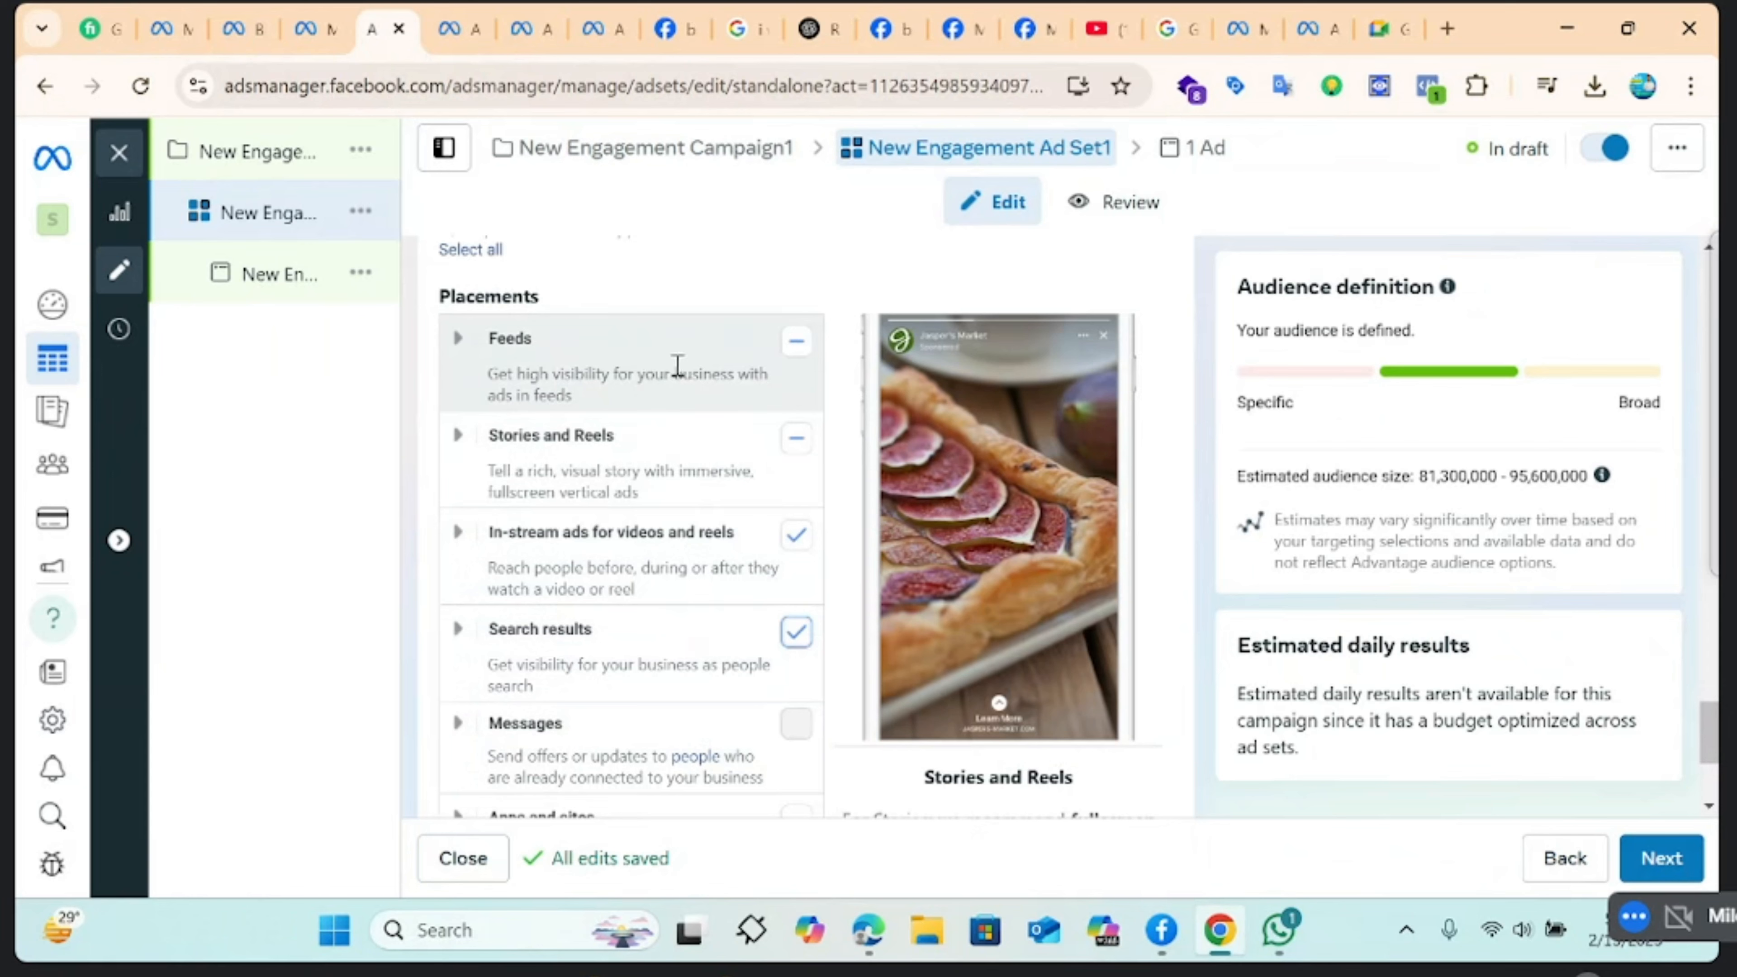
Include all available Feeds placements and expand the Feeds category to review its individual placements
{"action": "left_click", "coordinate": [796, 342]}
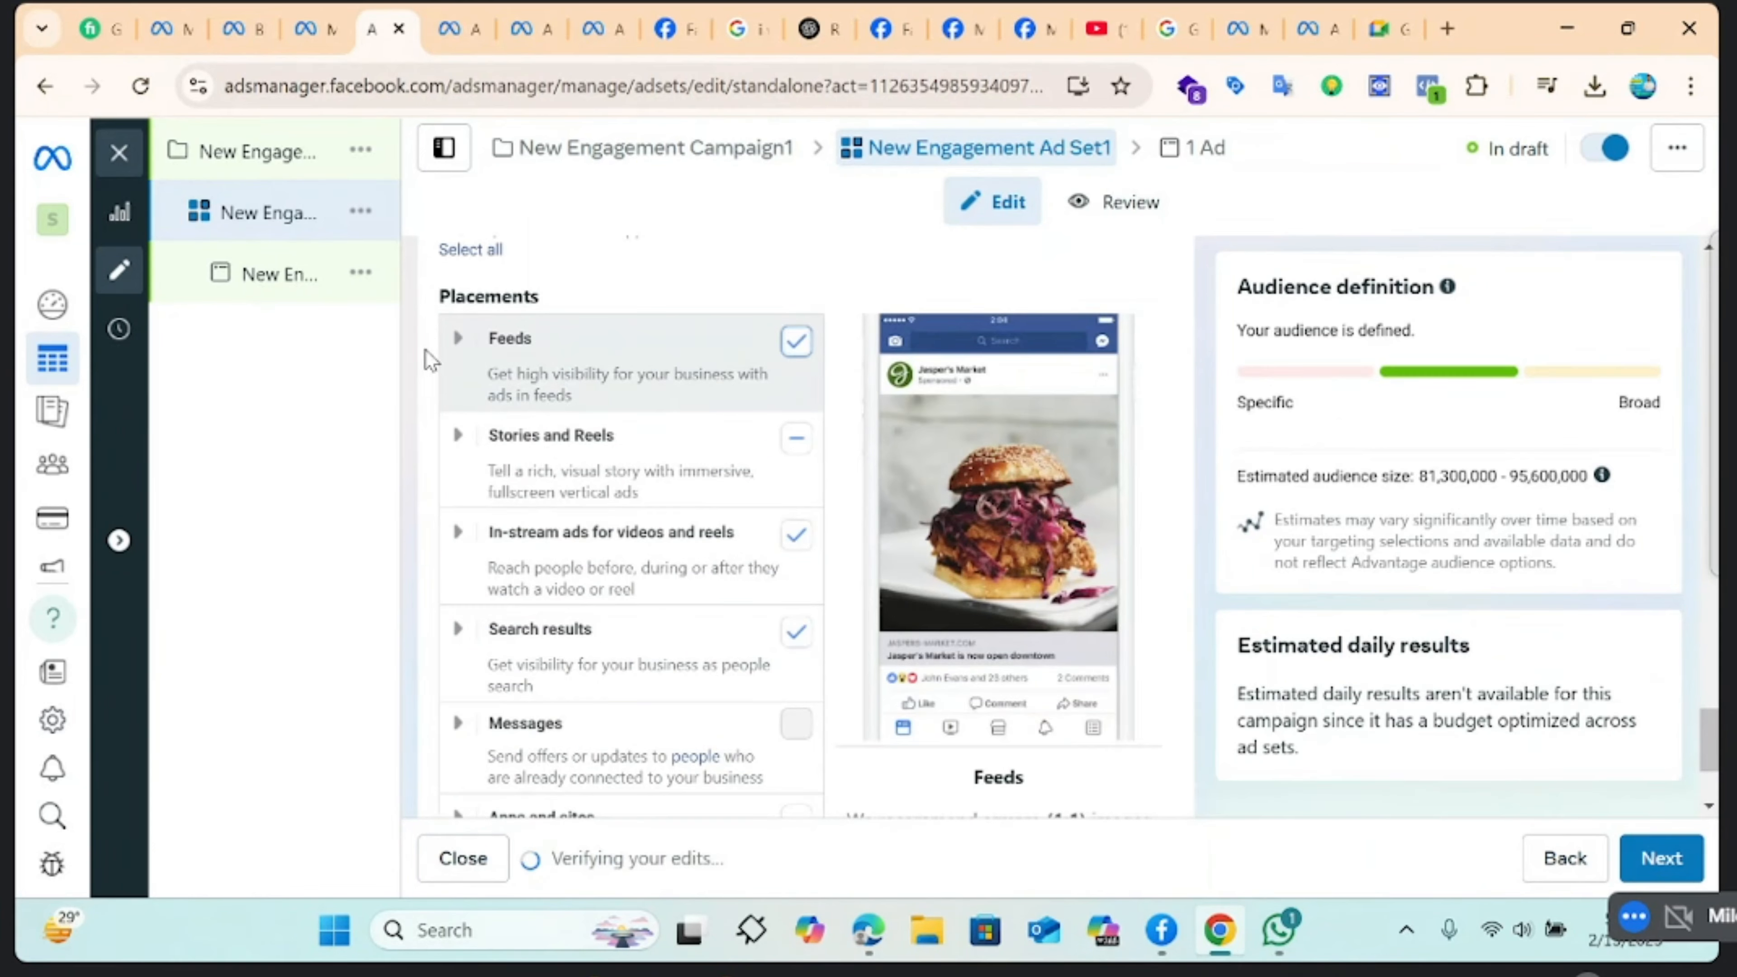
{"action": "left_click", "coordinate": [457, 341]}
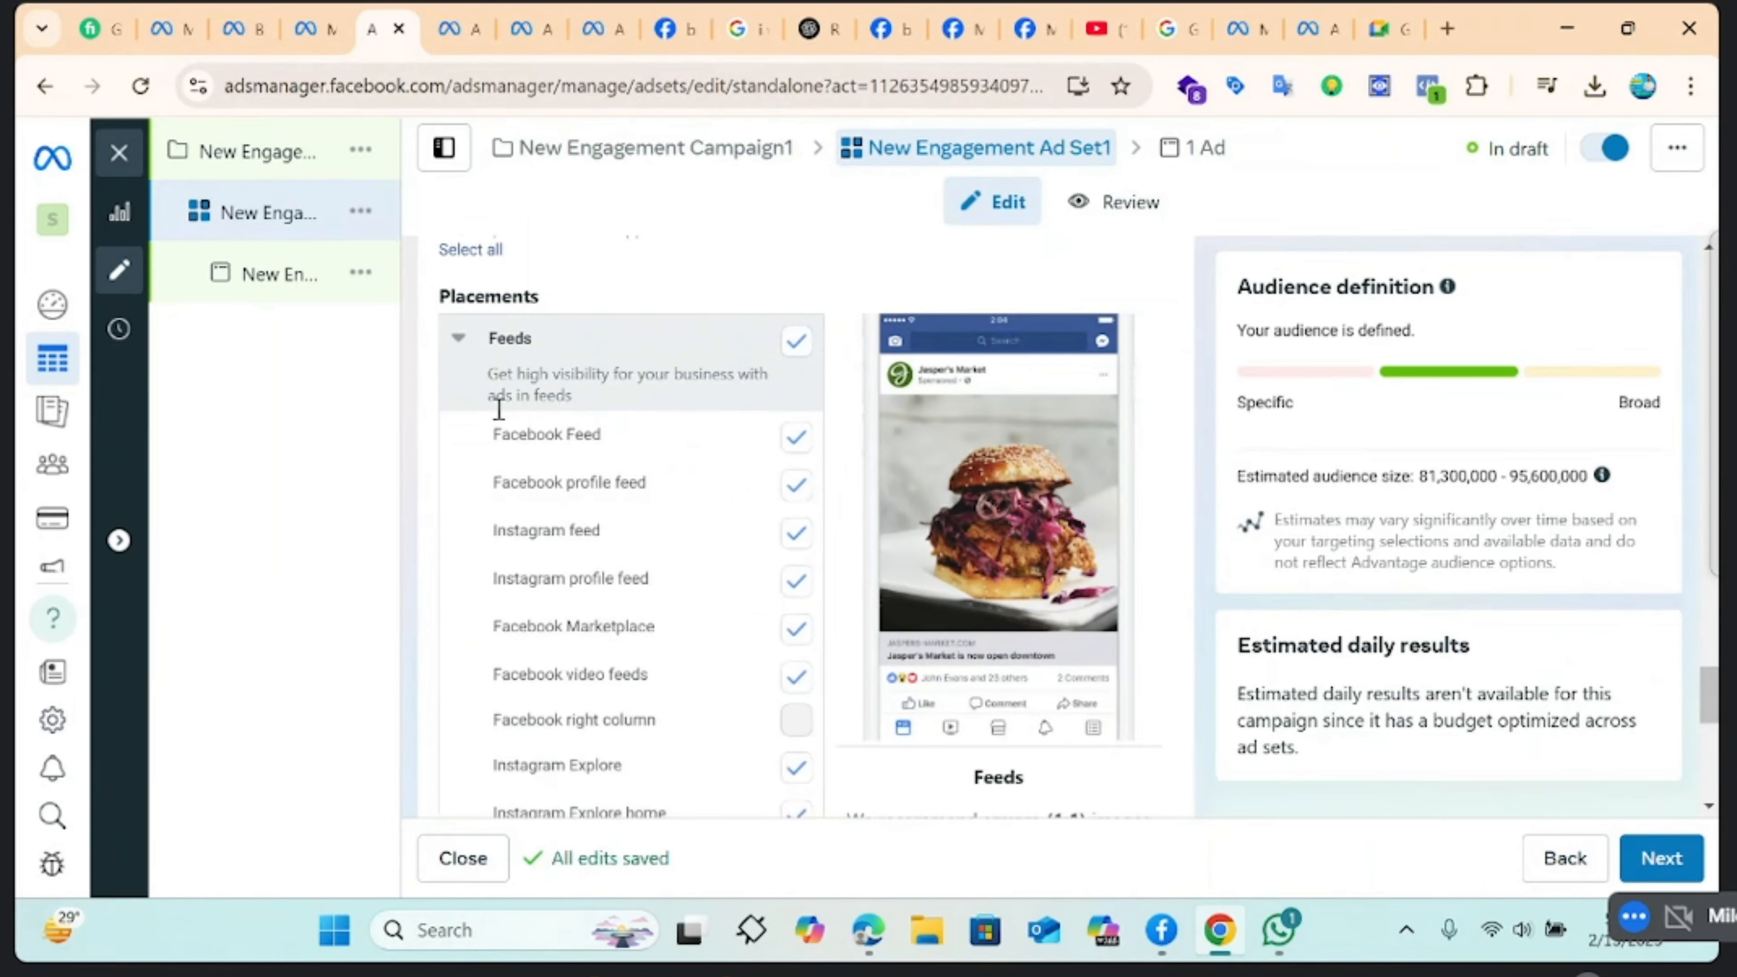
{"action": "scroll", "coordinate": [729, 736], "scroll_direction": "down", "scroll_amount": 2}
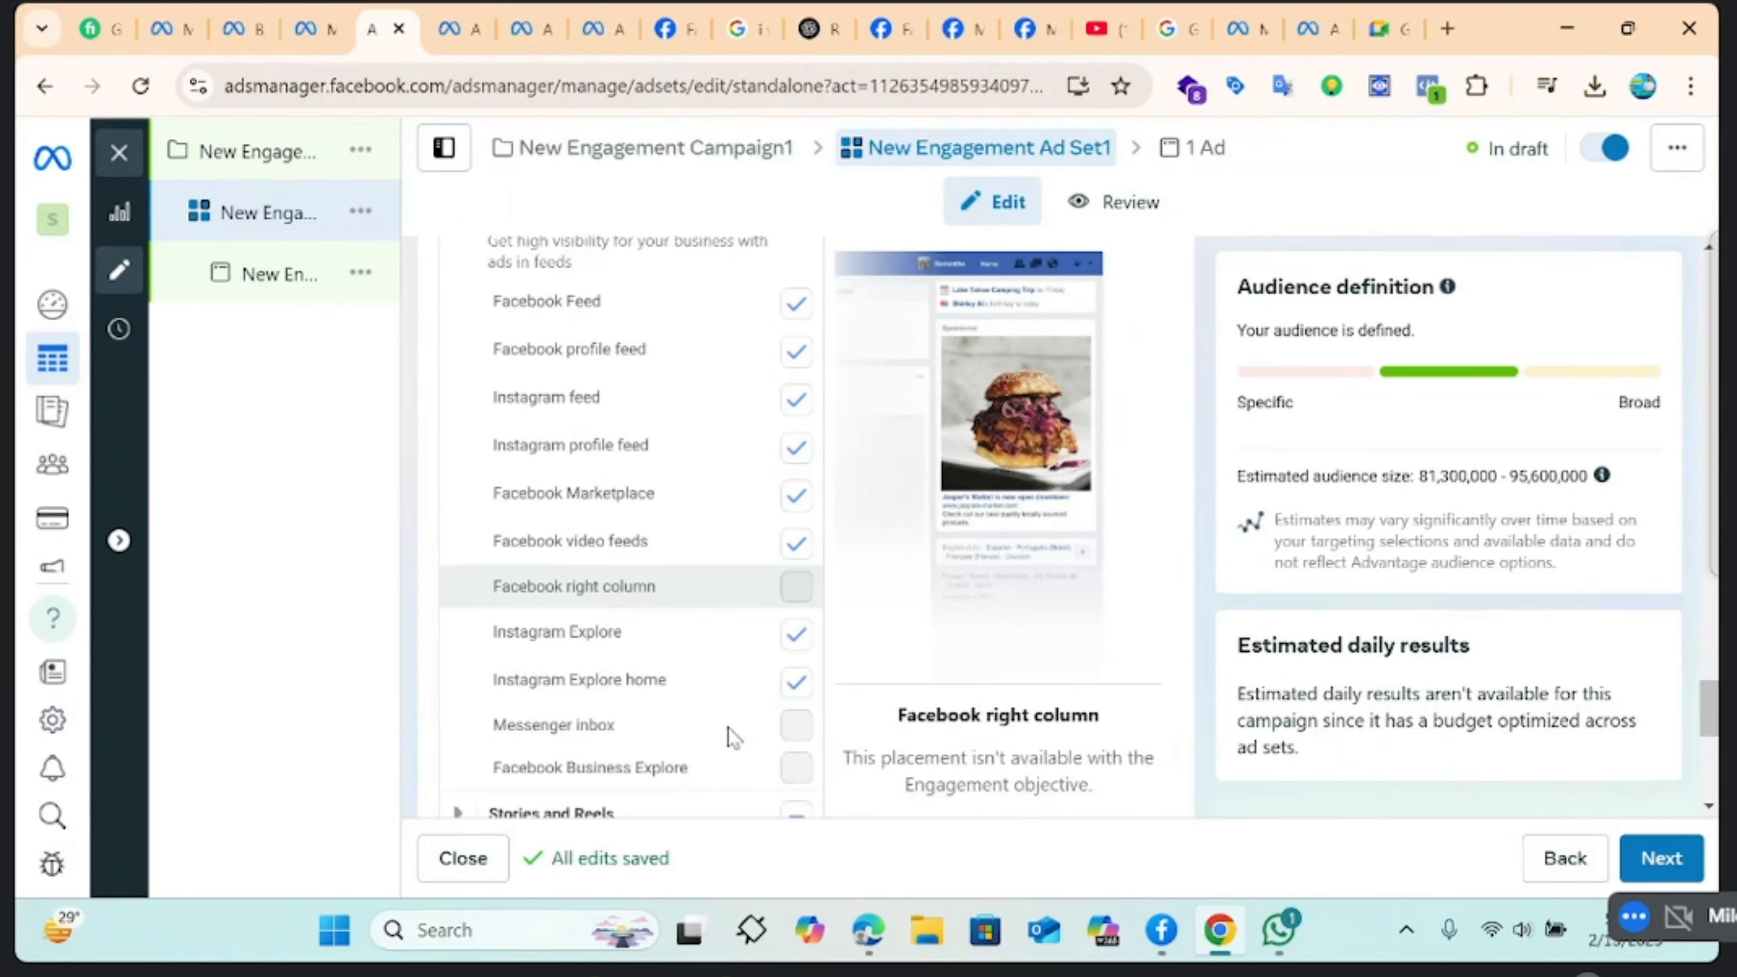
{"action": "scroll", "coordinate": [694, 735], "scroll_direction": "up", "scroll_amount": 1}
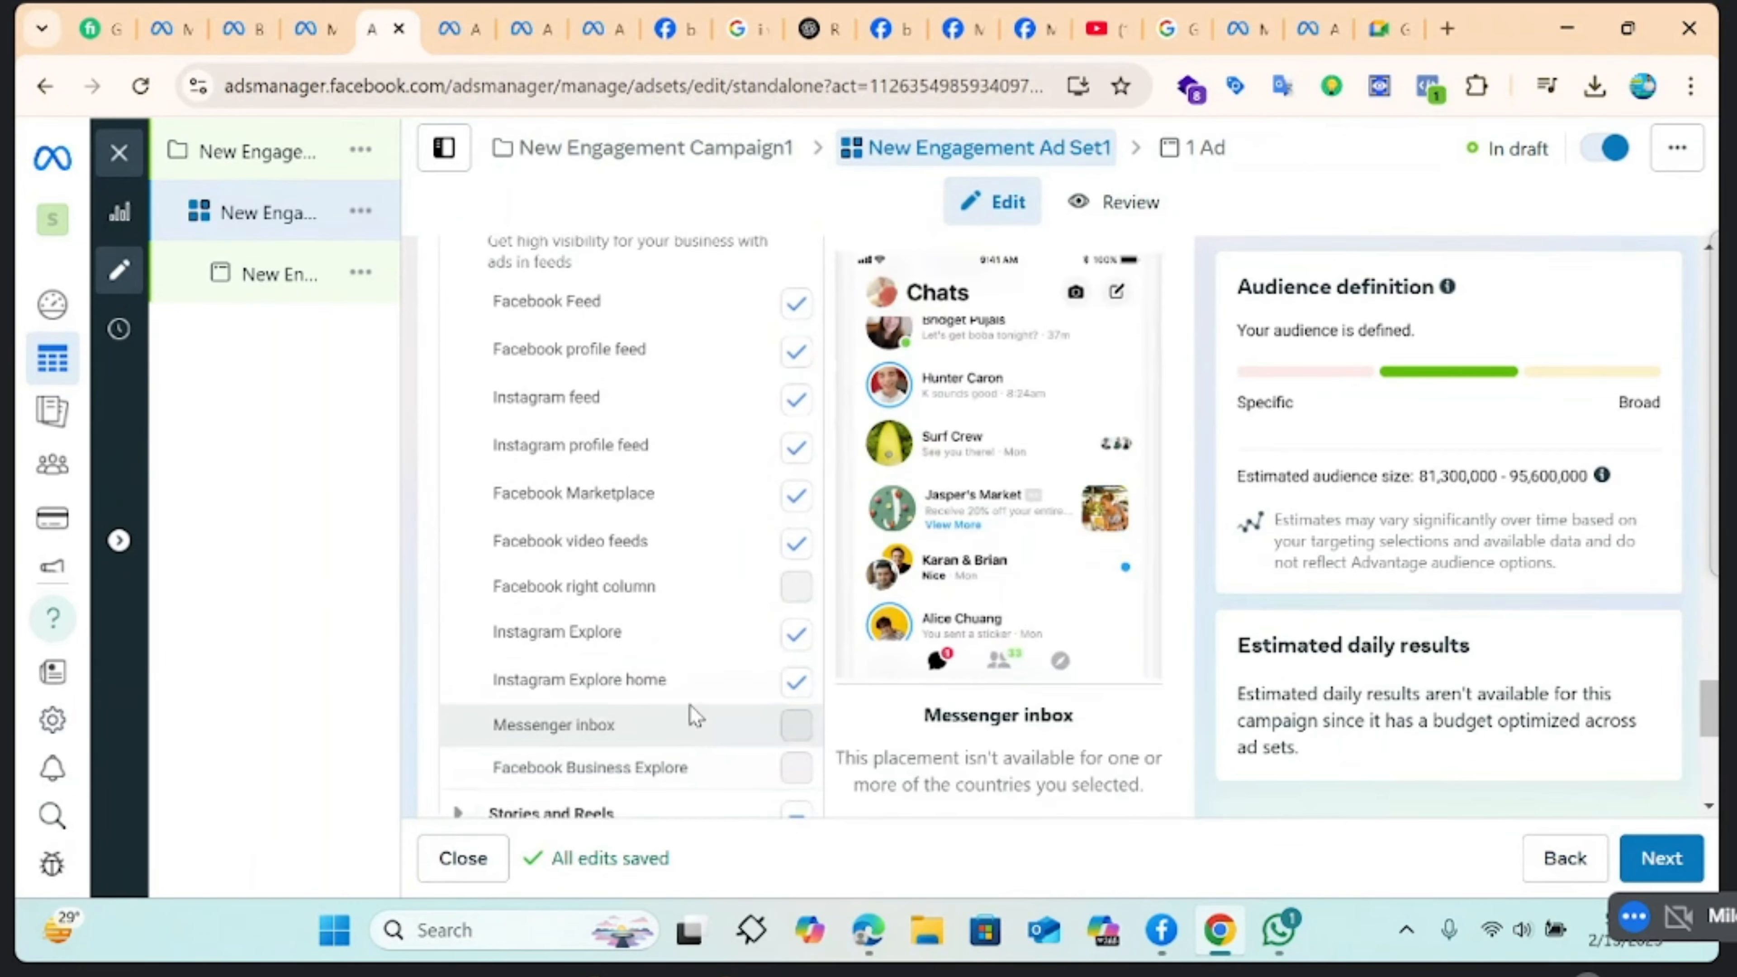
Exclude Facebook Marketplace, Instagram Explore, Instagram Explore home, Instagram profile feed and Instagram feed from the Feeds placements
{"action": "left_click", "coordinate": [697, 498]}
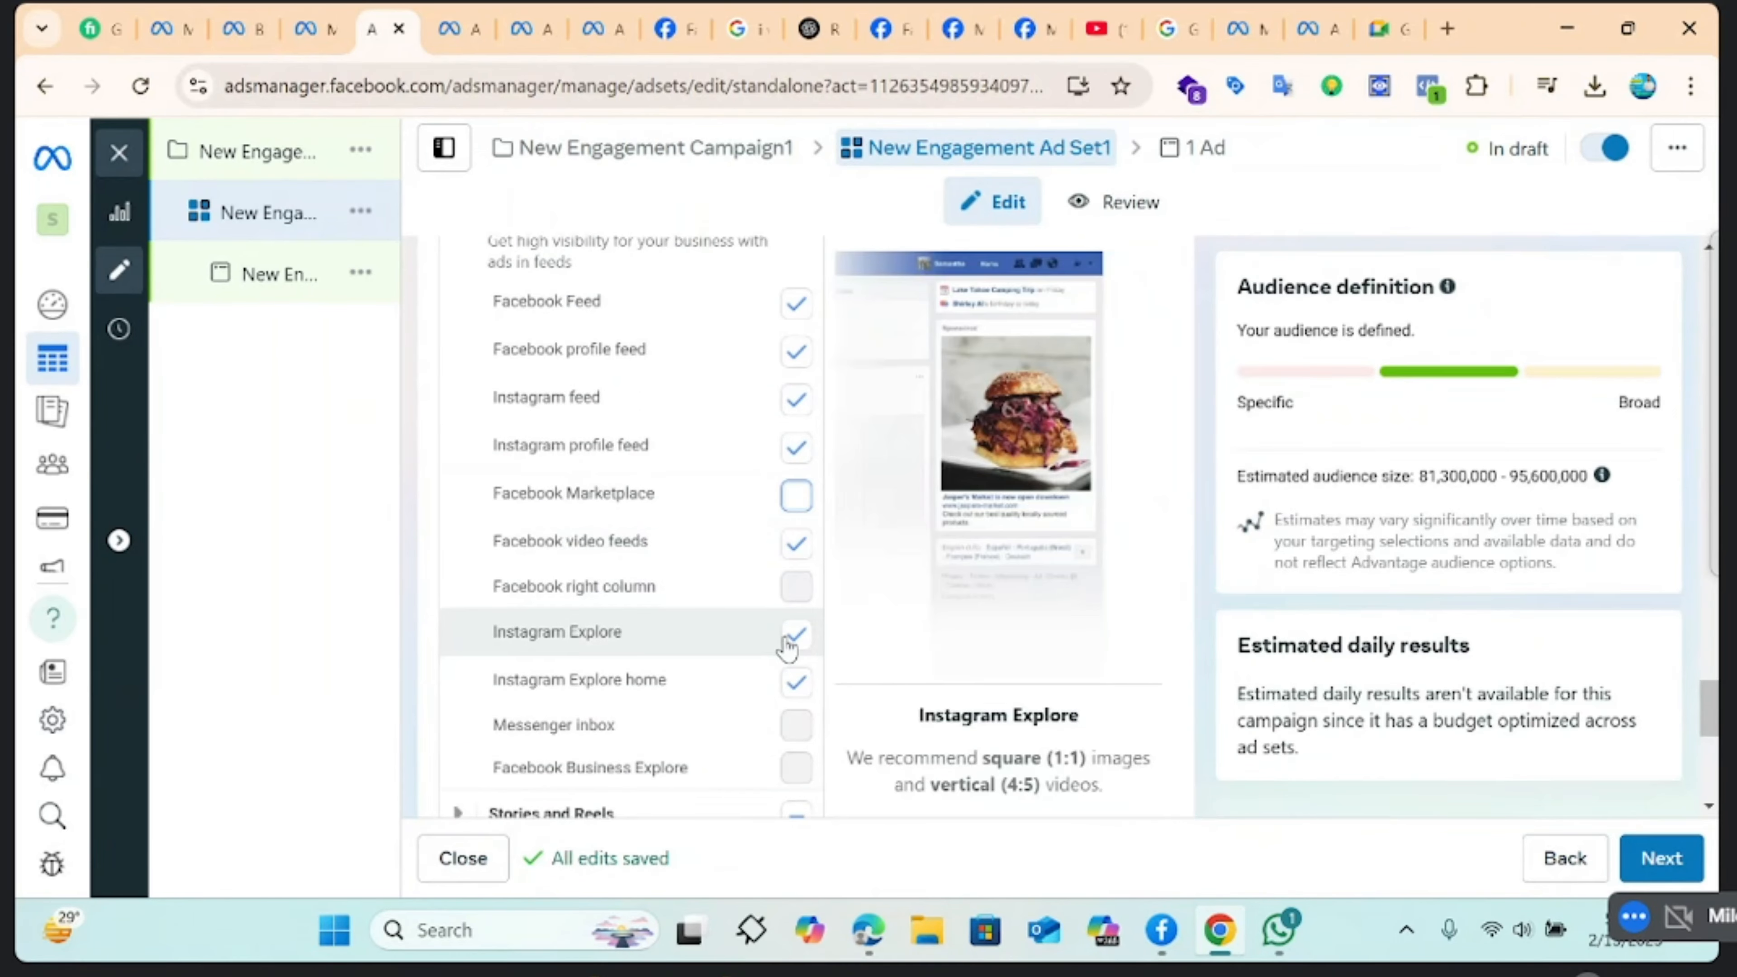
{"action": "left_click", "coordinate": [796, 653]}
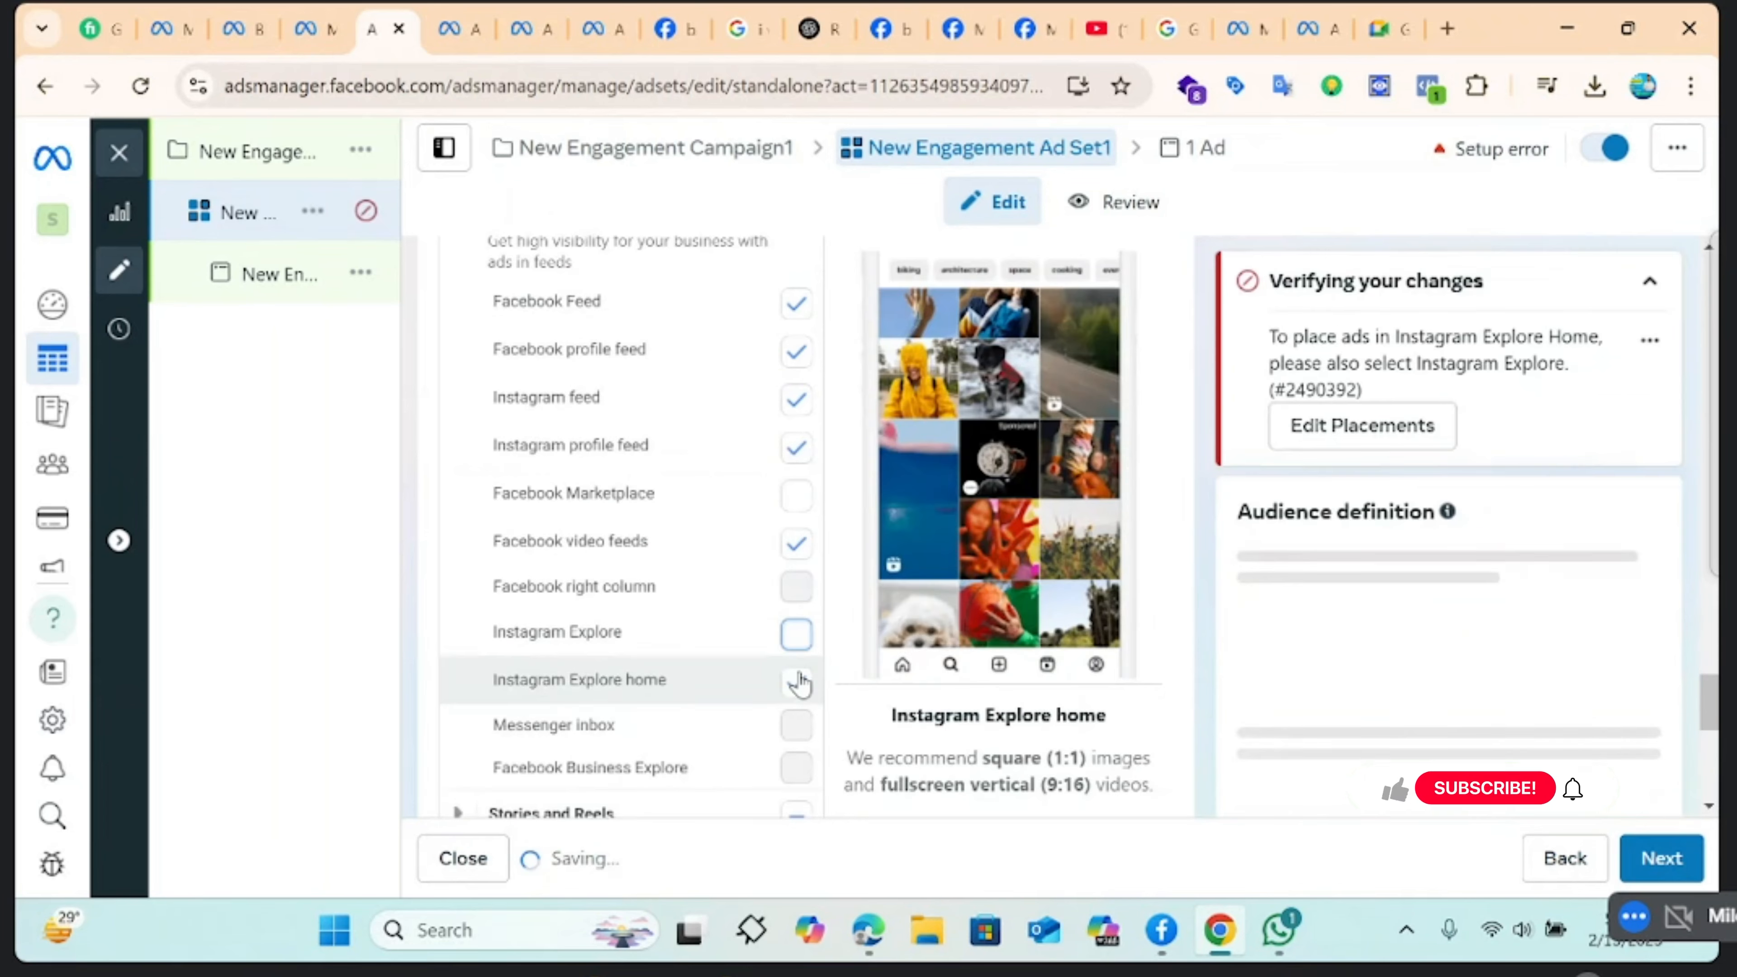
{"action": "left_click", "coordinate": [795, 679]}
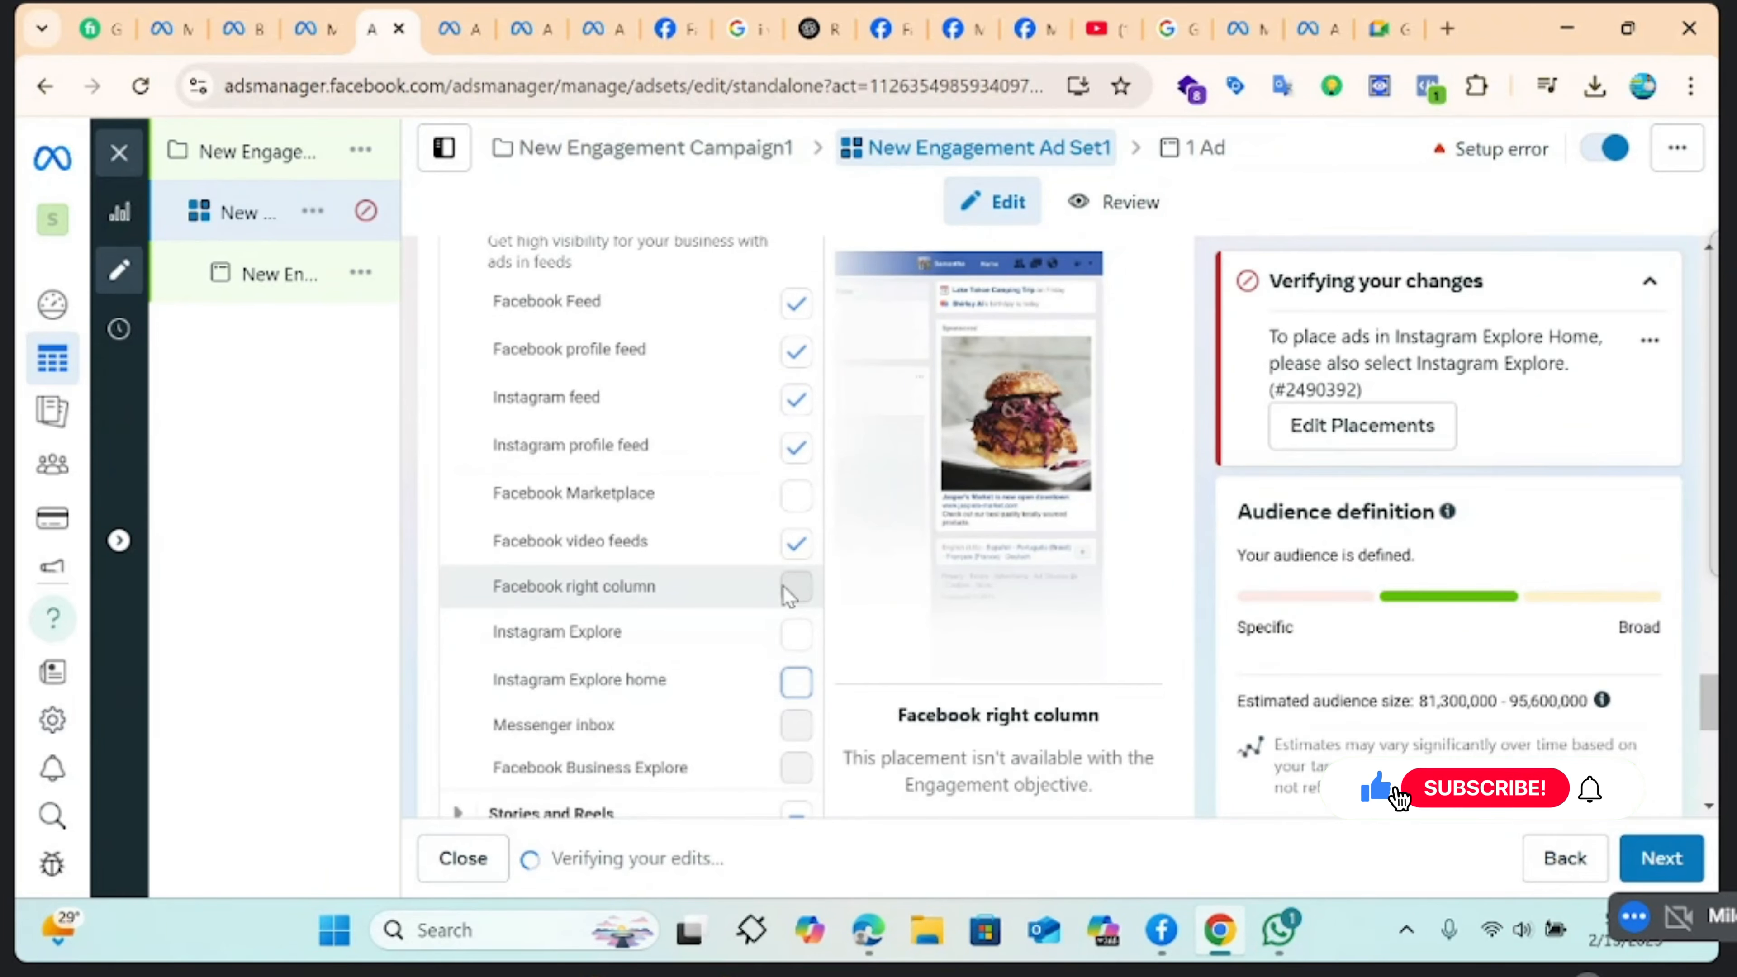
{"action": "left_click", "coordinate": [795, 636]}
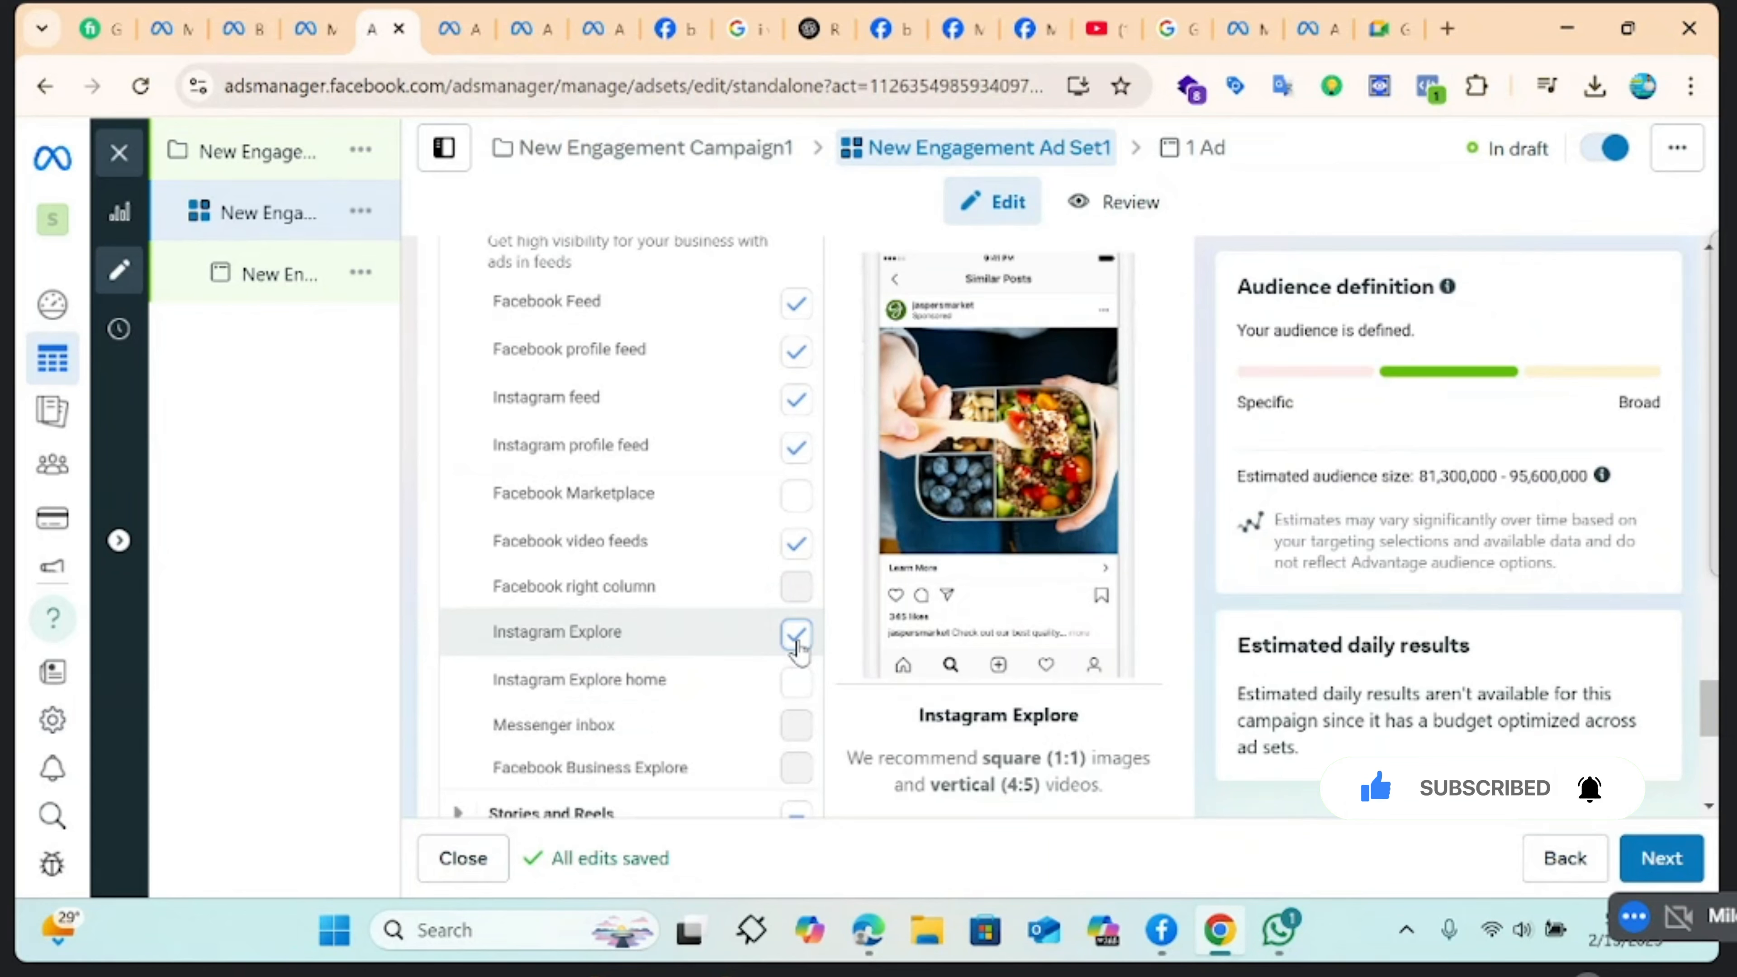
{"action": "left_click", "coordinate": [797, 640]}
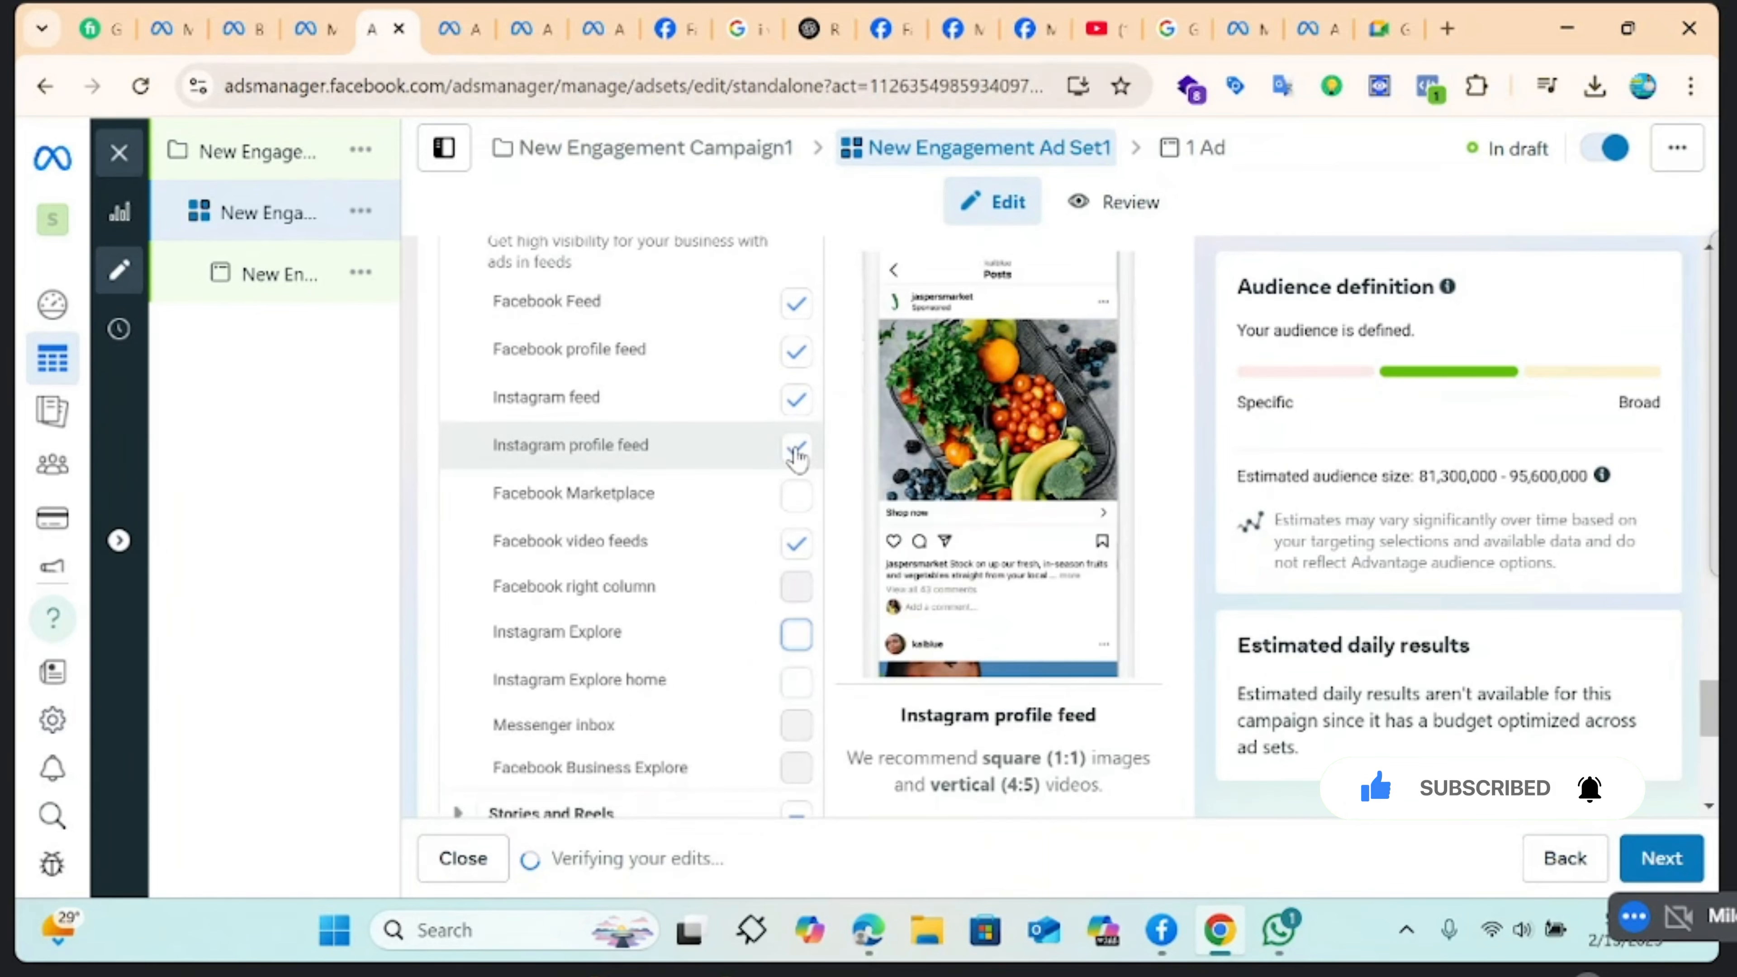
{"action": "left_click", "coordinate": [795, 449]}
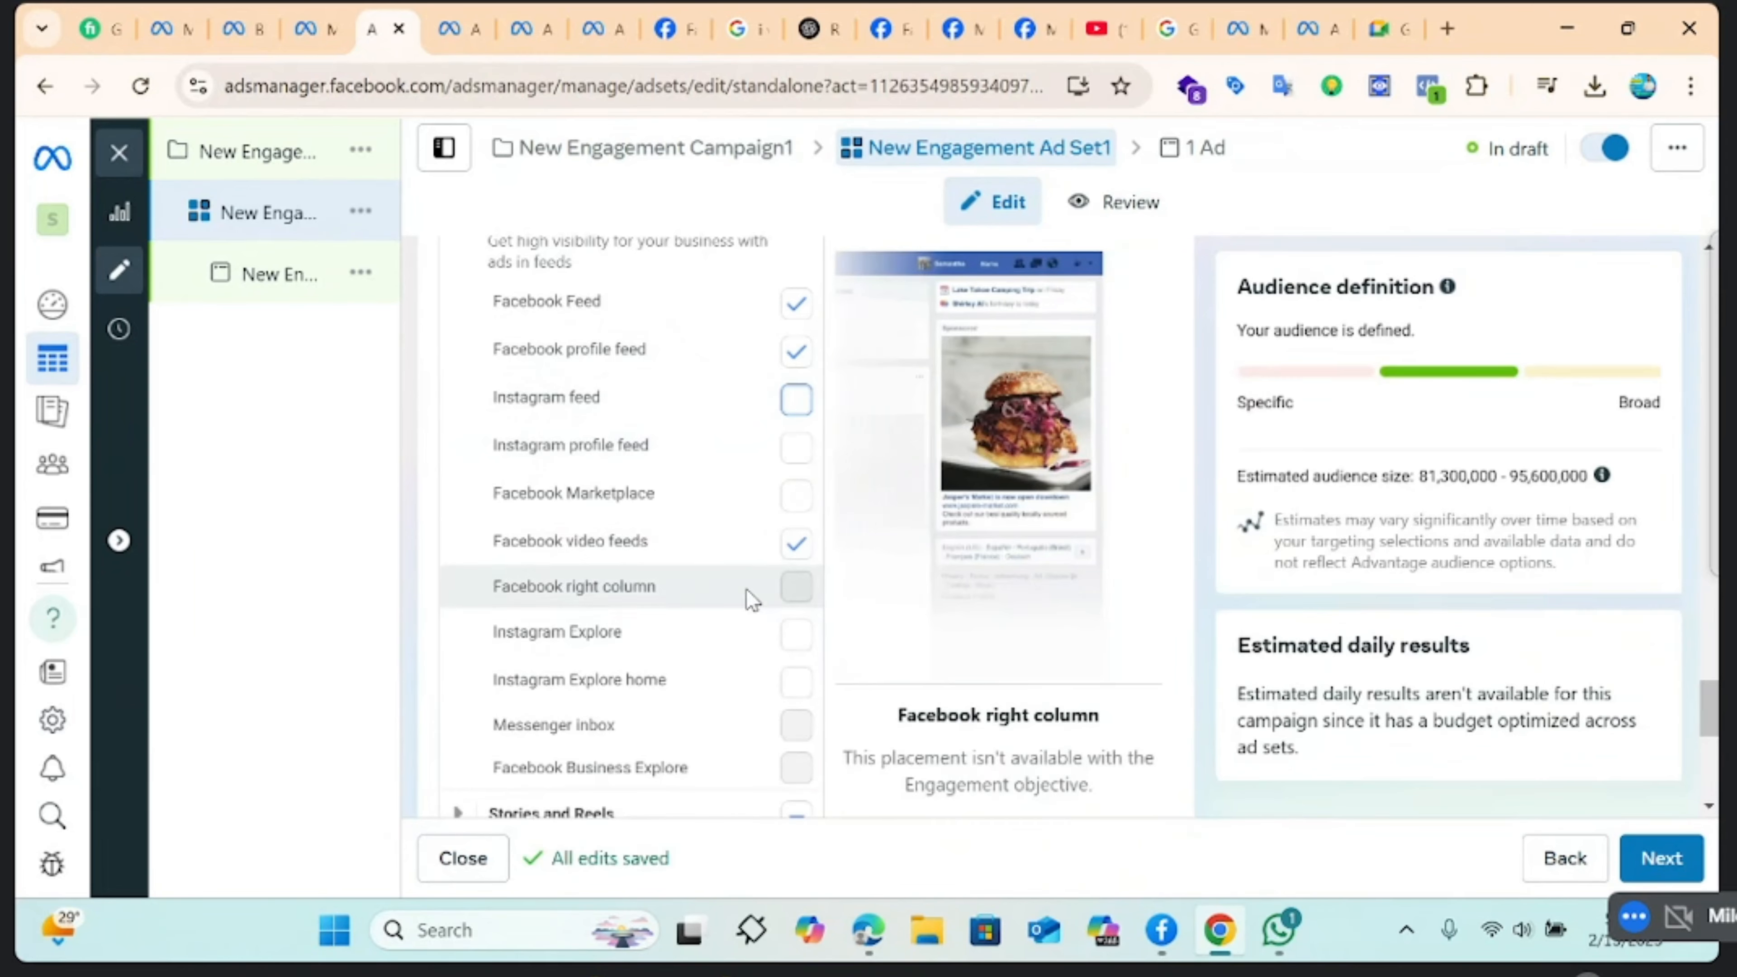
Review the remaining placement categories and expand Search results to check its individual placements
{"action": "scroll", "coordinate": [690, 547], "scroll_direction": "down", "scroll_amount": 4}
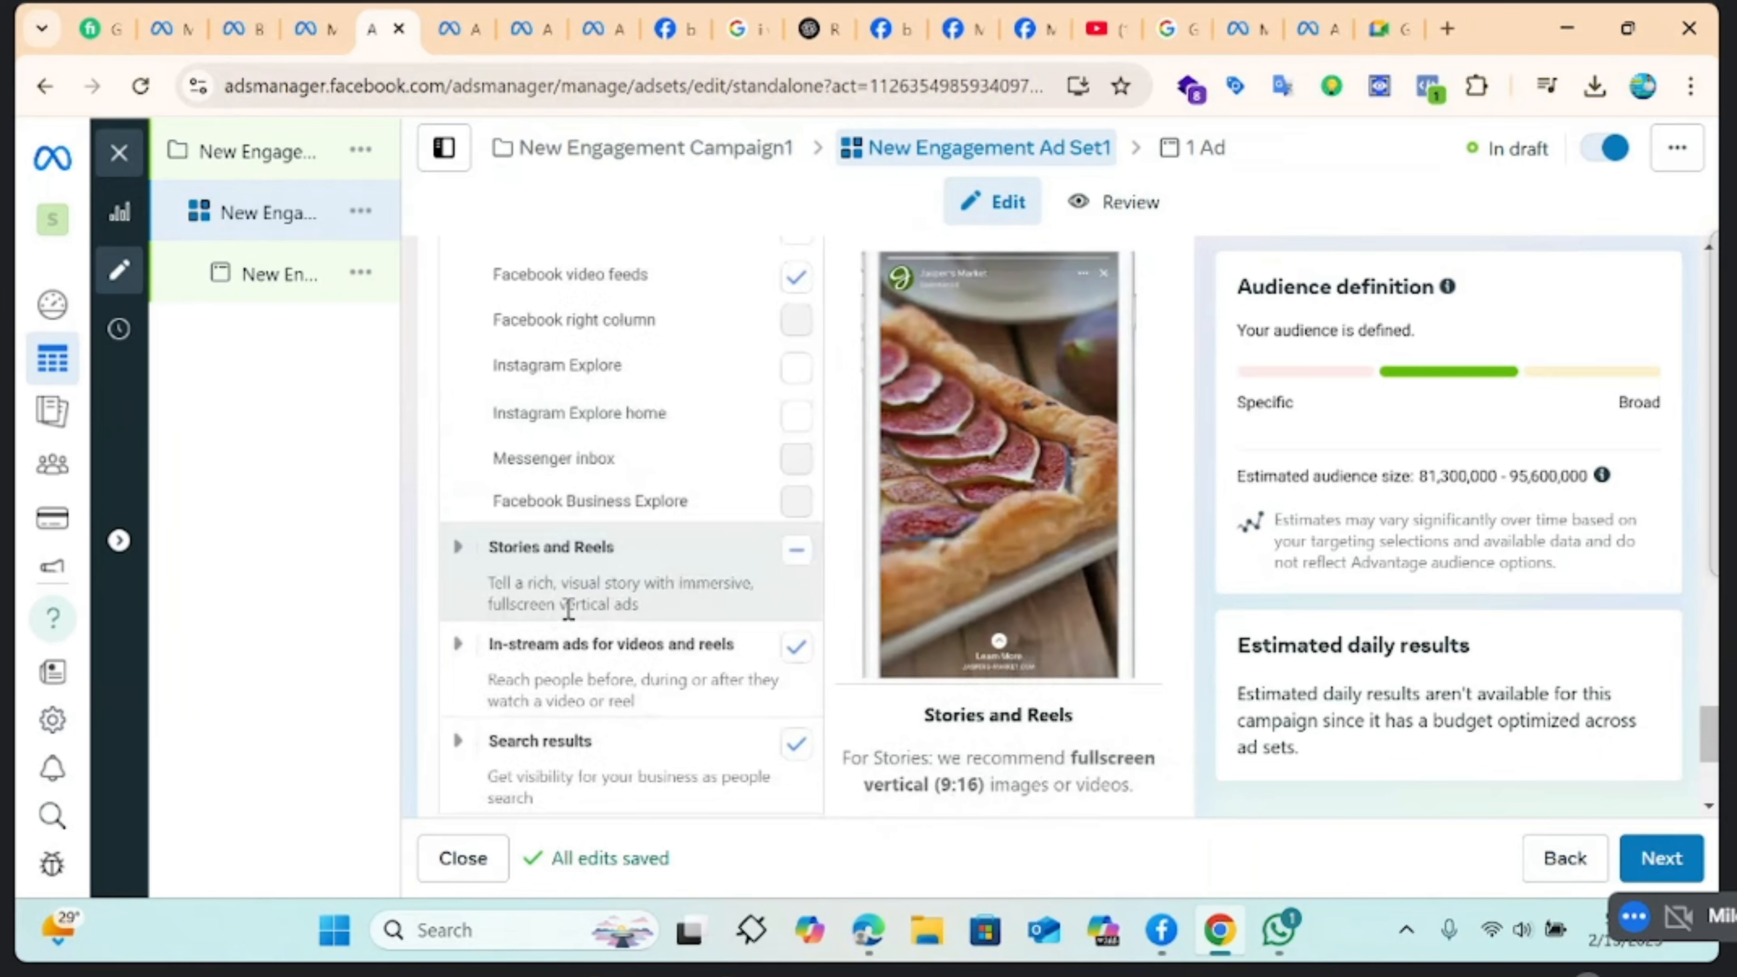
{"action": "scroll", "coordinate": [470, 575], "scroll_direction": "down", "scroll_amount": 2}
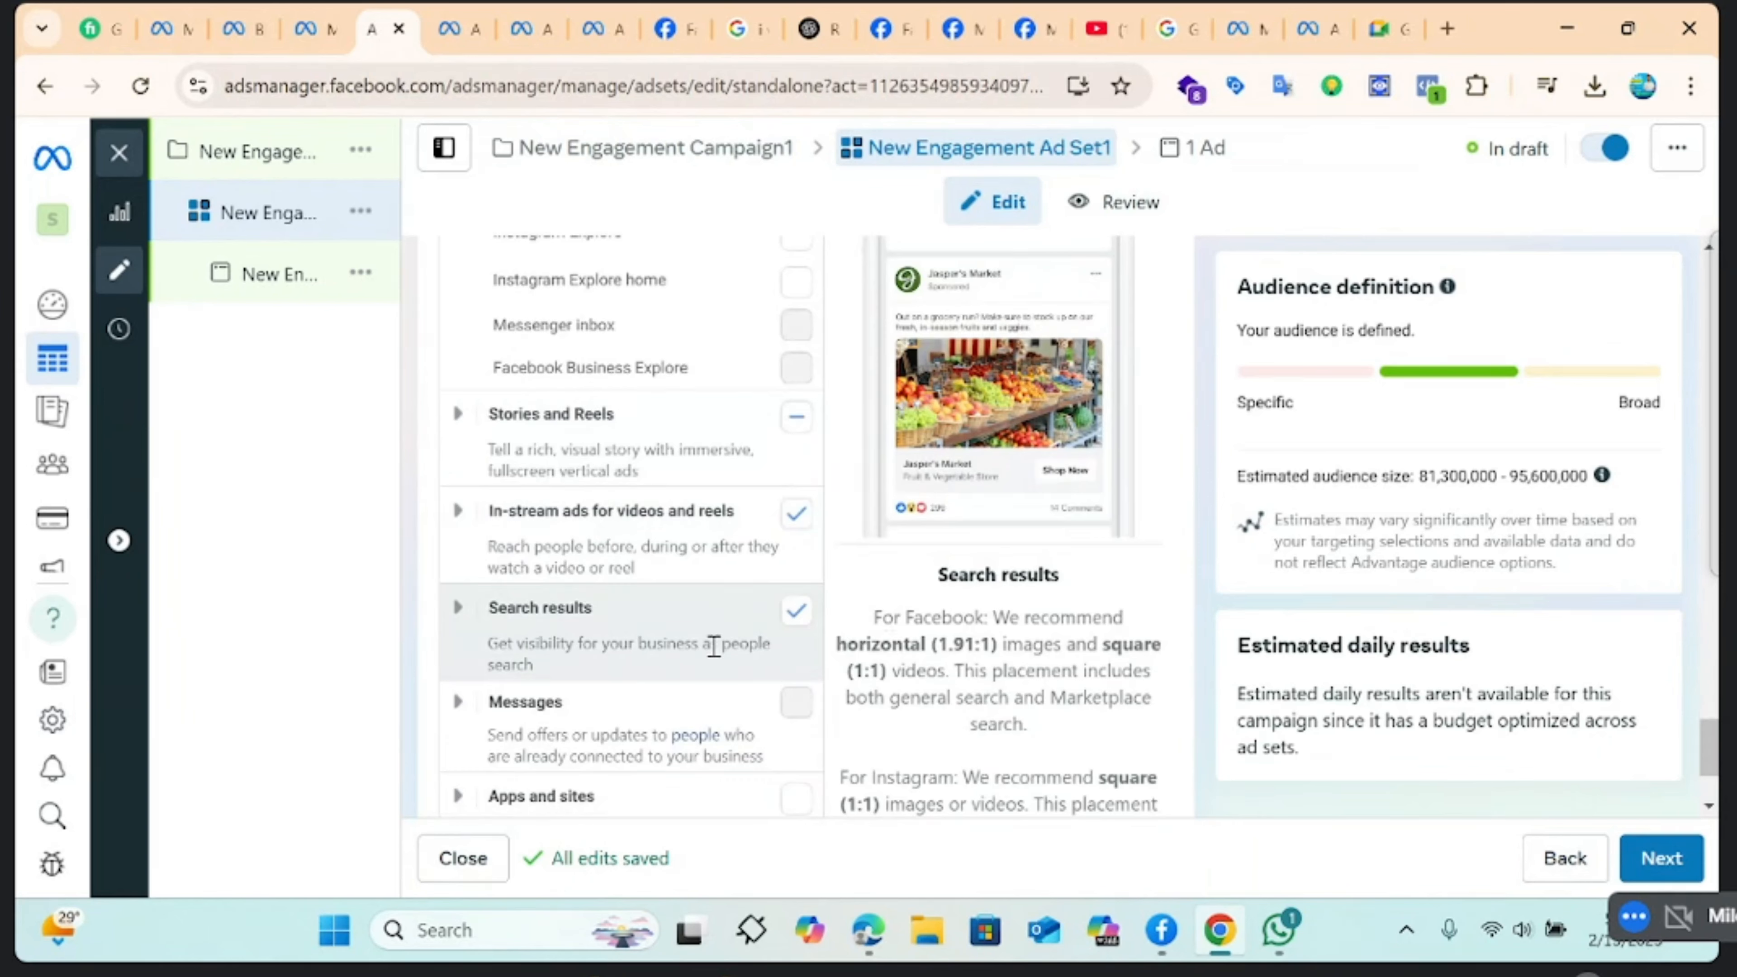
{"action": "left_click", "coordinate": [454, 615]}
{"action": "scroll", "coordinate": [684, 649], "scroll_direction": "down", "scroll_amount": 4}
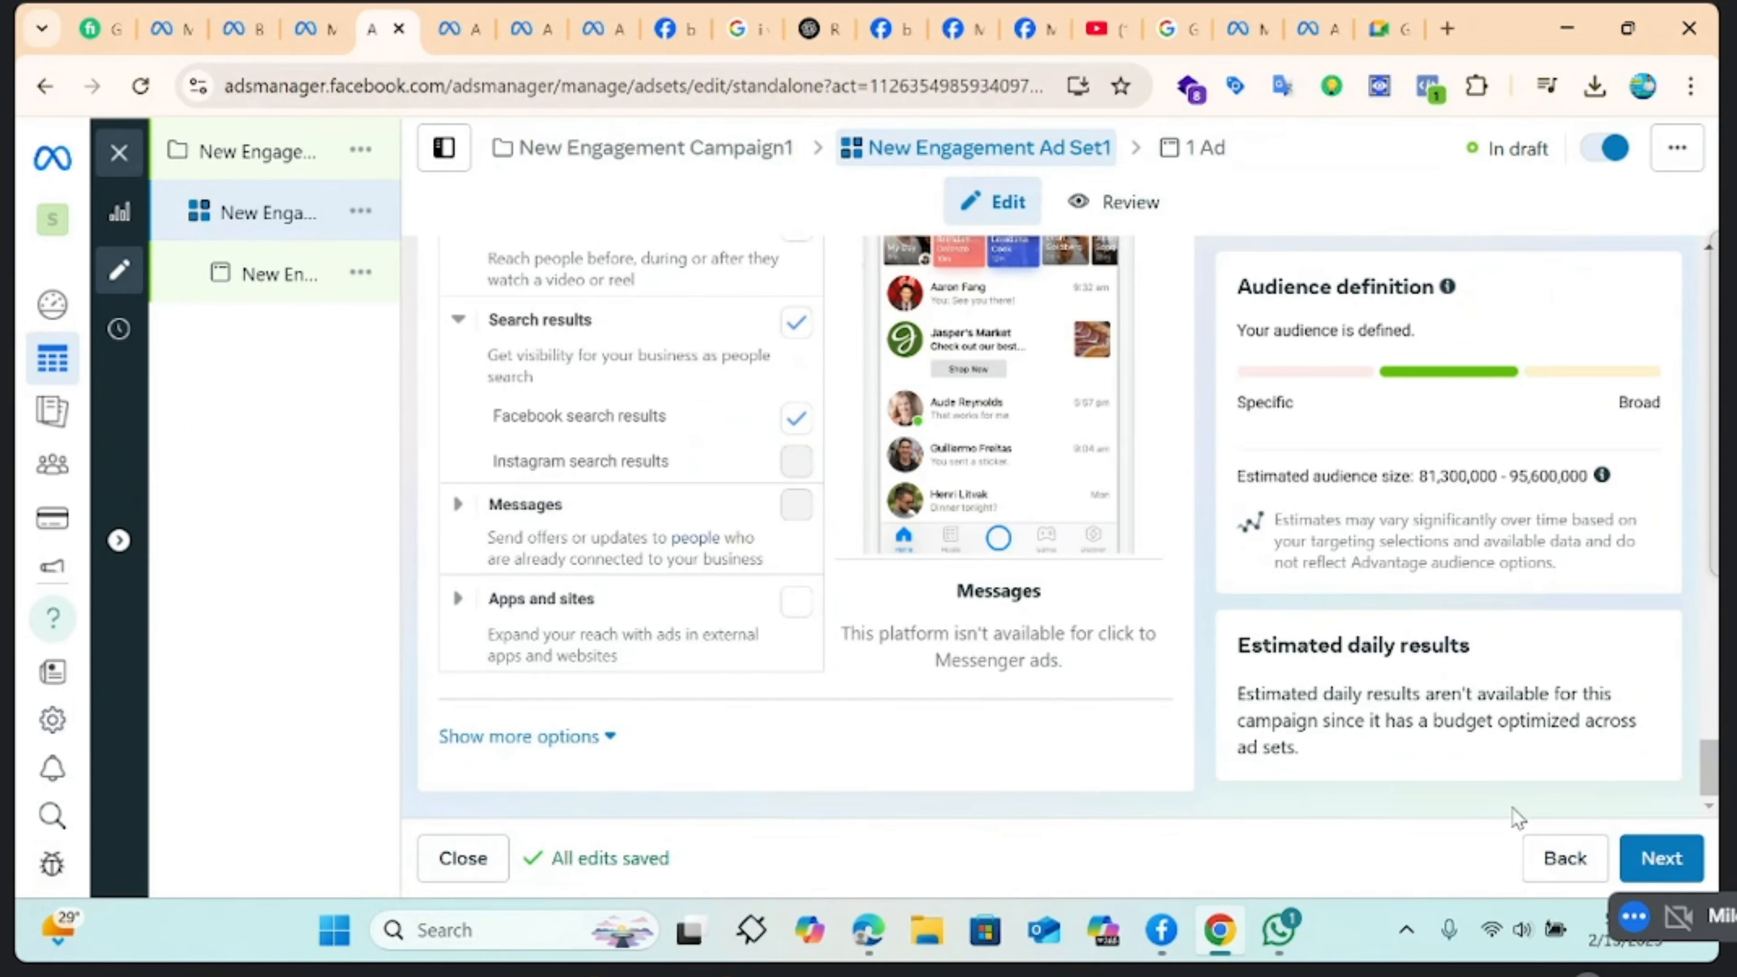
Continue to the ad level and rename the ad as New Engagement Ad1
{"action": "left_click", "coordinate": [1660, 858]}
{"action": "left_click", "coordinate": [659, 347]}
{"action": "type", "text": "1"}
{"action": "scroll", "coordinate": [786, 551], "scroll_direction": "down", "scroll_amount": 2}
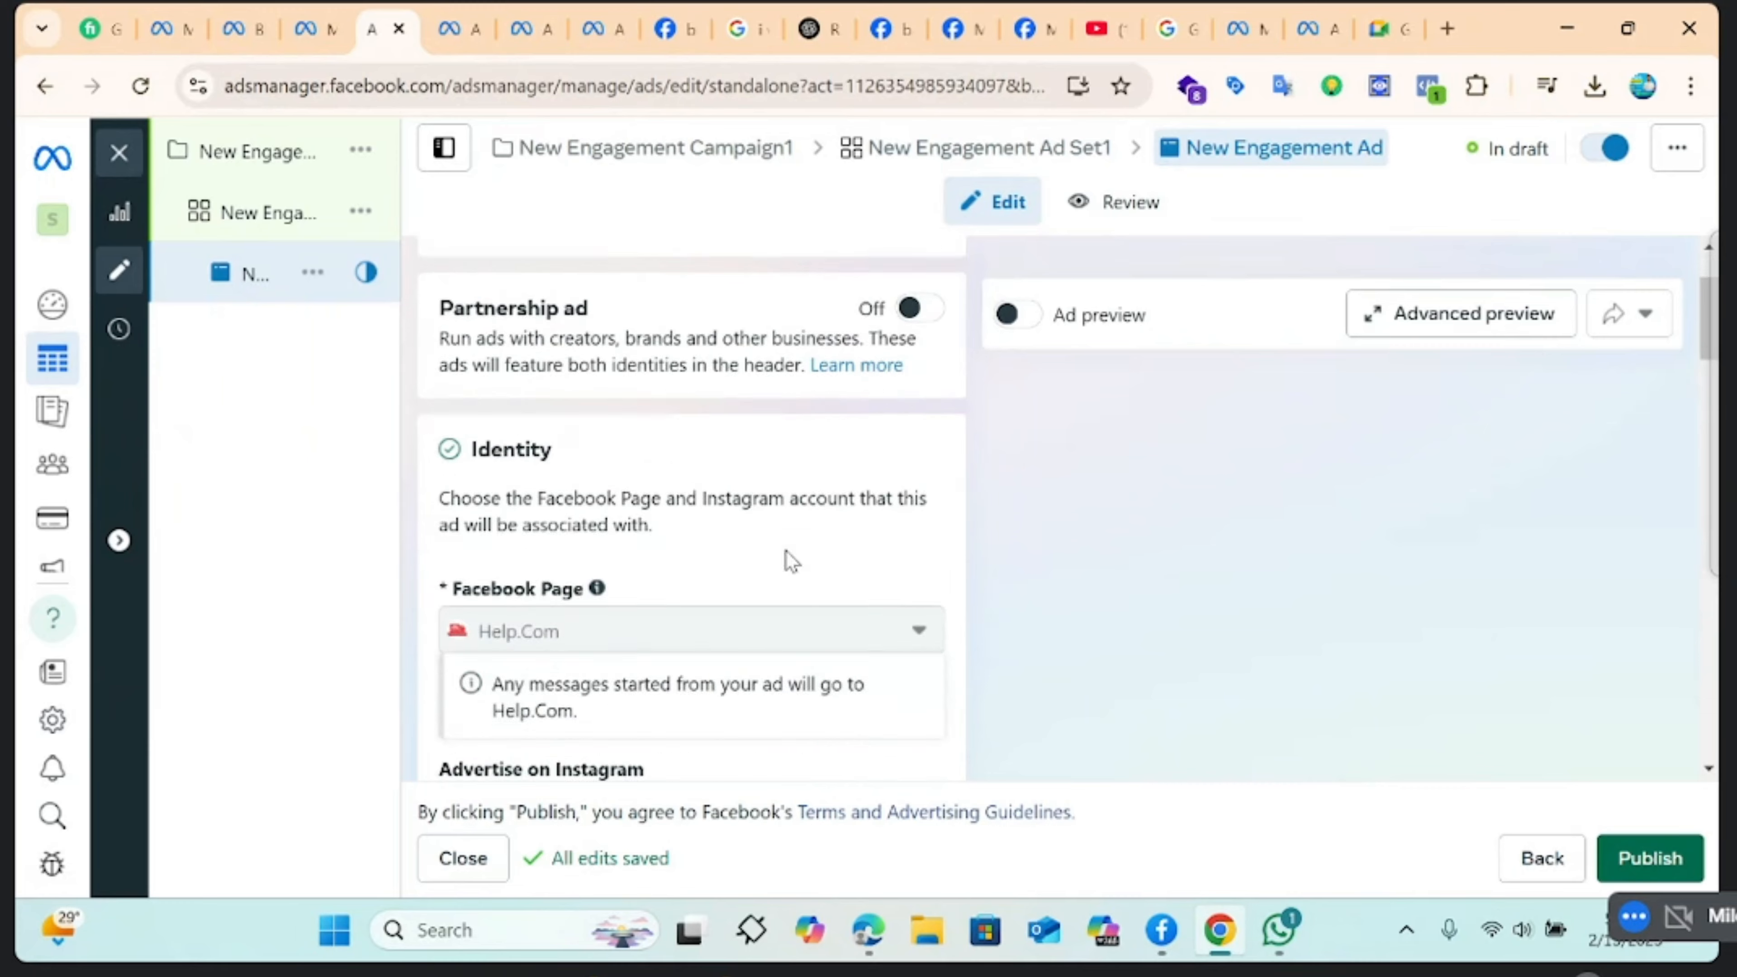
{"action": "scroll", "coordinate": [785, 551], "scroll_direction": "up", "scroll_amount": 2}
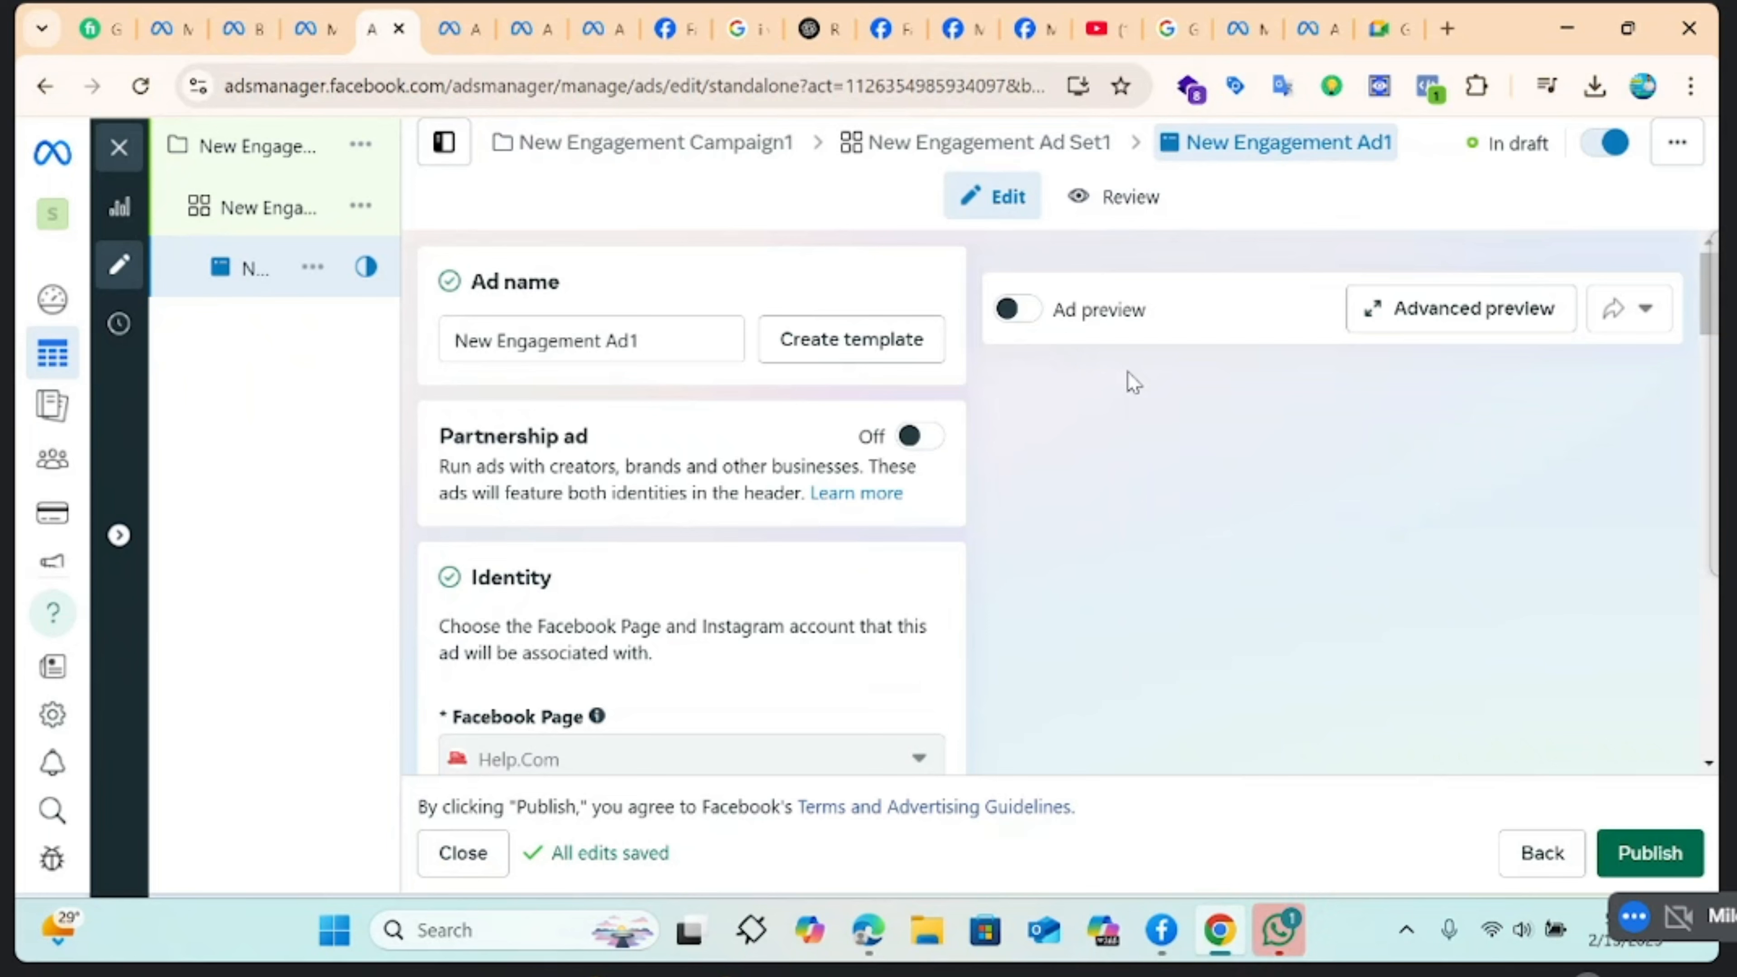
Turn on the ad preview and use the existing Facebook post "Moving can be smooth and stress-free with Us!" as the ad creative
{"action": "left_click", "coordinate": [1018, 309]}
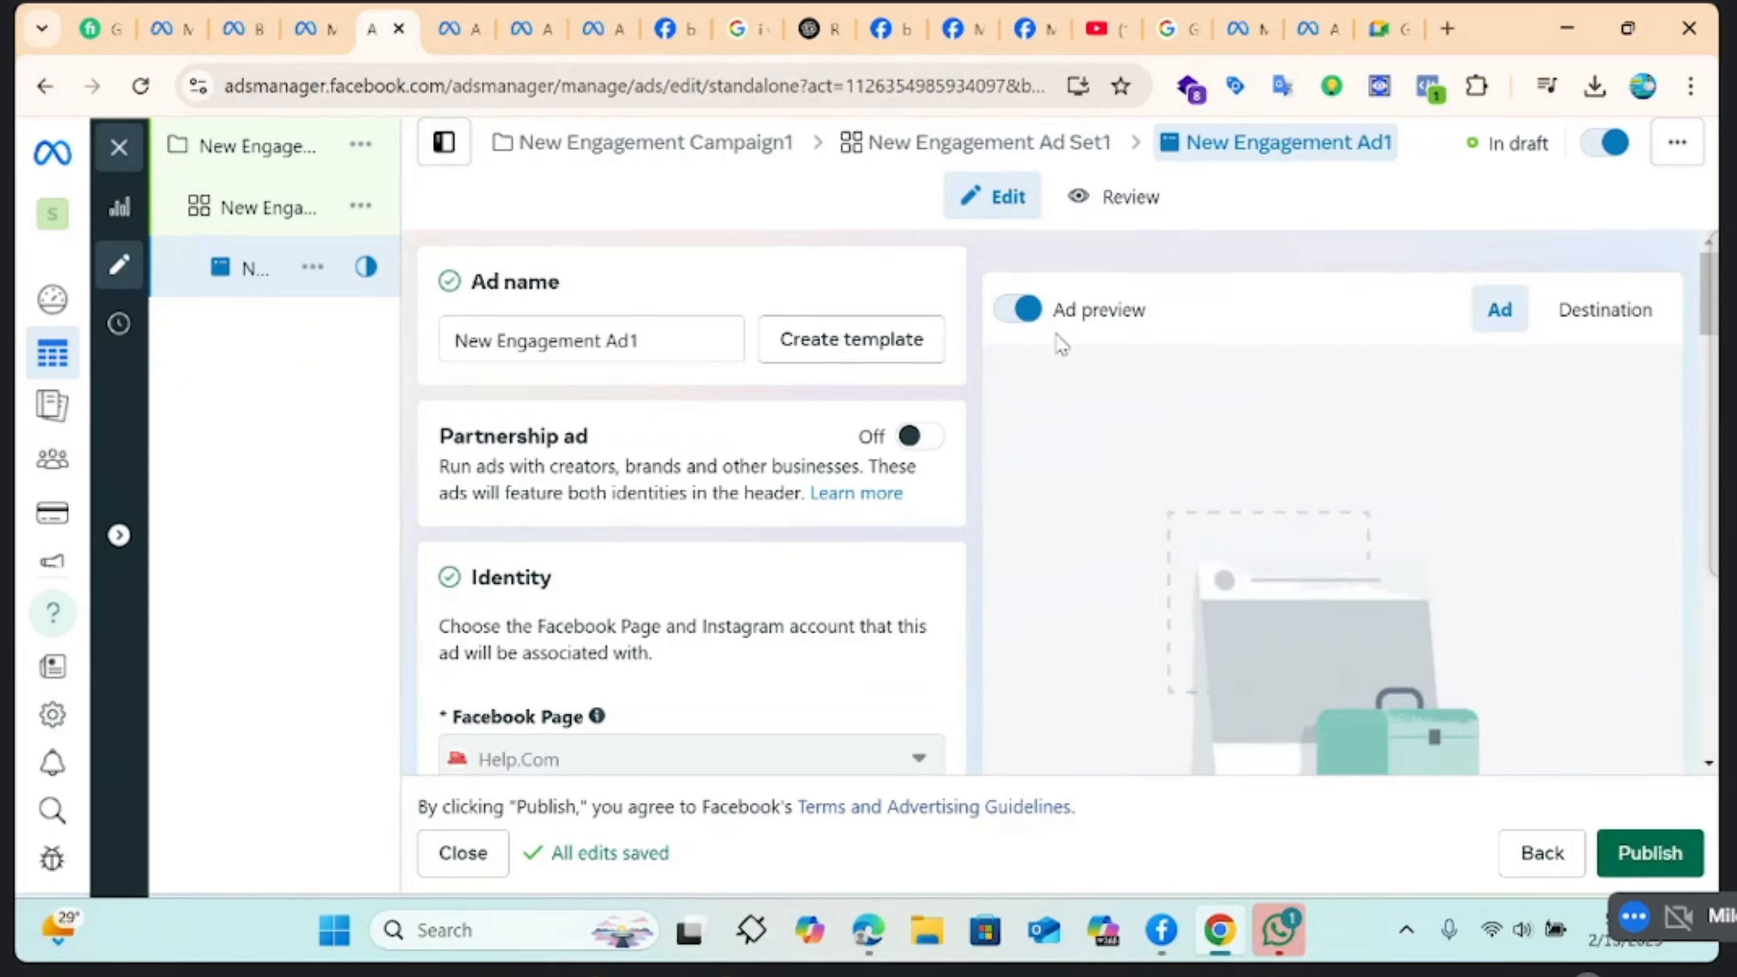
{"action": "scroll", "coordinate": [881, 526], "scroll_direction": "down", "scroll_amount": 2}
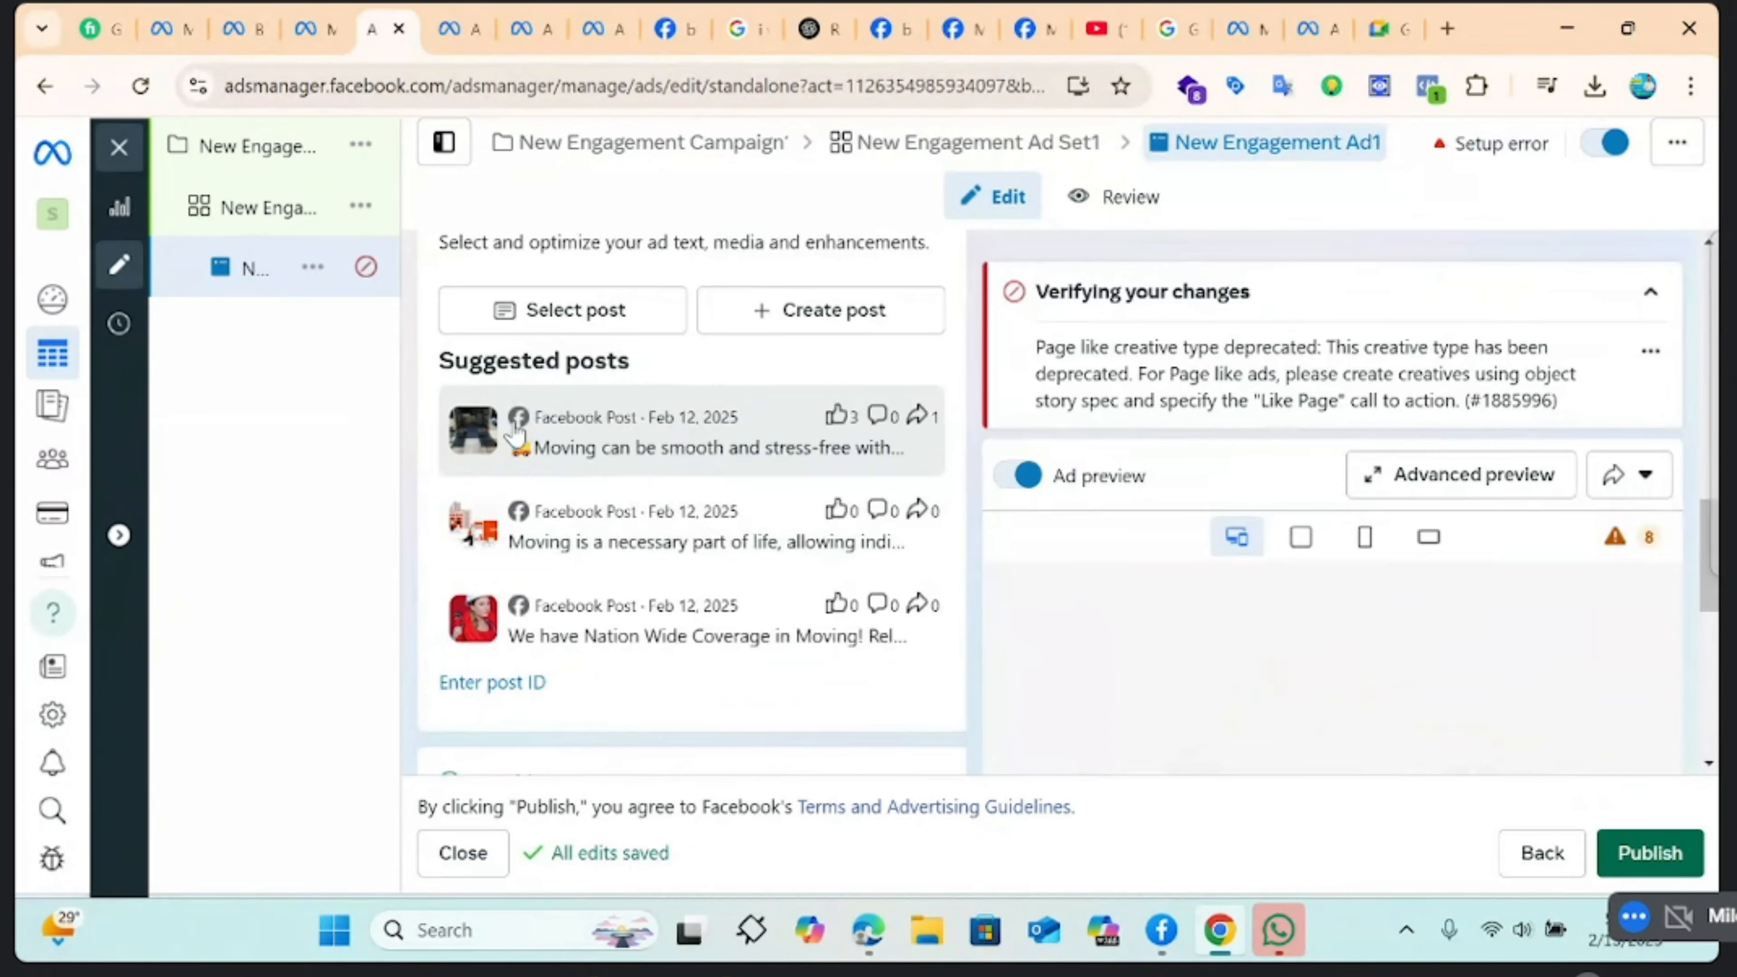
{"action": "left_click", "coordinate": [582, 321]}
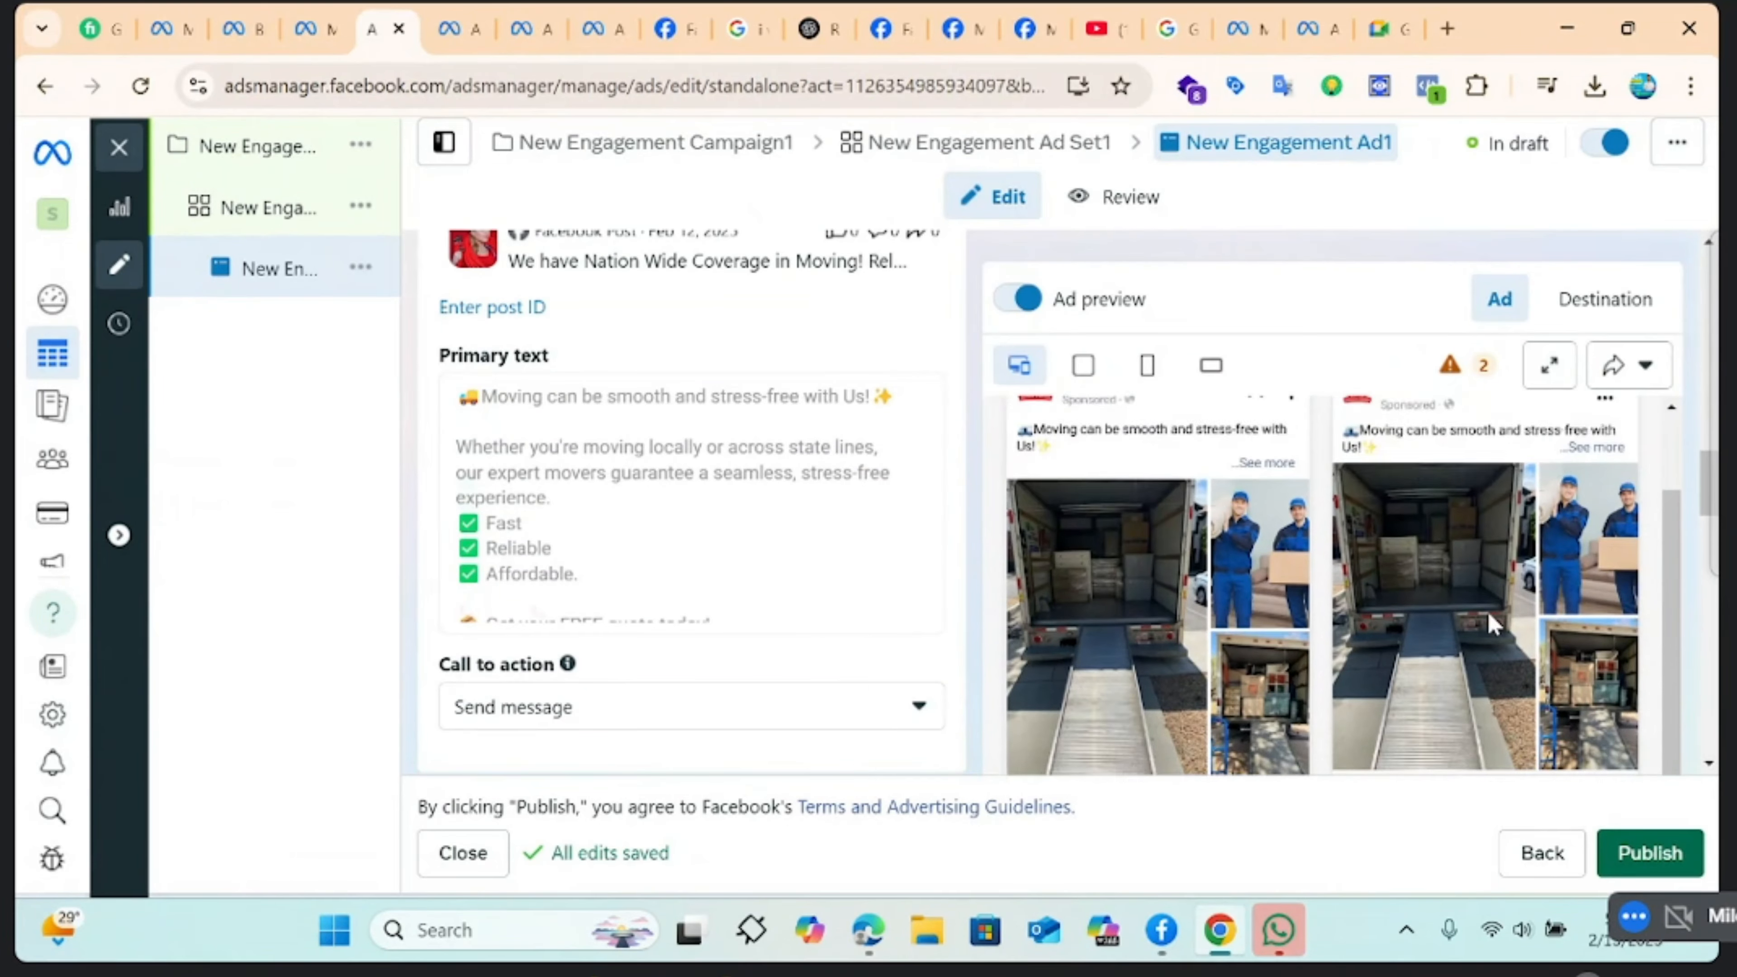
Check the lower part of the ad preview and the available call-to-action options, keeping Send message selected
{"action": "scroll", "coordinate": [1491, 620], "scroll_direction": "down", "scroll_amount": 2}
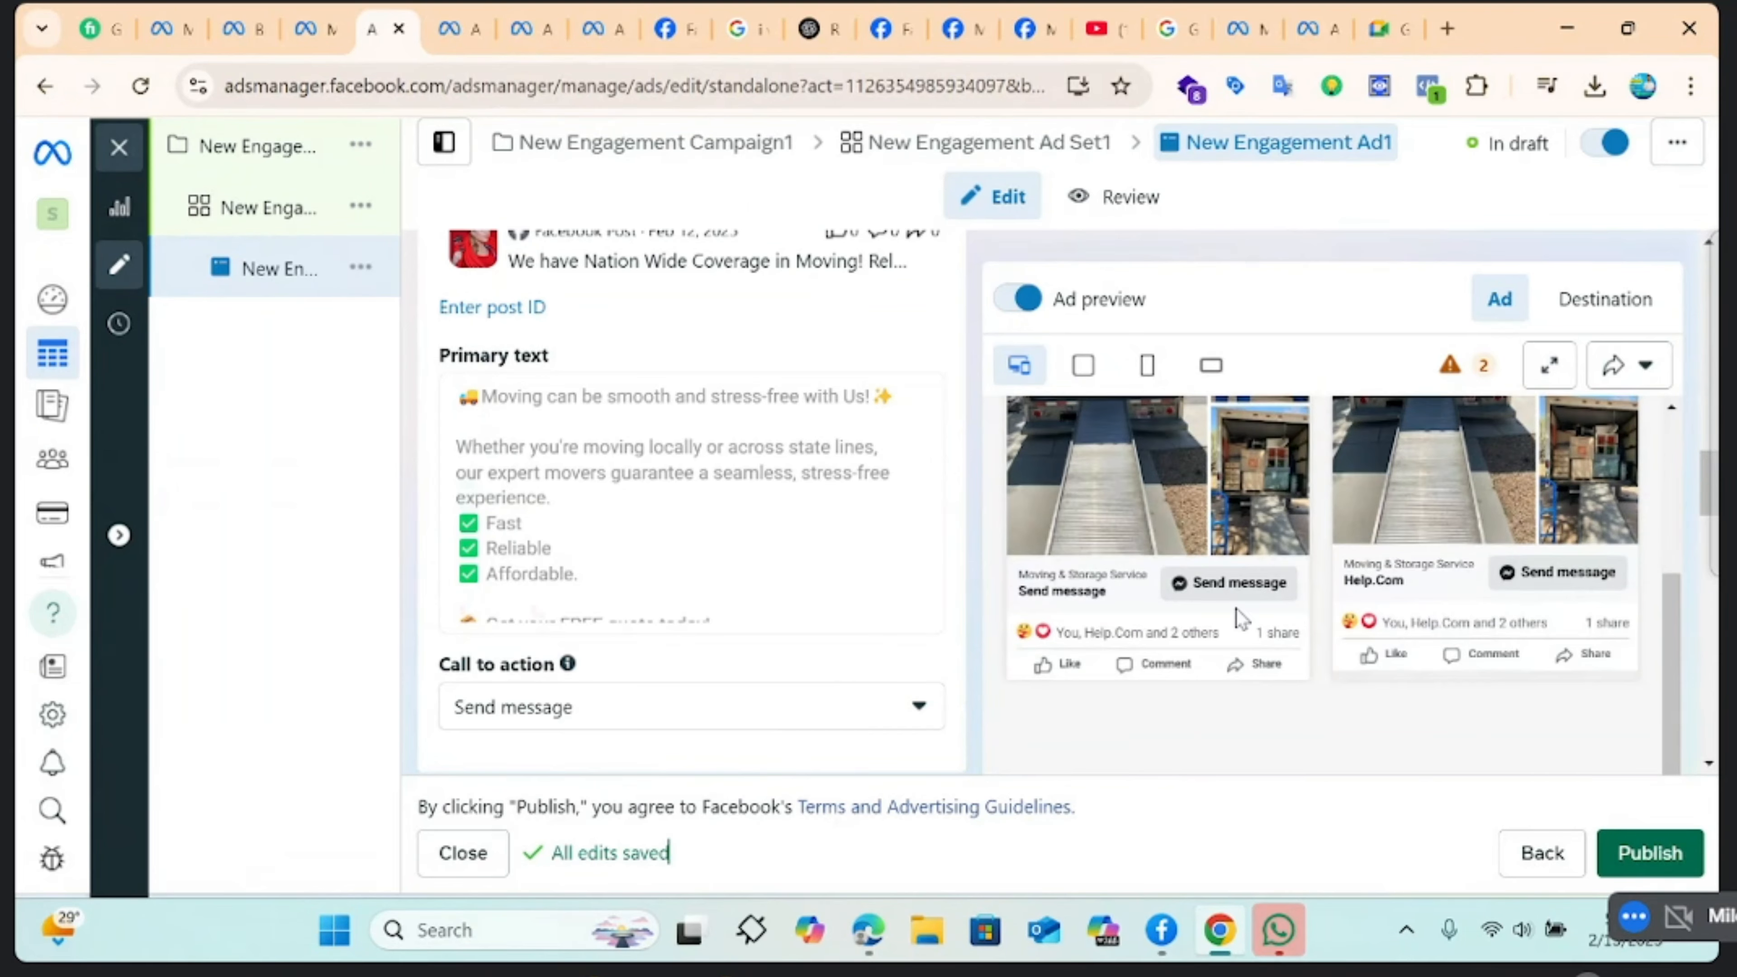
{"action": "scroll", "coordinate": [886, 595], "scroll_direction": "down", "scroll_amount": 2}
{"action": "left_click", "coordinate": [821, 582]}
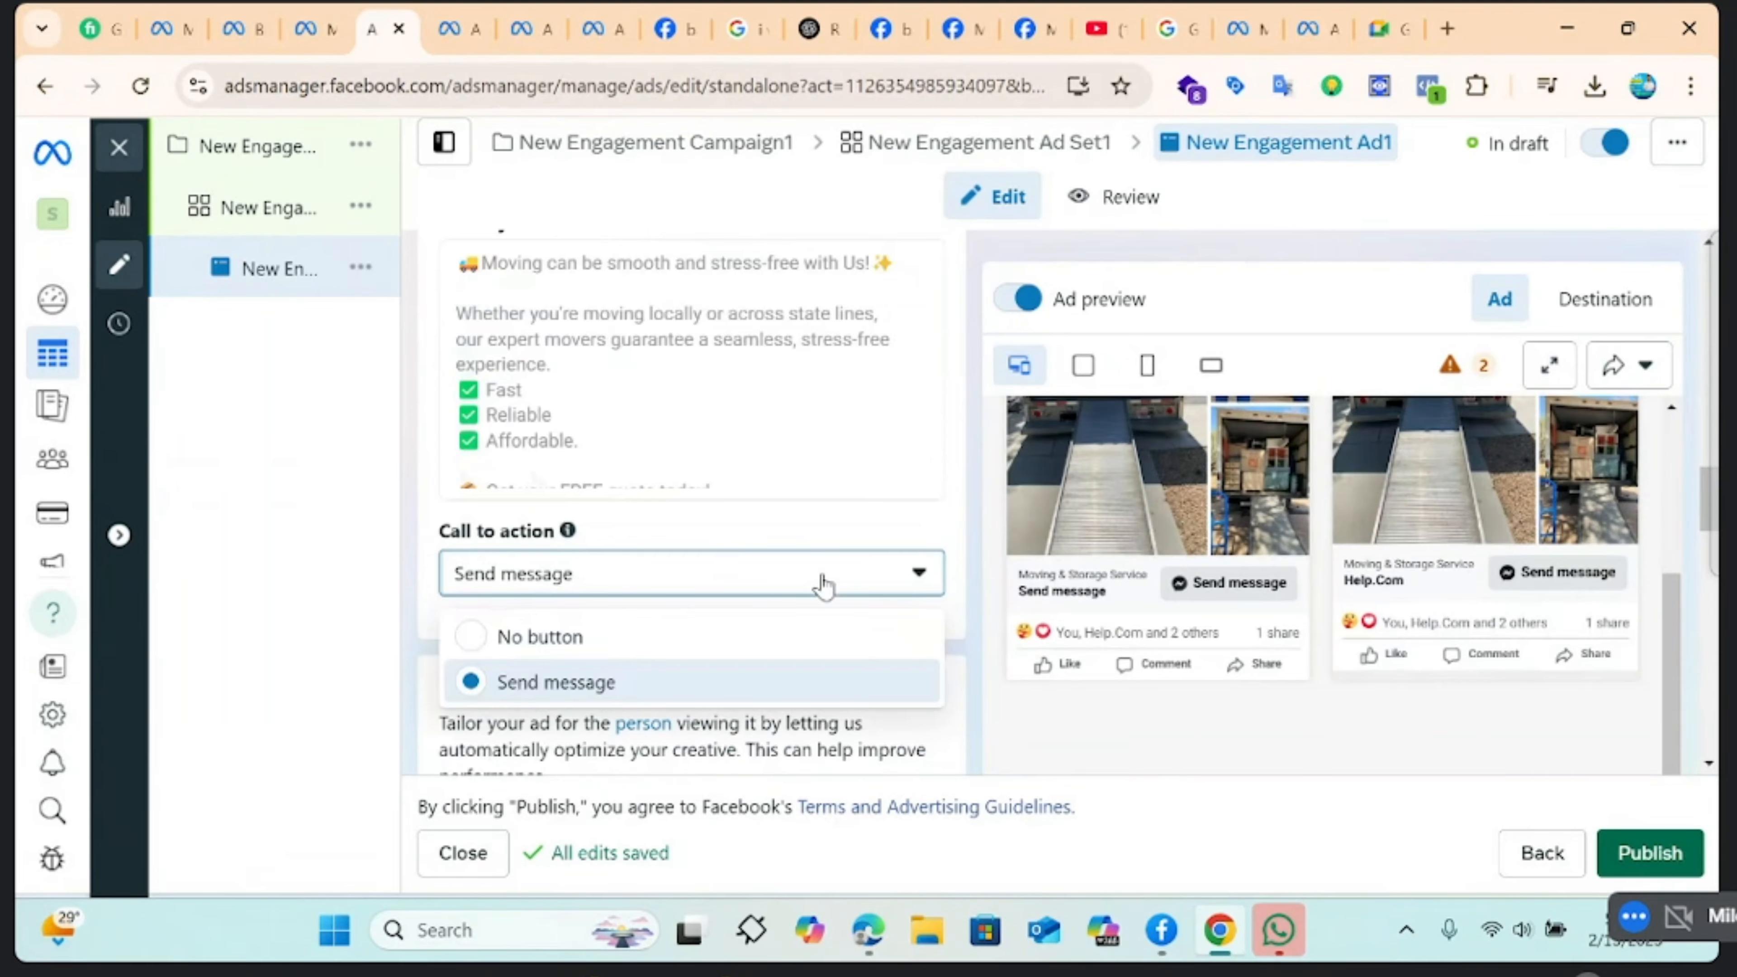
{"action": "left_click", "coordinate": [823, 581]}
Start a new conversation template for the ad's destination and review its greeting, automated response and customer questions
{"action": "scroll", "coordinate": [824, 585], "scroll_direction": "down", "scroll_amount": 8}
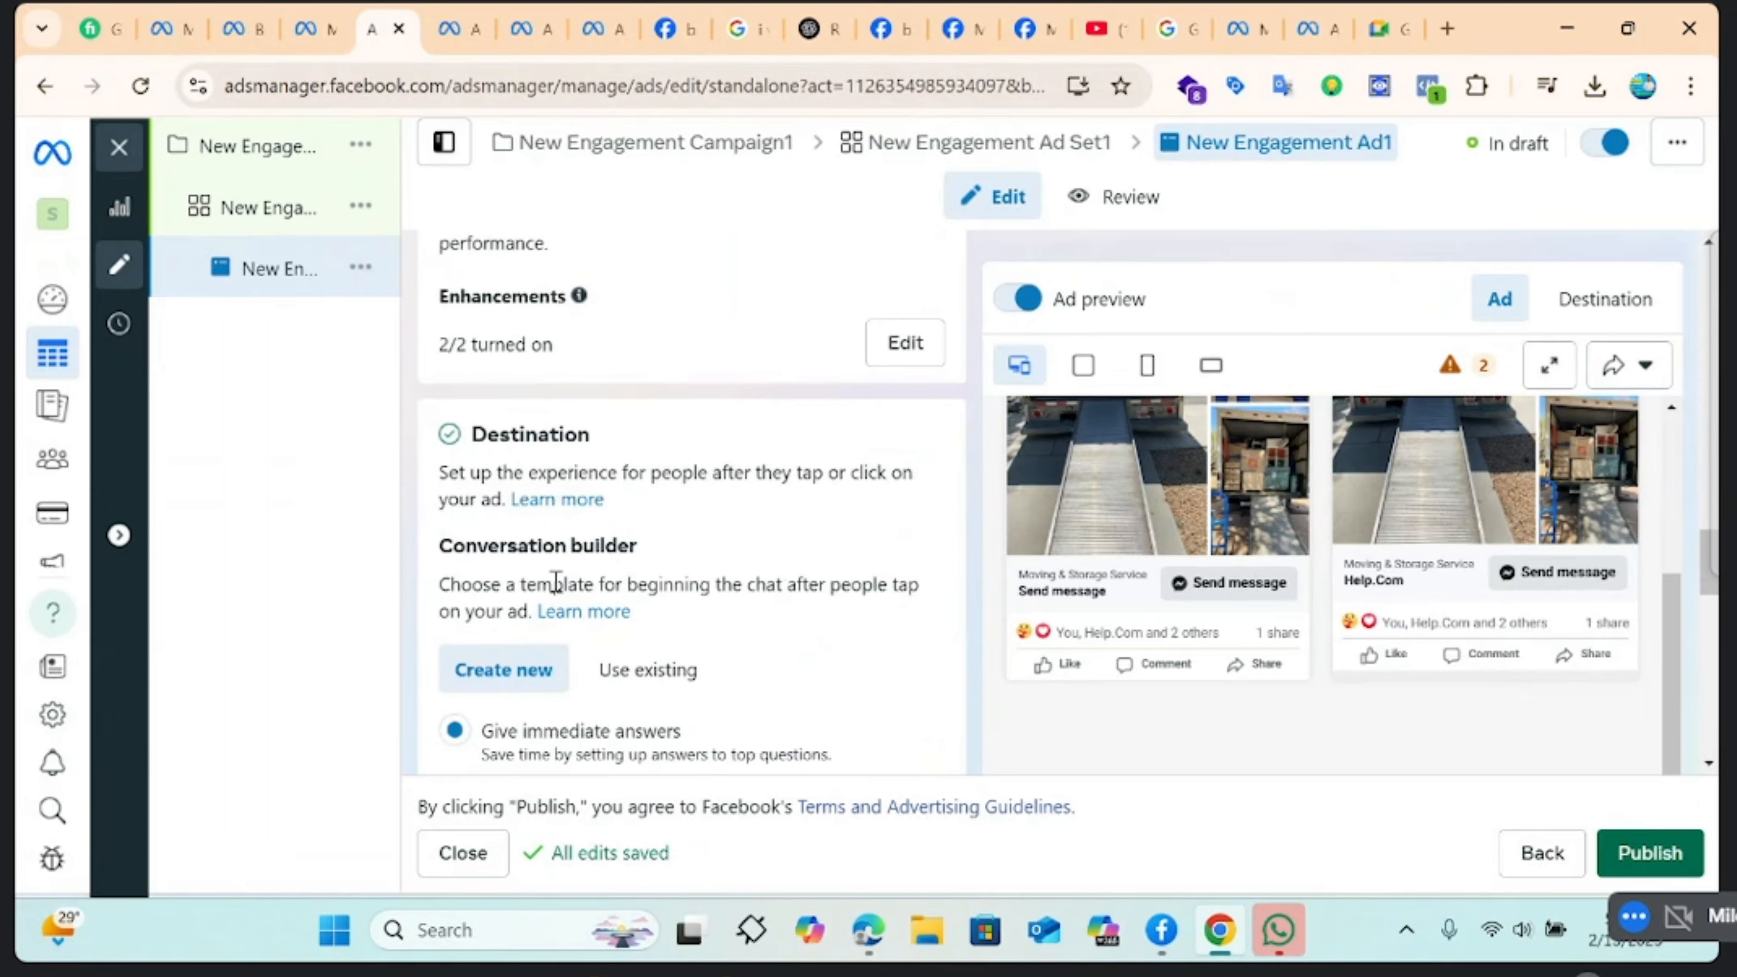
{"action": "left_click", "coordinate": [504, 669]}
{"action": "scroll", "coordinate": [414, 621], "scroll_direction": "down", "scroll_amount": 4}
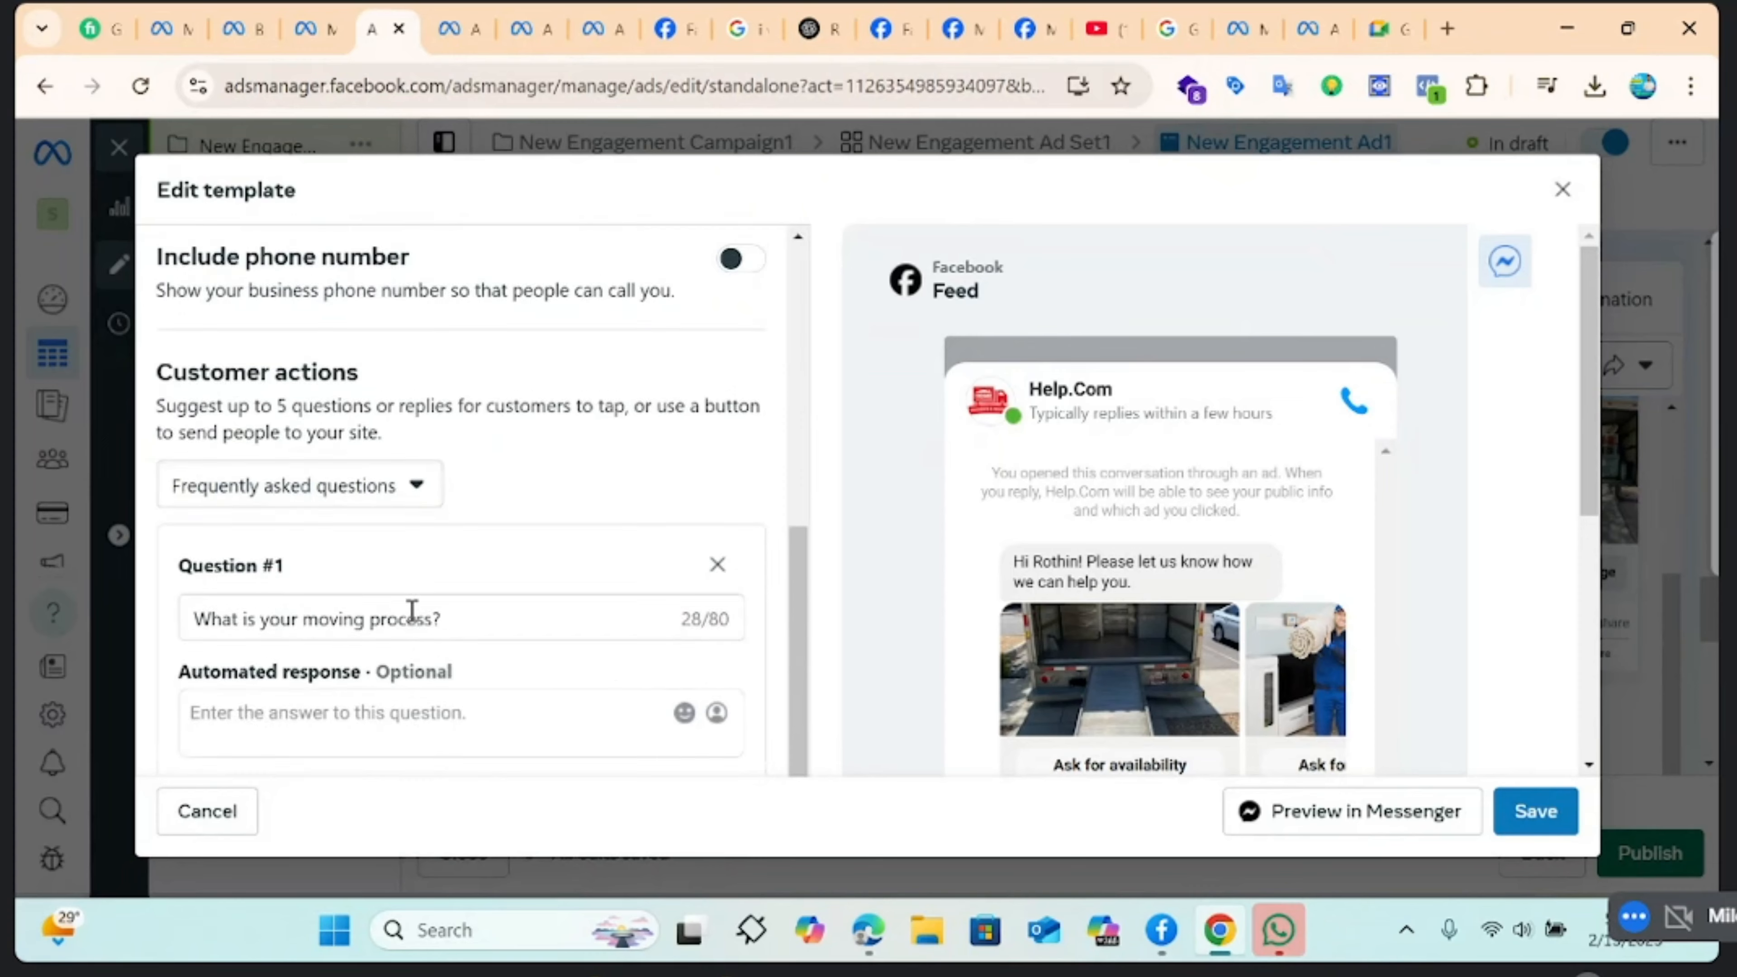
{"action": "scroll", "coordinate": [414, 612], "scroll_direction": "up", "scroll_amount": 5}
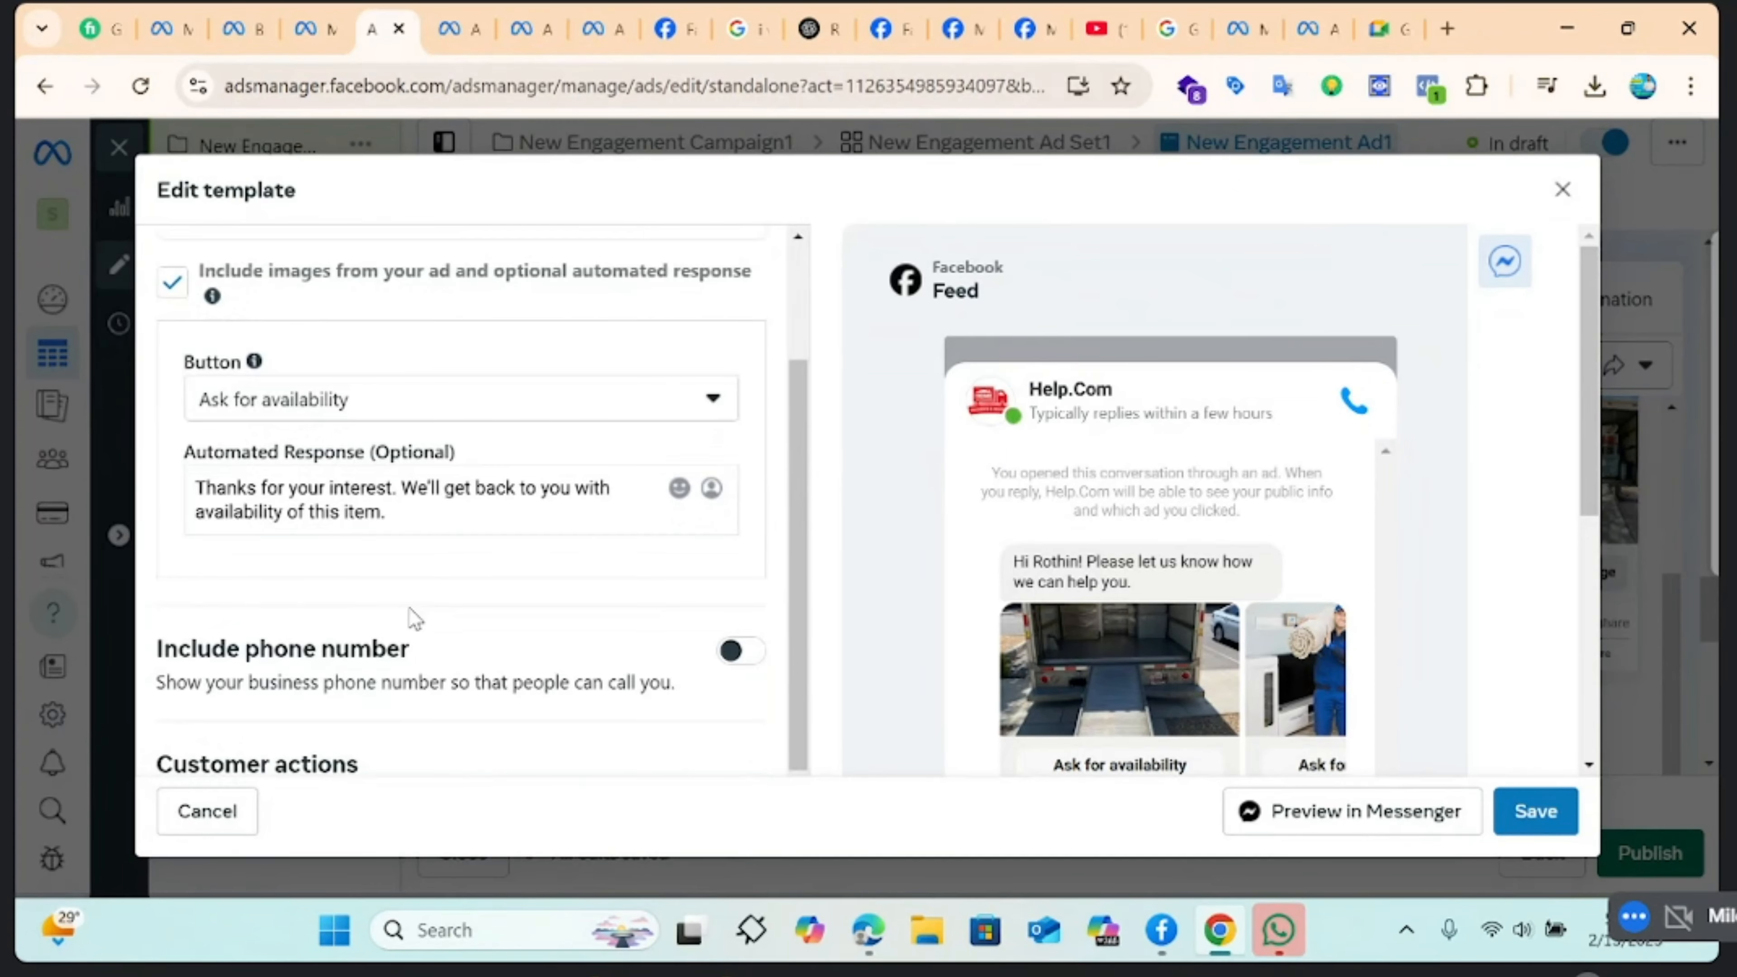
{"action": "scroll", "coordinate": [414, 619], "scroll_direction": "down", "scroll_amount": 6}
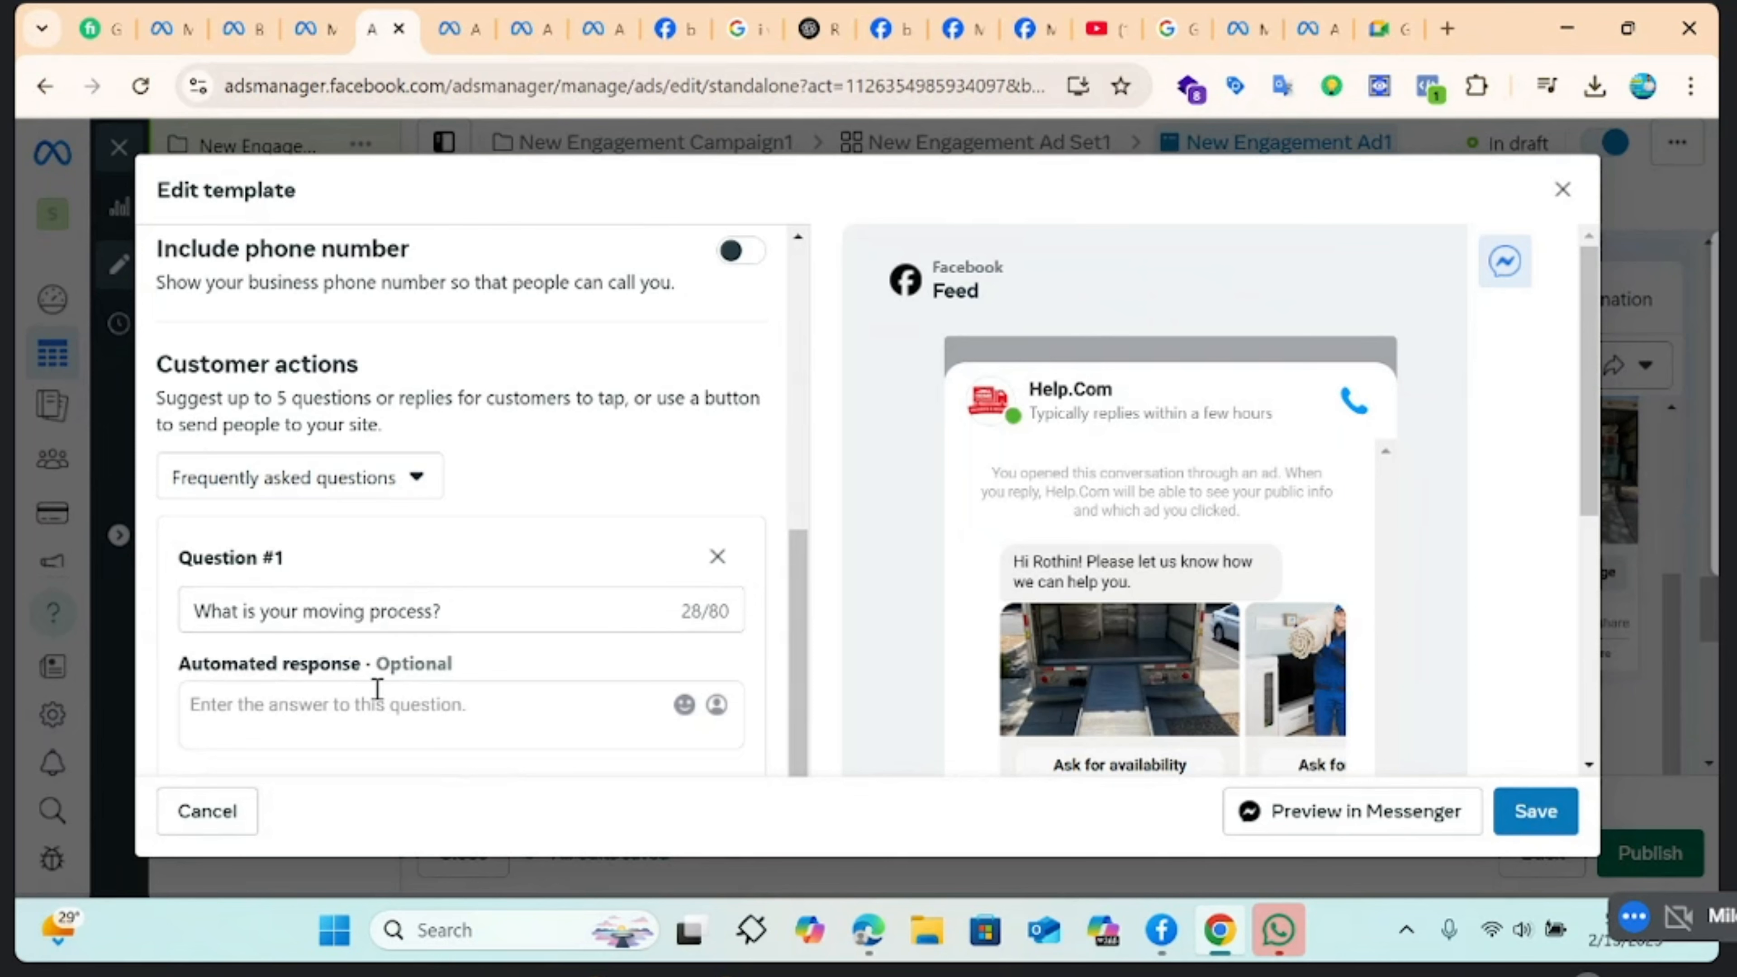
{"action": "left_click", "coordinate": [334, 705]}
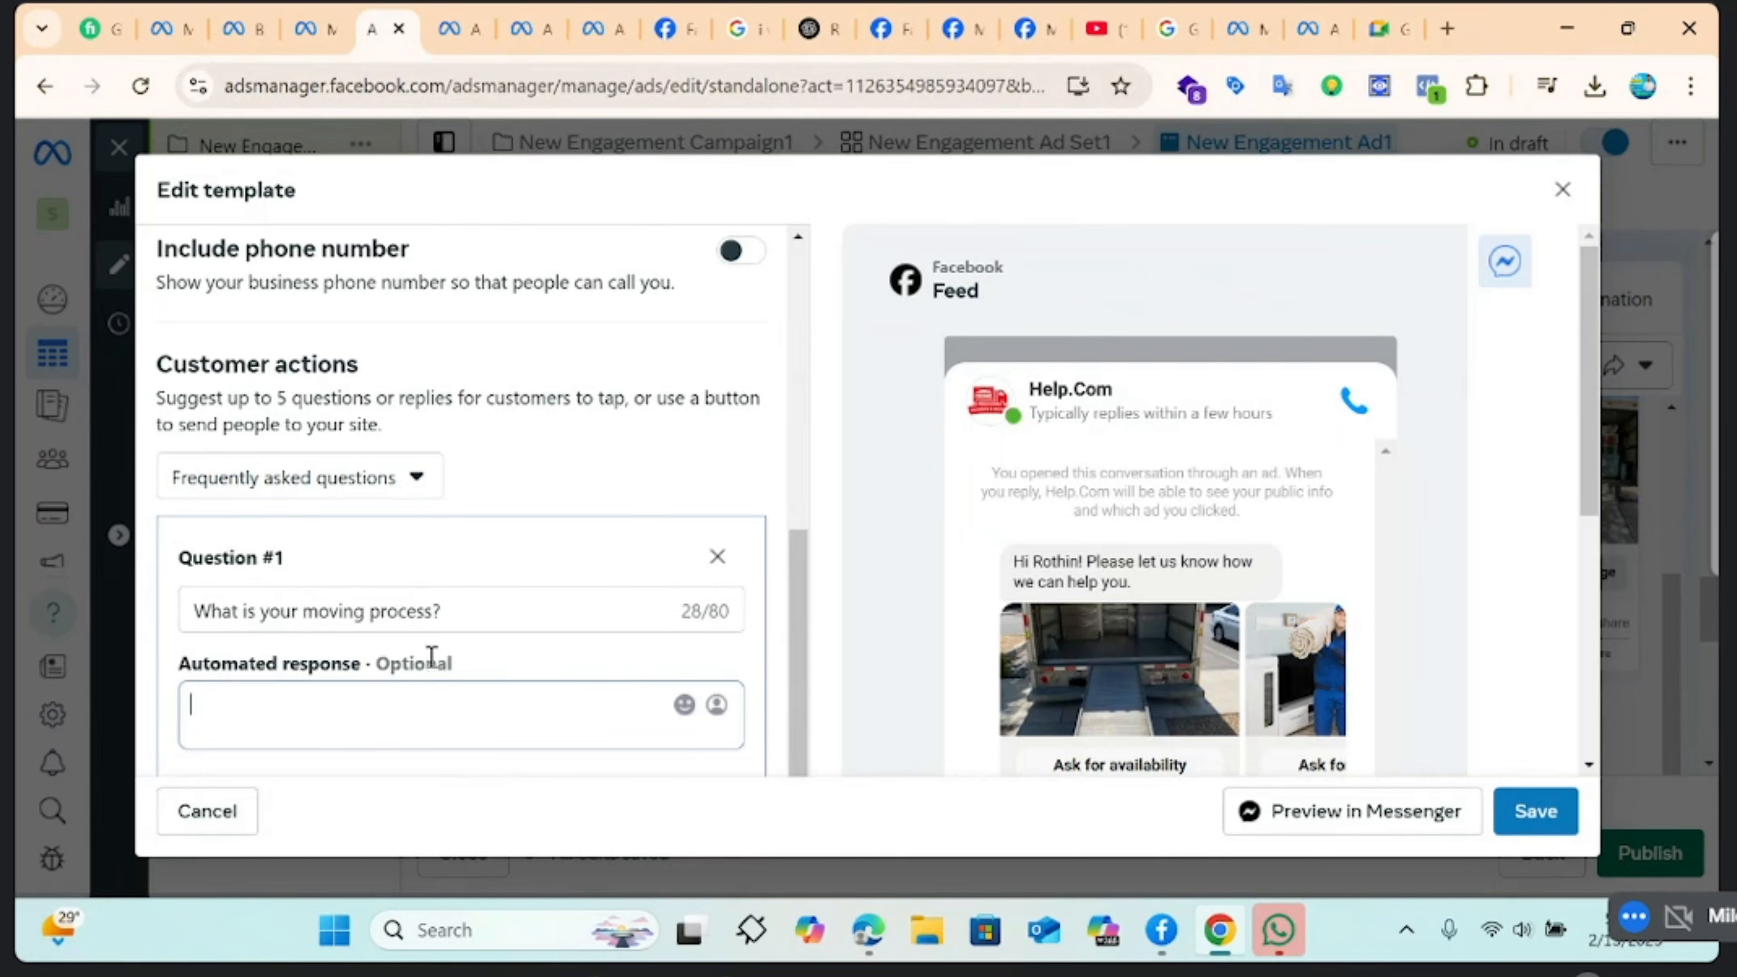
{"action": "scroll", "coordinate": [547, 581], "scroll_direction": "up", "scroll_amount": 9}
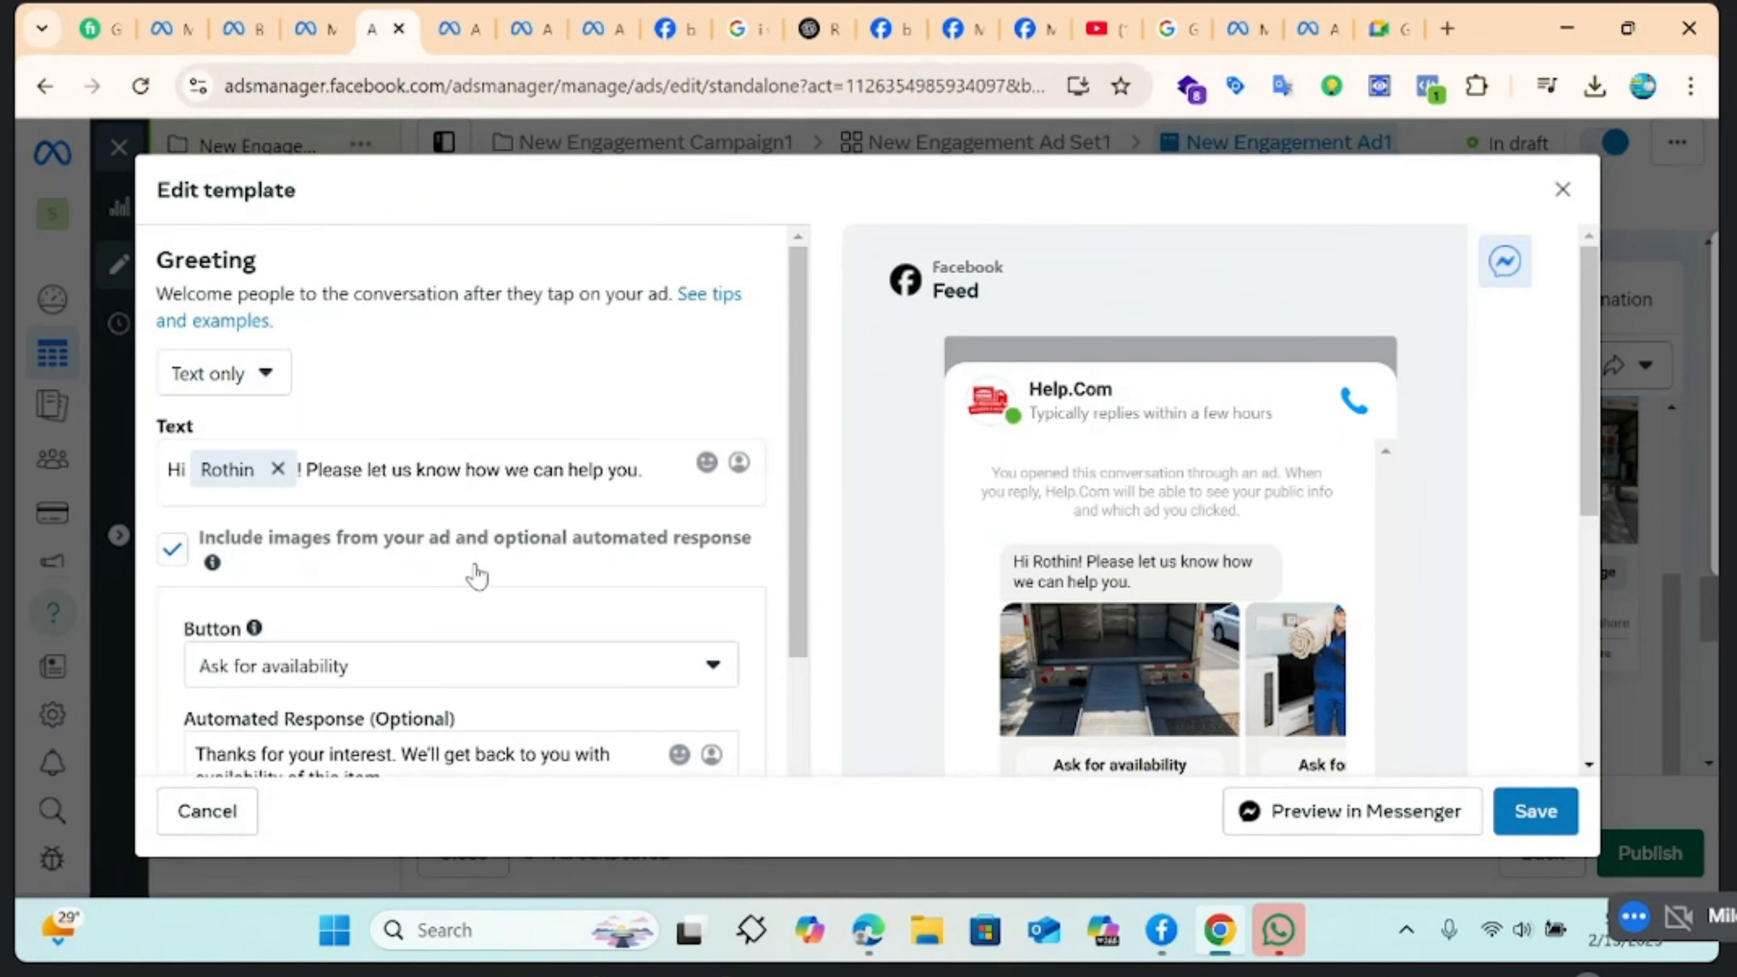
{"action": "scroll", "coordinate": [480, 612], "scroll_direction": "down", "scroll_amount": 2}
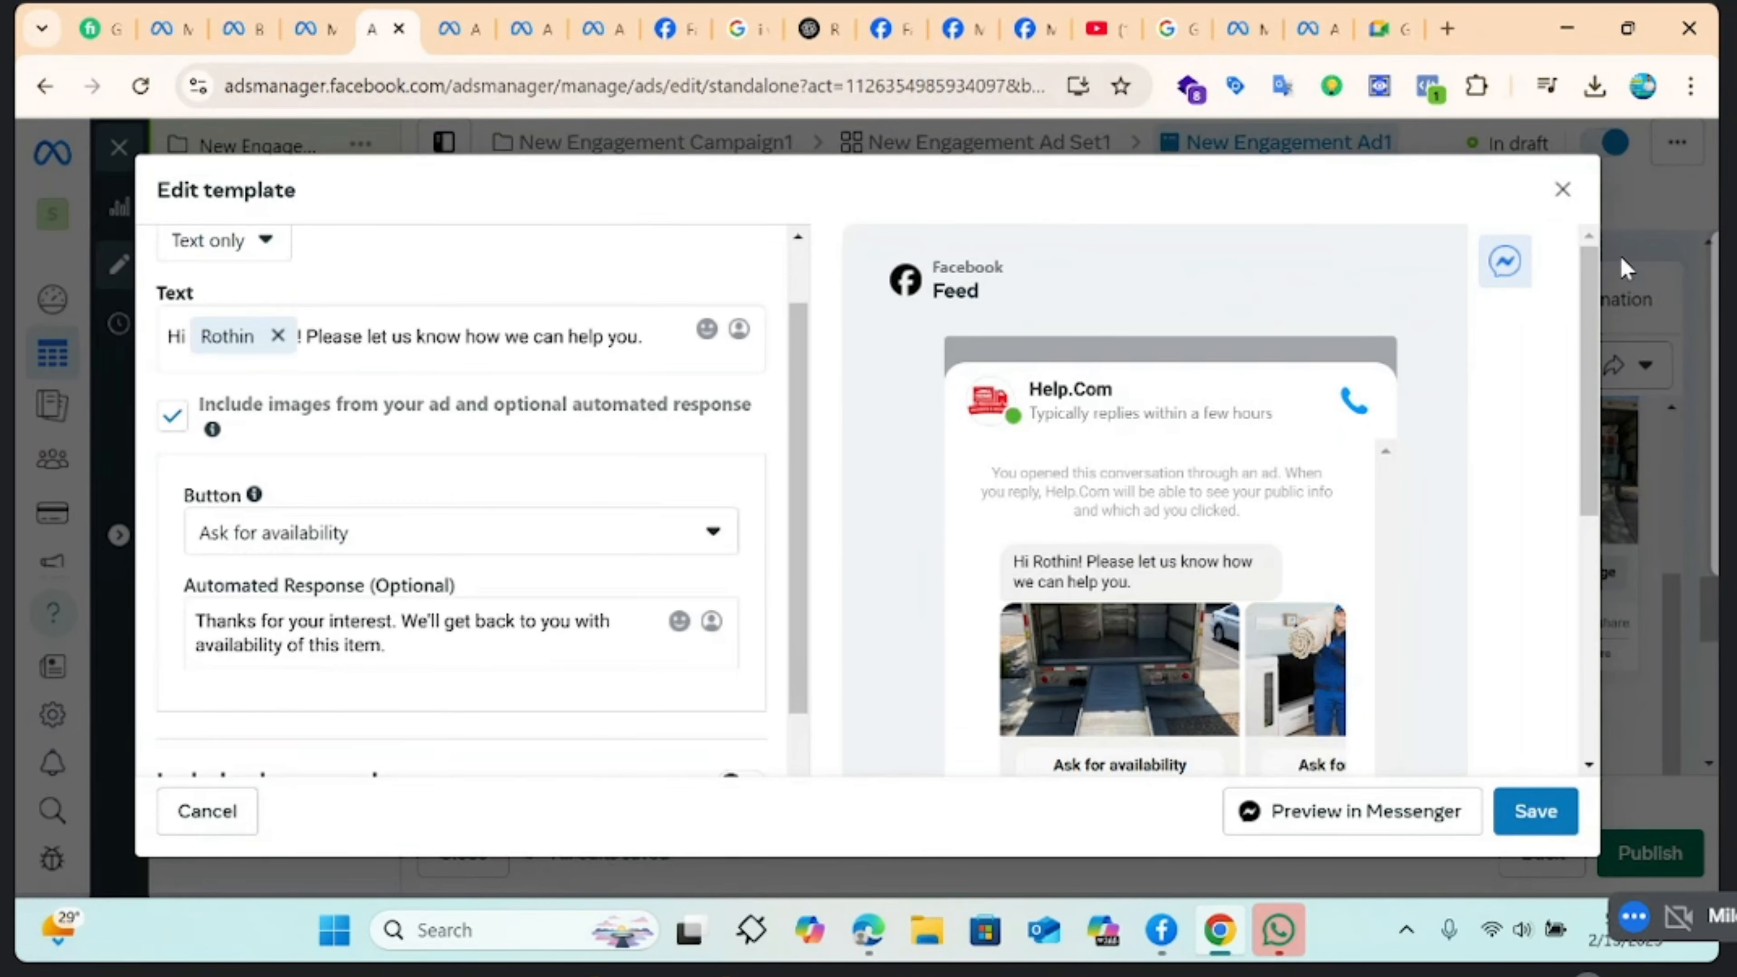
Switch to the Help.Com Facebook page and look through its About section for the business contact details
{"action": "left_click", "coordinate": [1560, 198]}
{"action": "left_click", "coordinate": [1097, 472]}
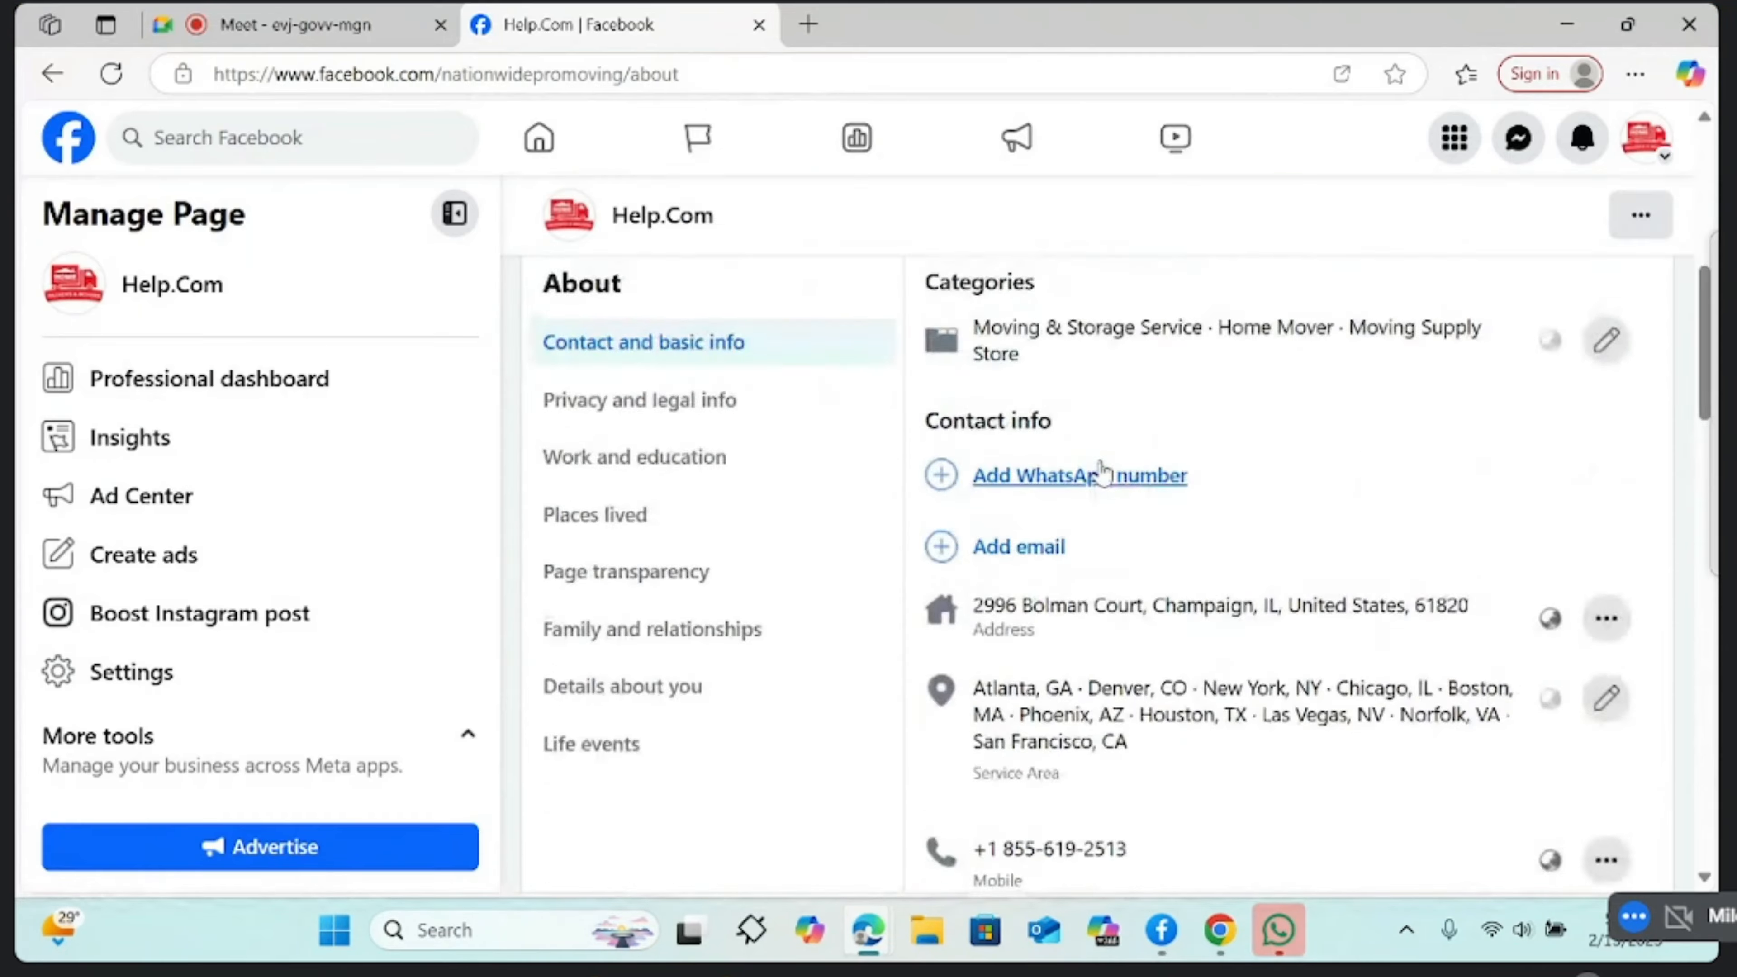
{"action": "scroll", "coordinate": [1098, 472], "scroll_direction": "up", "scroll_amount": 5}
{"action": "scroll", "coordinate": [1099, 472], "scroll_direction": "down", "scroll_amount": 10}
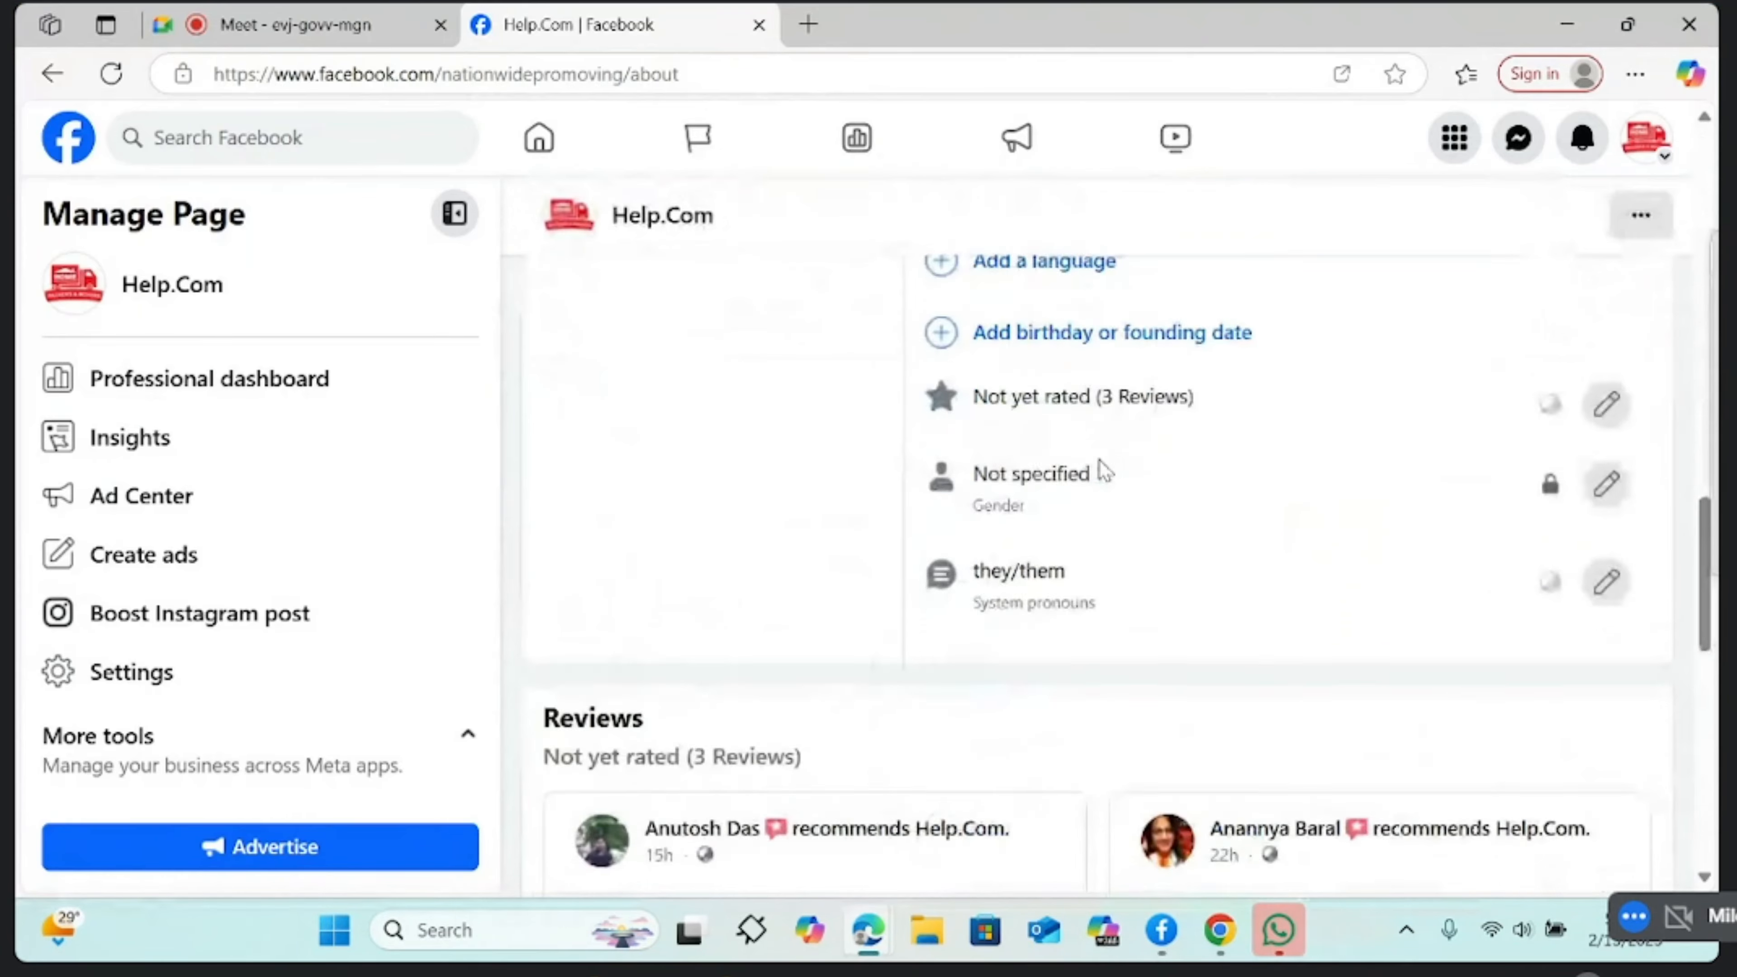
{"action": "scroll", "coordinate": [1101, 469], "scroll_direction": "down", "scroll_amount": 5}
{"action": "scroll", "coordinate": [1101, 466], "scroll_direction": "up", "scroll_amount": 10}
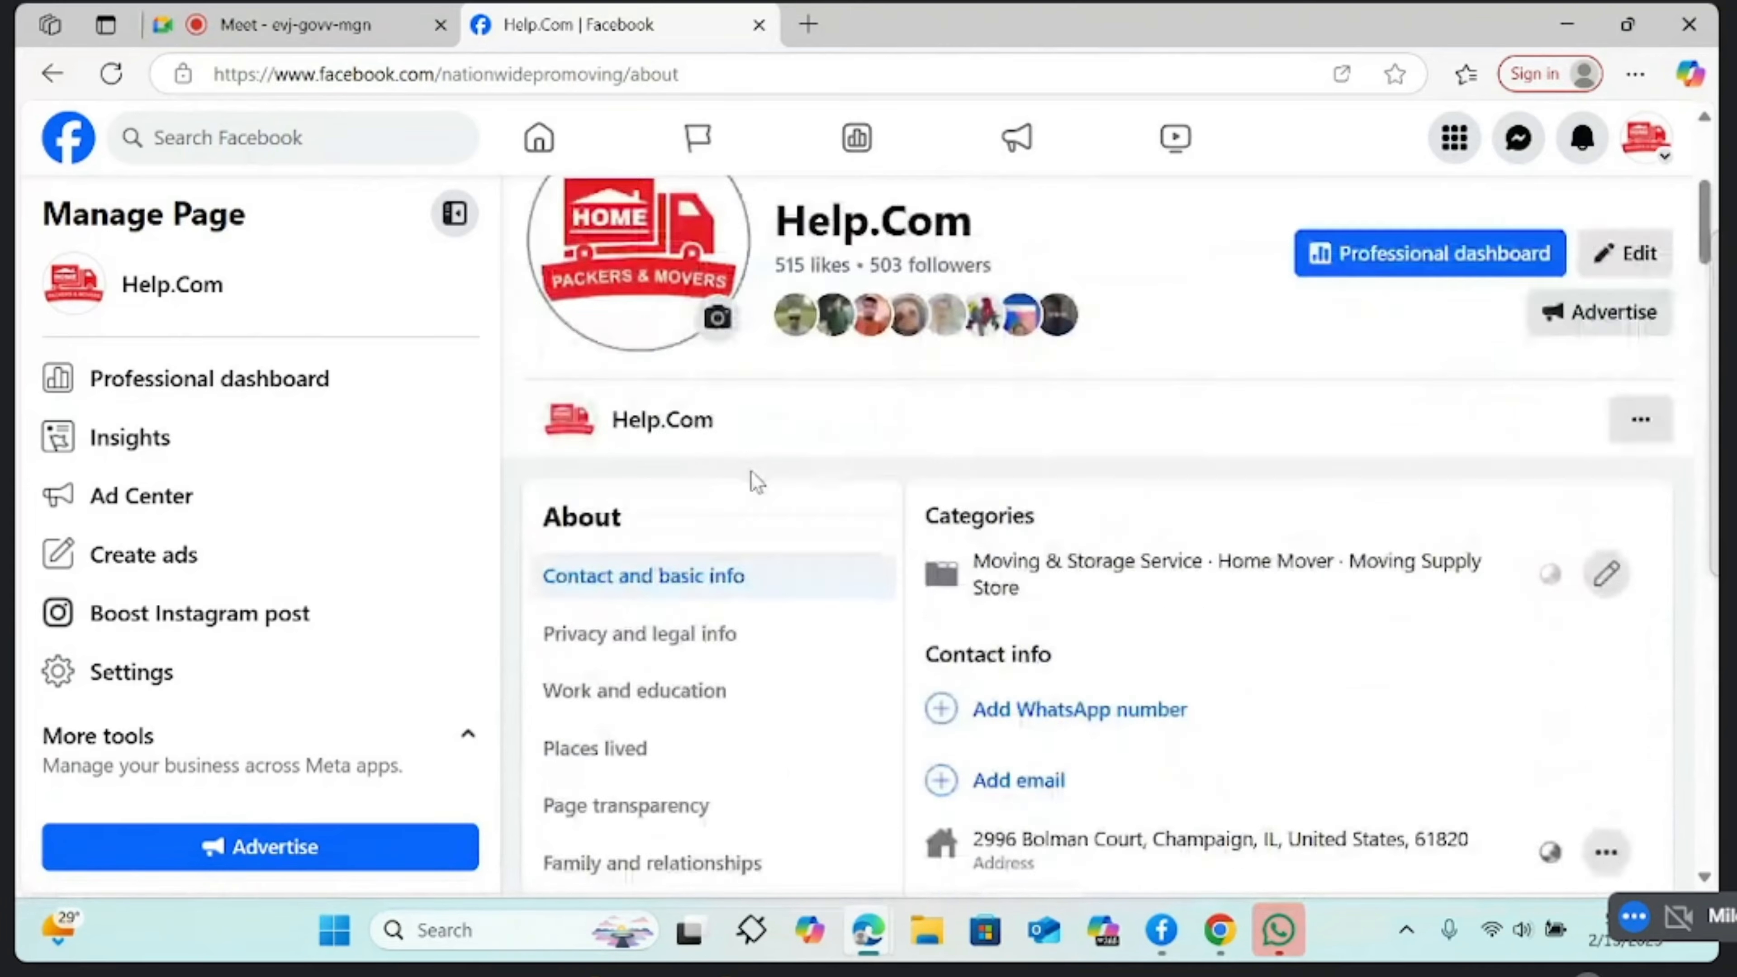
{"action": "scroll", "coordinate": [756, 478], "scroll_direction": "up", "scroll_amount": 5}
{"action": "scroll", "coordinate": [755, 466], "scroll_direction": "down", "scroll_amount": 10}
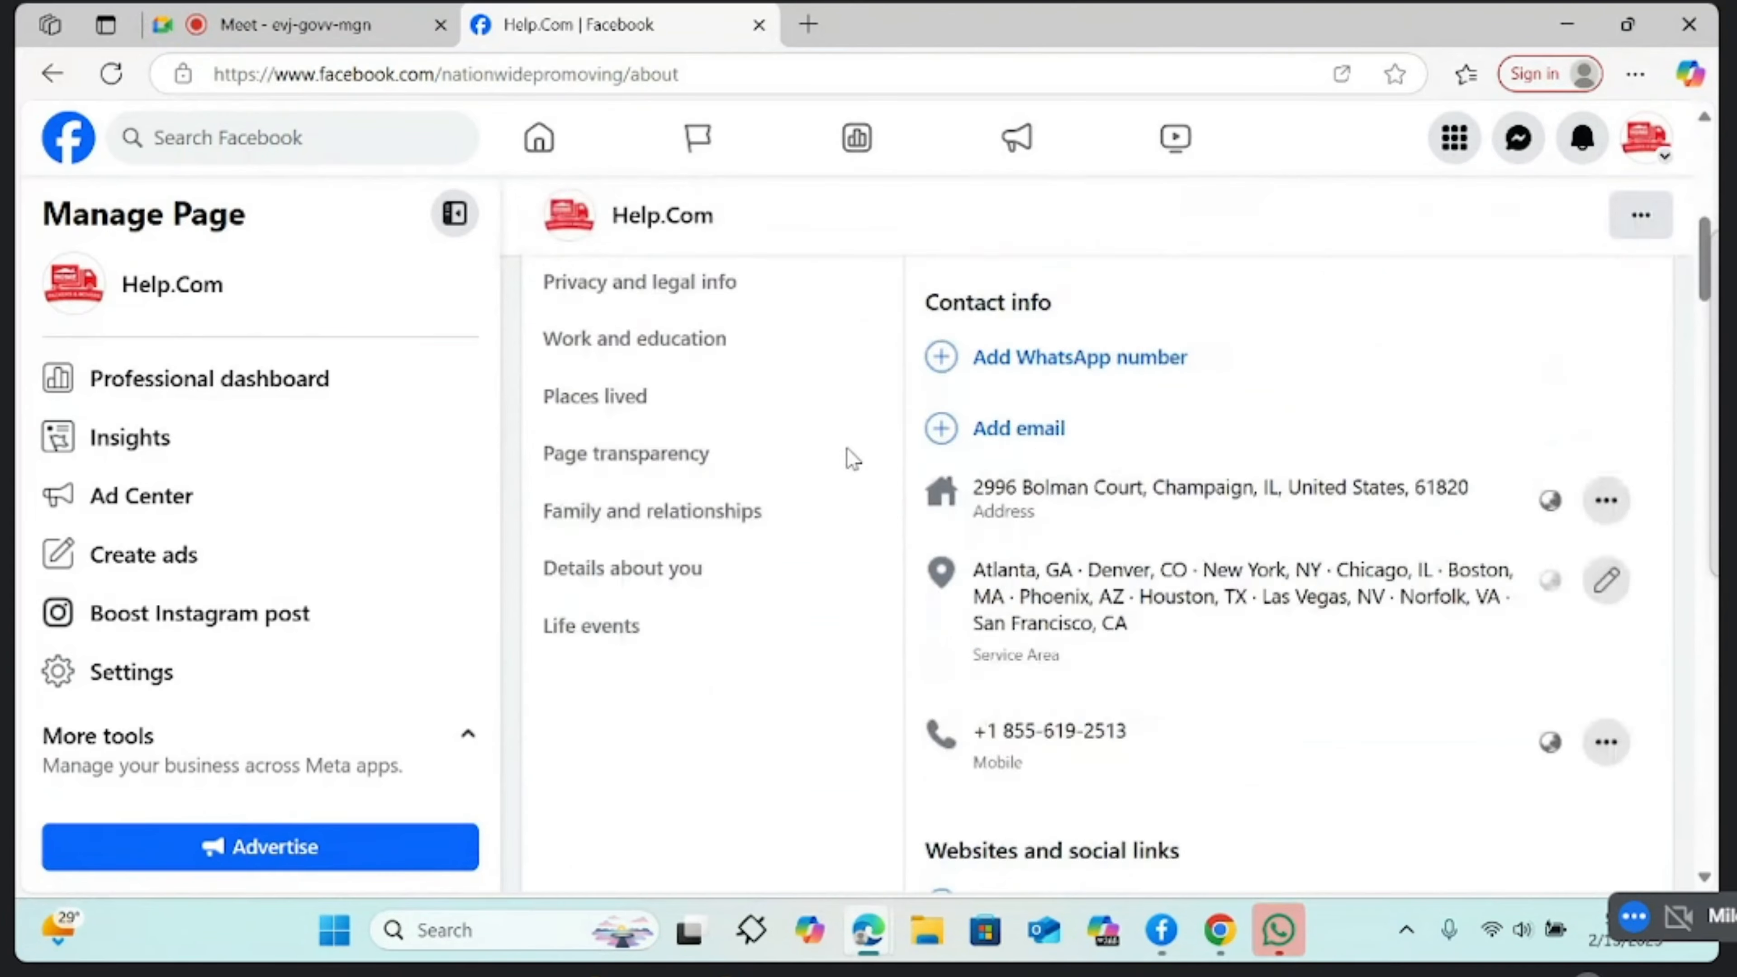
{"action": "scroll", "coordinate": [848, 448], "scroll_direction": "up", "scroll_amount": 5}
Copy the post's Call Us line into Question #1's automated response, add +1 before the phone number and save the template
{"action": "left_click_drag", "start_coordinate": [663, 516], "coordinate": [909, 514]}
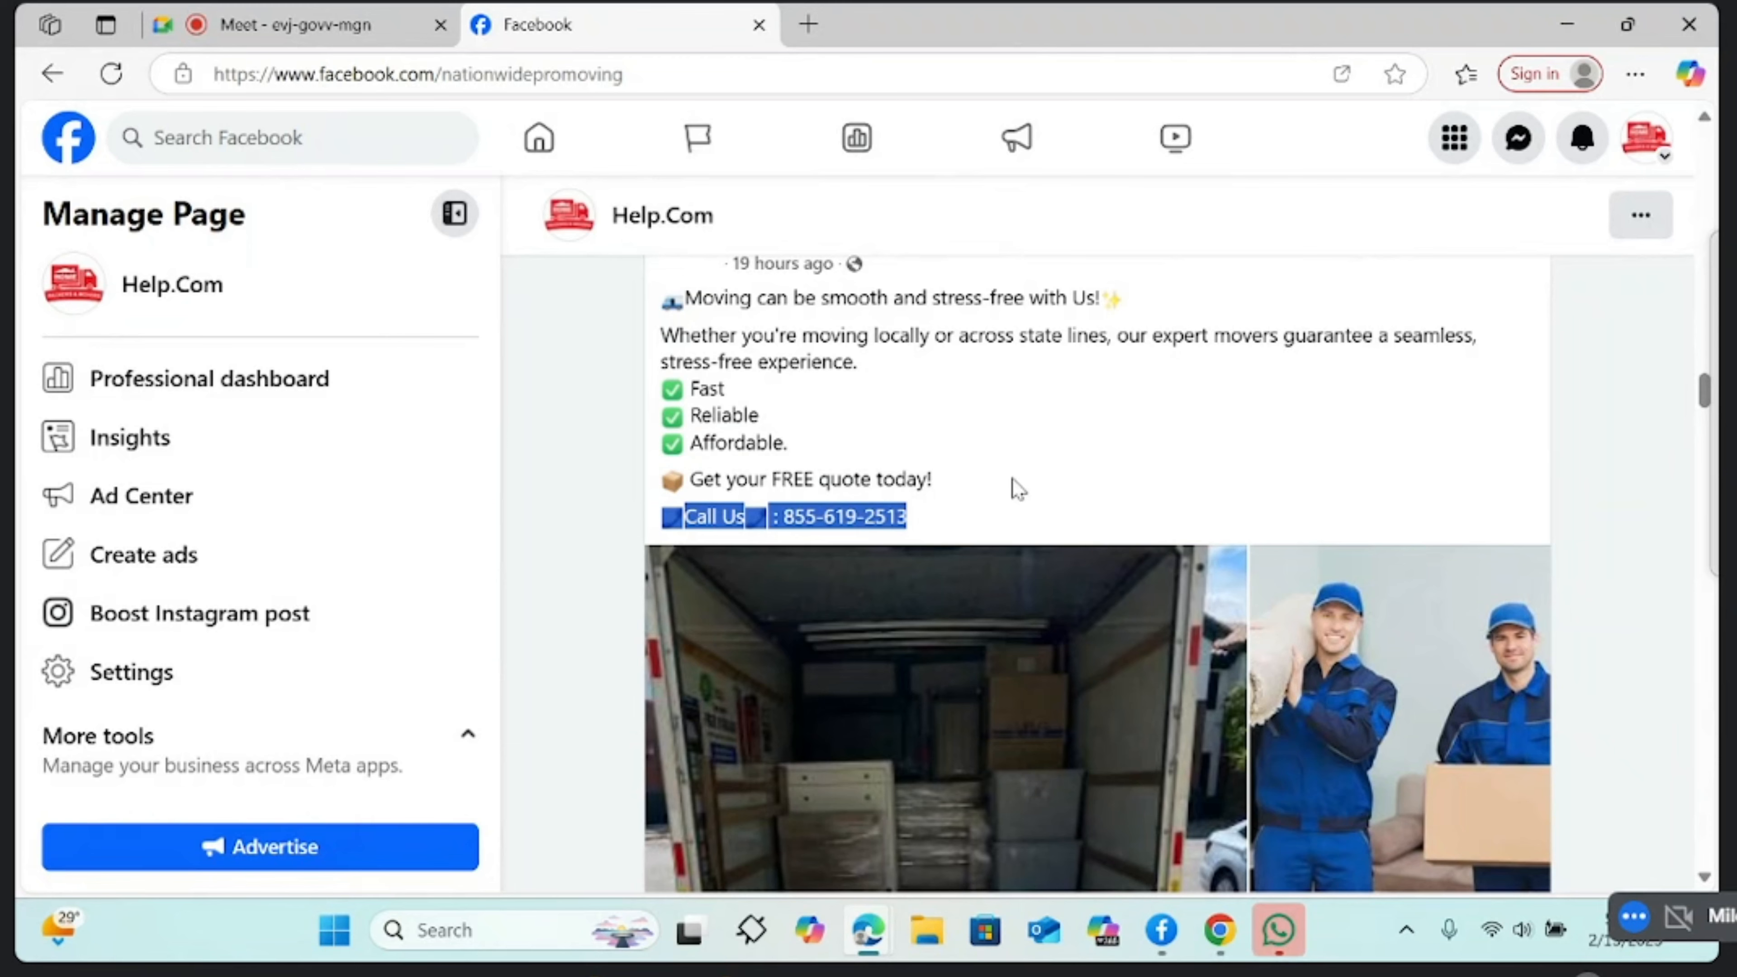
{"action": "left_click", "coordinate": [919, 526]}
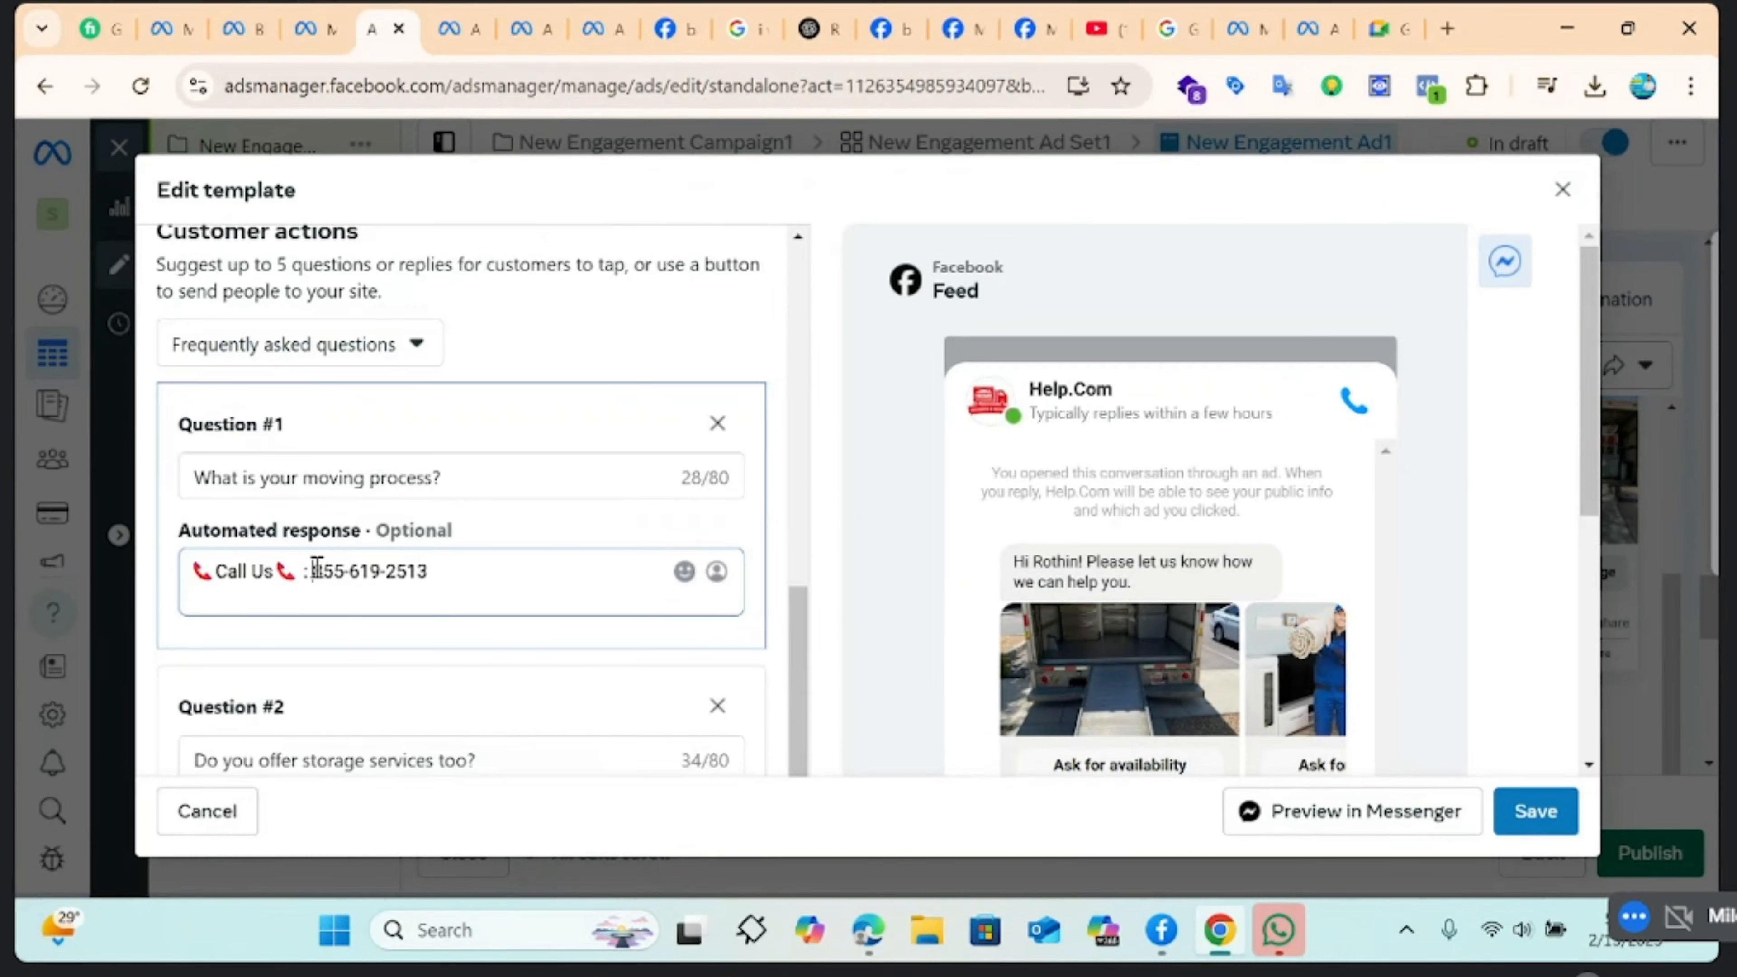
{"action": "type", "text": "8"}
{"action": "left_click", "coordinate": [317, 568]}
{"action": "type", "text": "+"}
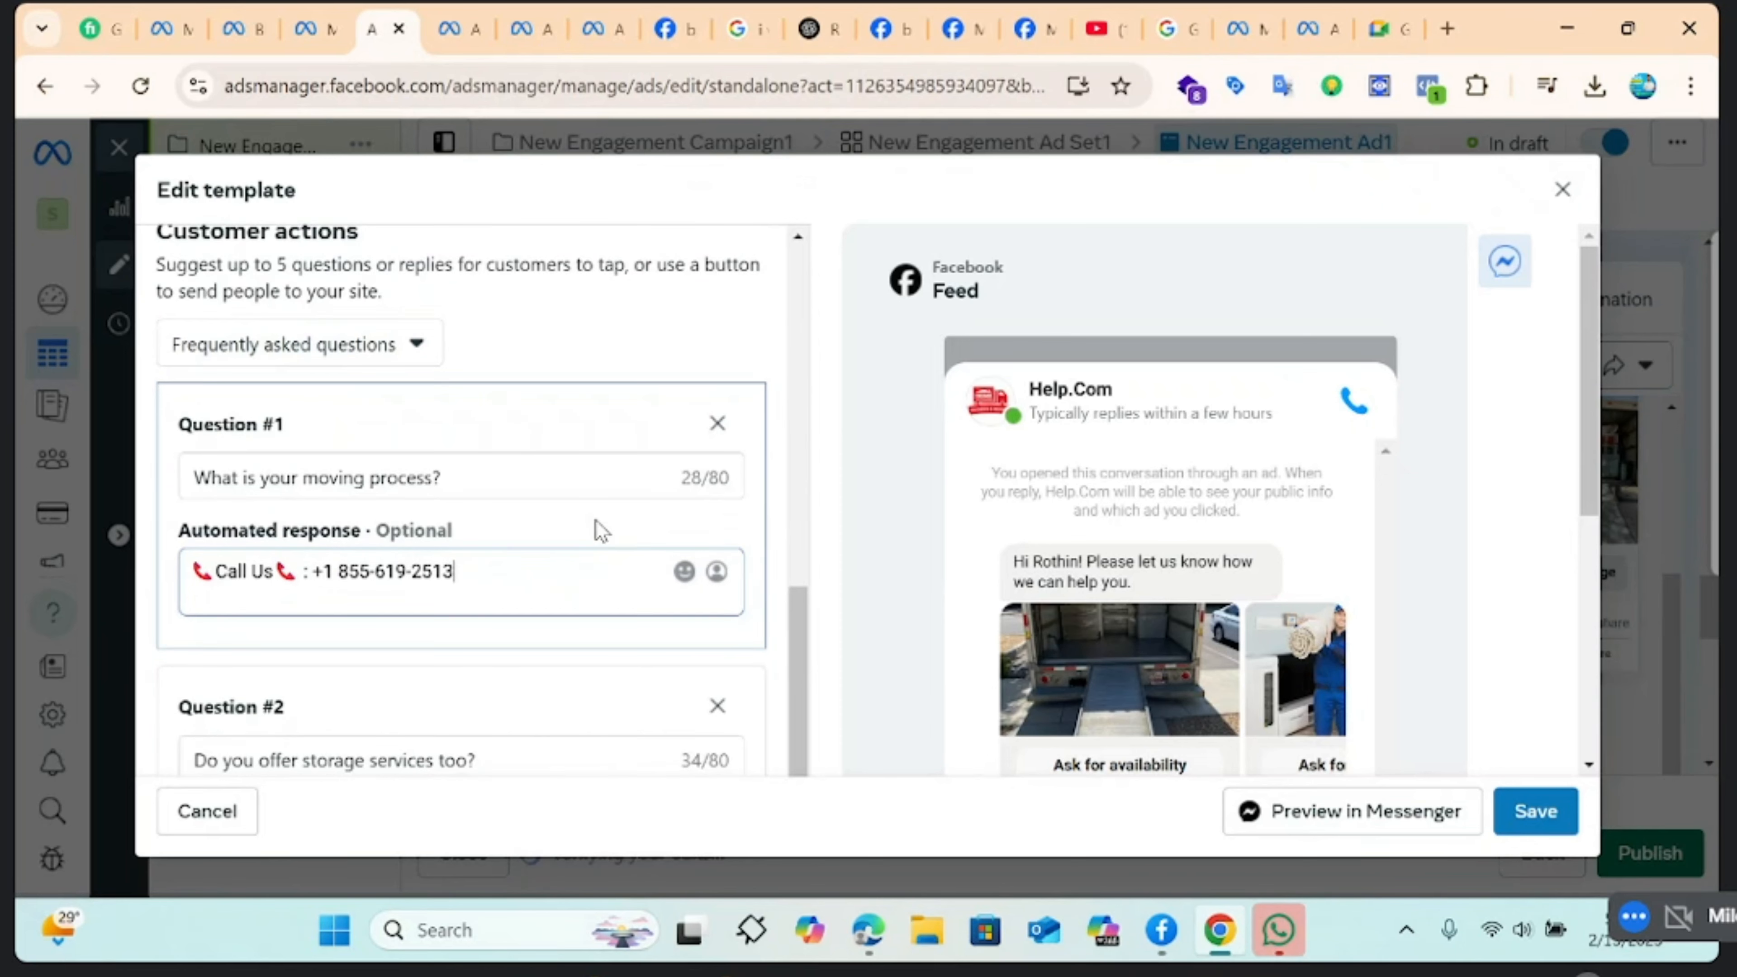
{"action": "left_click", "coordinate": [1535, 810]}
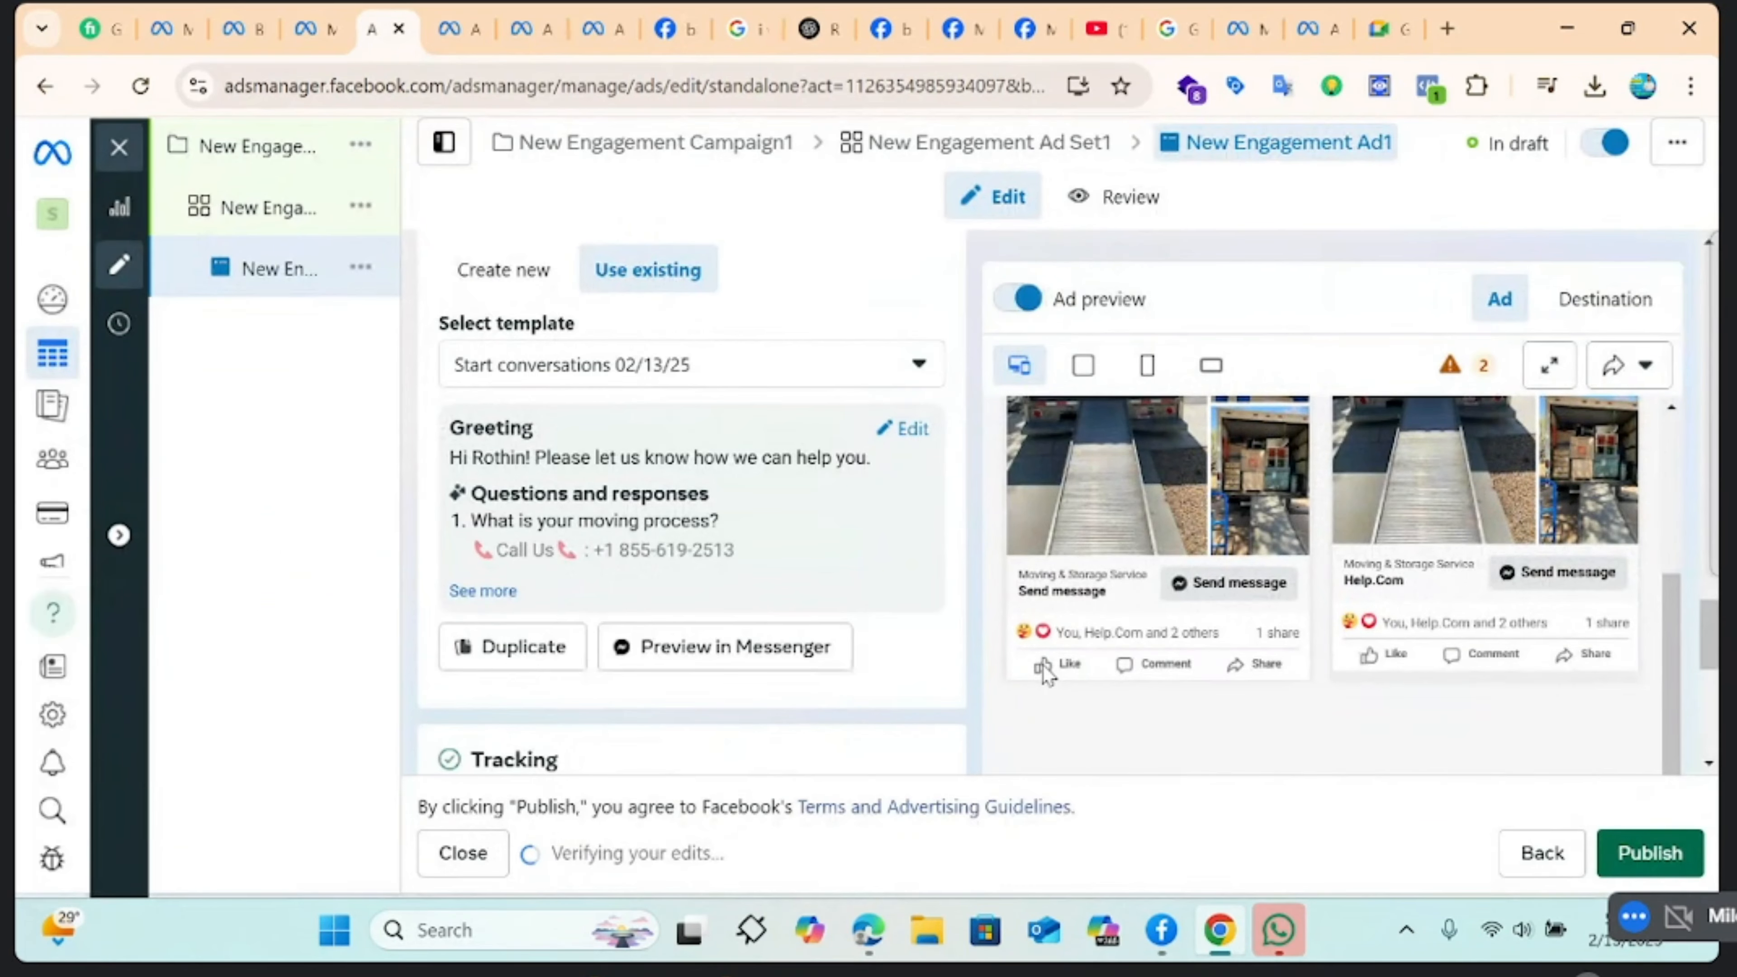
Review the tracking settings and preview the ad's Messenger destination chat with its suggested questions
{"action": "scroll", "coordinate": [921, 666], "scroll_direction": "down", "scroll_amount": 8}
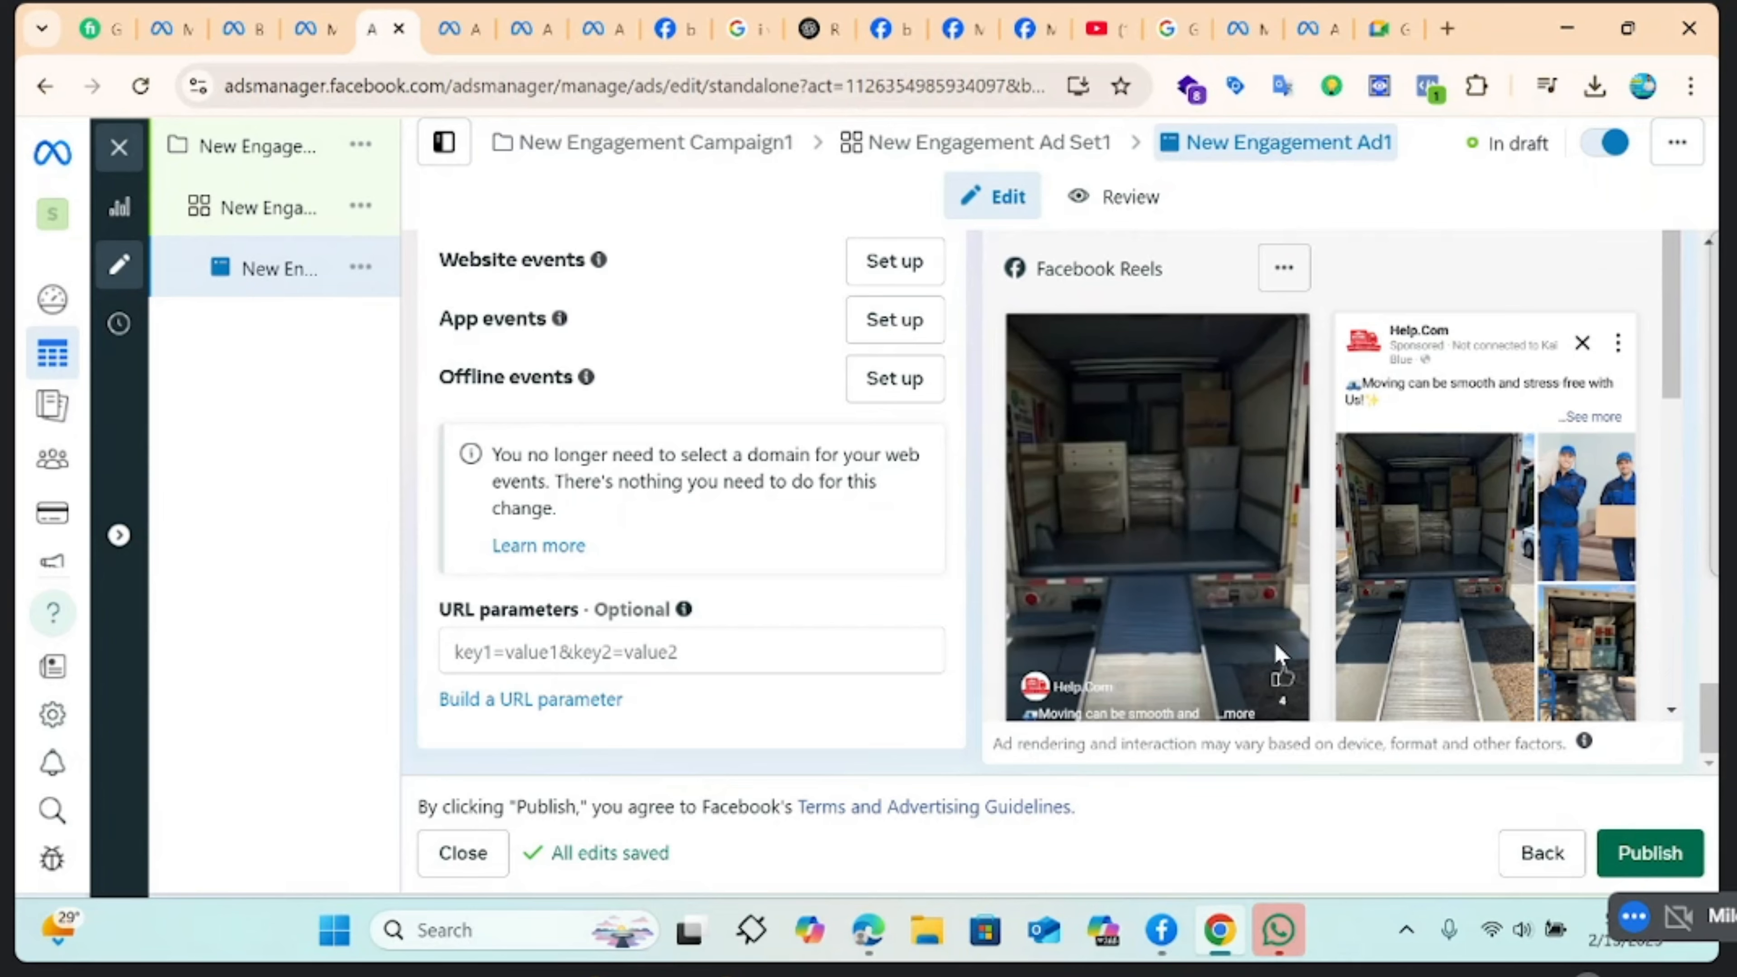
{"action": "scroll", "coordinate": [1277, 654], "scroll_direction": "up", "scroll_amount": 5}
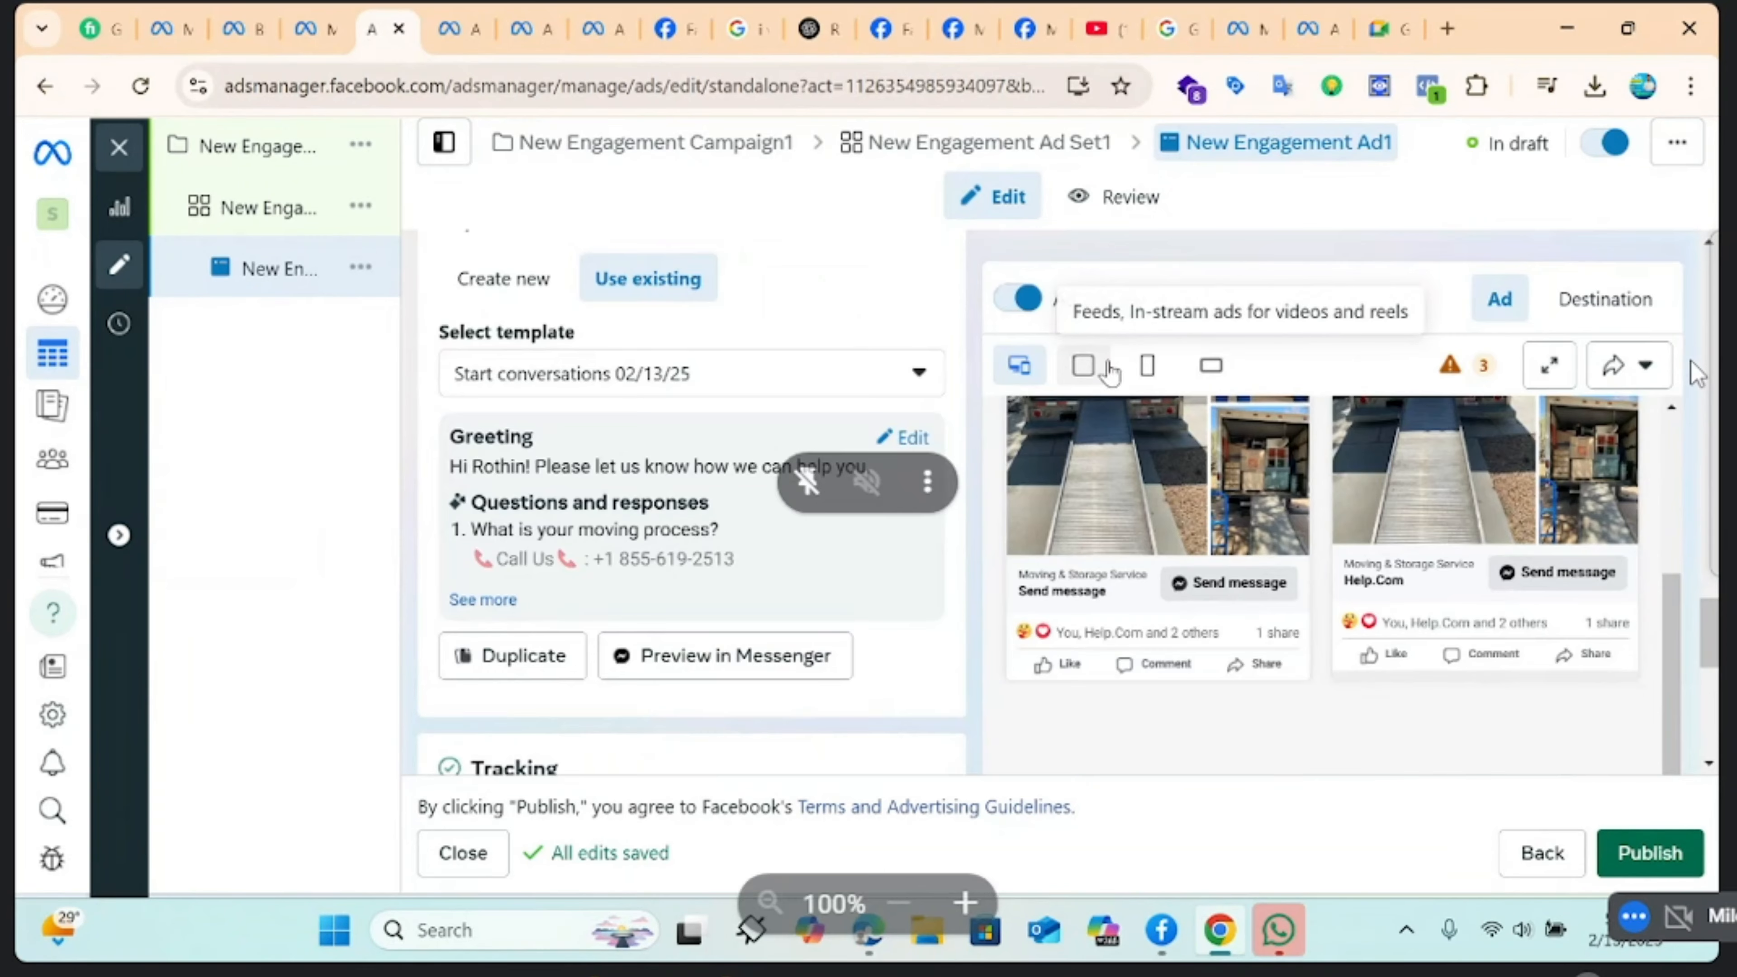
{"action": "left_click", "coordinate": [1617, 301]}
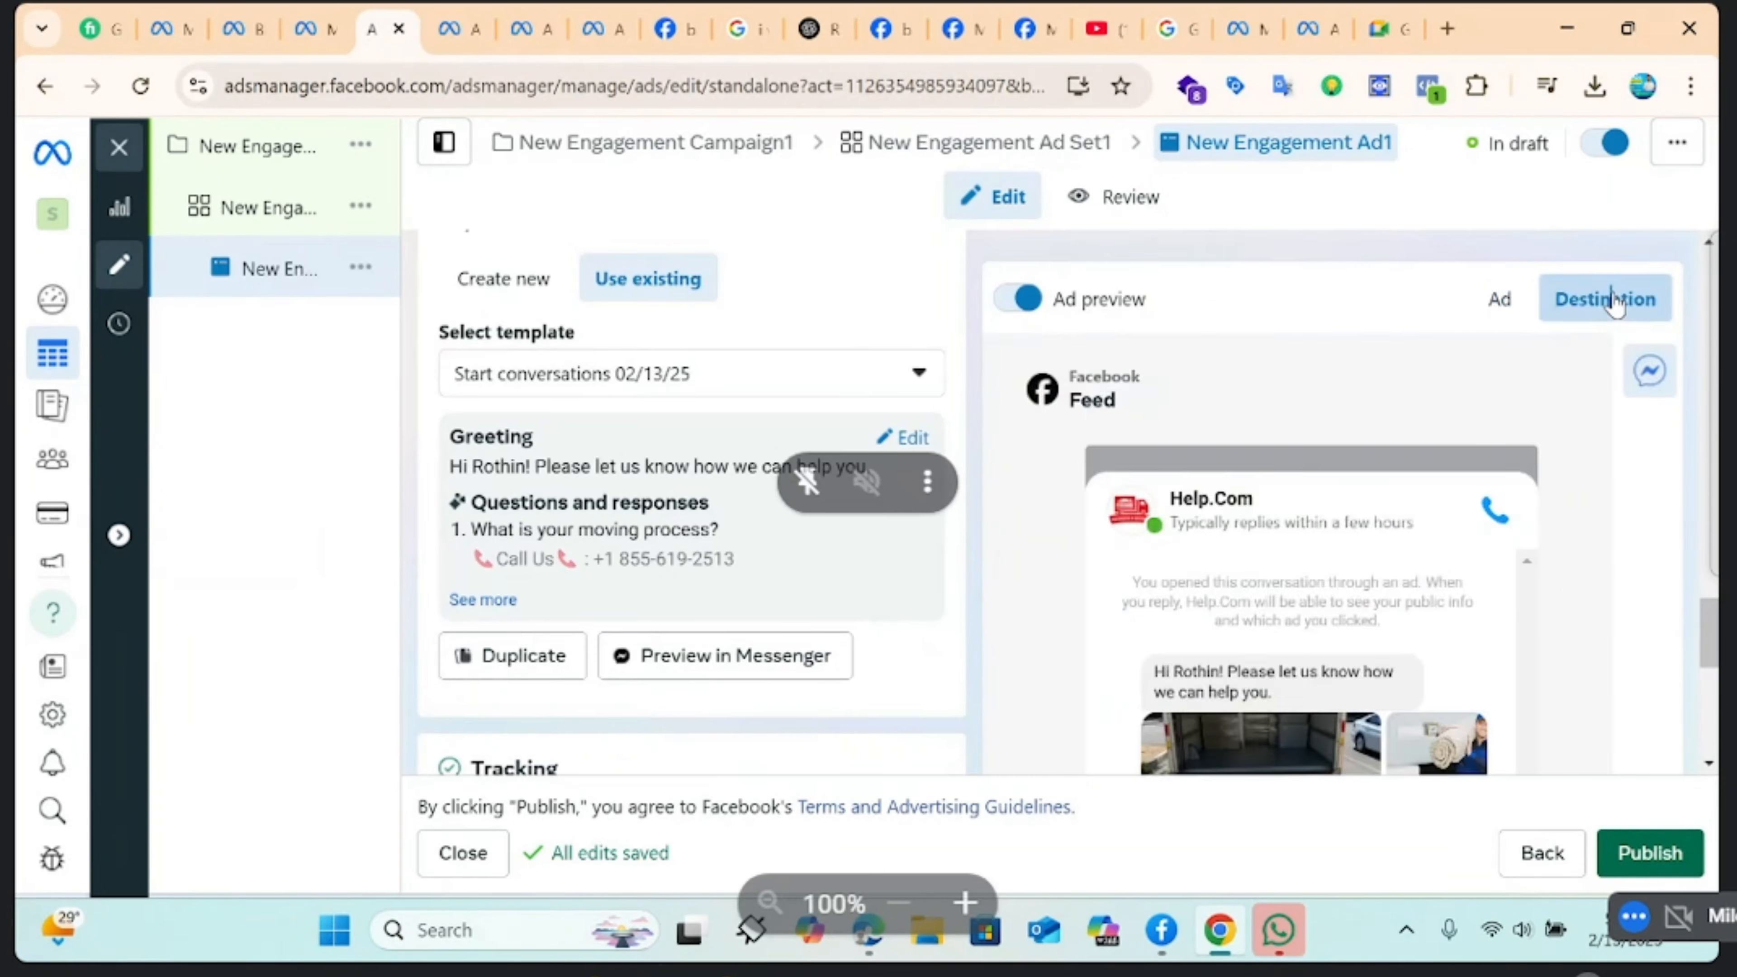
{"action": "scroll", "coordinate": [1581, 601], "scroll_direction": "down", "scroll_amount": 10}
{"action": "scroll", "coordinate": [1340, 592], "scroll_direction": "up", "scroll_amount": 4}
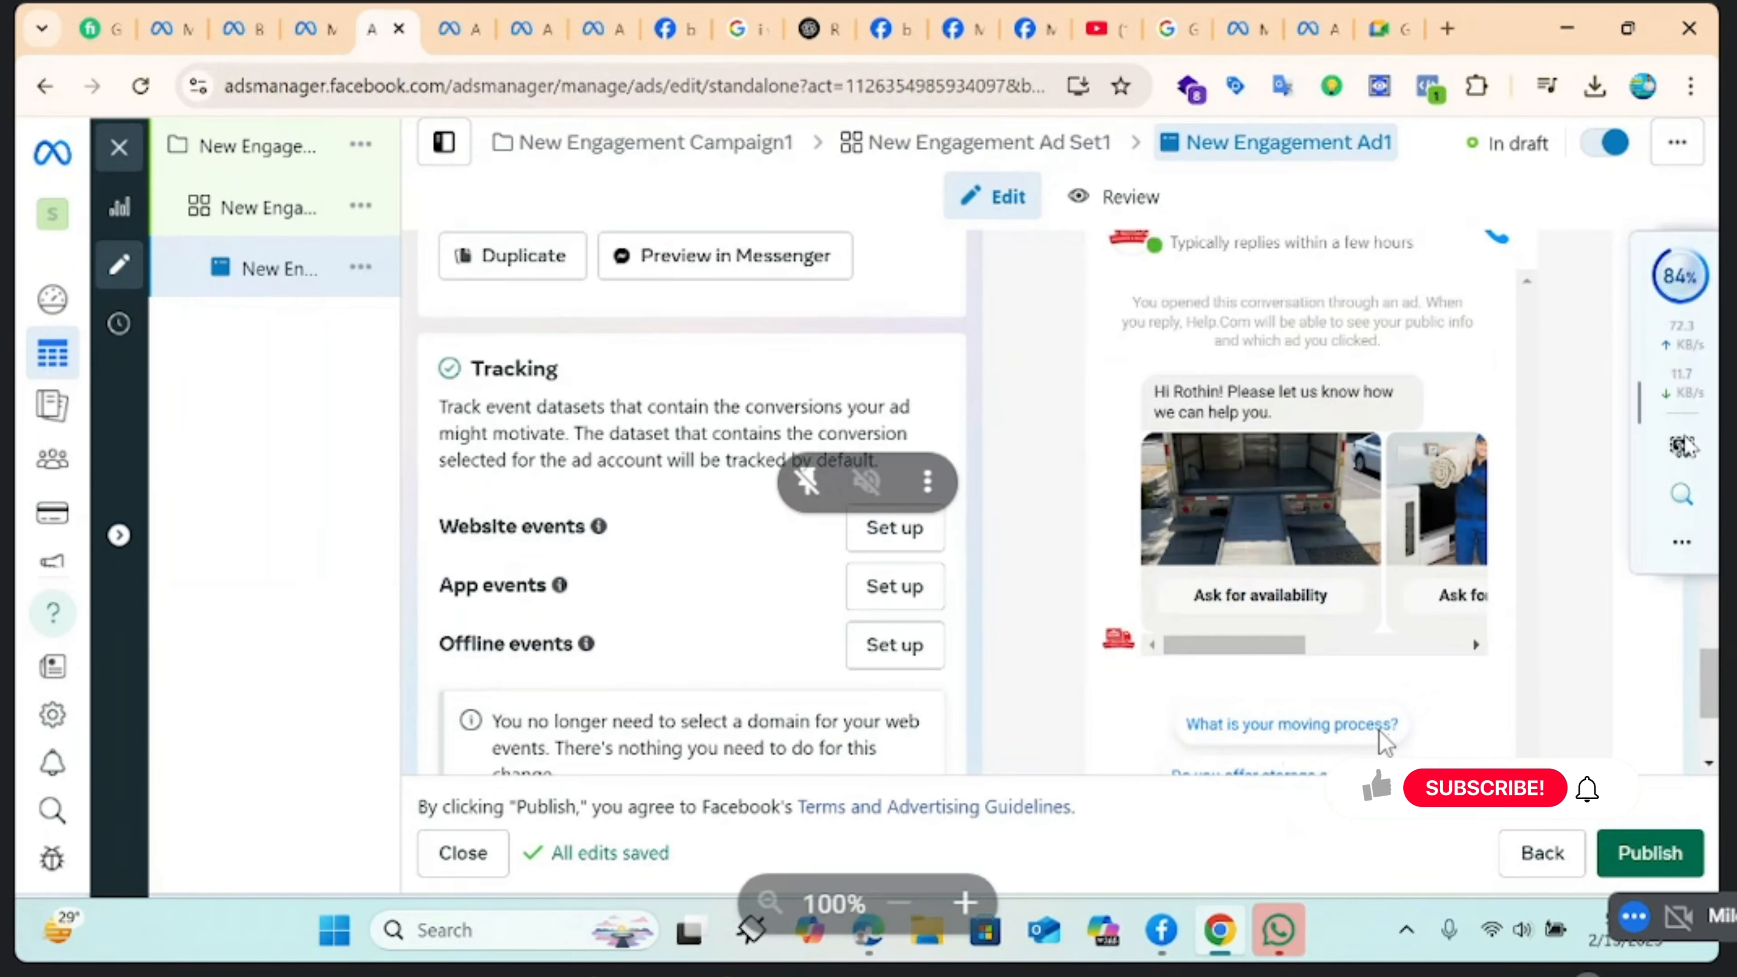
Capture a screenshot of the destination chat preview showing the three suggested questions
{"action": "scroll", "coordinate": [1480, 509], "scroll_direction": "down", "scroll_amount": 4}
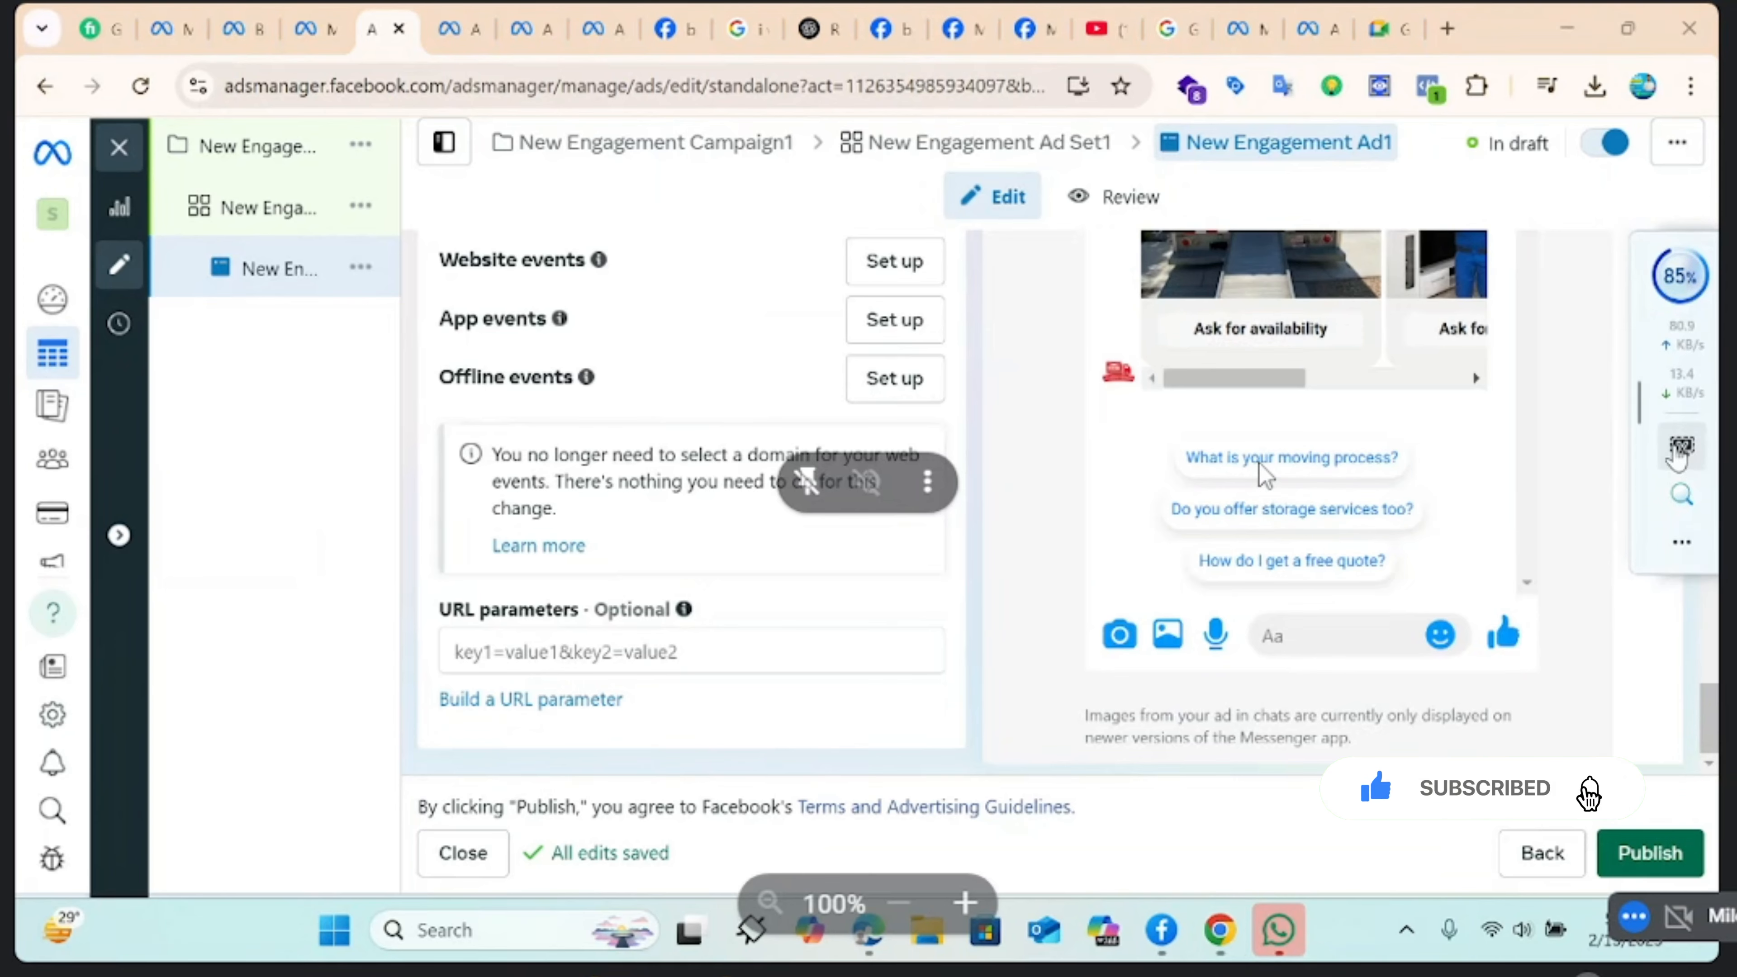
{"action": "key", "text": "super+shift+s"}
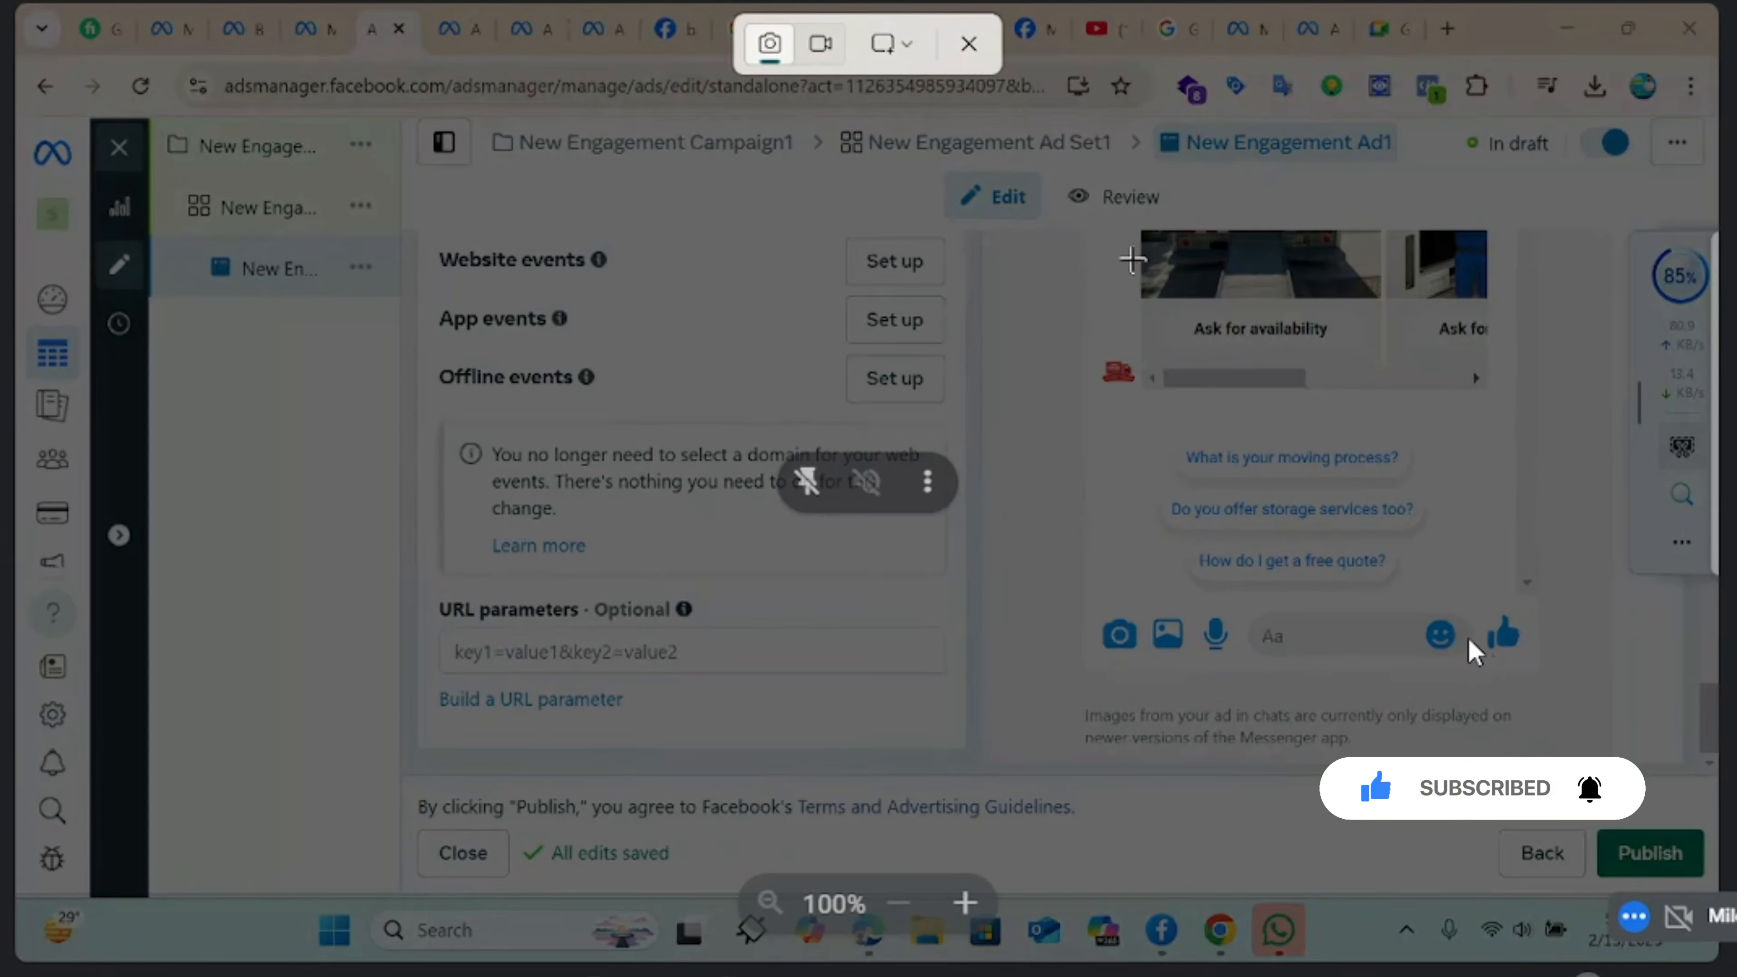
{"action": "left_click_drag", "start_coordinate": [1105, 195], "coordinate": [1475, 611]}
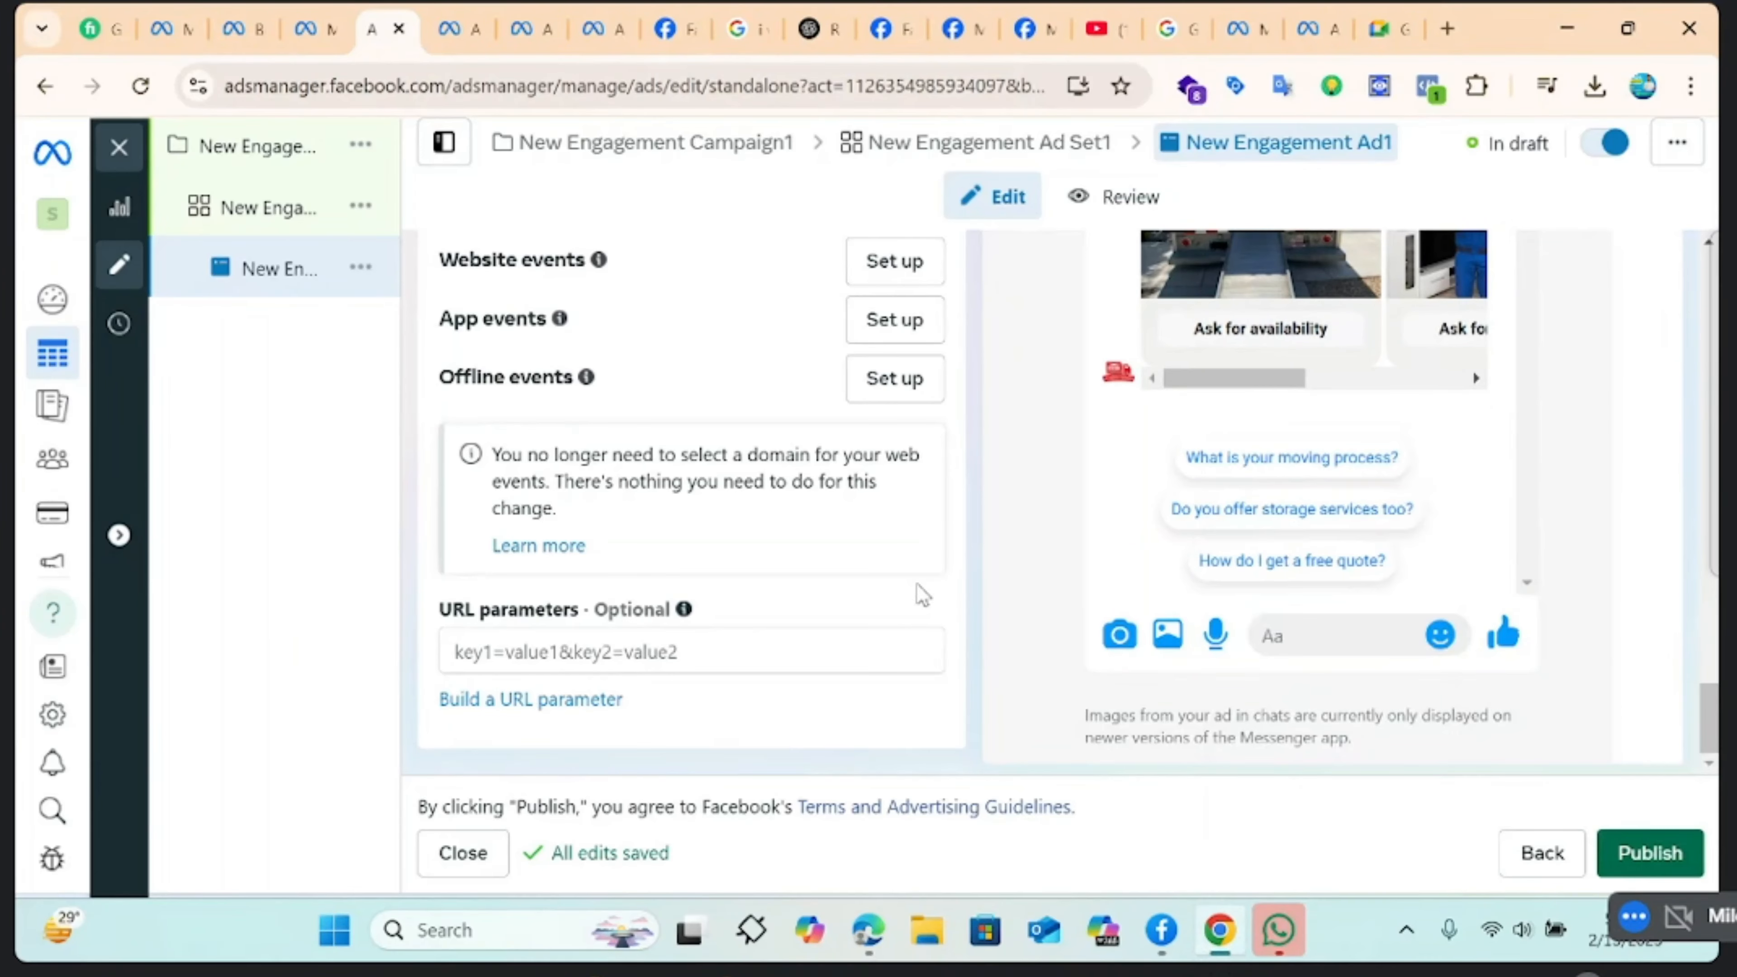
Look over the ad settings once more, publish the ad and check its performance columns in the ads list
{"action": "scroll", "coordinate": [925, 588], "scroll_direction": "up", "scroll_amount": 10}
{"action": "scroll", "coordinate": [924, 594], "scroll_direction": "up", "scroll_amount": 15}
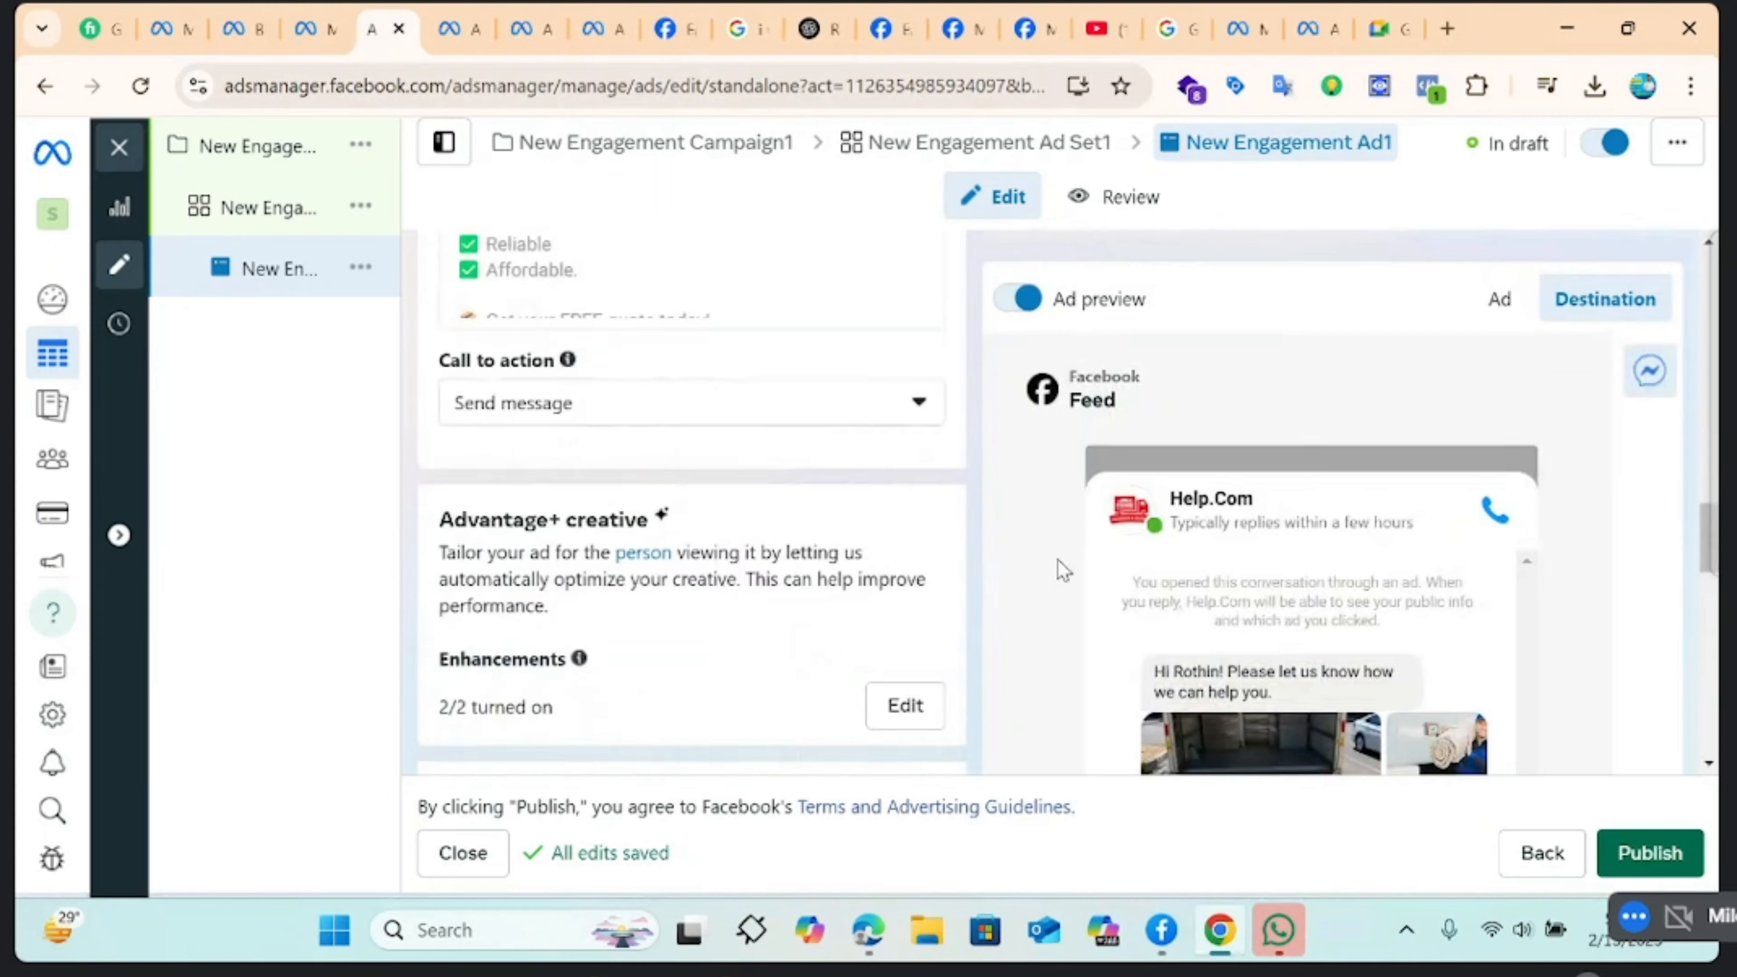
{"action": "scroll", "coordinate": [820, 593], "scroll_direction": "up", "scroll_amount": 1}
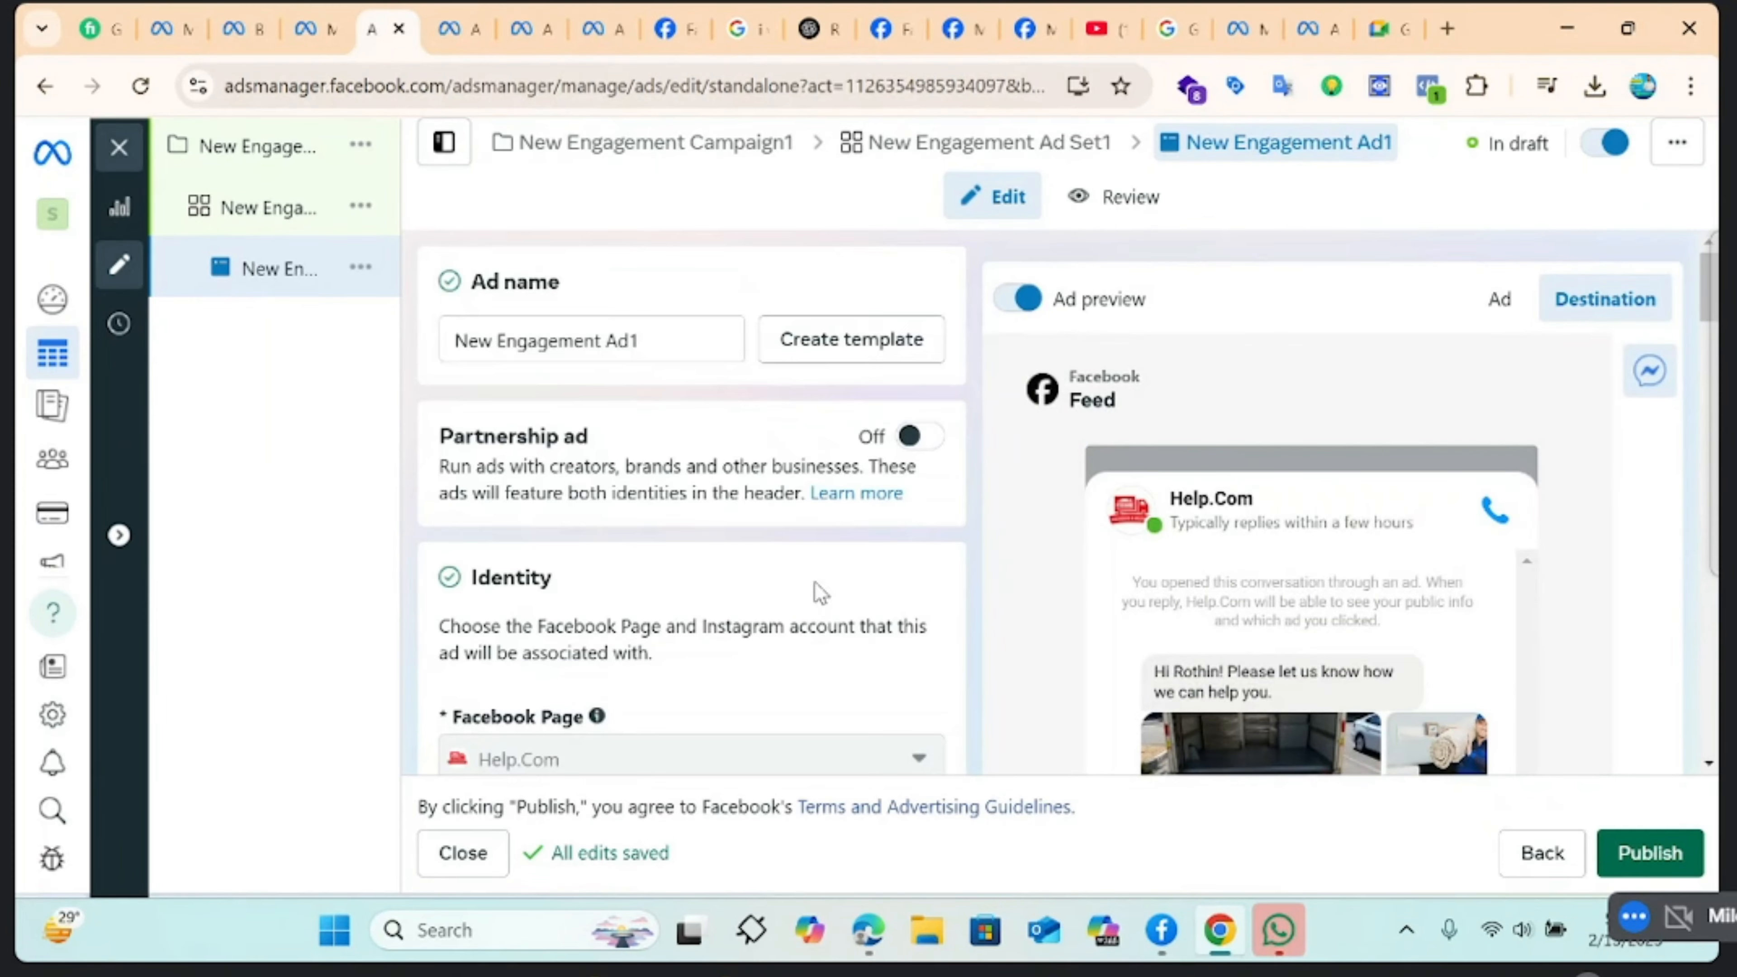
{"action": "left_click", "coordinate": [1631, 855]}
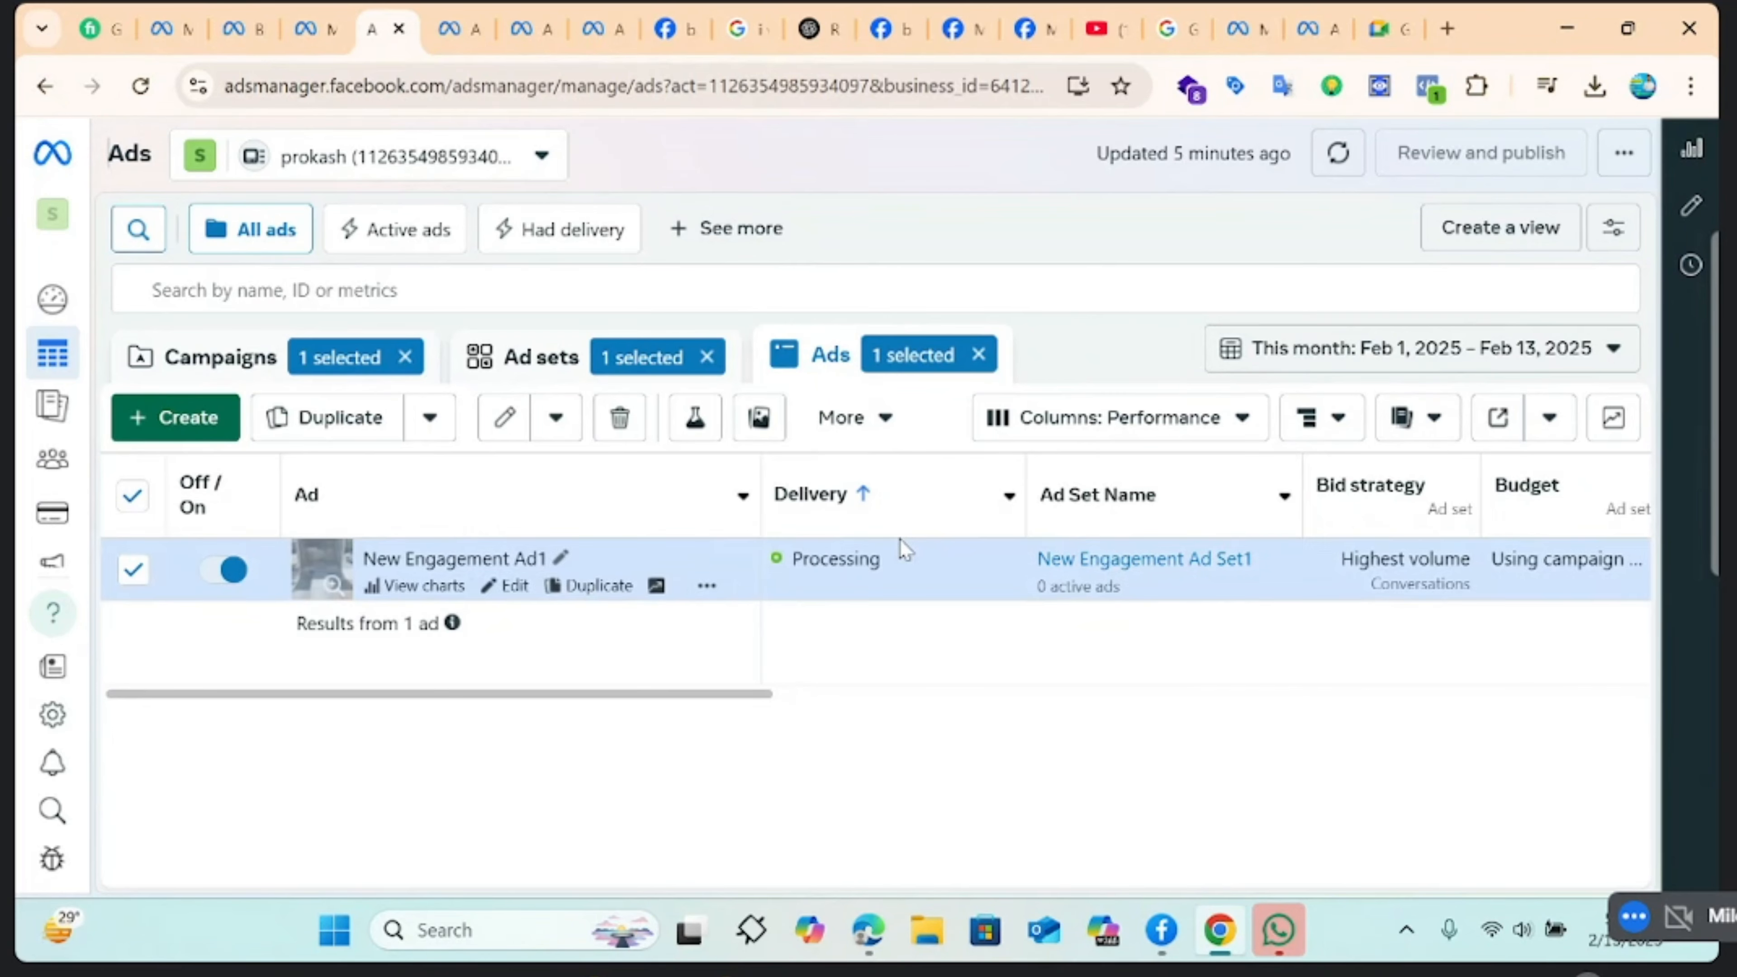
{"action": "scroll", "coordinate": [904, 547], "scroll_direction": "right", "scroll_amount": 10}
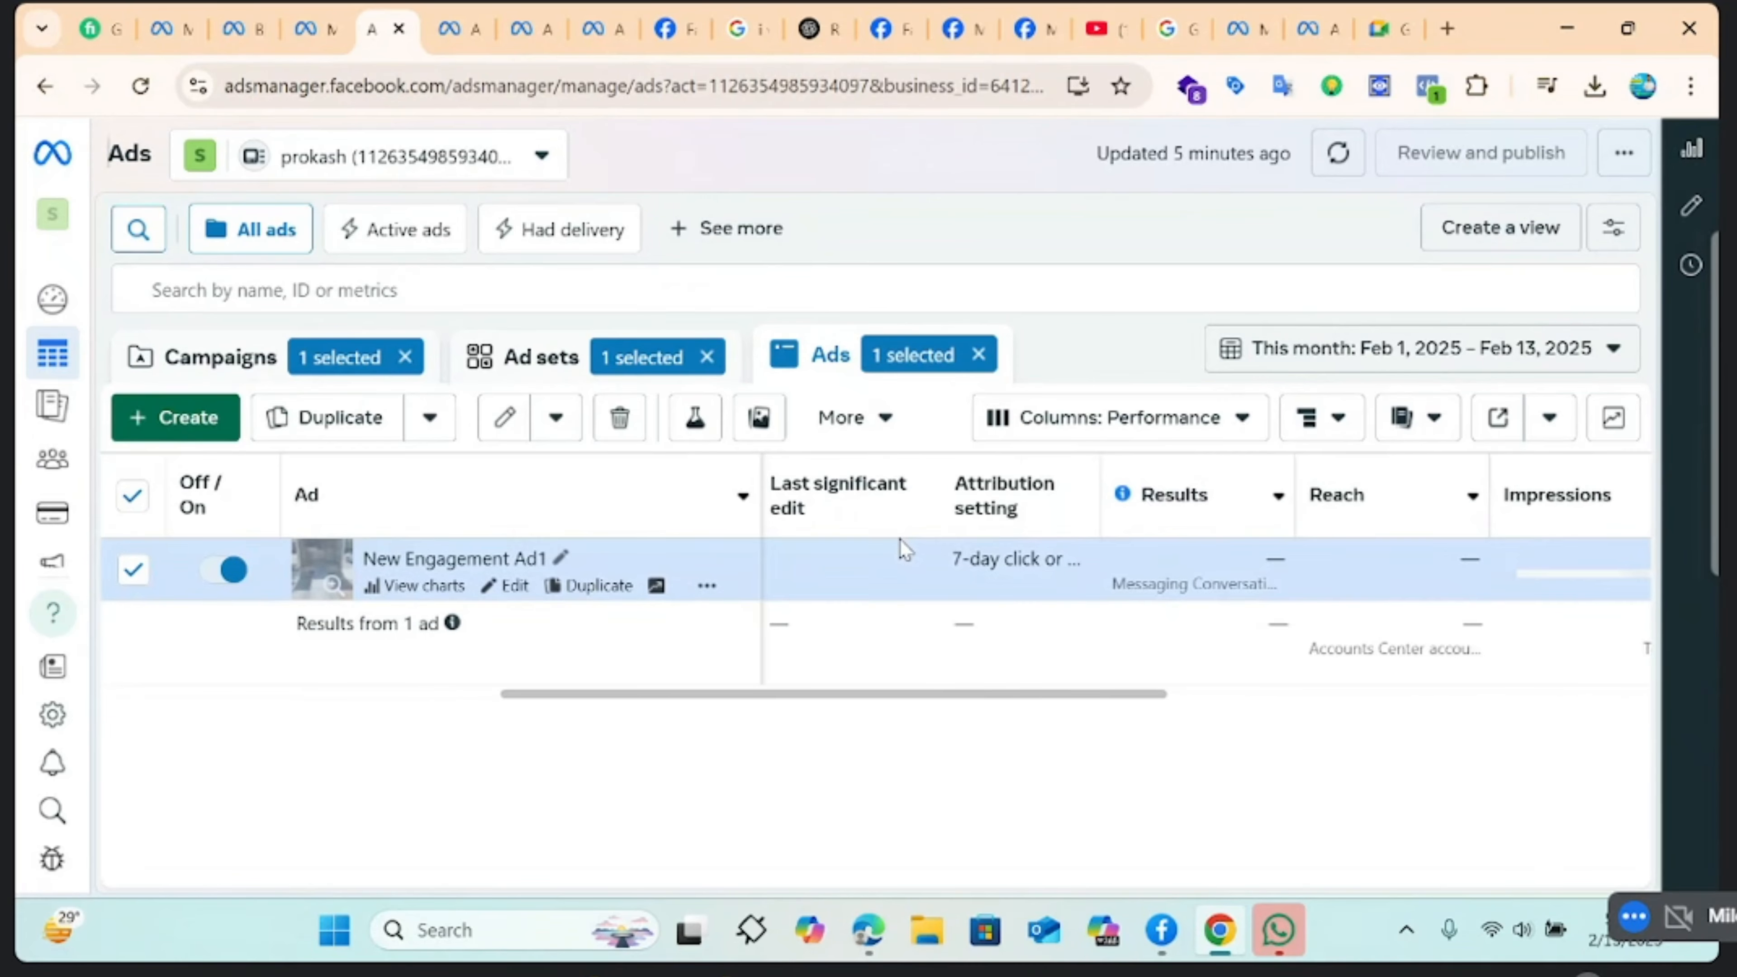
{"action": "scroll", "coordinate": [904, 548], "scroll_direction": "right", "scroll_amount": 5}
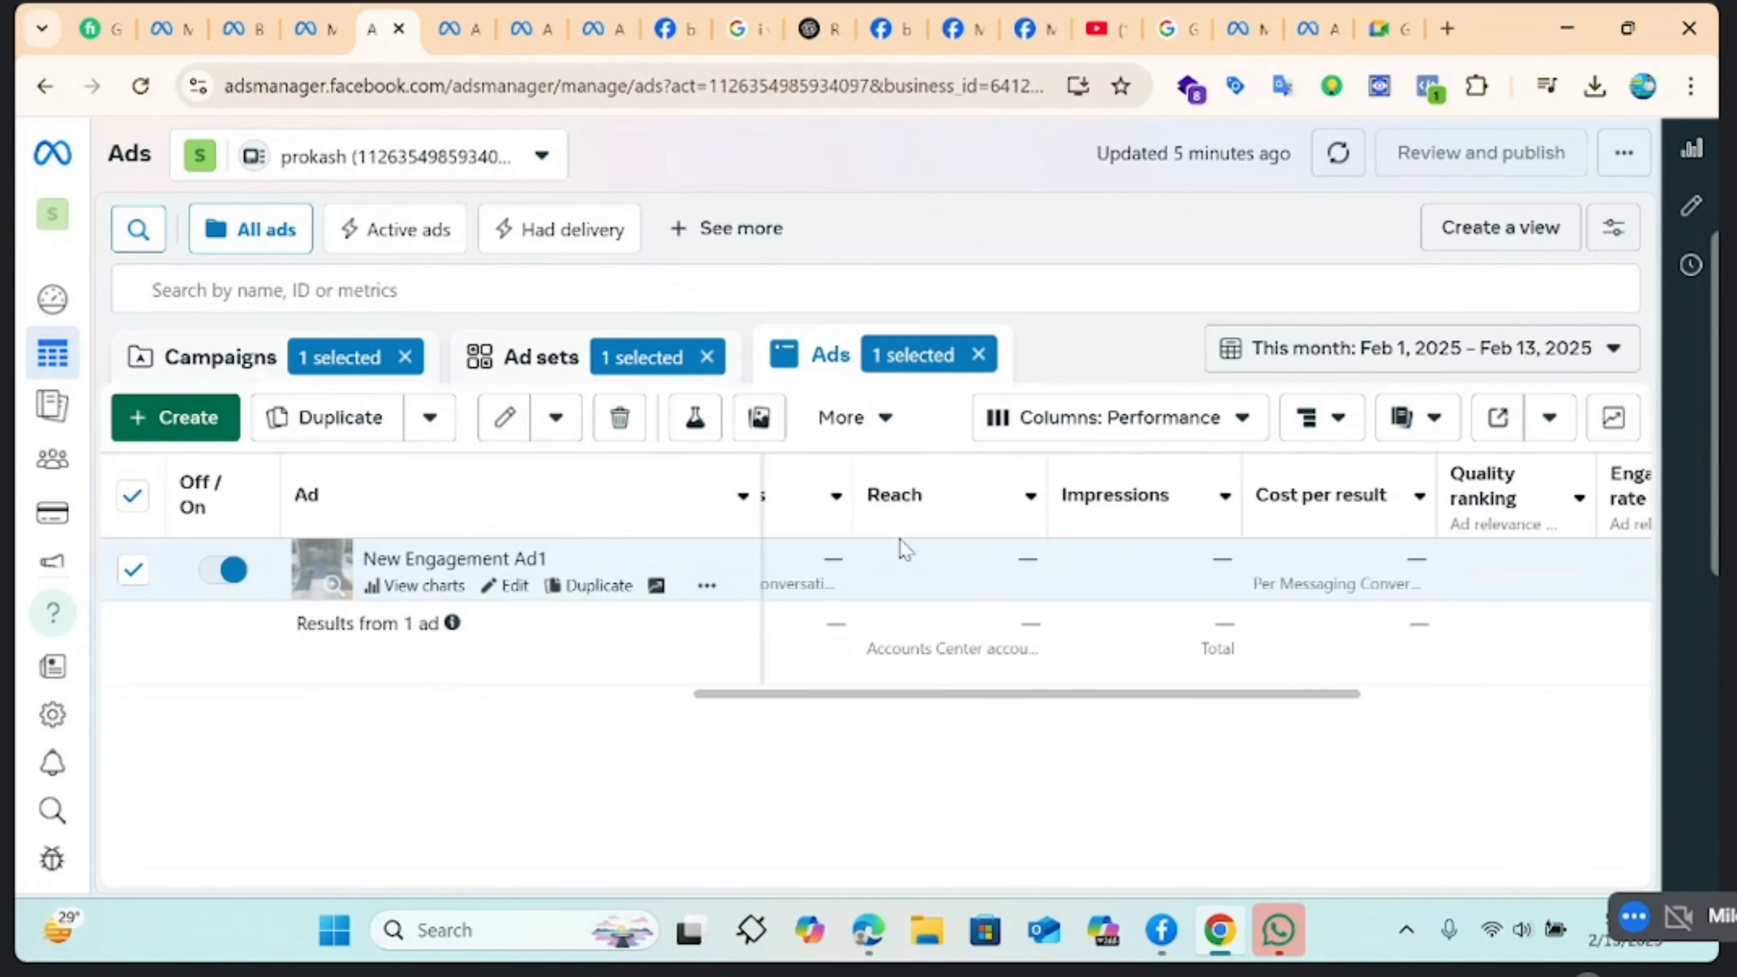
Switch to WhatsApp, open the contact's chat and try to send the captured destination chat preview screenshot
{"action": "left_click", "coordinate": [1277, 948]}
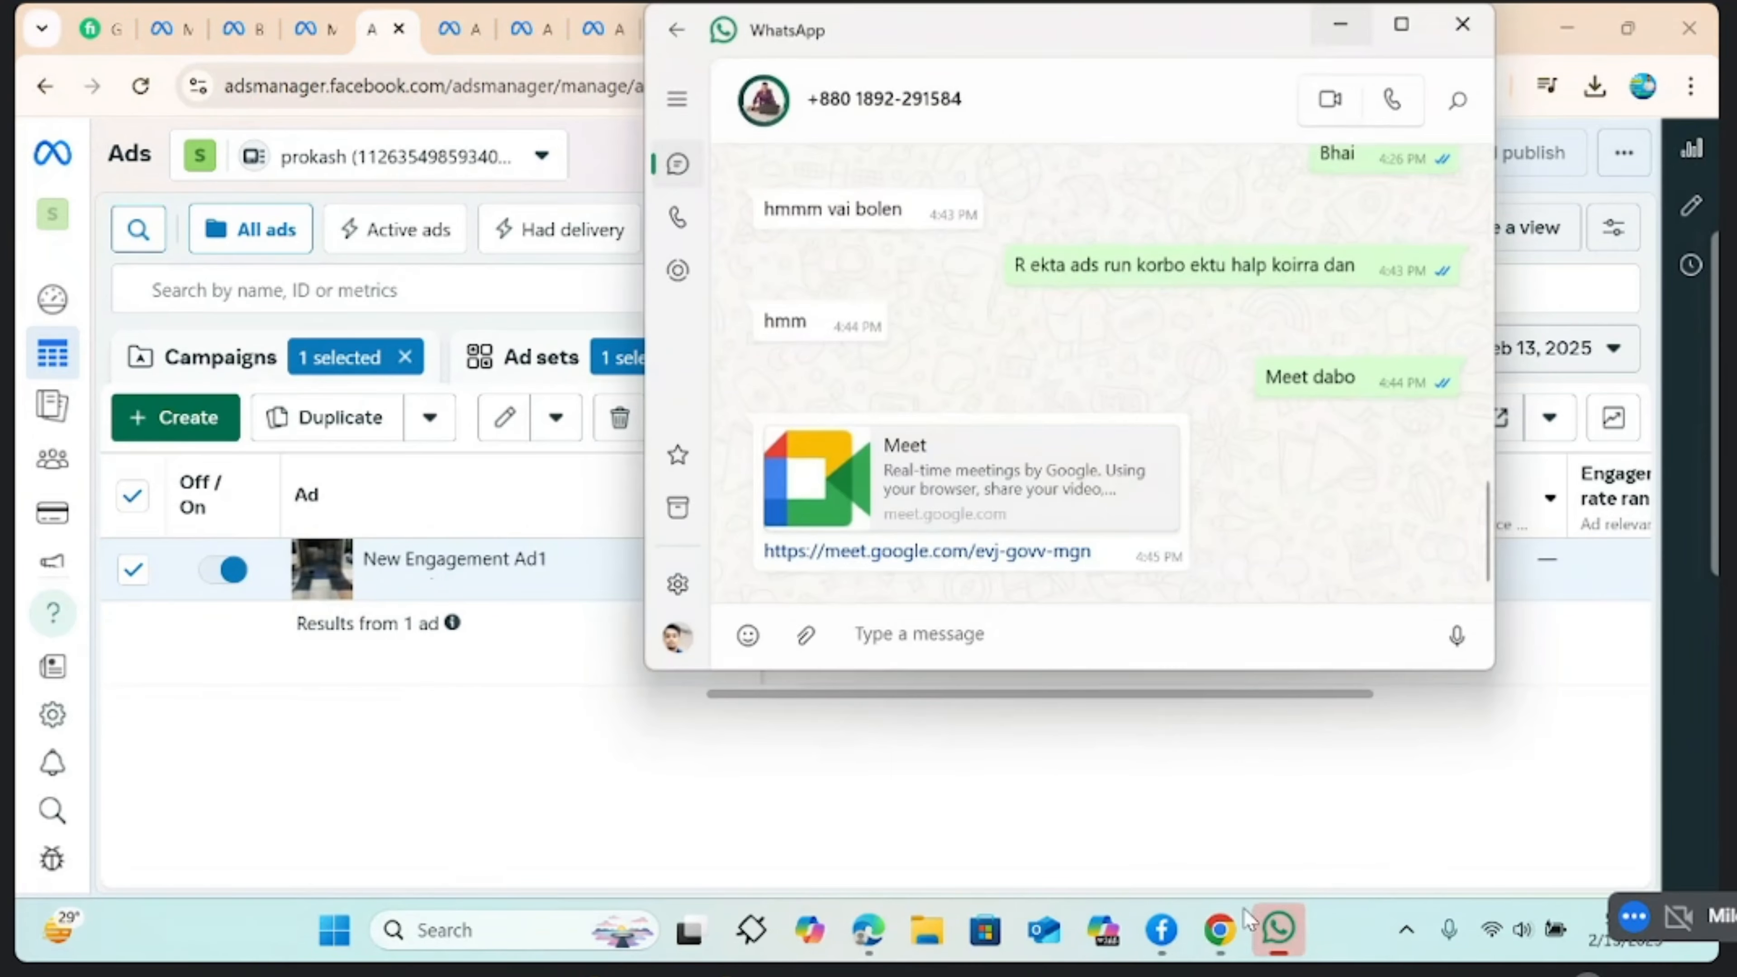
{"action": "left_click", "coordinate": [679, 164]}
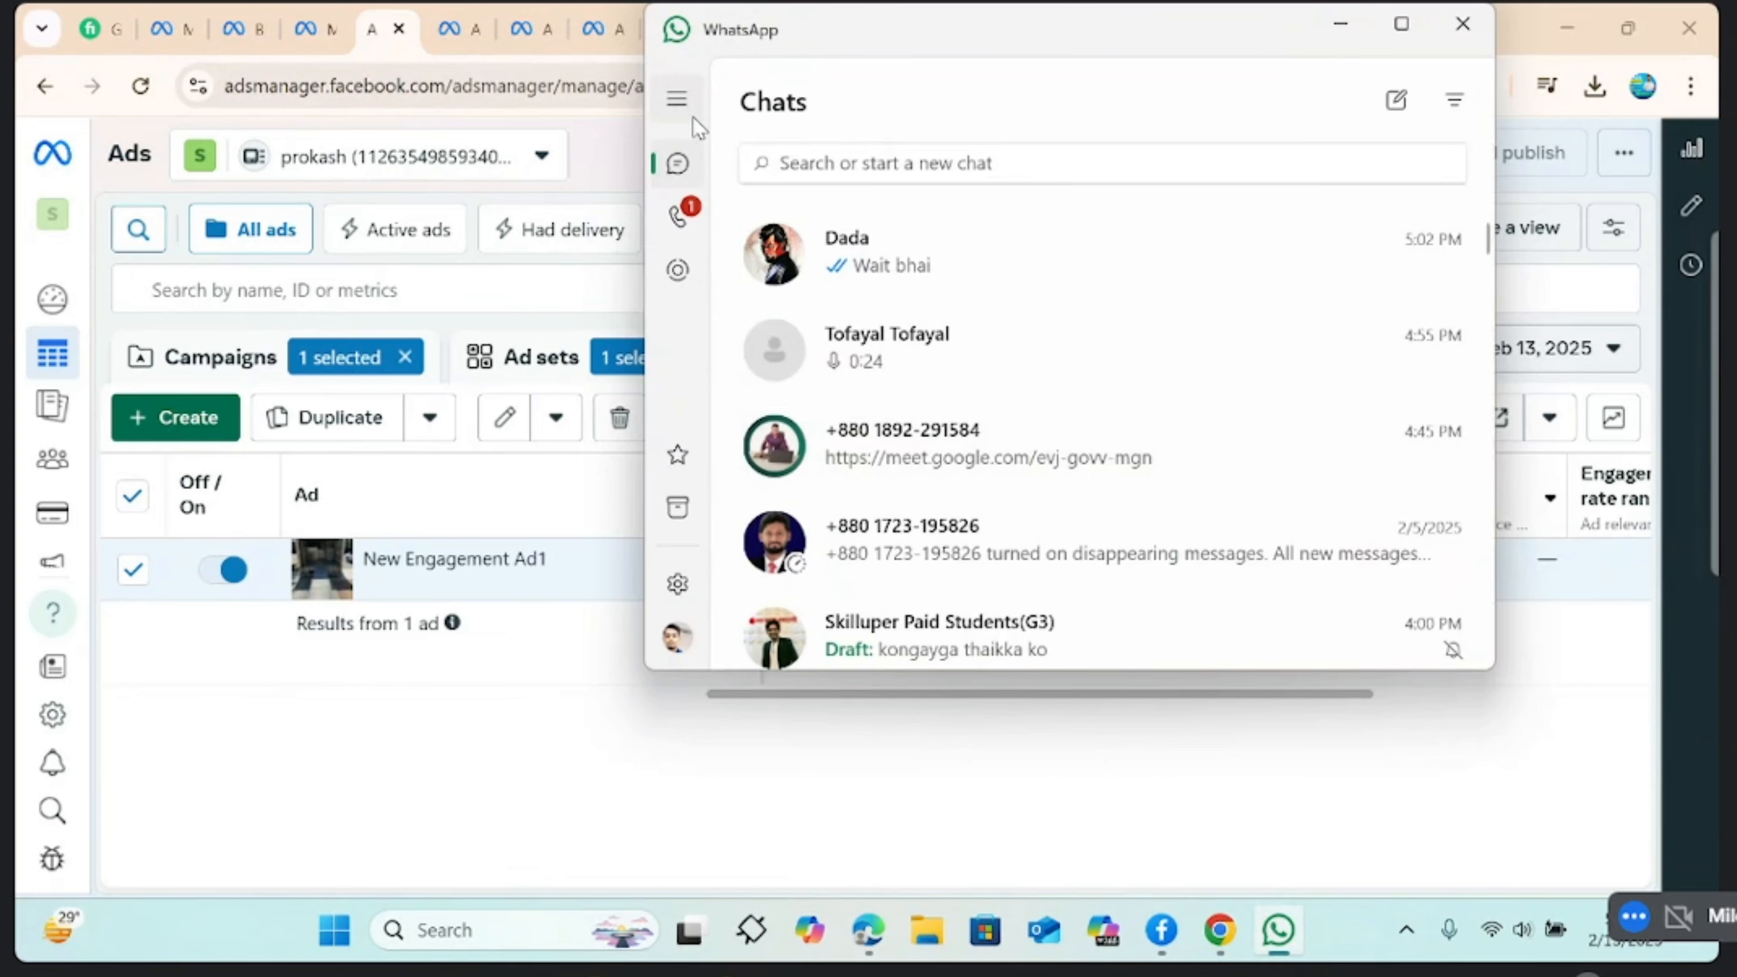
{"action": "left_click", "coordinate": [883, 250]}
{"action": "left_click", "coordinate": [806, 635]}
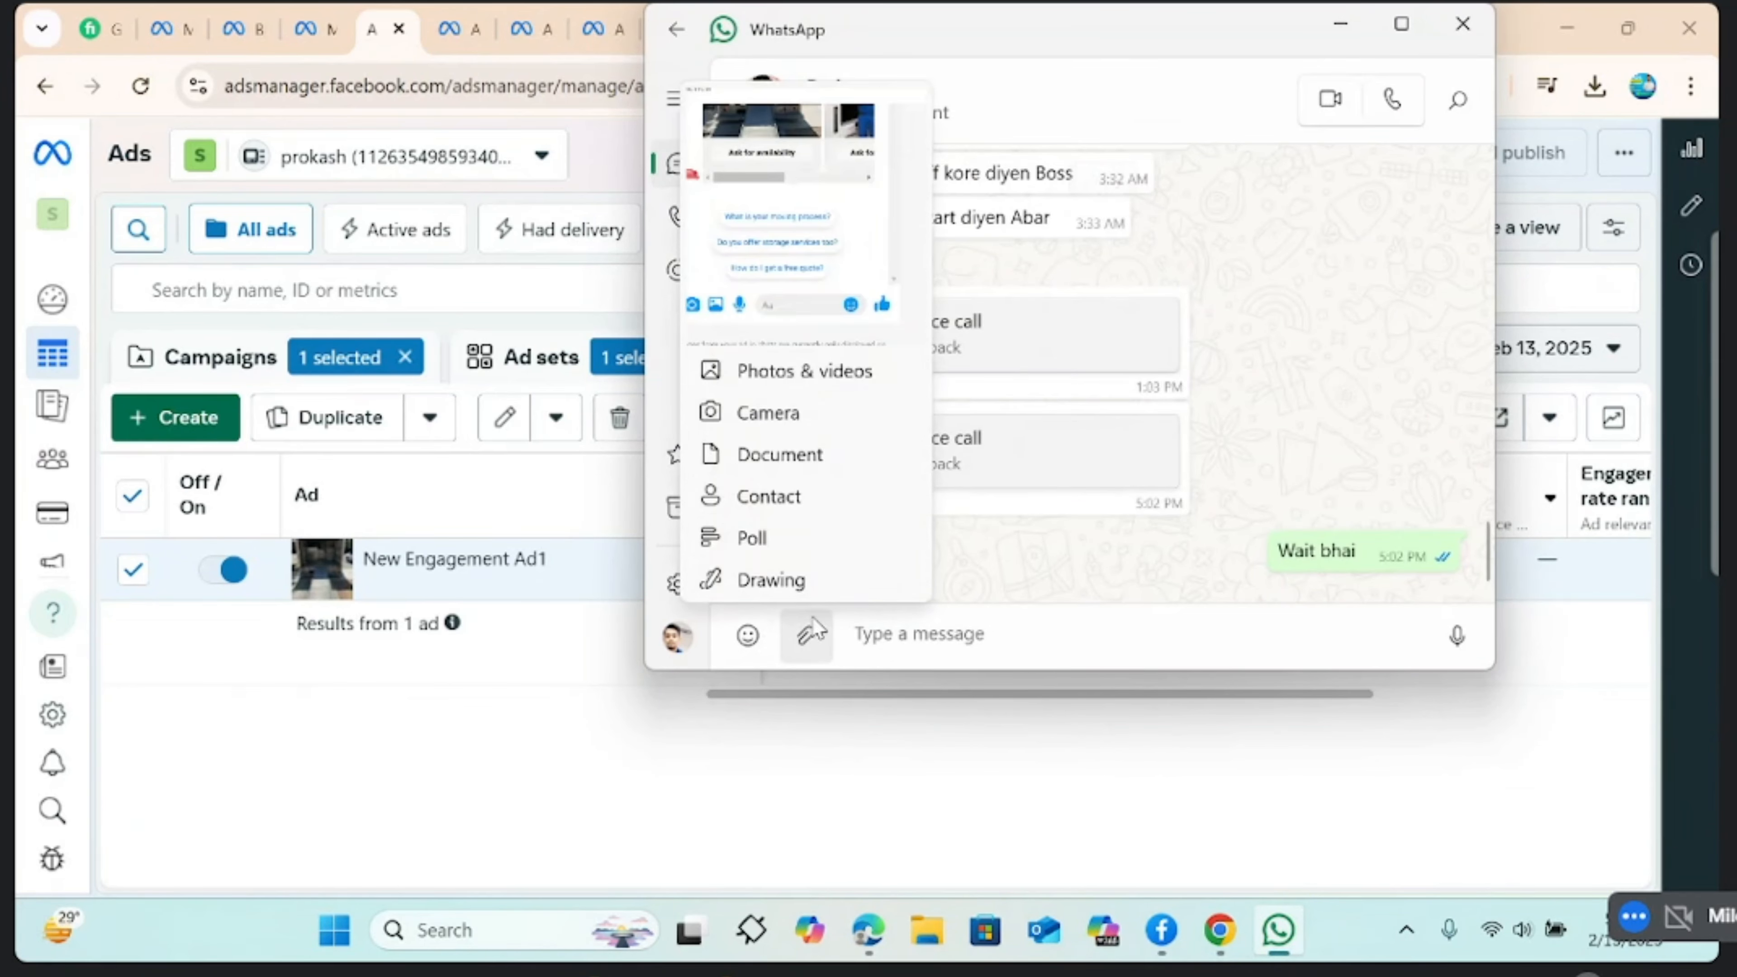
{"action": "left_click", "coordinate": [800, 413]}
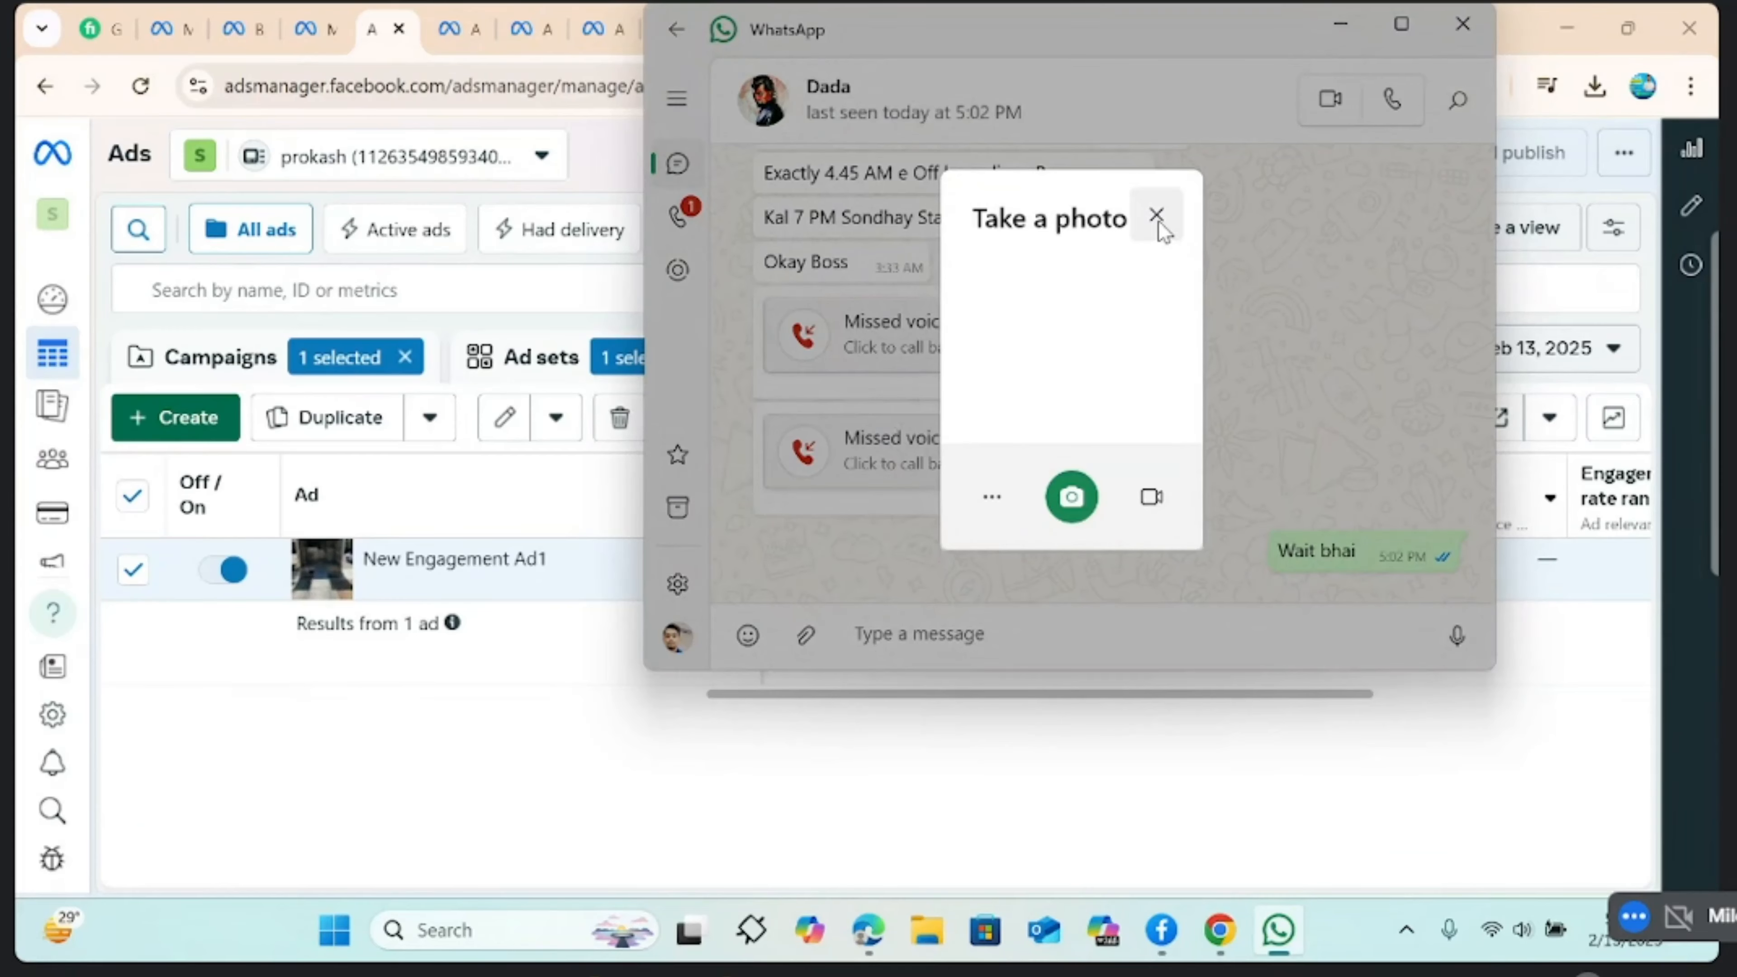
{"action": "left_click", "coordinate": [1154, 216]}
{"action": "left_click", "coordinate": [806, 635]}
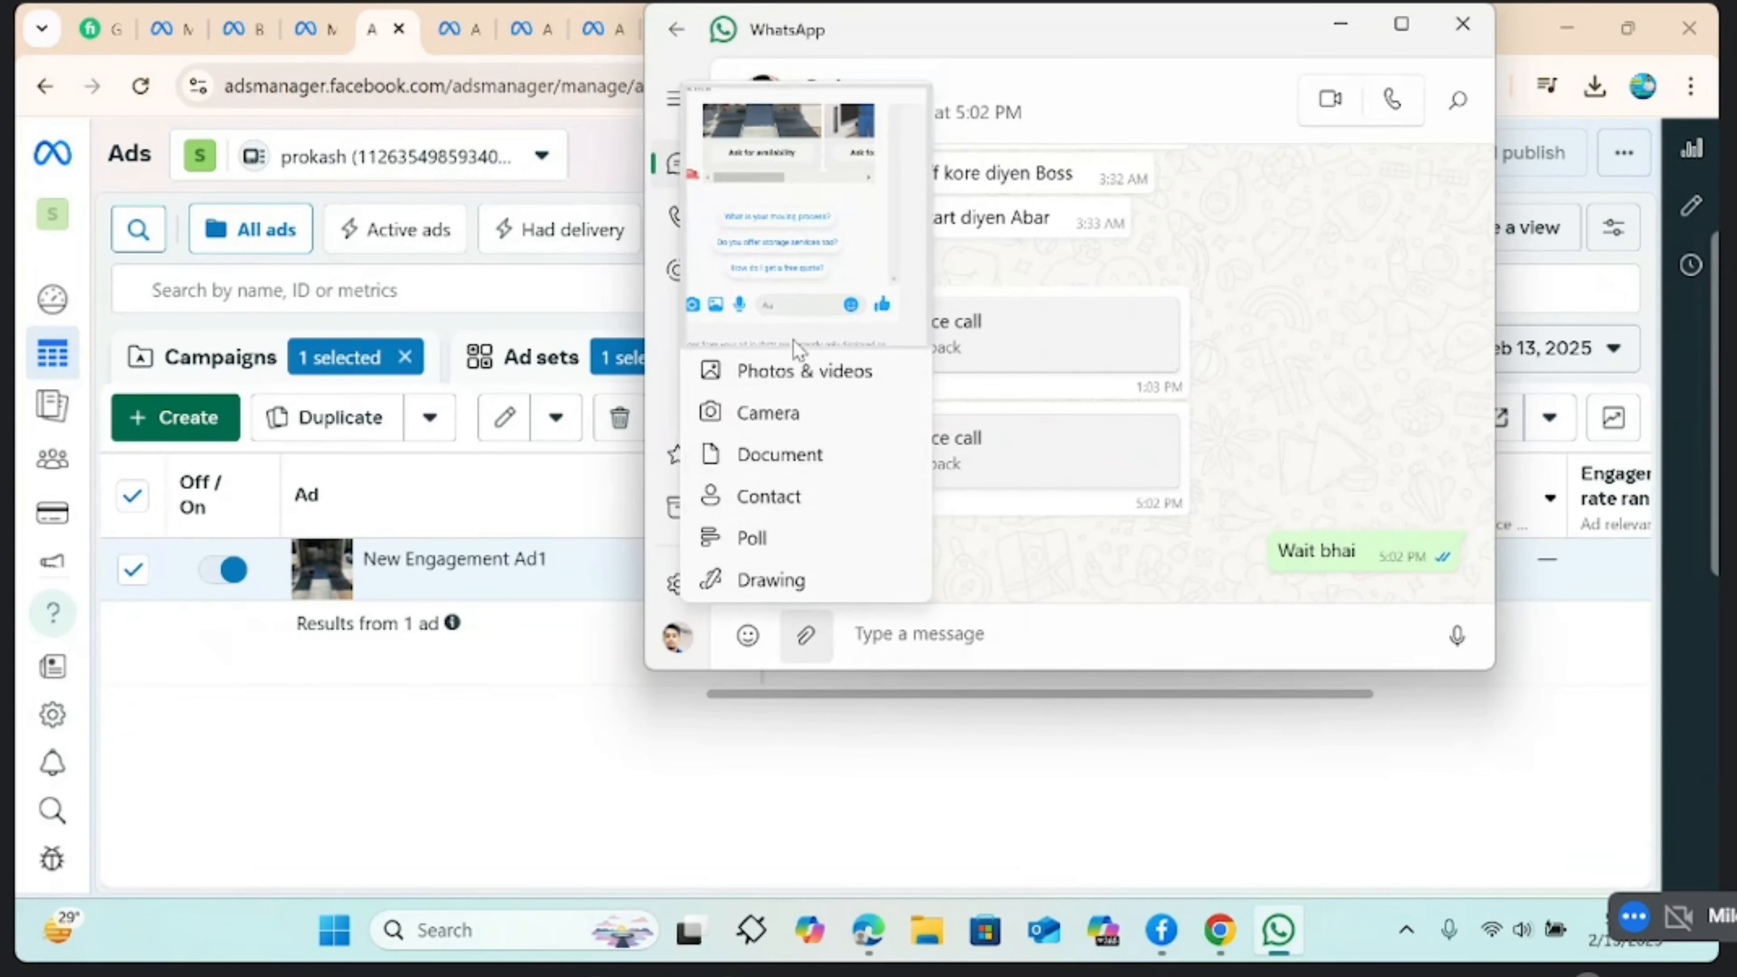
{"action": "left_click", "coordinate": [800, 295]}
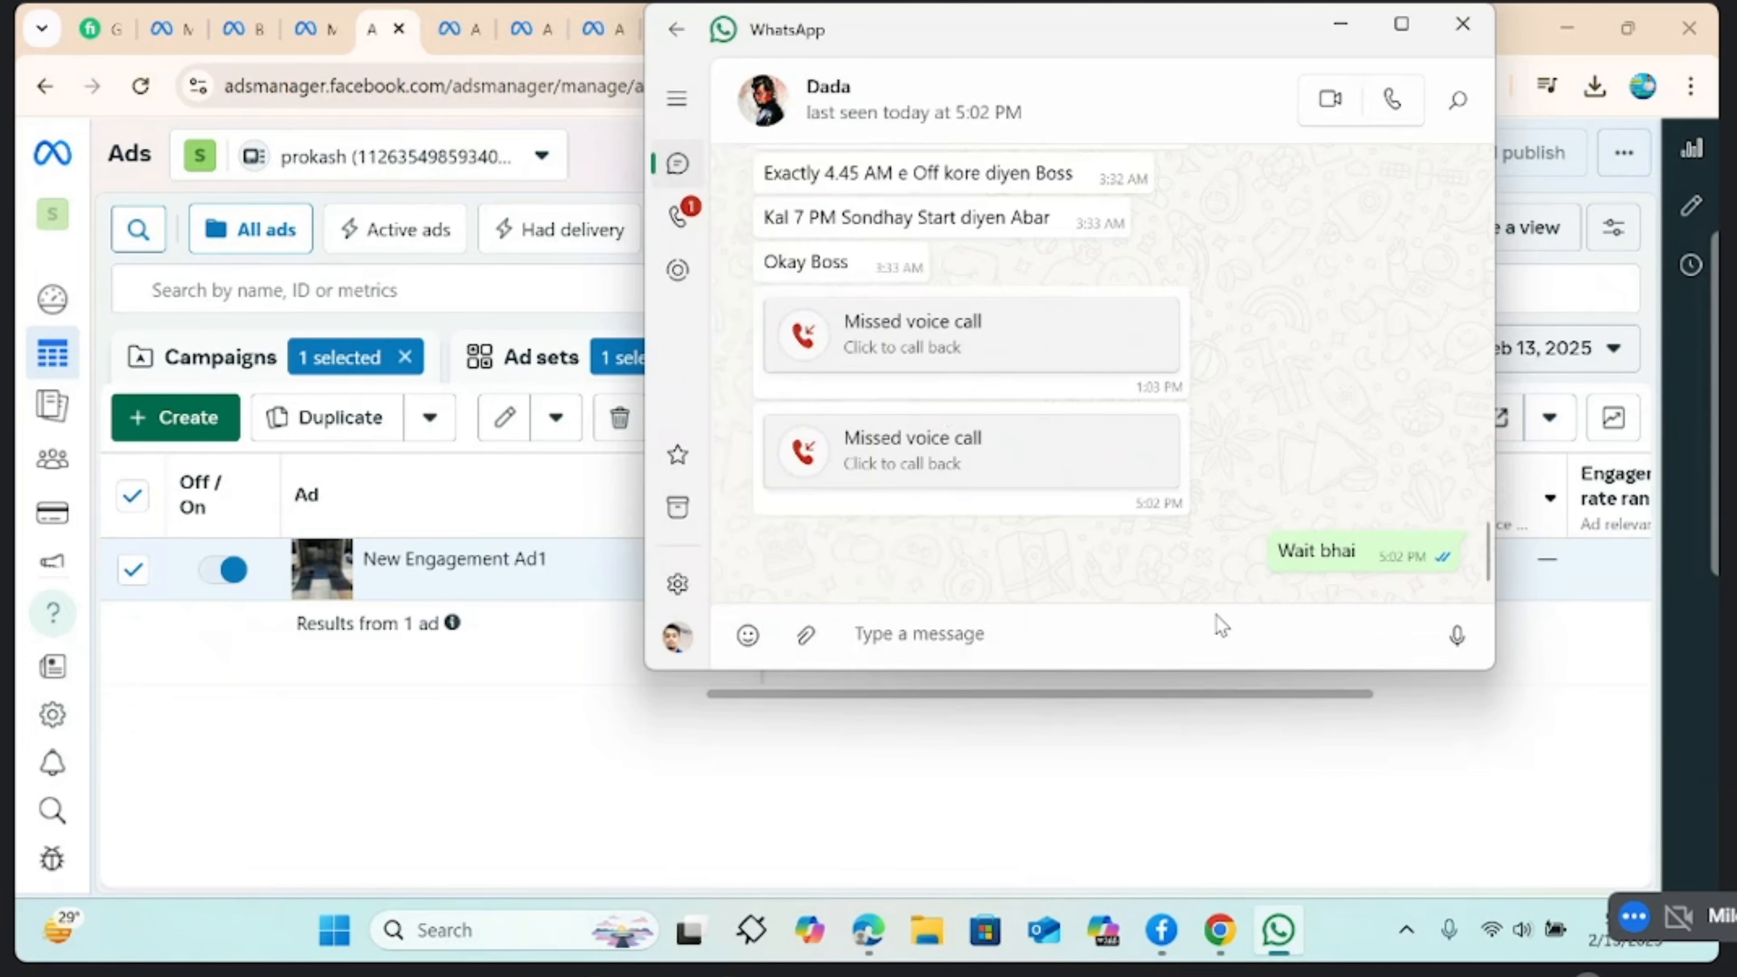
{"action": "left_click", "coordinate": [1430, 618]}
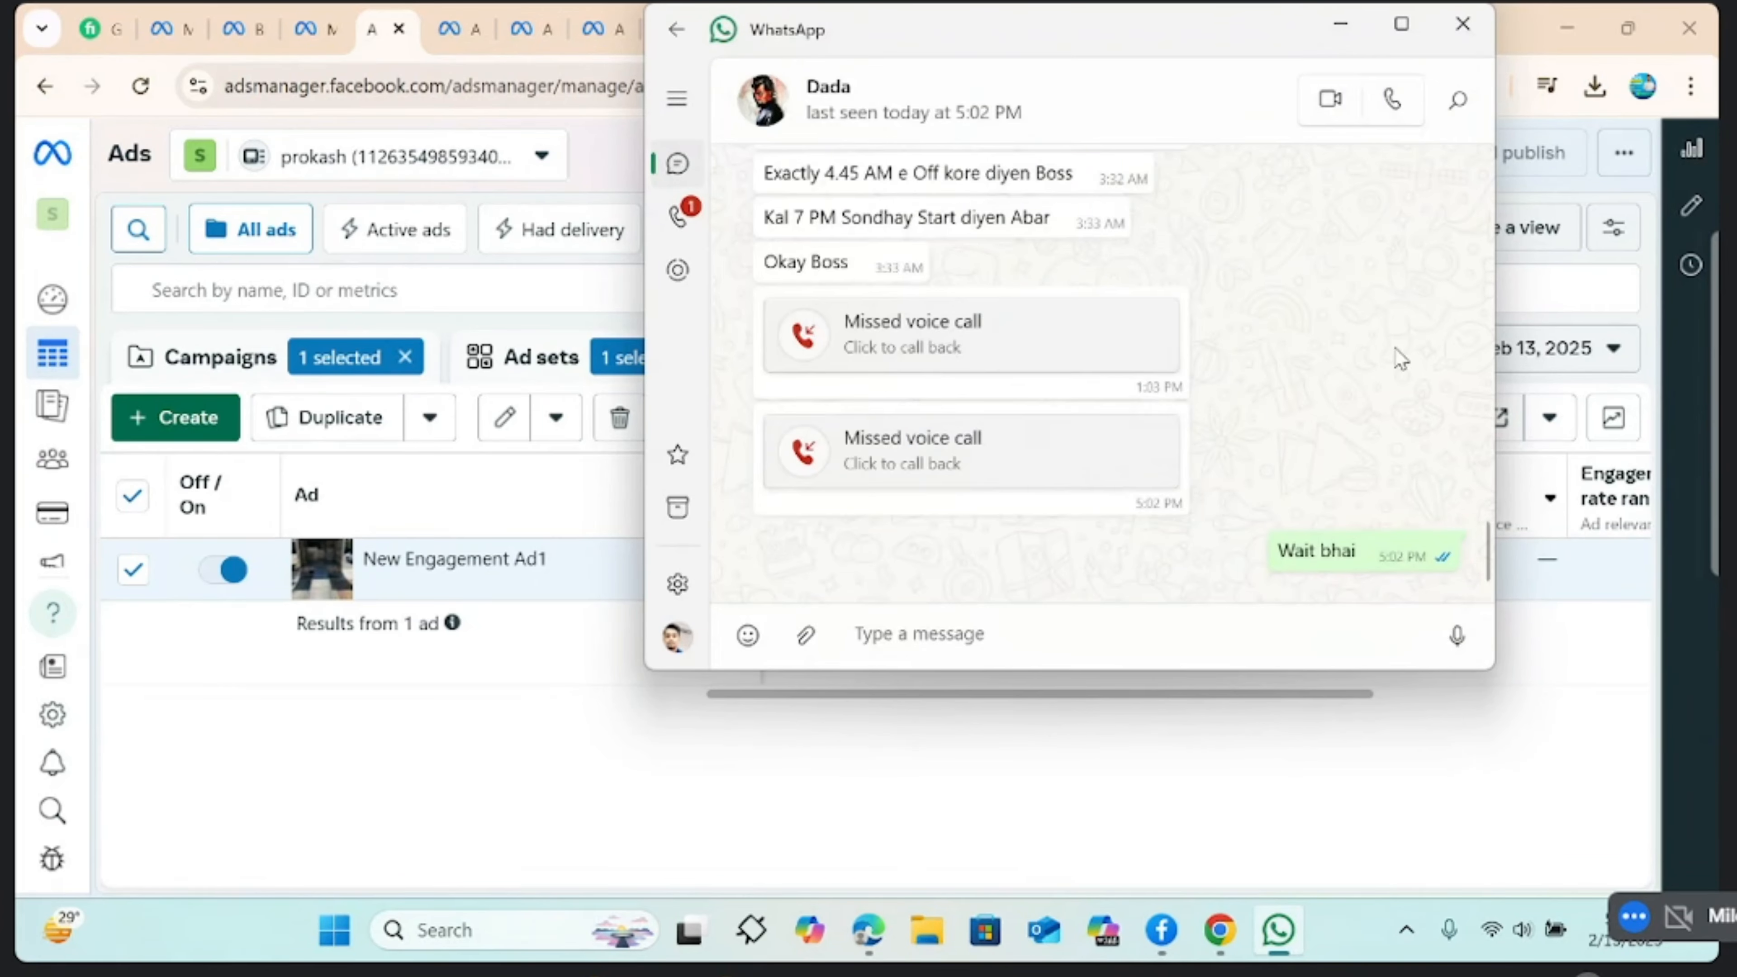
{"action": "left_click", "coordinate": [1340, 24]}
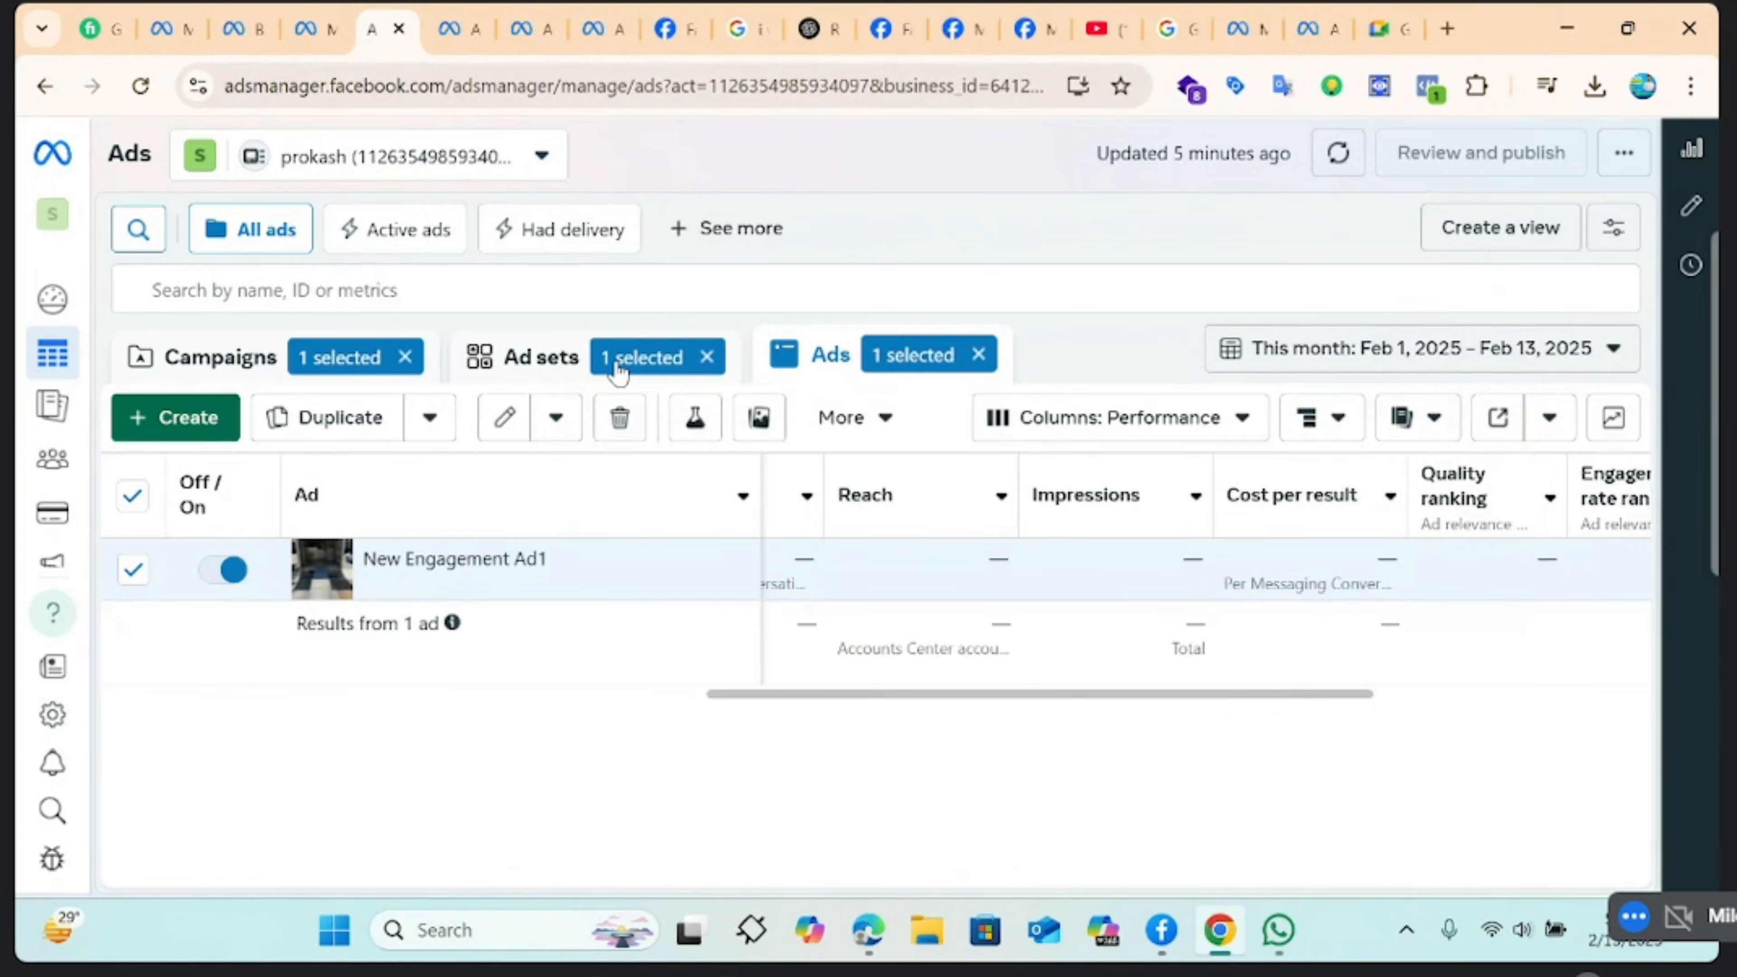
Open Gmail from a new browser tab
{"action": "left_click", "coordinate": [1447, 28]}
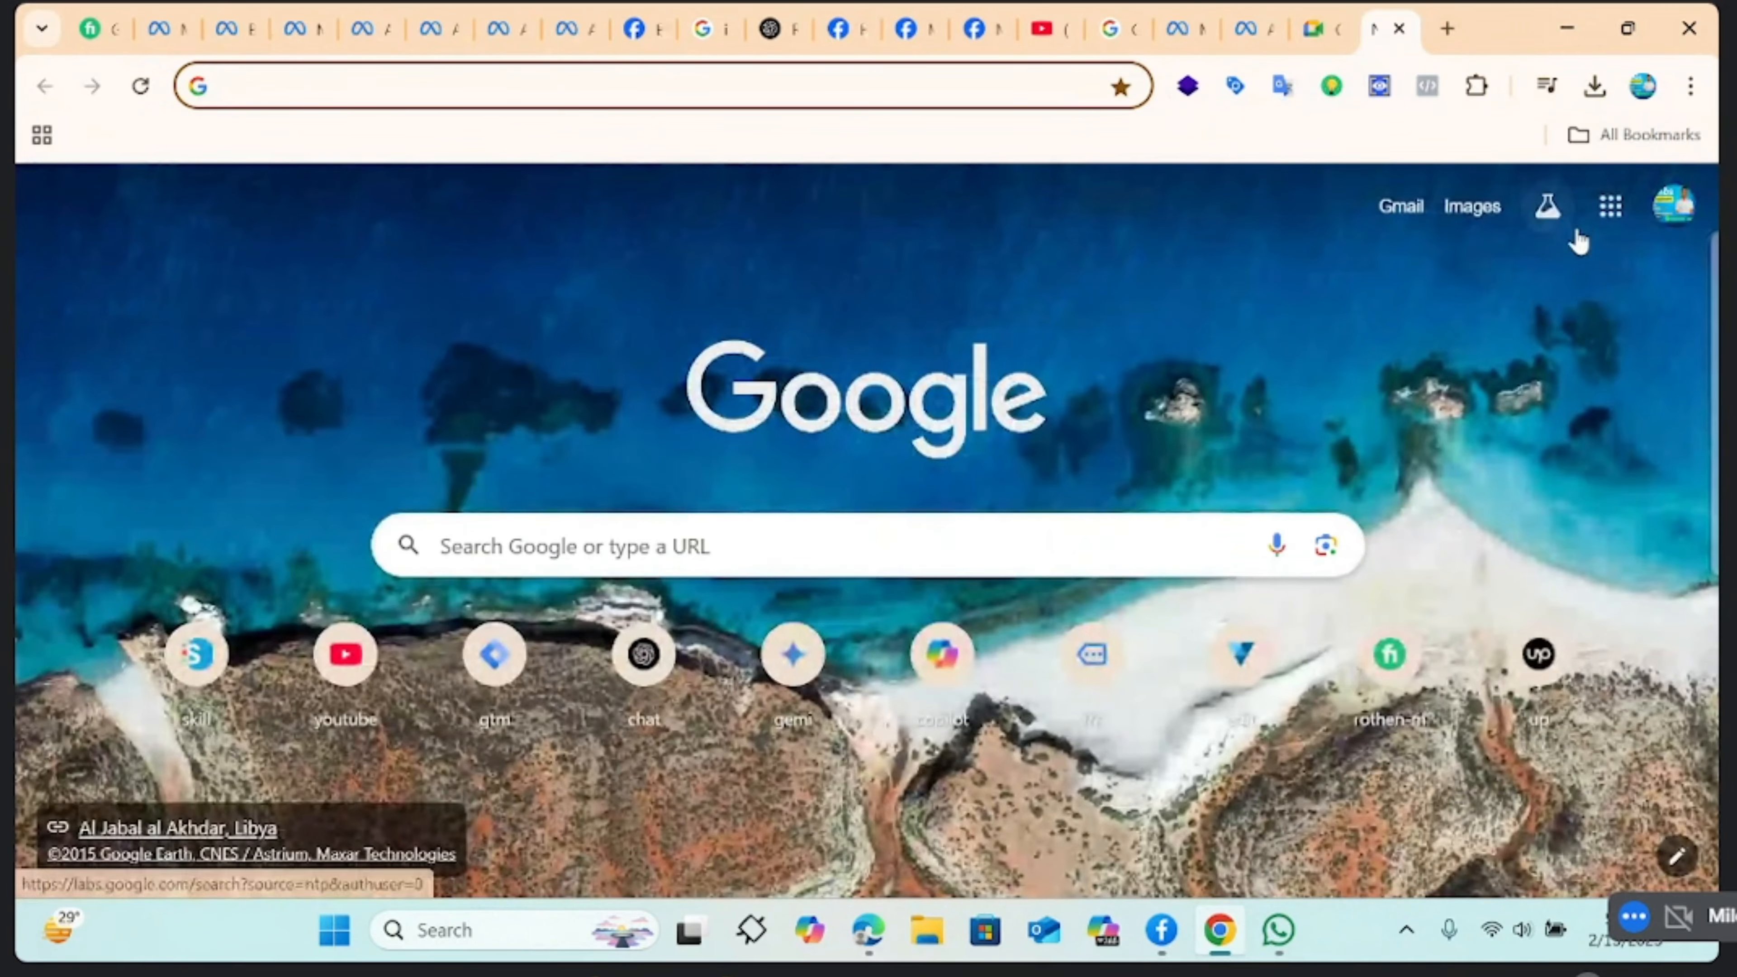
{"action": "left_click", "coordinate": [1603, 208]}
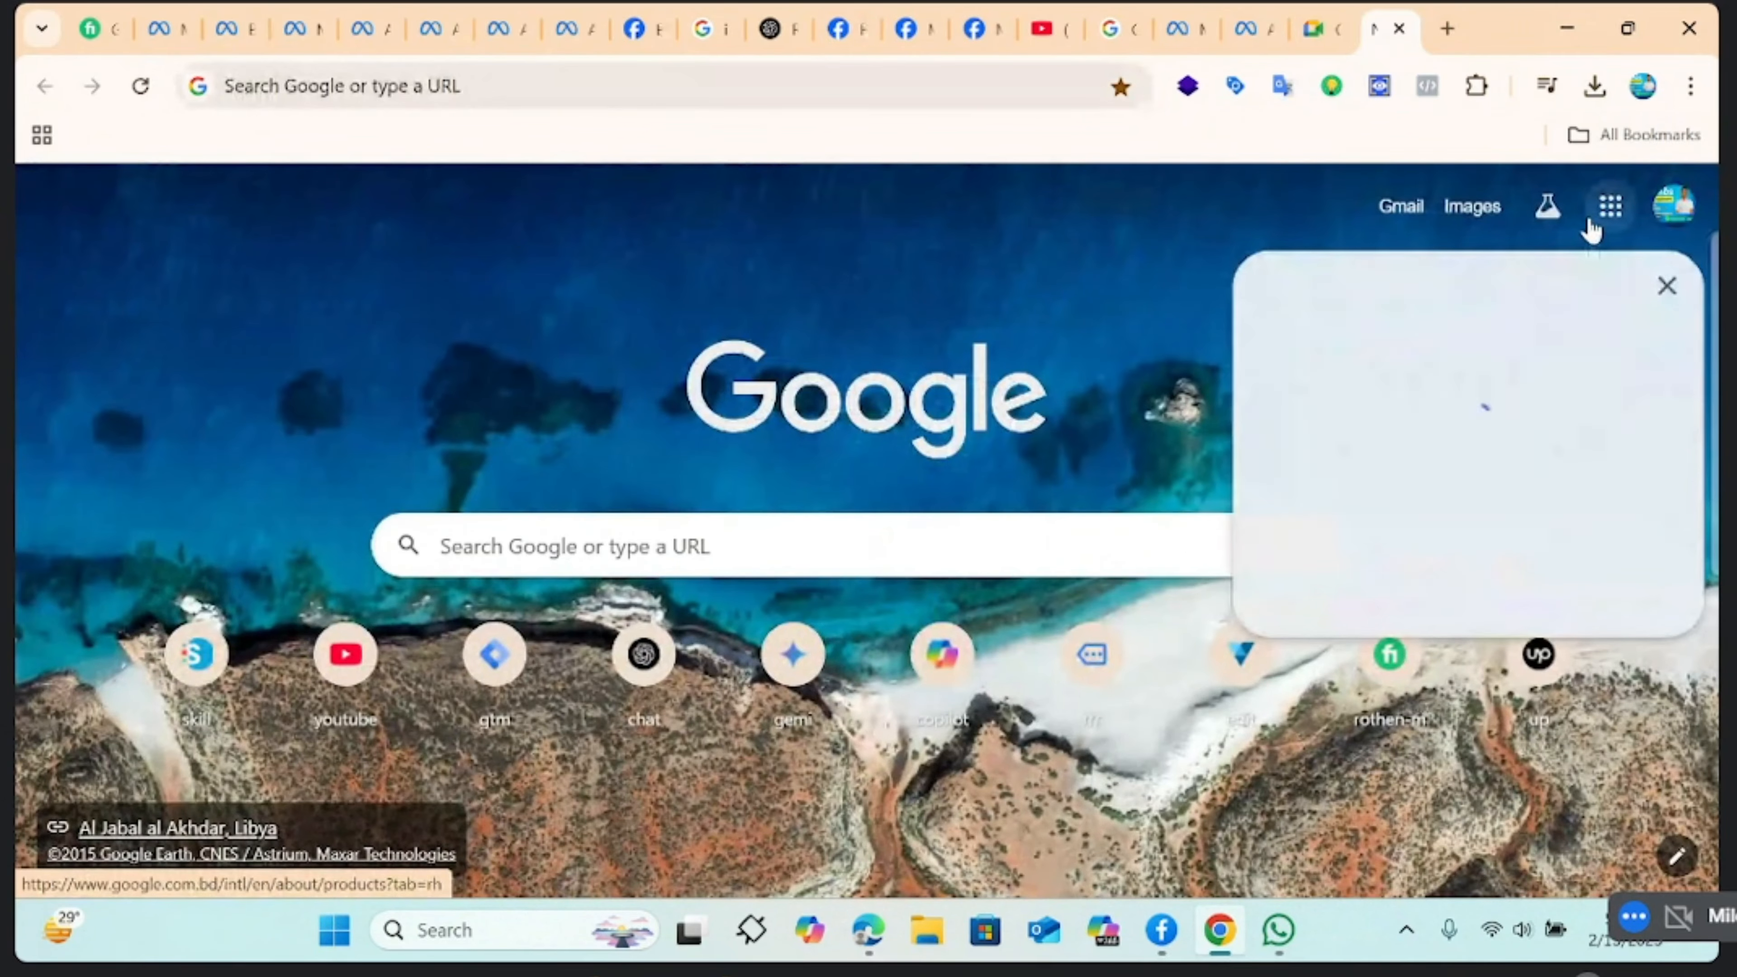
{"action": "left_click", "coordinate": [1403, 211]}
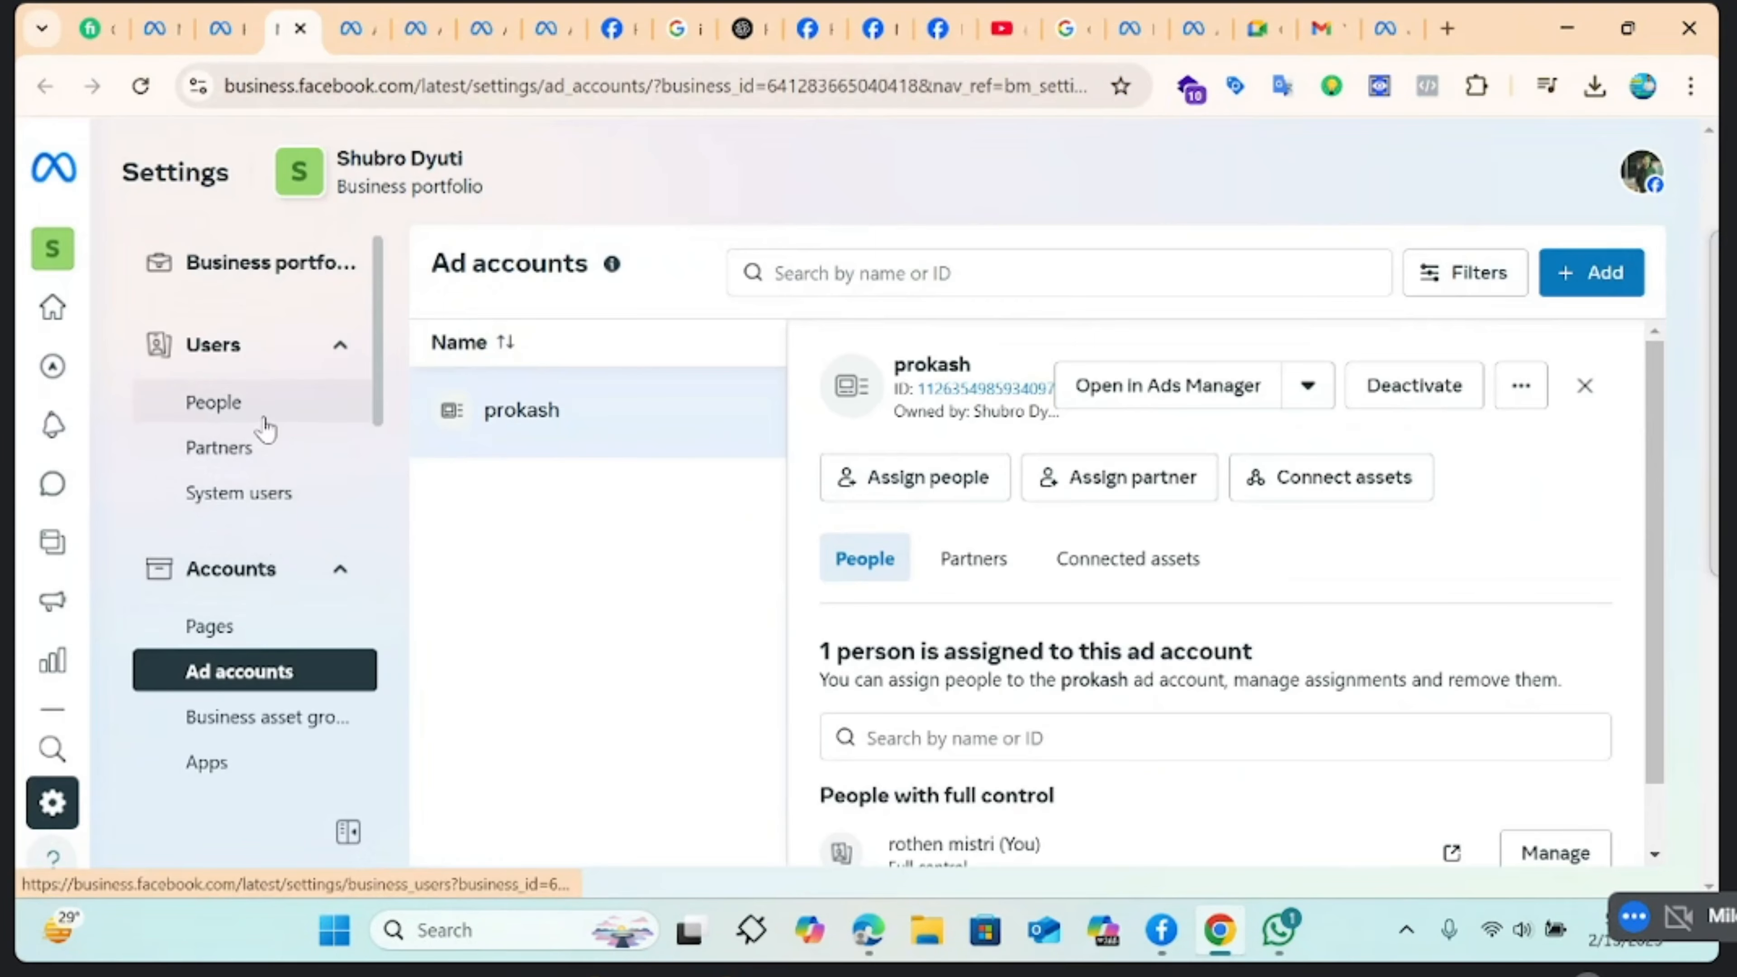
Open the People settings in Meta Business Suite and switch to the other business portfolio
{"action": "left_click", "coordinate": [265, 421]}
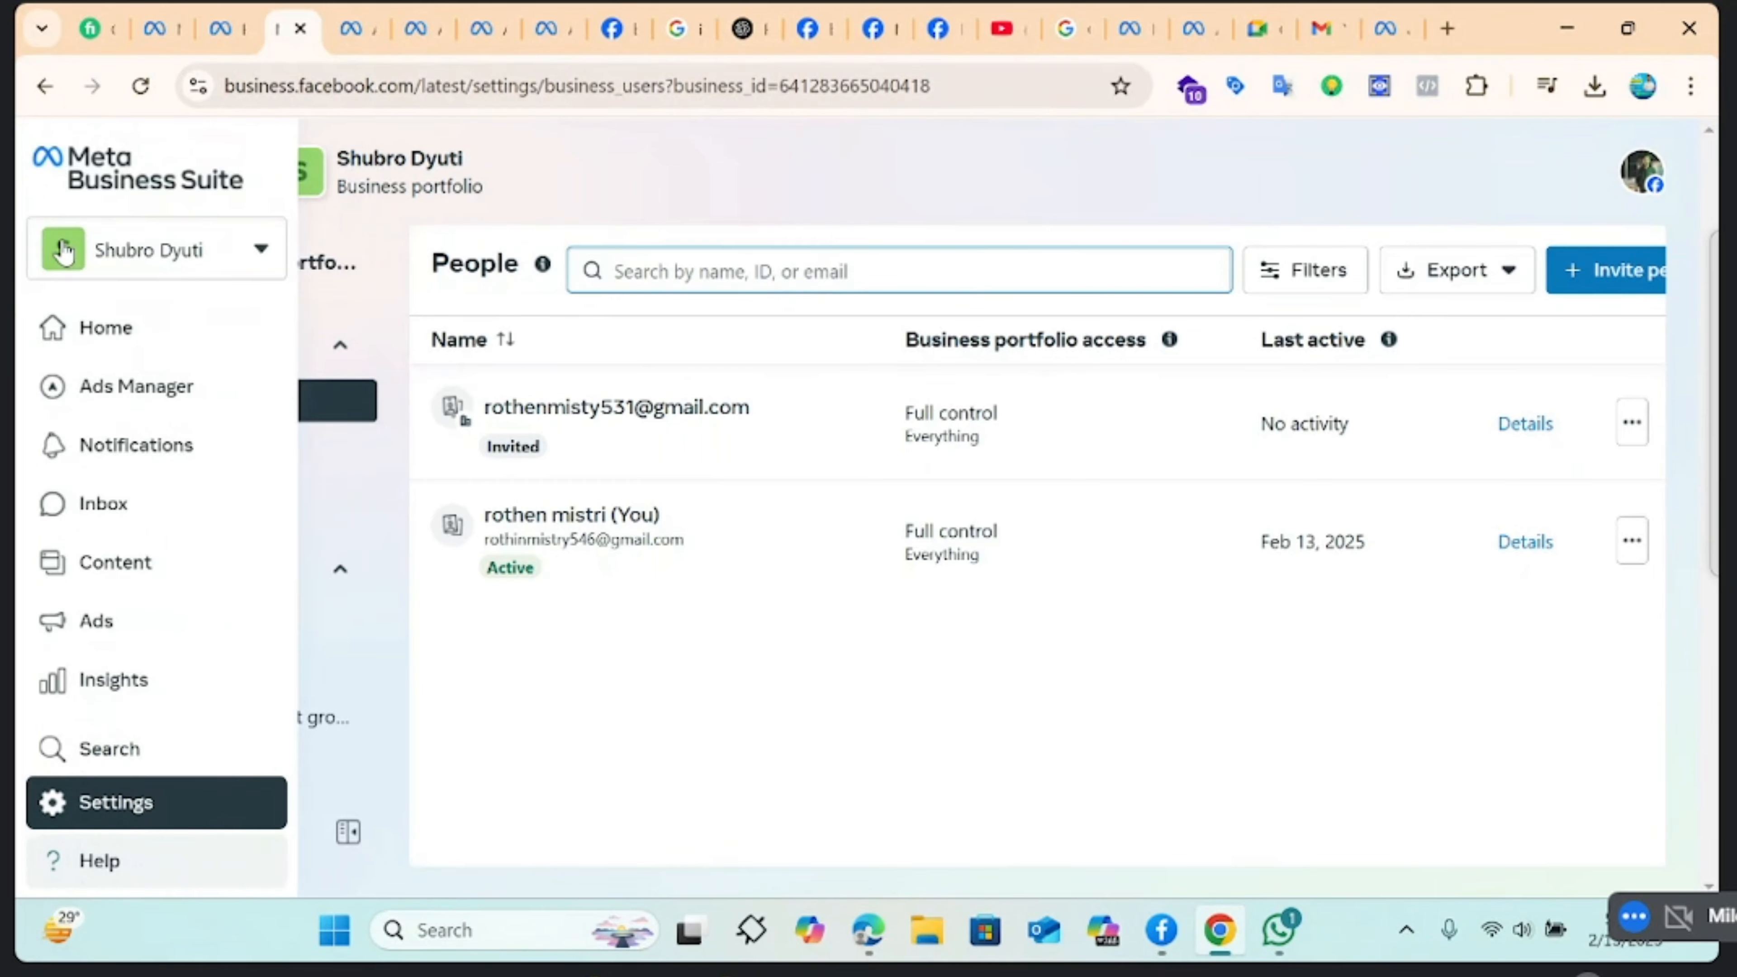
{"action": "left_click", "coordinate": [119, 260]}
{"action": "left_click", "coordinate": [245, 491]}
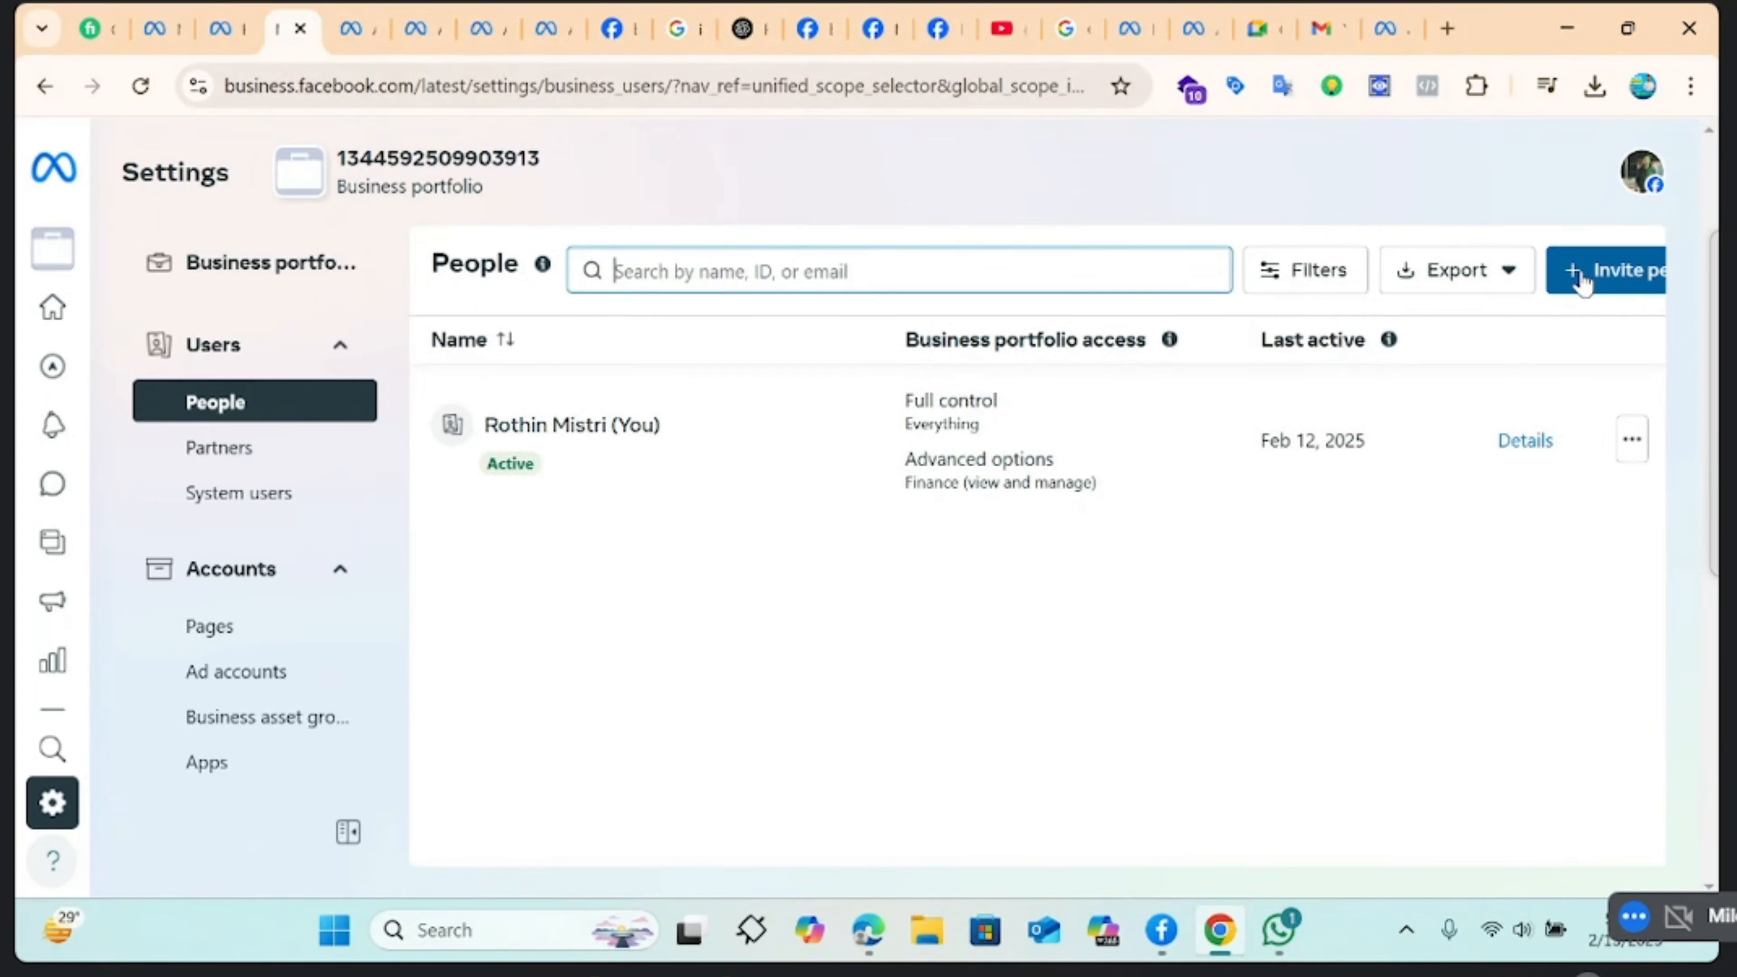
Start inviting a person to the business portfolio, enter the invitee's email address and continue to access assignment
{"action": "left_click", "coordinate": [1583, 282]}
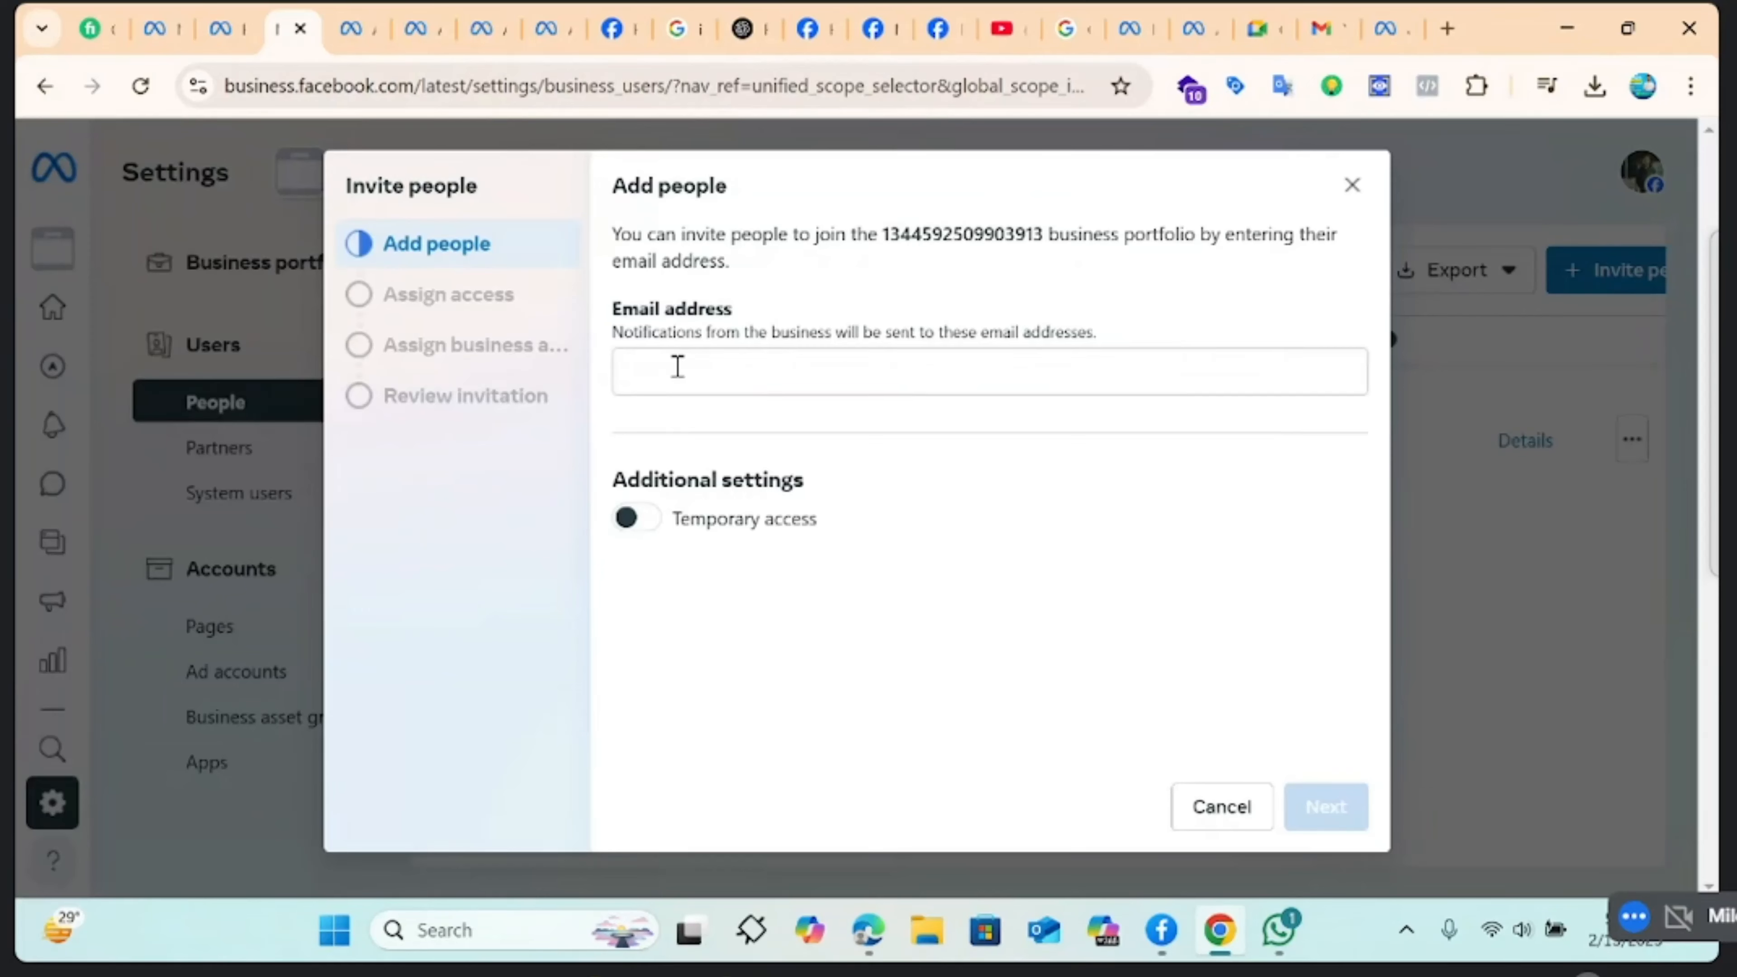
{"action": "left_click", "coordinate": [677, 367]}
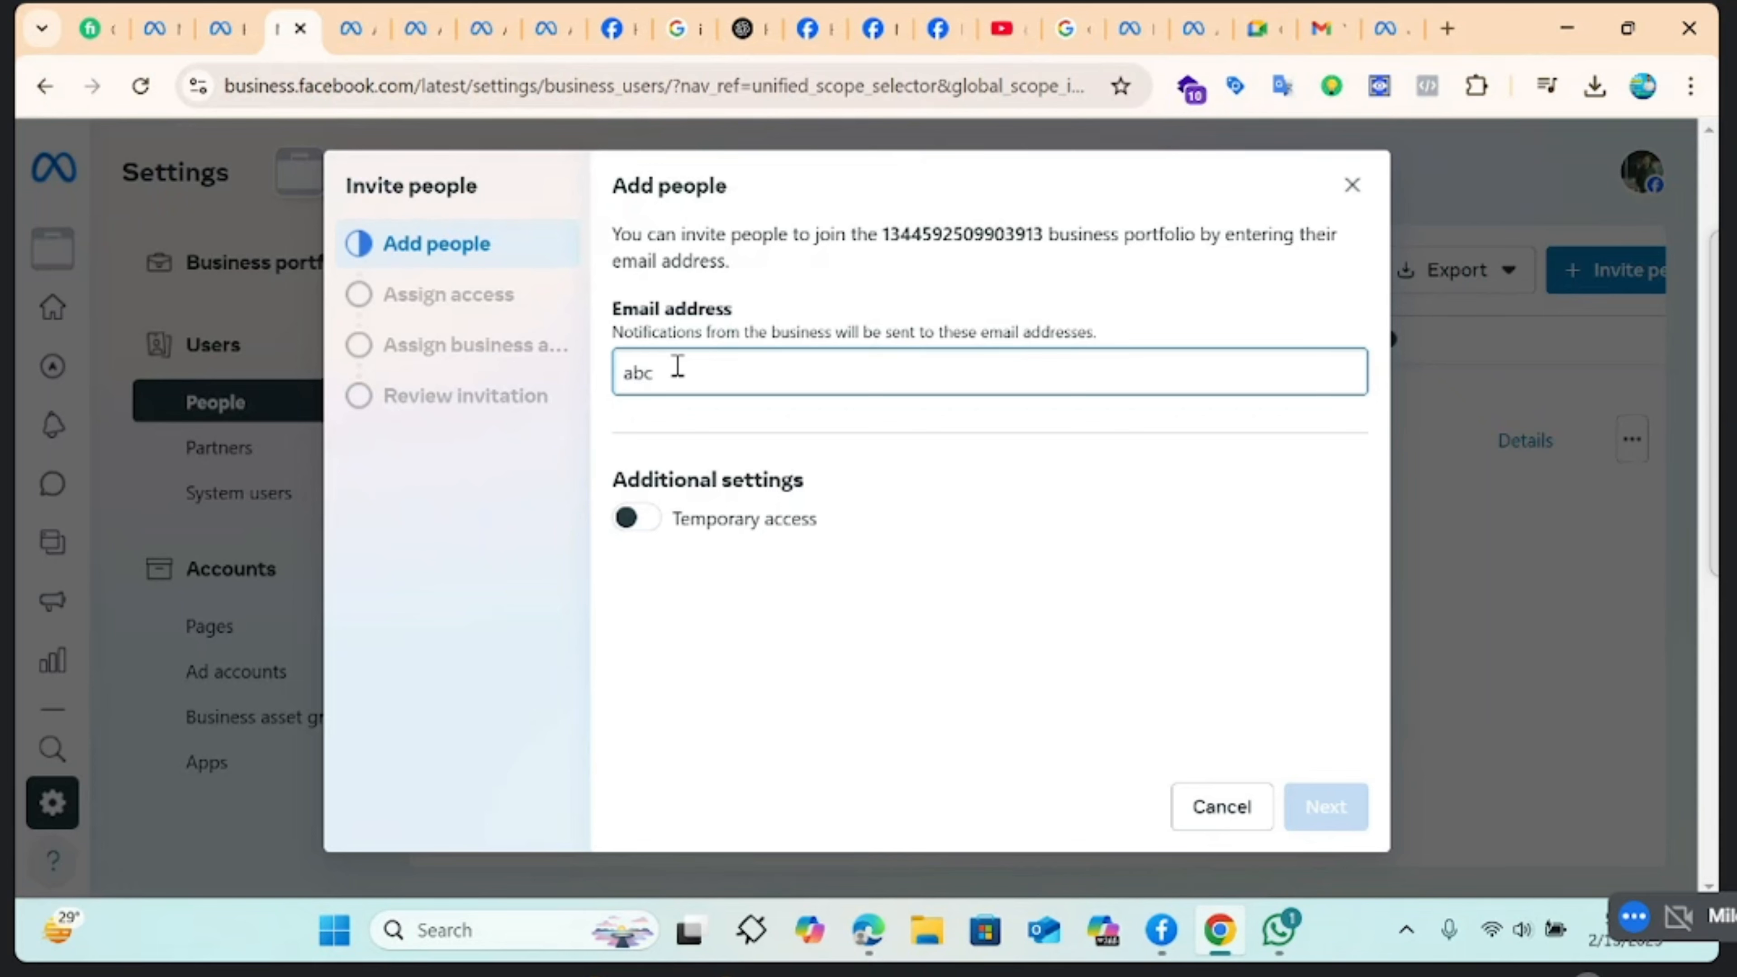
{"action": "type", "text": "@gmail.com"}
{"action": "key", "text": "Return"}
{"action": "left_click", "coordinate": [1324, 807]}
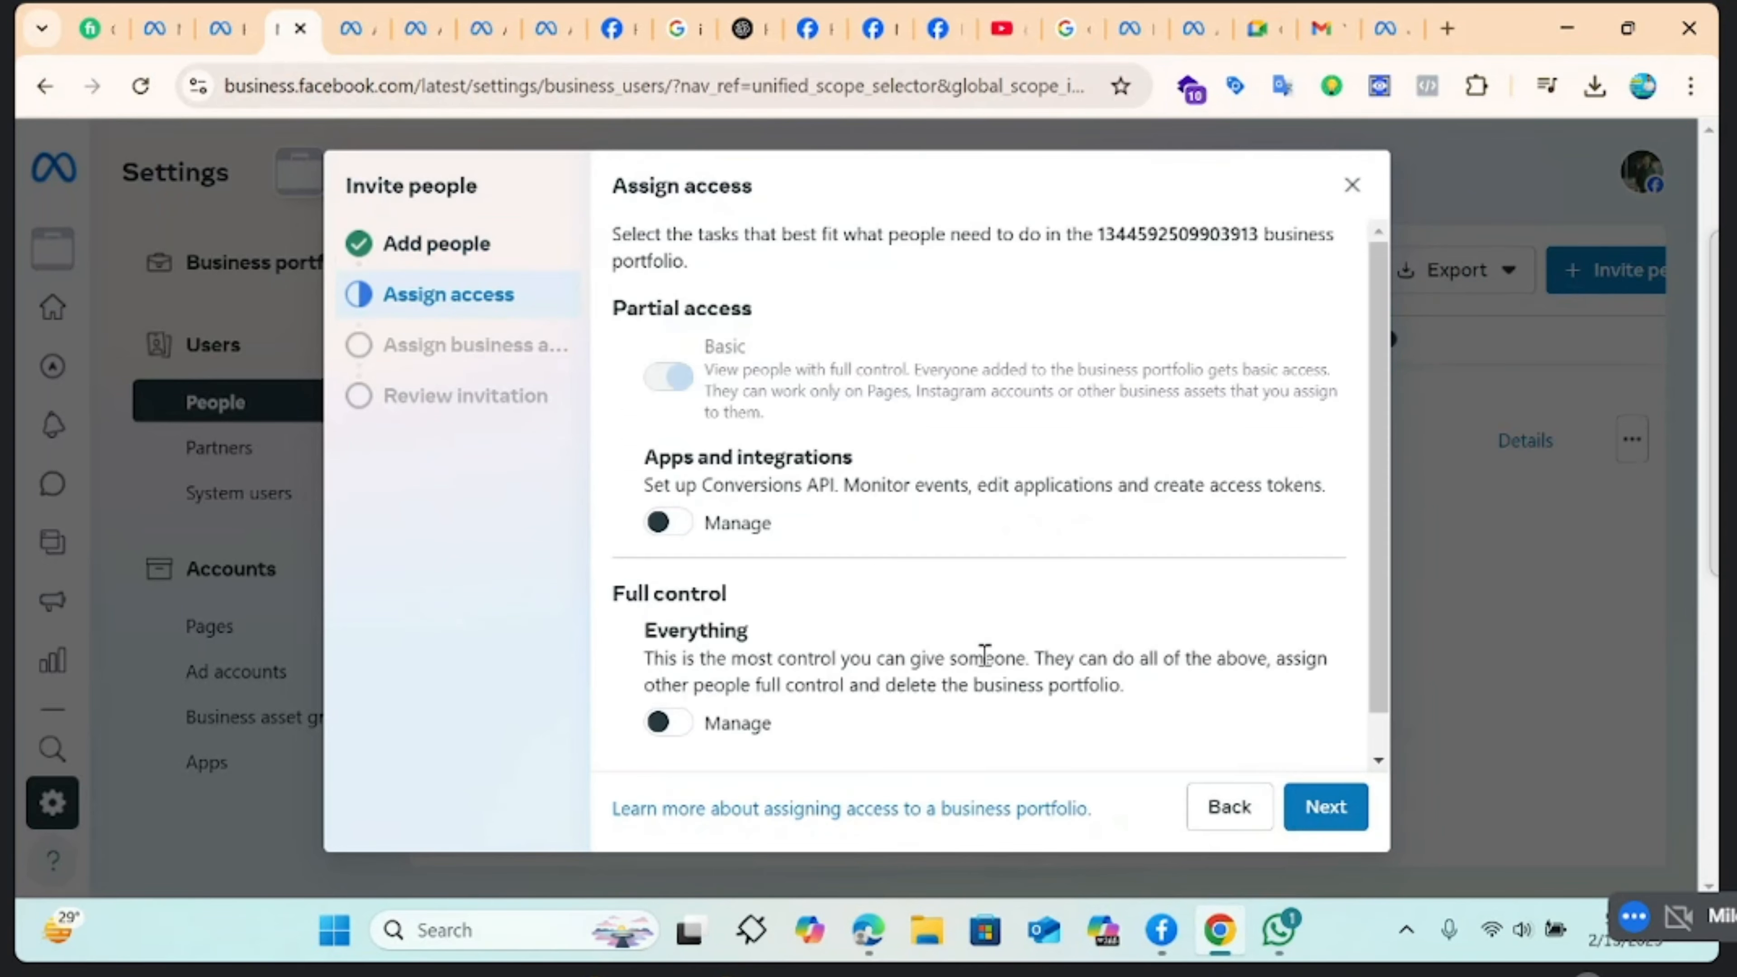
Grant the invitee full control over everything in the portfolio and continue to the business assets
{"action": "scroll", "coordinate": [704, 685], "scroll_direction": "down", "scroll_amount": 1}
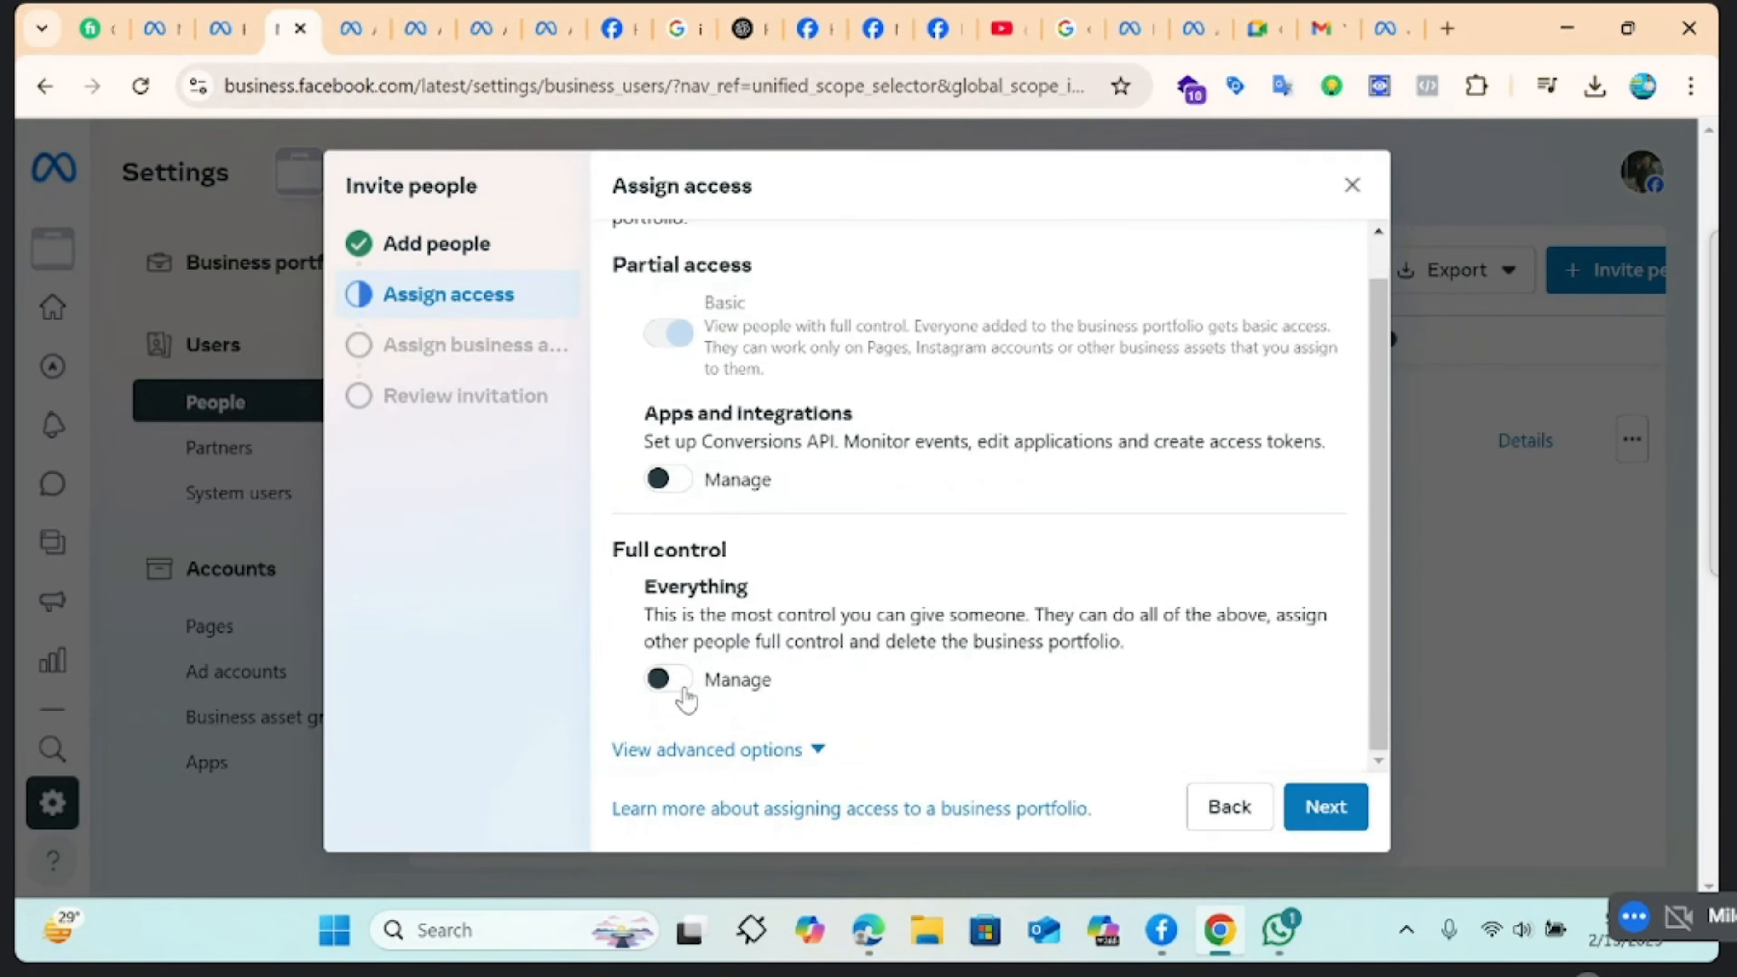
{"action": "left_click", "coordinate": [673, 681]}
{"action": "scroll", "coordinate": [820, 671], "scroll_direction": "down", "scroll_amount": 2}
{"action": "left_click", "coordinate": [1324, 807]}
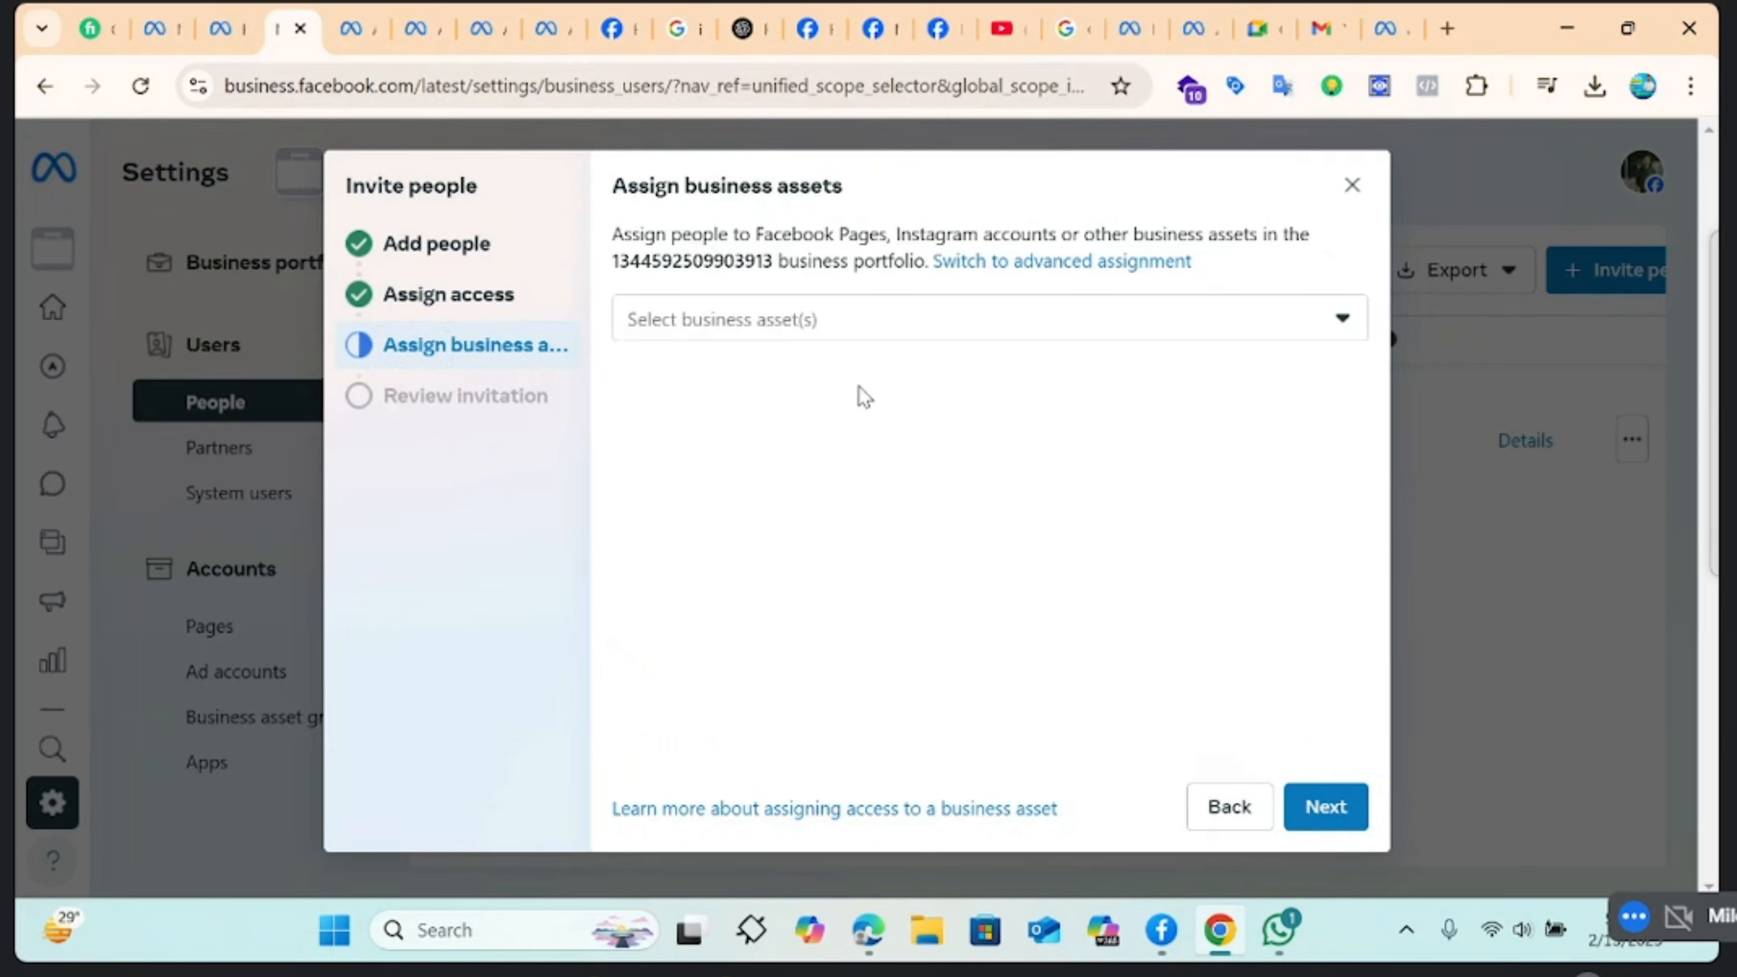
Assign the portfolio's ad account to the invitee with full control to manage ad accounts and proceed to the invitation review
{"action": "left_click", "coordinate": [841, 319]}
{"action": "left_click", "coordinate": [824, 451]}
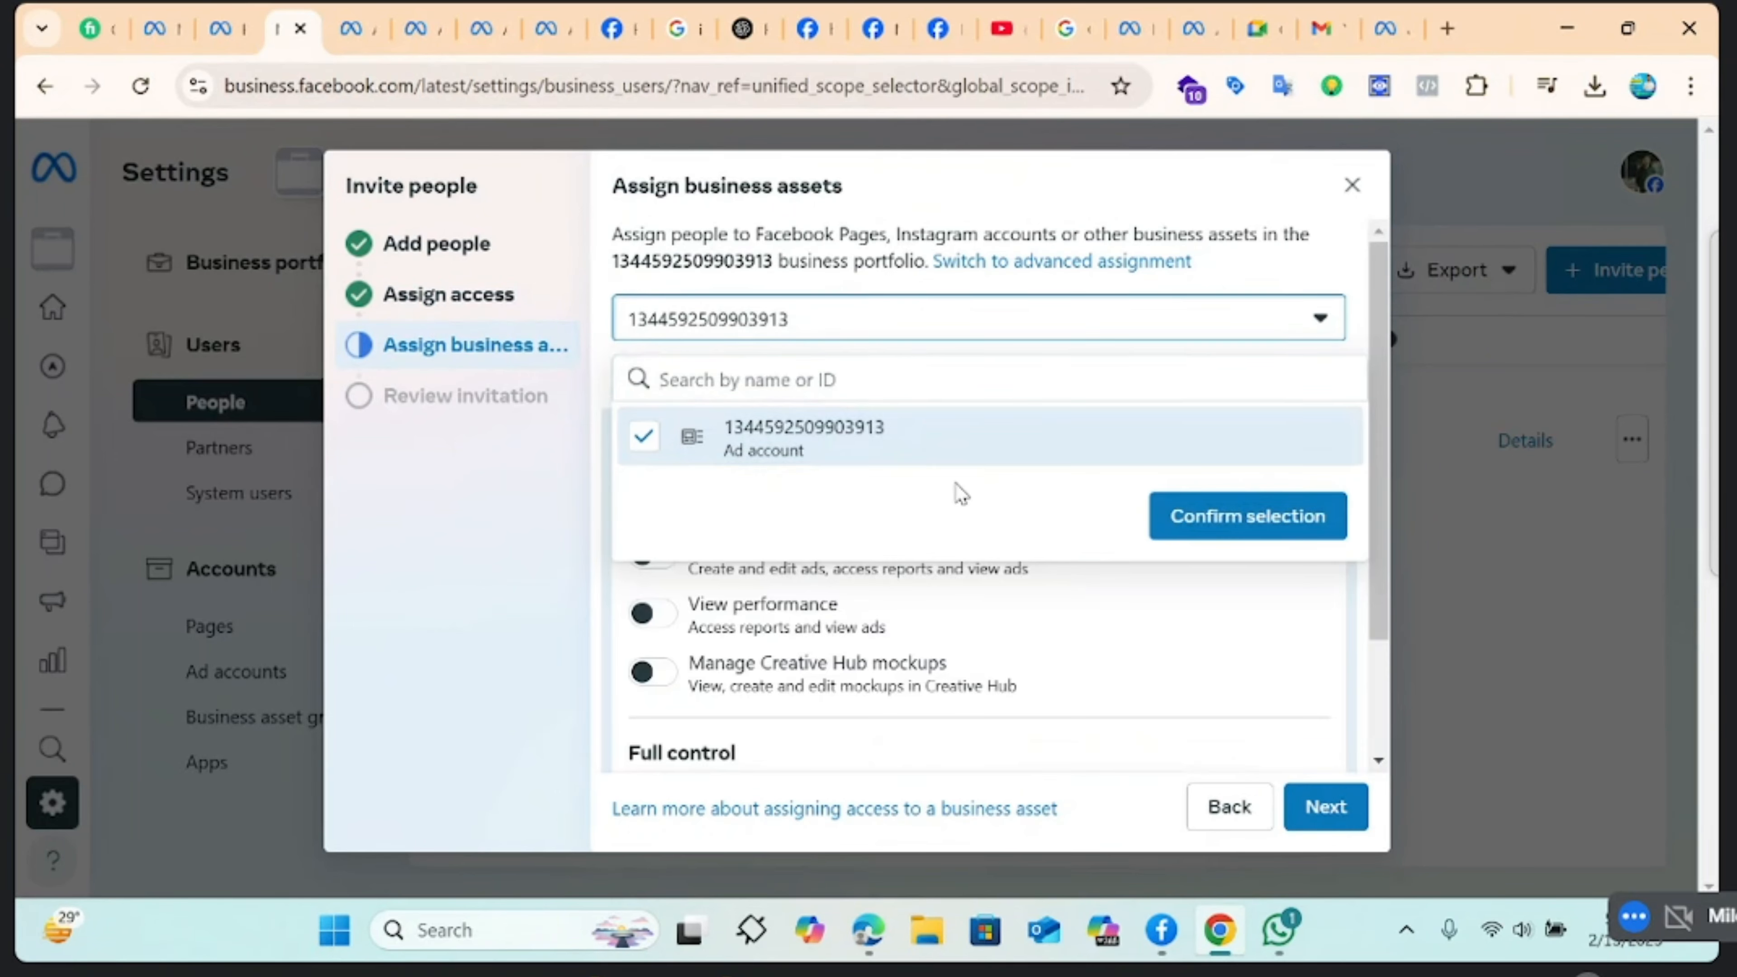
{"action": "scroll", "coordinate": [684, 677], "scroll_direction": "down", "scroll_amount": 3}
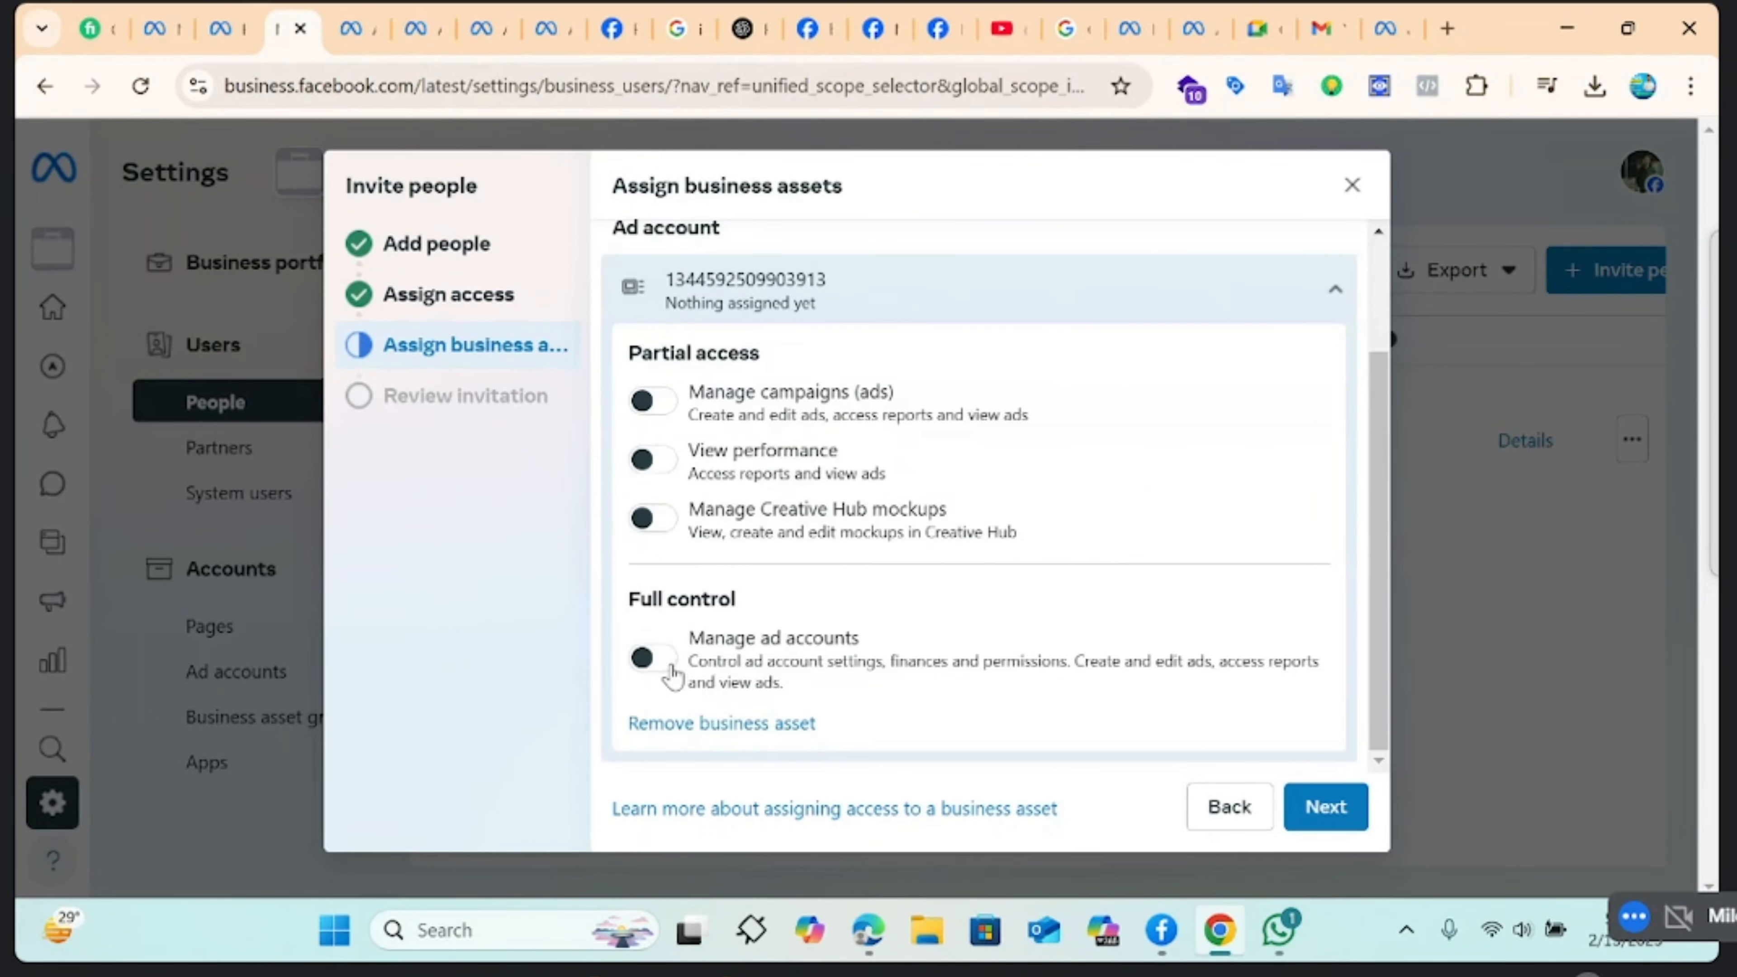
{"action": "left_click", "coordinate": [672, 669]}
{"action": "scroll", "coordinate": [882, 609], "scroll_direction": "up", "scroll_amount": 3}
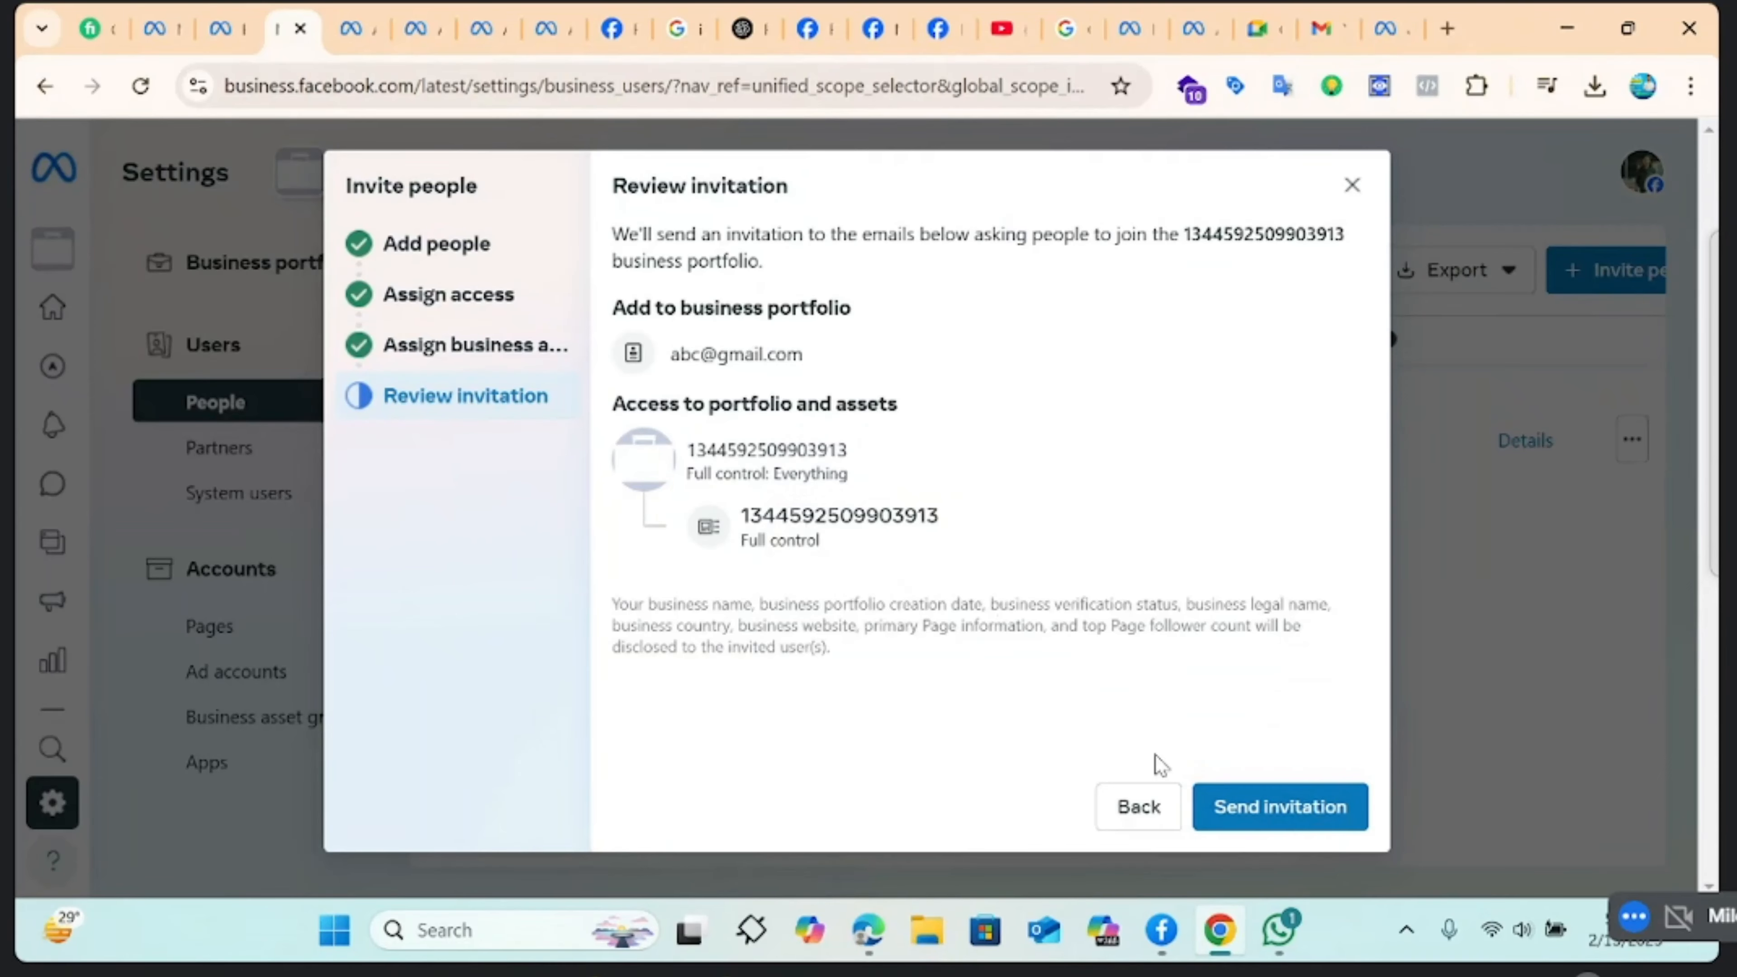
Go back to the access assignment, examine the advanced Finance options and return through the asset permissions to the invitation review
{"action": "left_click", "coordinate": [441, 308]}
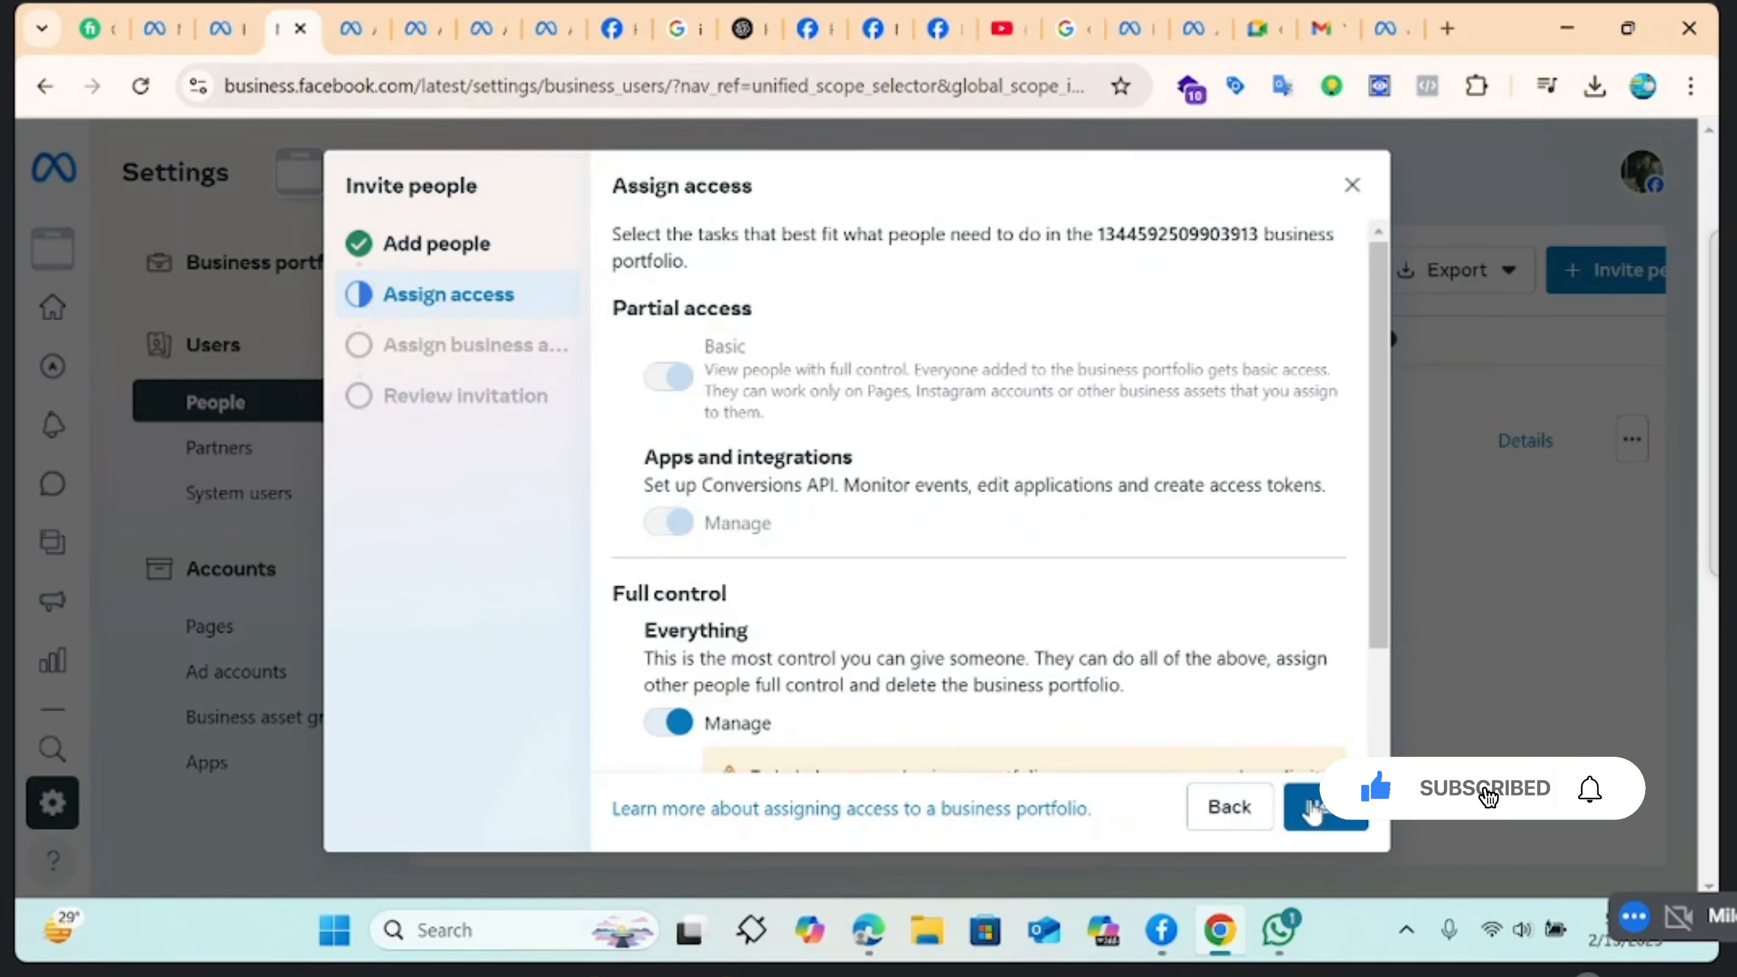
{"action": "scroll", "coordinate": [762, 753], "scroll_direction": "down", "scroll_amount": 2}
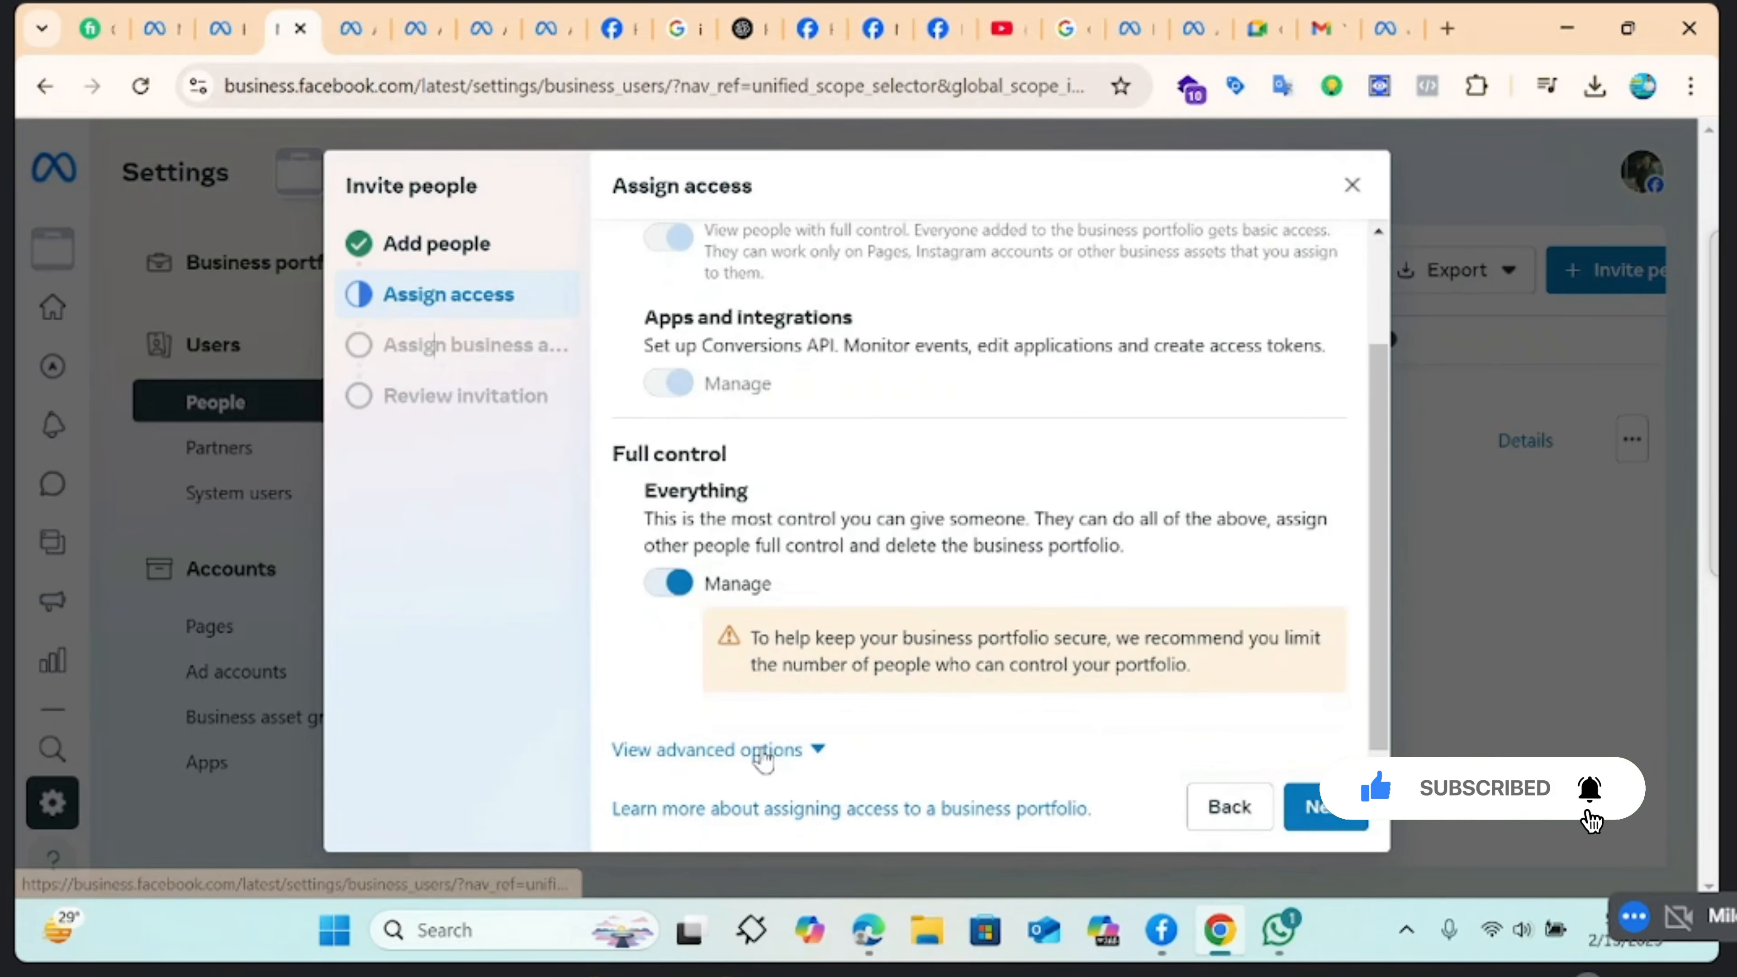
{"action": "left_click", "coordinate": [764, 751]}
{"action": "scroll", "coordinate": [804, 725], "scroll_direction": "down", "scroll_amount": 2}
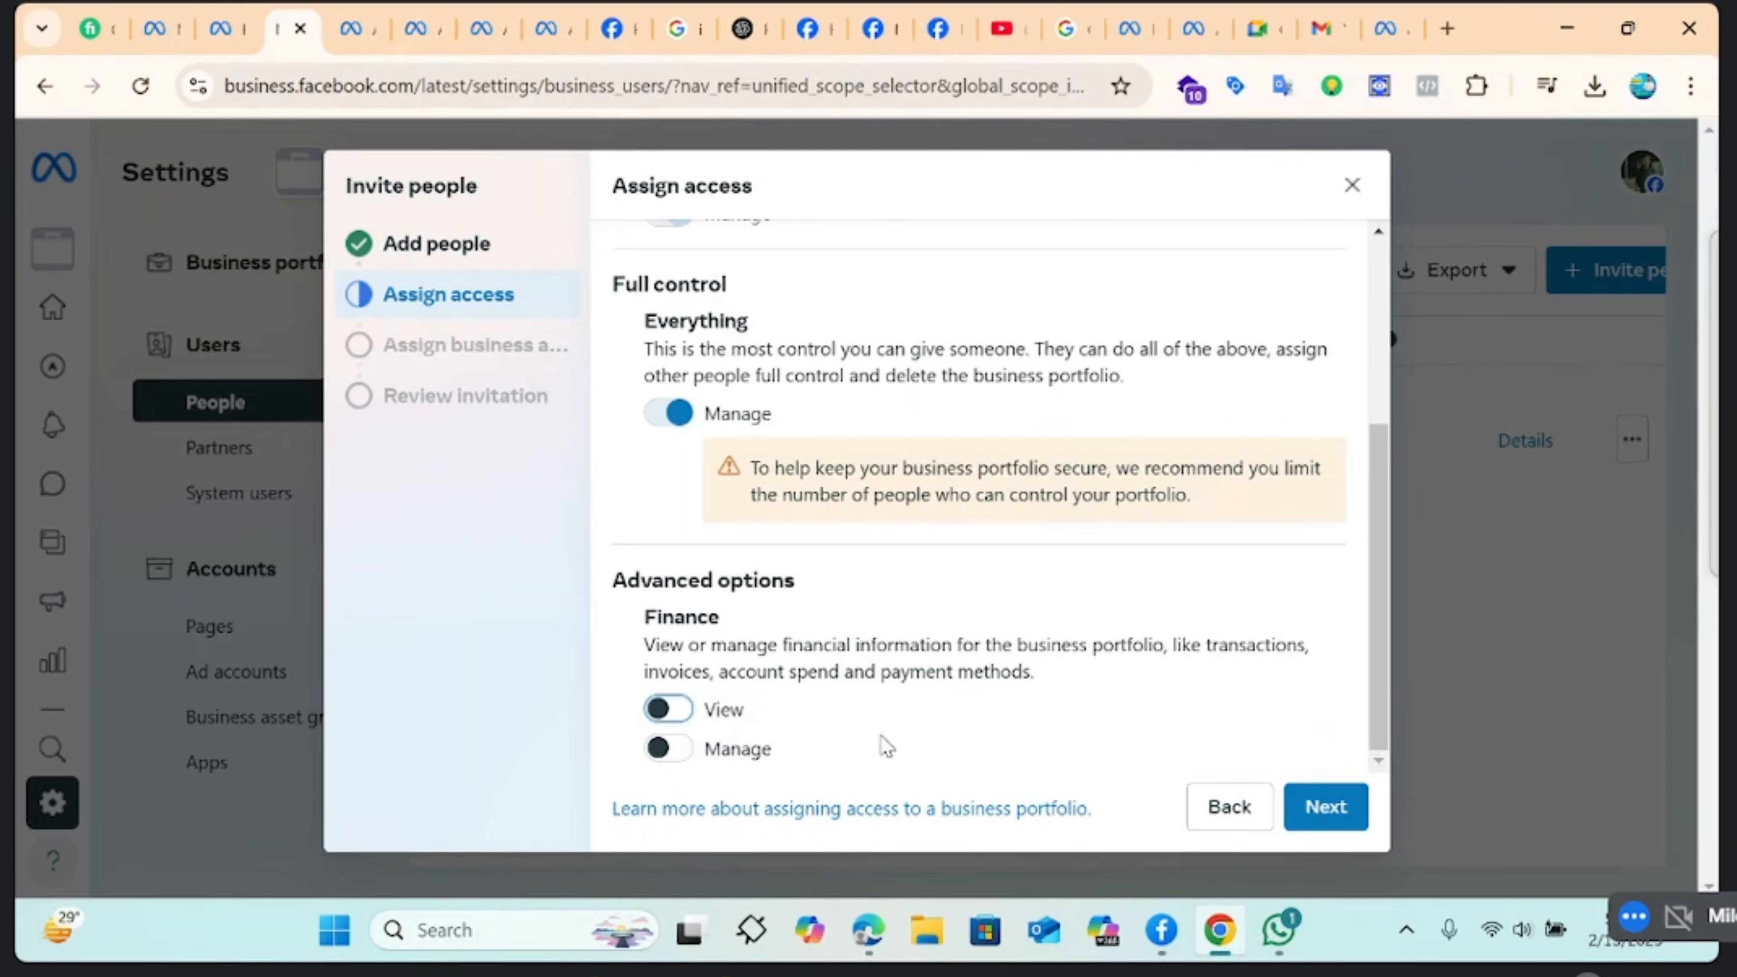
{"action": "left_click", "coordinate": [1314, 806]}
{"action": "scroll", "coordinate": [899, 569], "scroll_direction": "down", "scroll_amount": 2}
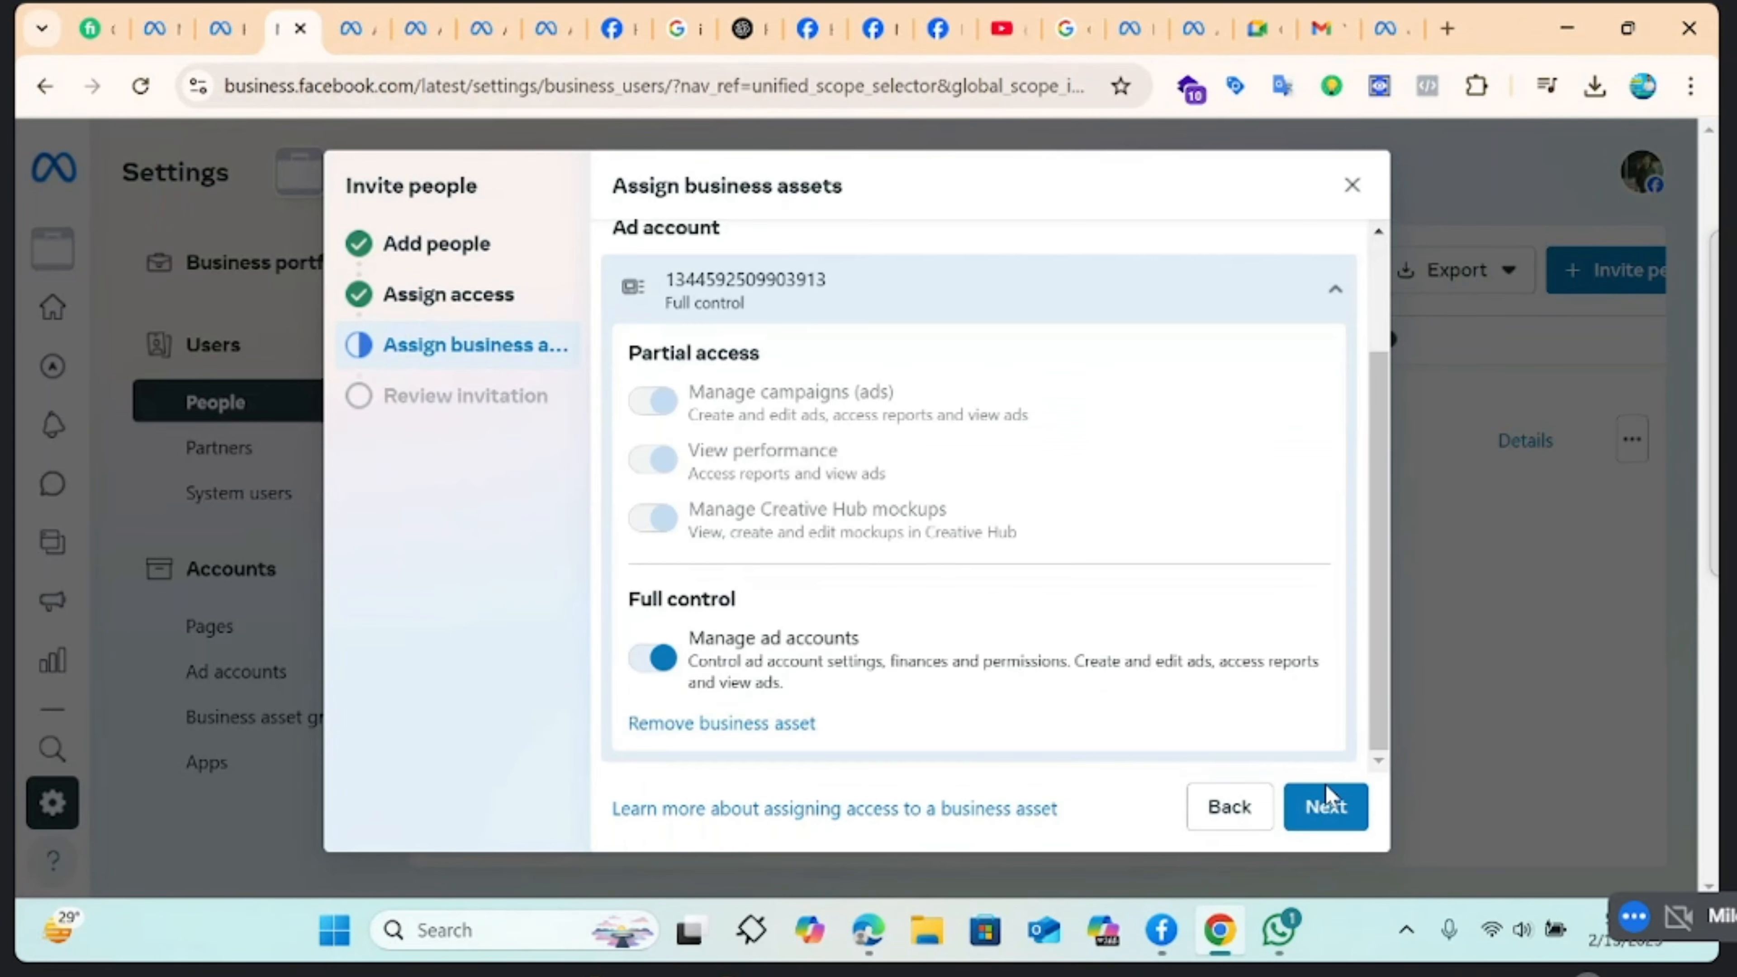
{"action": "left_click", "coordinate": [1344, 808]}
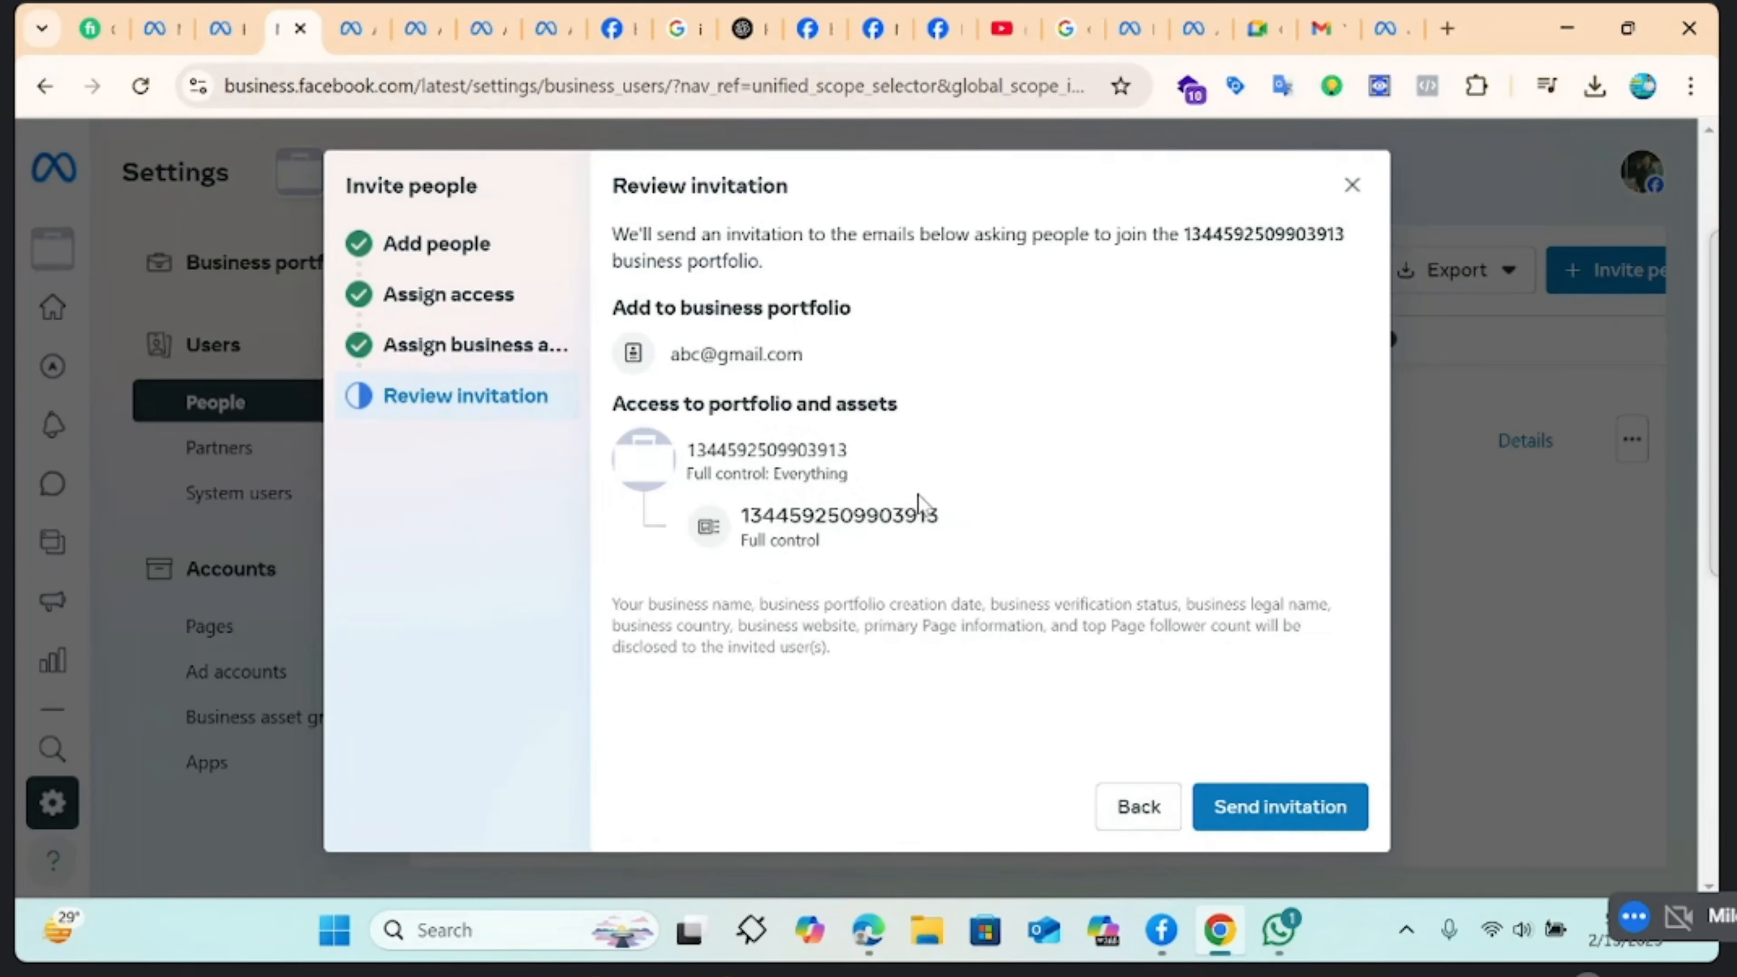
Return to the ad sets list in Ads Manager and reload it
{"action": "left_click", "coordinate": [481, 28]}
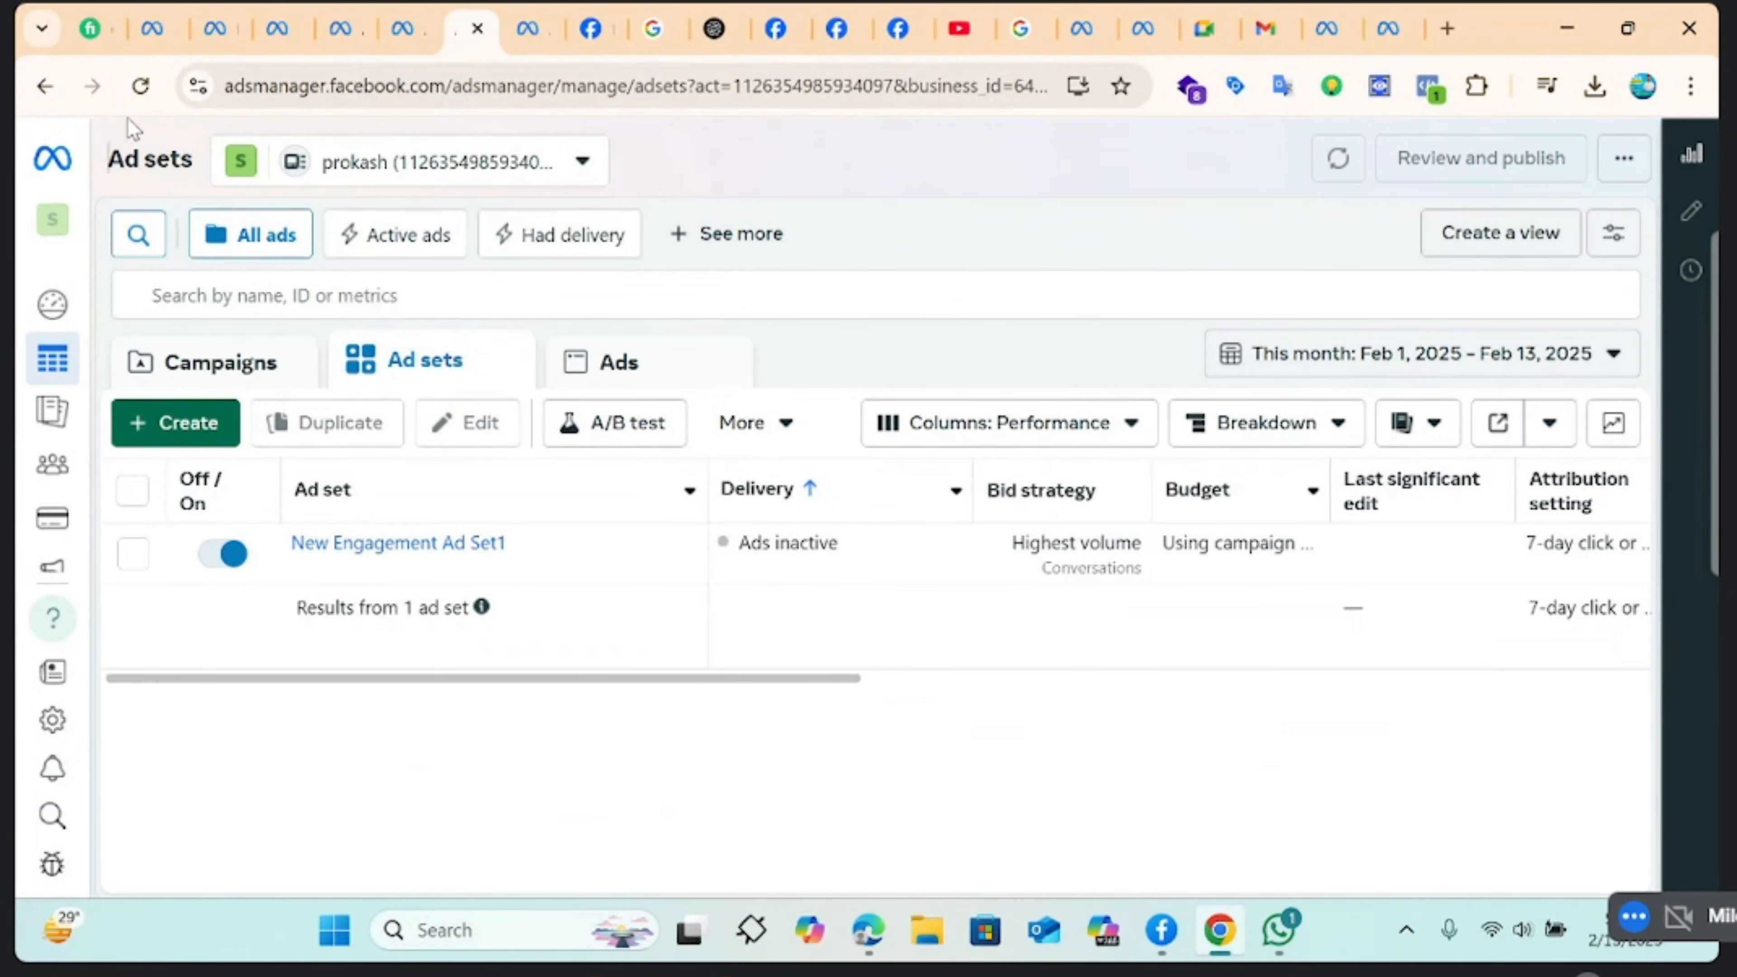
{"action": "left_click", "coordinate": [129, 99]}
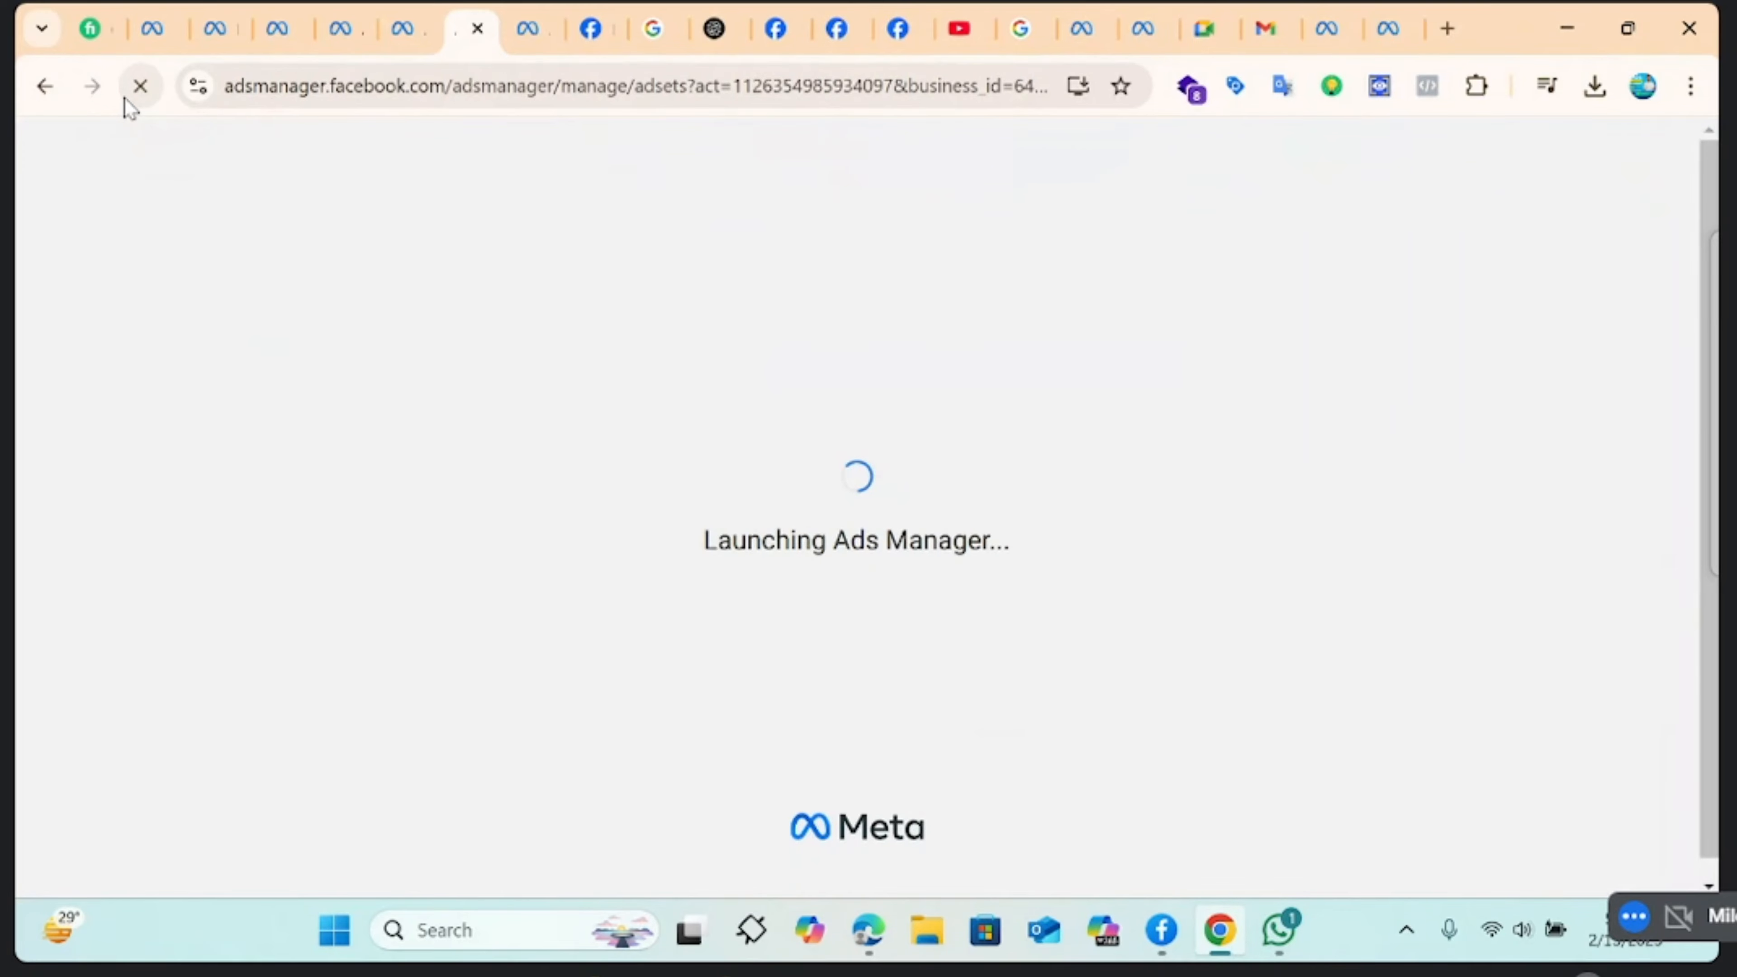